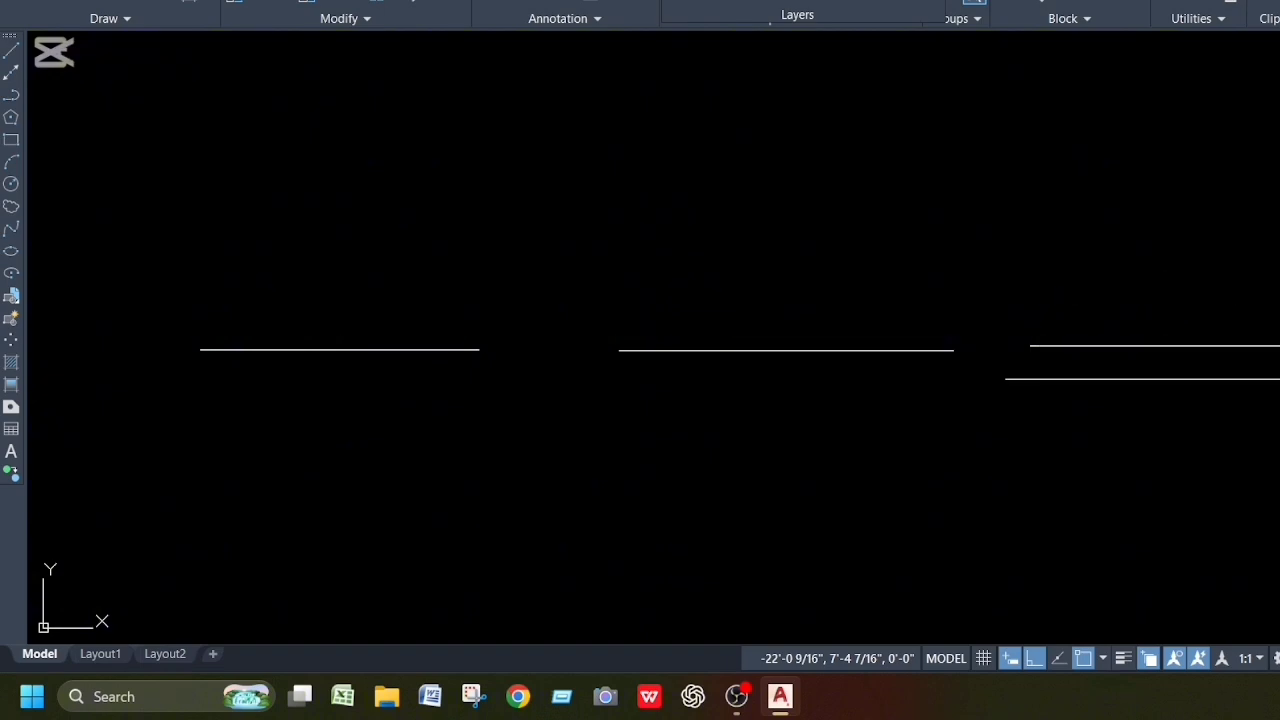
Step: Draw a fourth horizontal line to the right of the three existing lines, roughly level with them
{"action": "scroll", "coordinate": [1043, 317], "scroll_direction": "down", "scroll_amount": 6}
{"action": "scroll", "coordinate": [1200, 310], "scroll_direction": "up", "scroll_amount": 2}
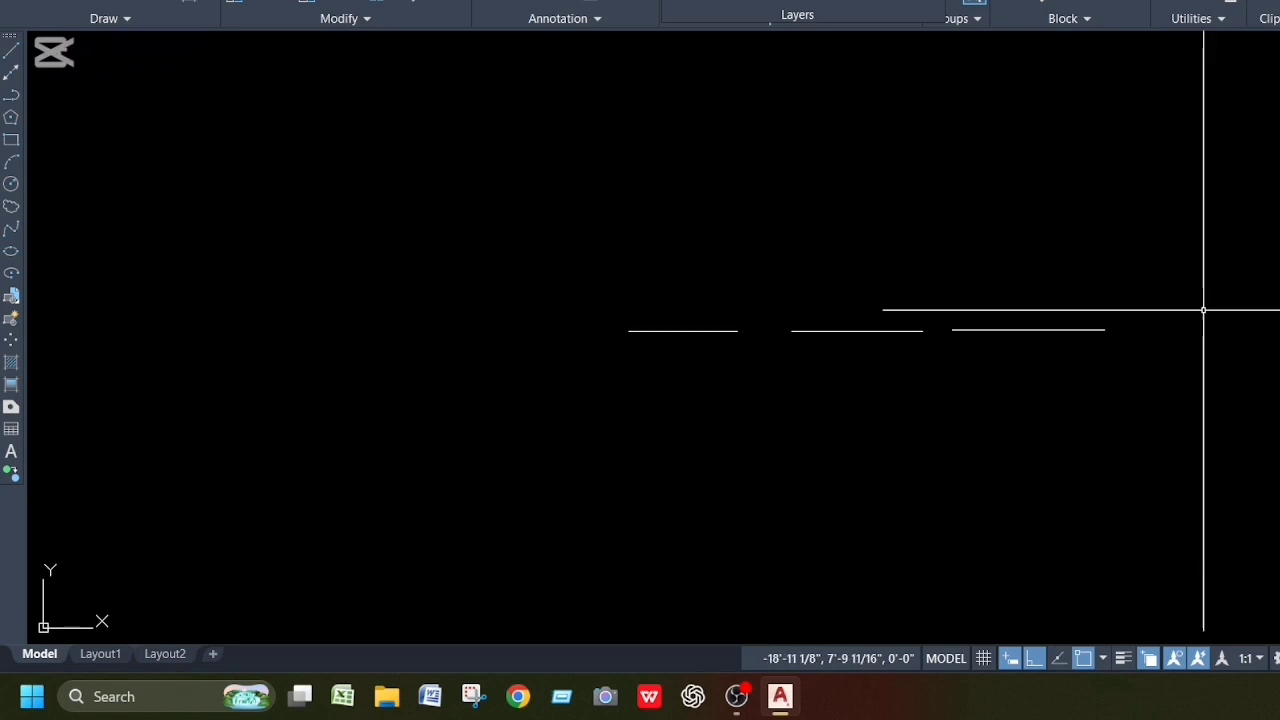
{"action": "type", "text": "l"}
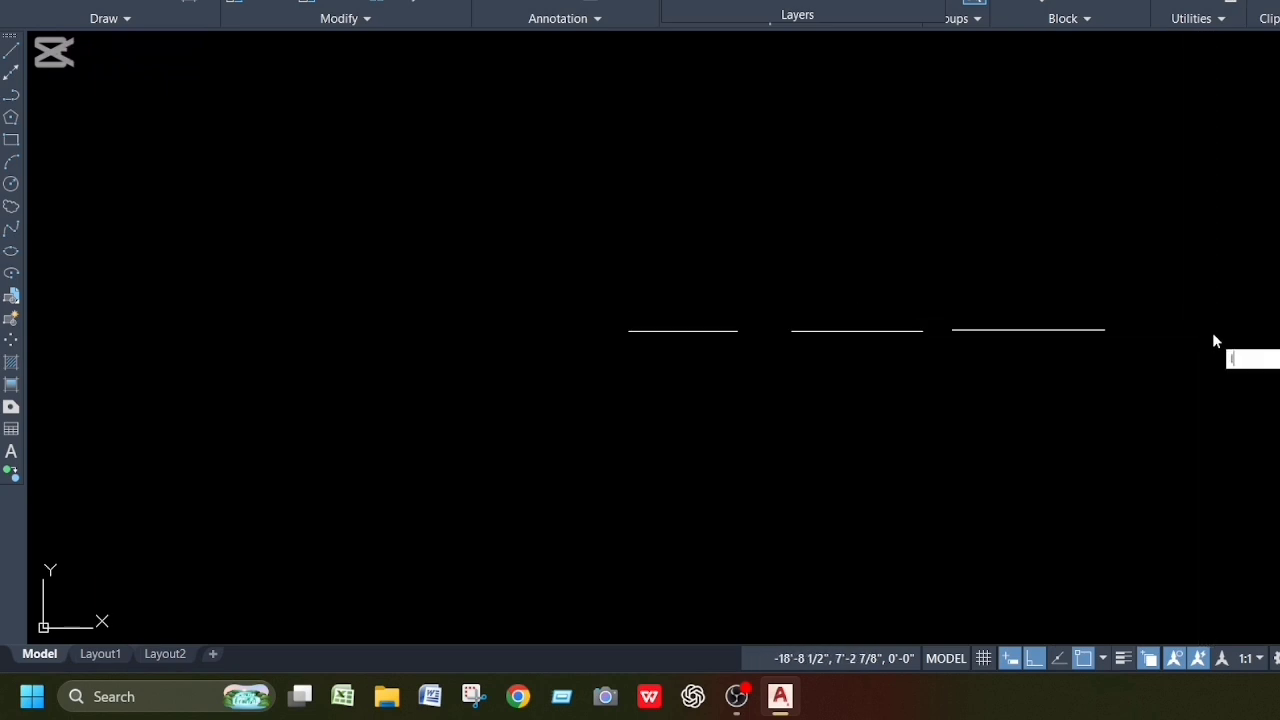
{"action": "key", "text": "Return"}
{"action": "left_click", "coordinate": [1136, 326]}
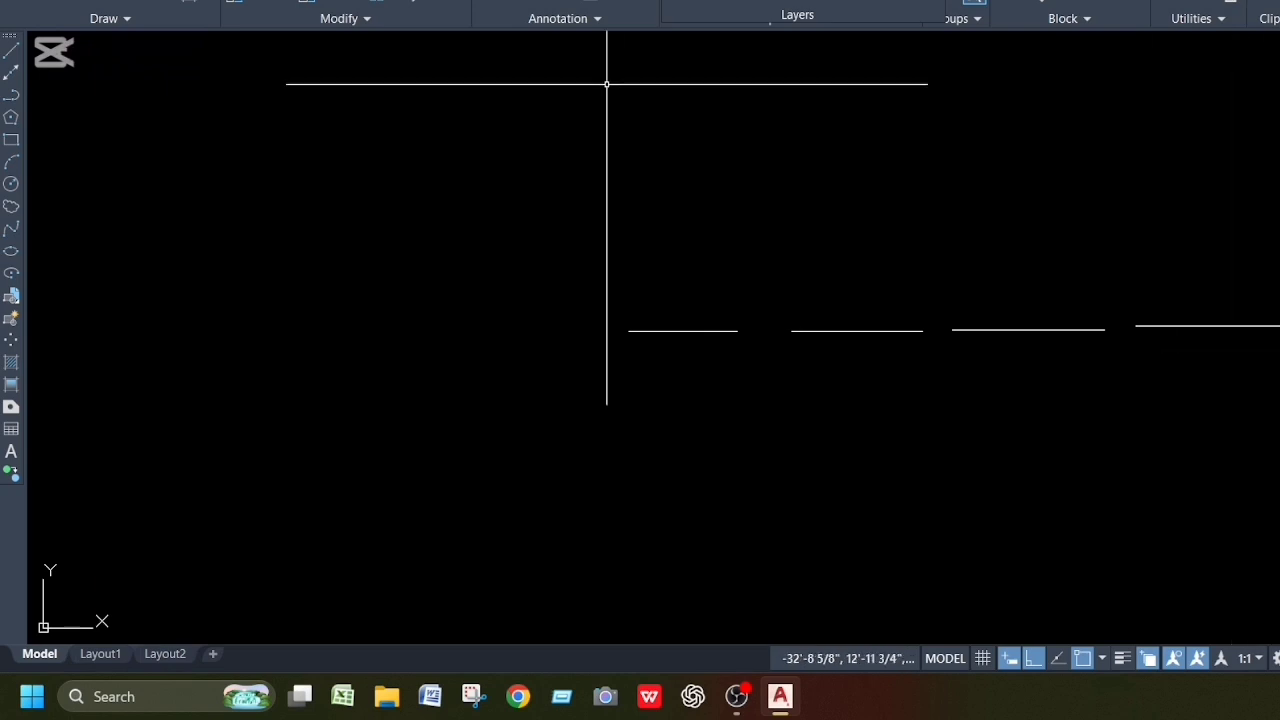
Step: From the left end of the first horizontal line, draw a line 5" up and continue it 2" to the right
{"action": "scroll", "coordinate": [285, 55], "scroll_direction": "down", "scroll_amount": 5}
{"action": "scroll", "coordinate": [536, 140], "scroll_direction": "up", "scroll_amount": 5}
{"action": "scroll", "coordinate": [550, 155], "scroll_direction": "up", "scroll_amount": 2}
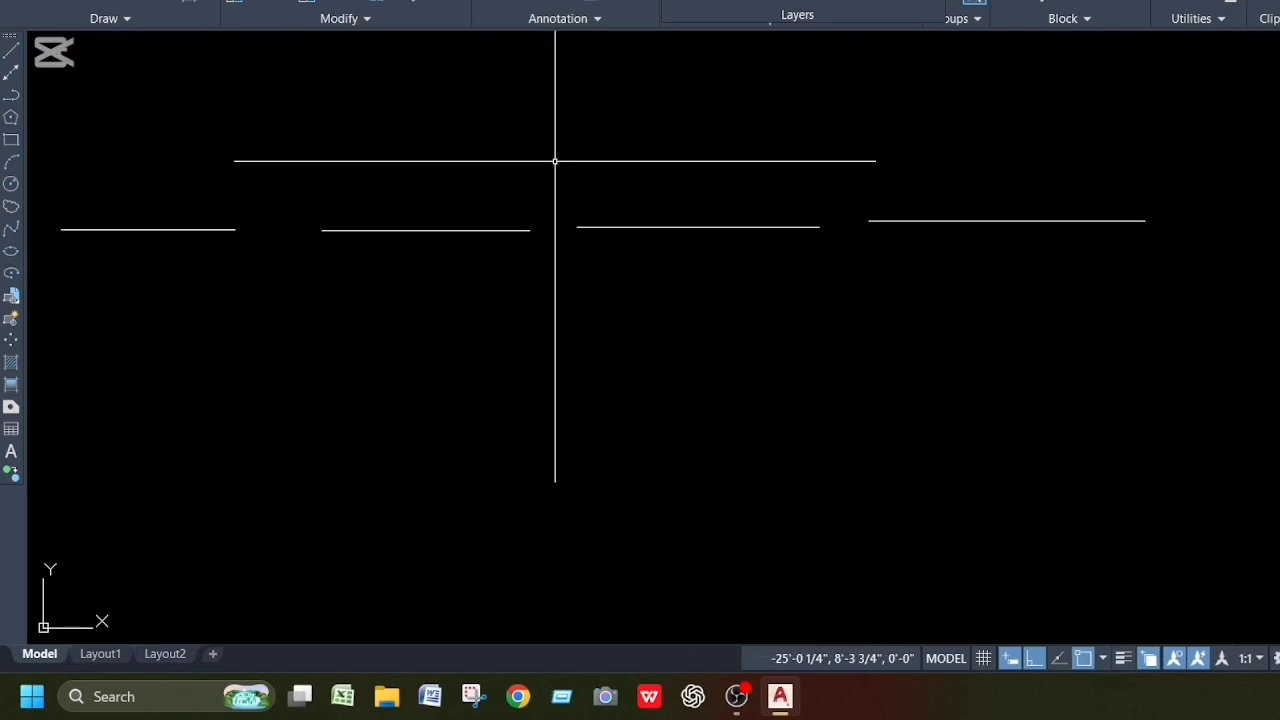
{"action": "scroll", "coordinate": [477, 171], "scroll_direction": "down", "scroll_amount": 2}
{"action": "scroll", "coordinate": [240, 194], "scroll_direction": "up", "scroll_amount": 4}
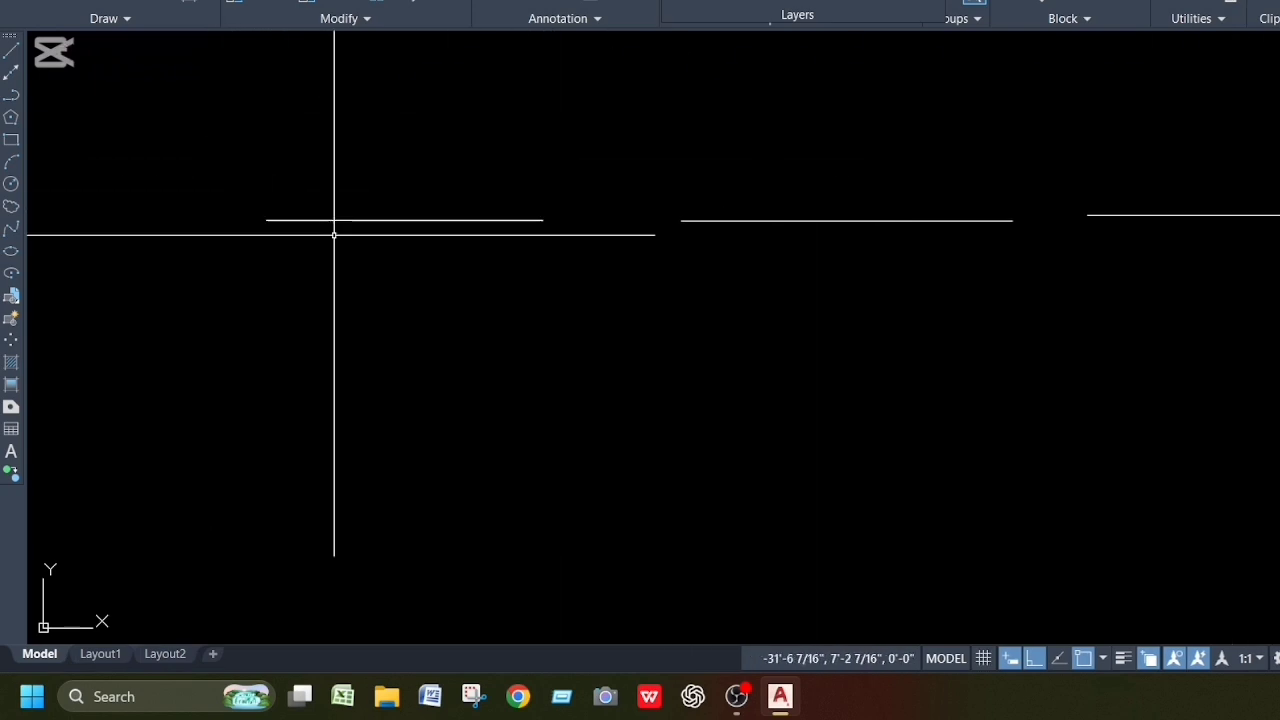
{"action": "key", "text": "Return"}
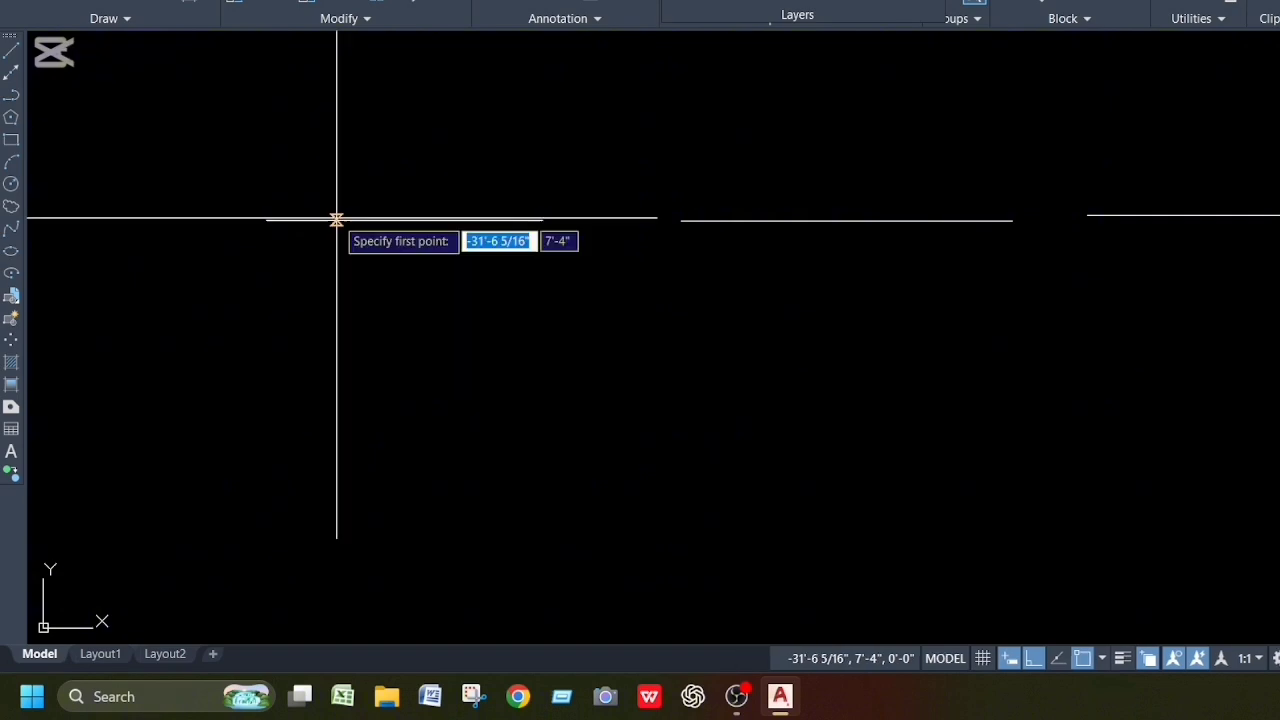
{"action": "left_click", "coordinate": [266, 220]}
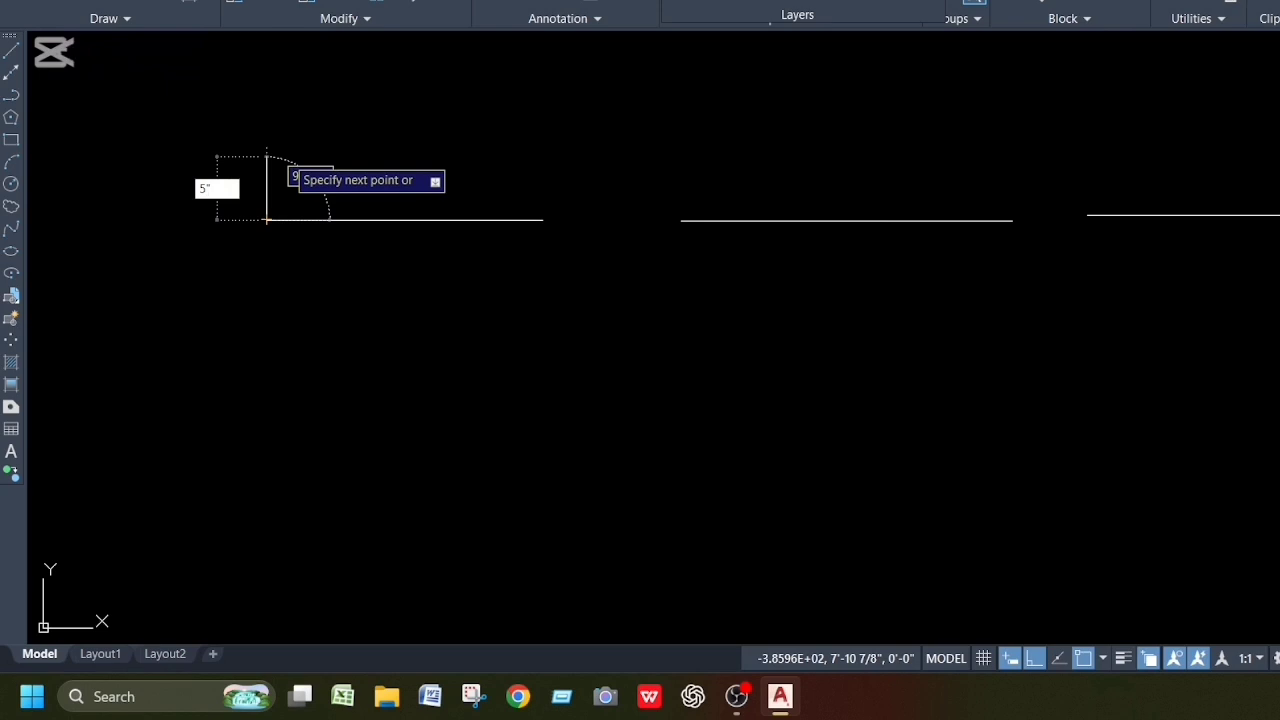
{"action": "key", "text": "Return"}
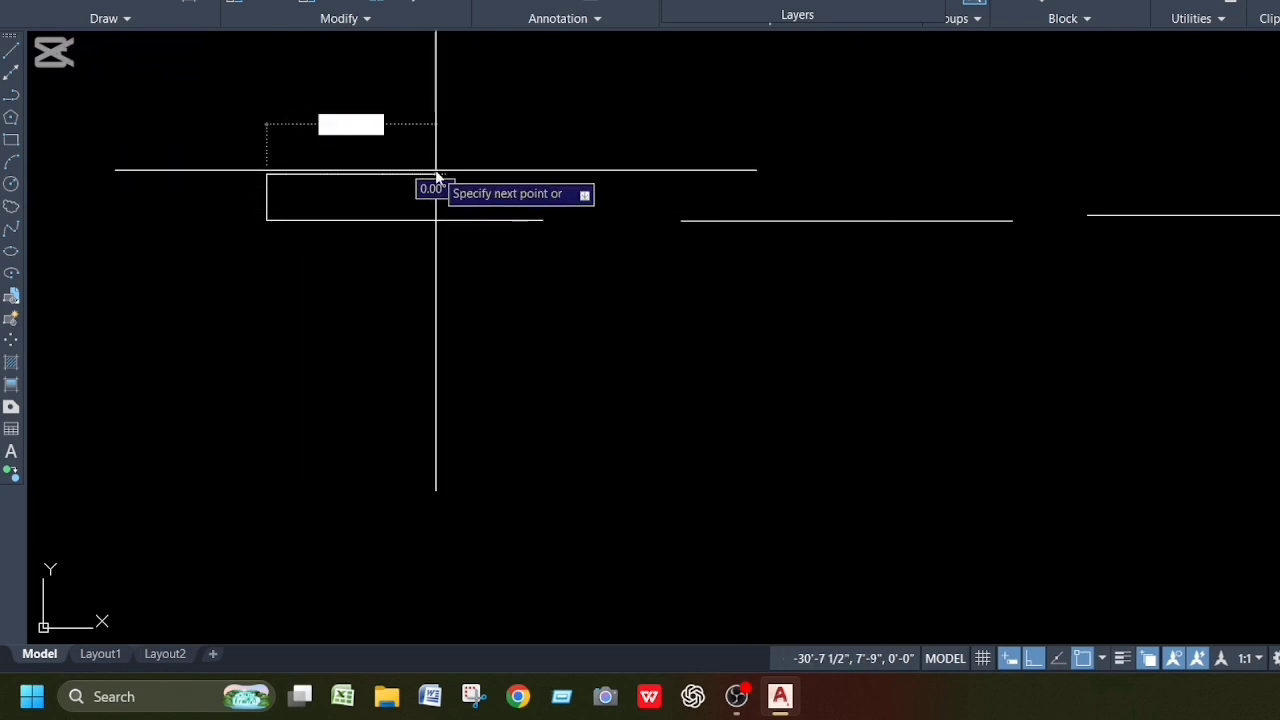
{"action": "type", "text": "2"}
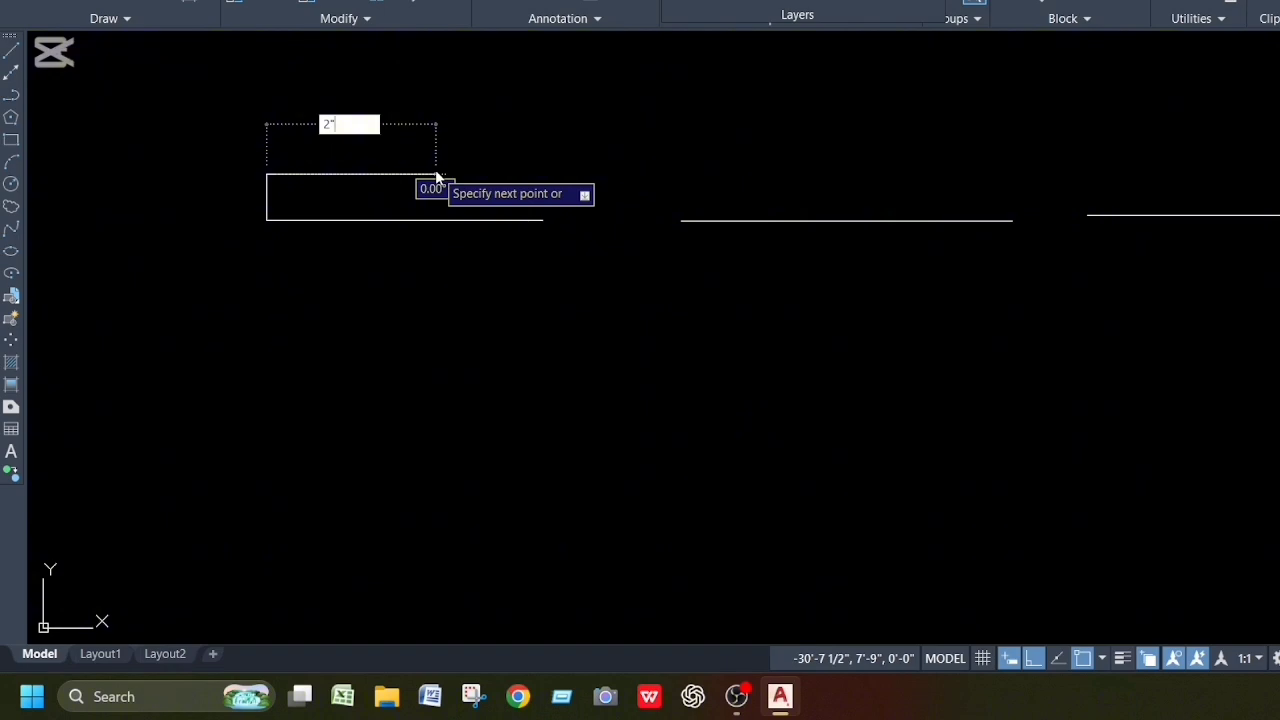
{"action": "type", "text": "\""}
{"action": "key", "text": "Return"}
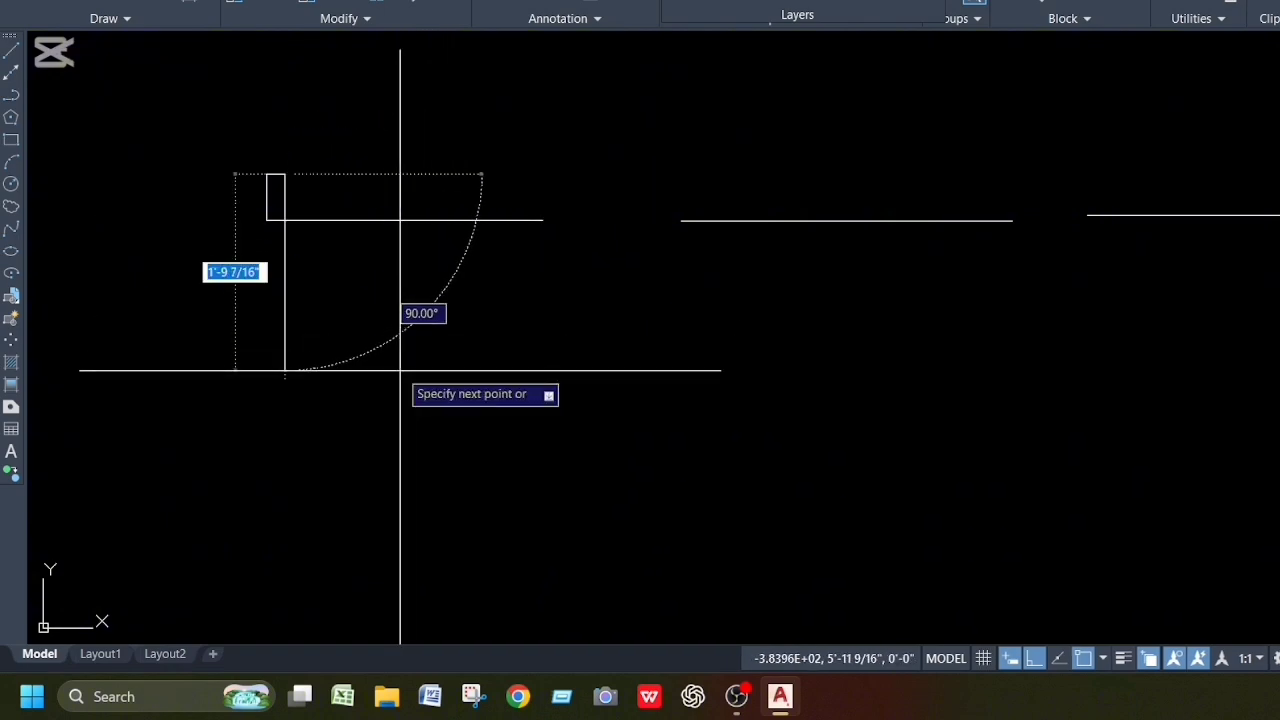
Step: Complete the stepped profile at the first line's left end with segments 2" down, 1" right and 3" down to the base line
{"action": "type", "text": "2"}
{"action": "key", "text": "BackSpace"}
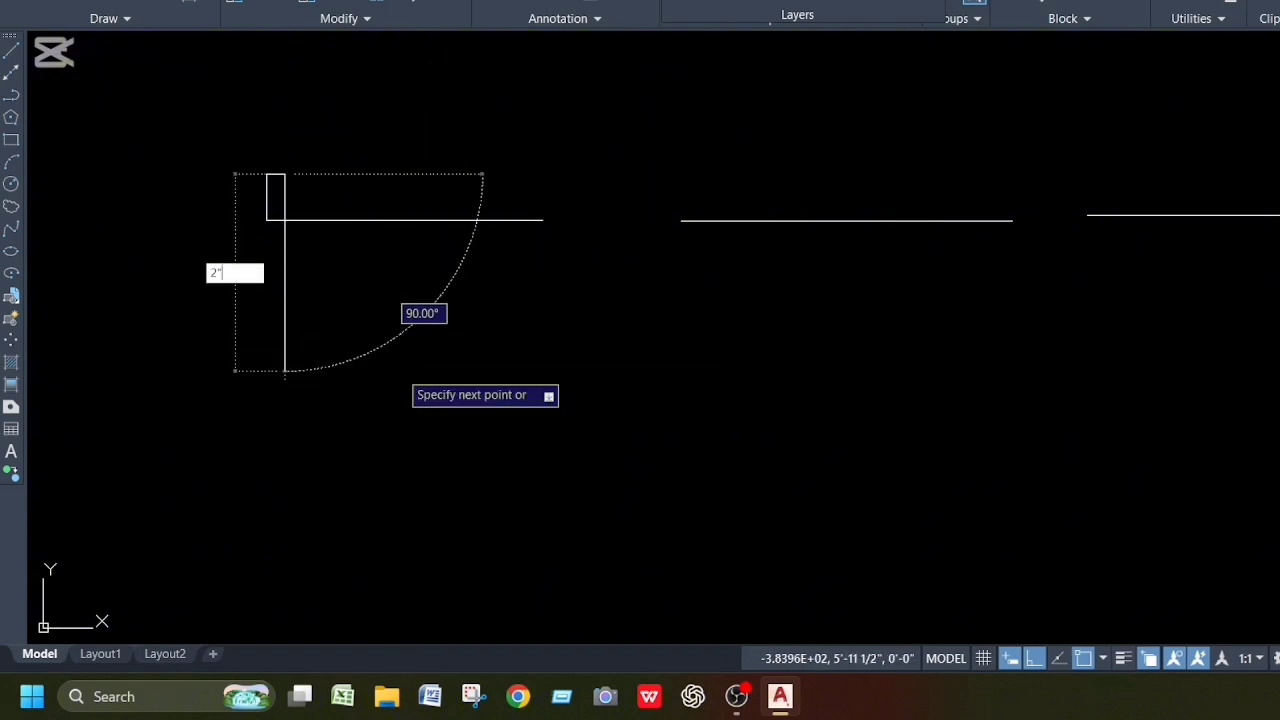
{"action": "type", "text": "2\""}
{"action": "key", "text": "Return"}
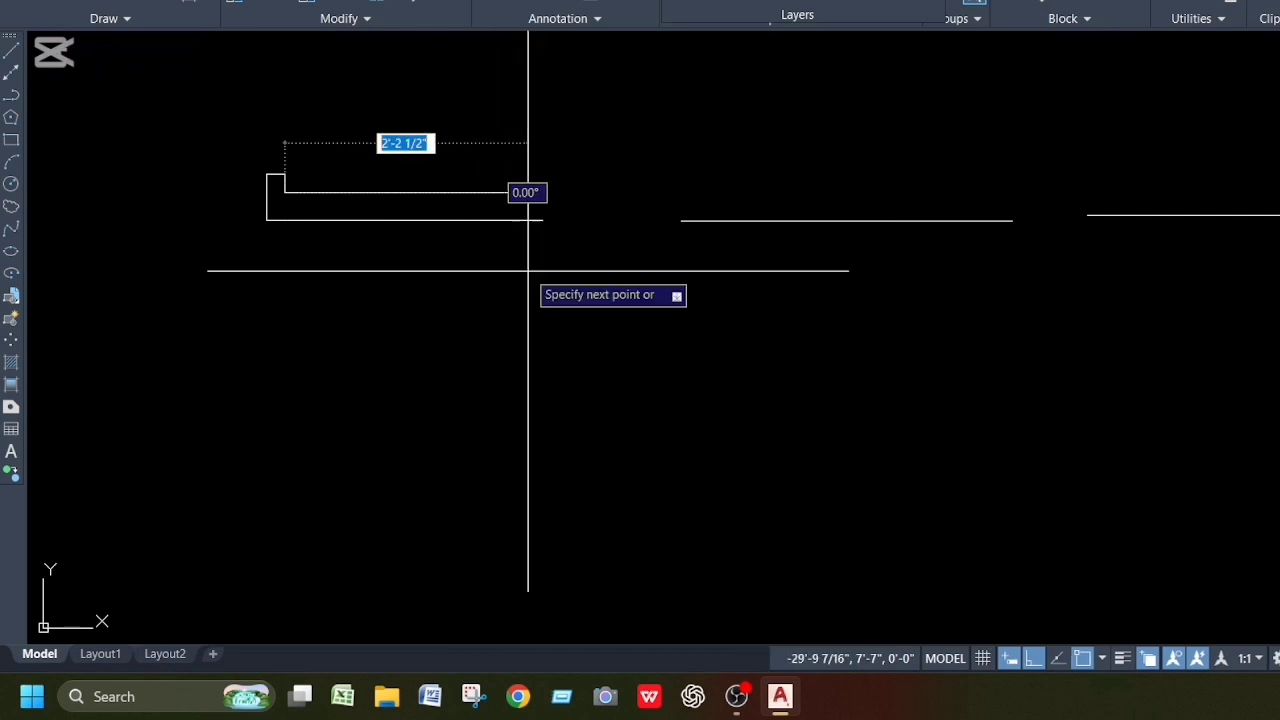
{"action": "key", "text": "BackSpace"}
{"action": "type", "text": "1\""}
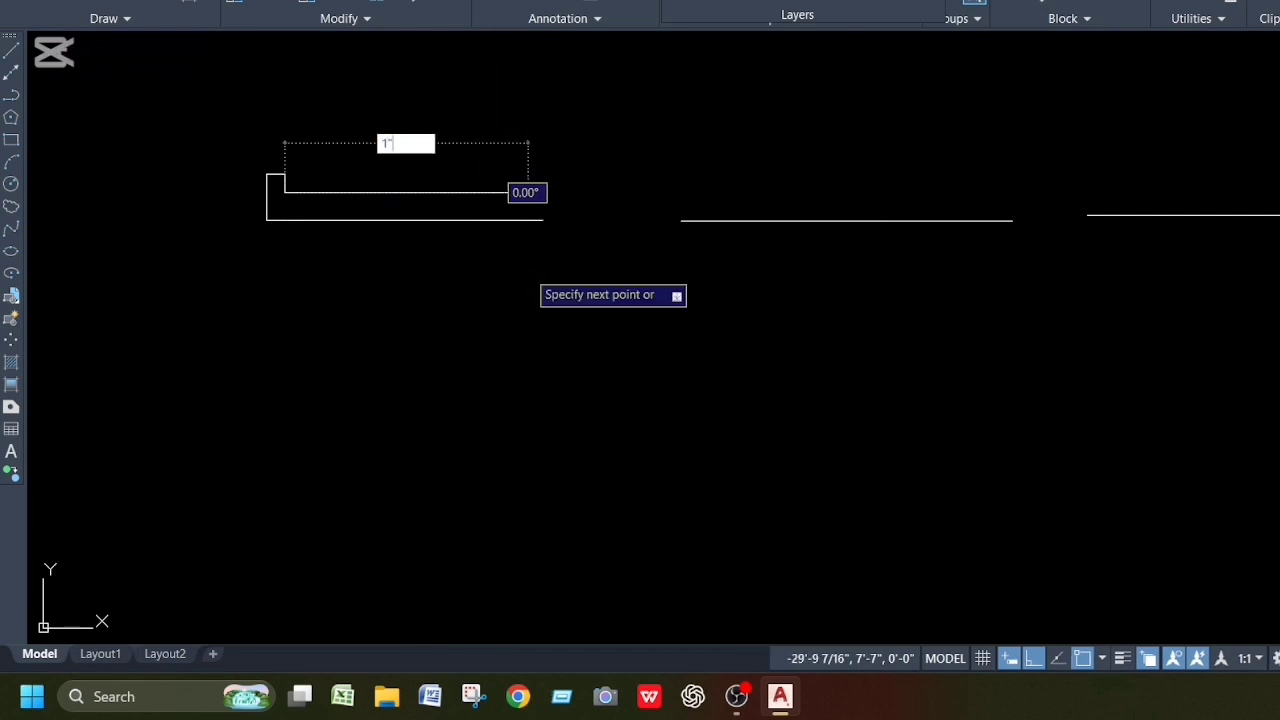
{"action": "key", "text": "Return"}
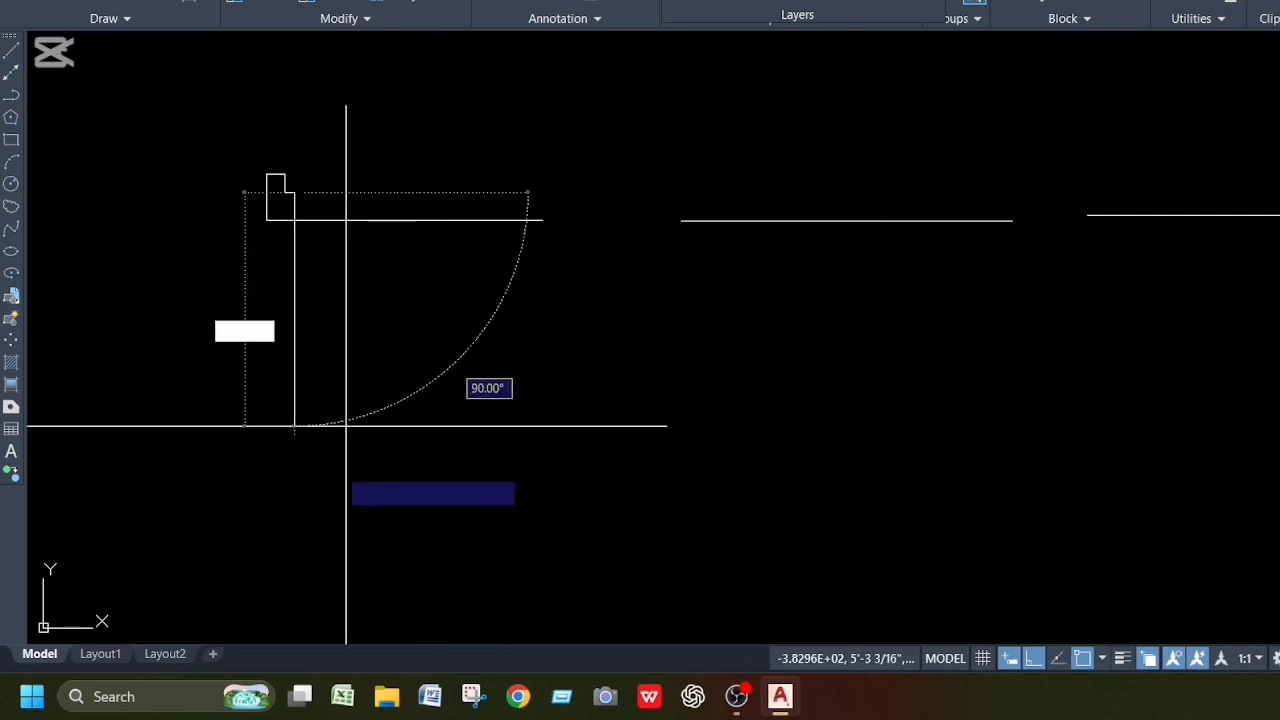
{"action": "key", "text": "BackSpace"}
{"action": "type", "text": "3\""}
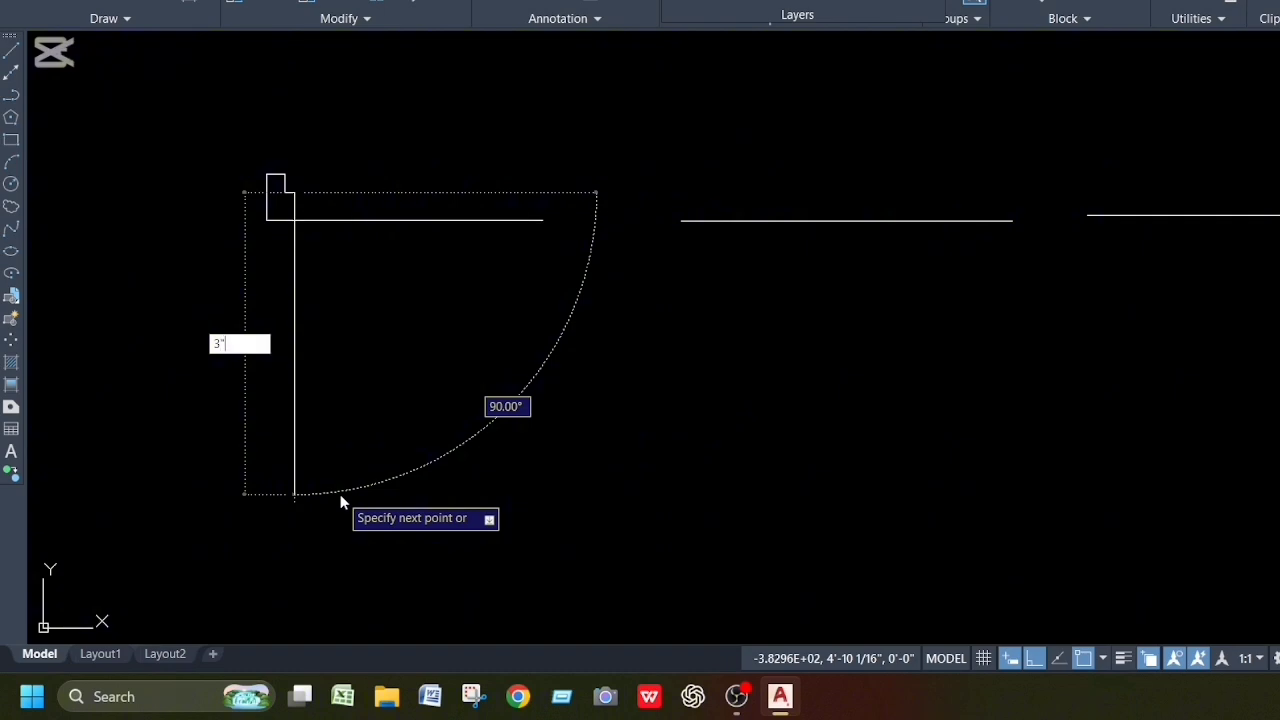
{"action": "key", "text": "Return"}
{"action": "key", "text": "Escape"}
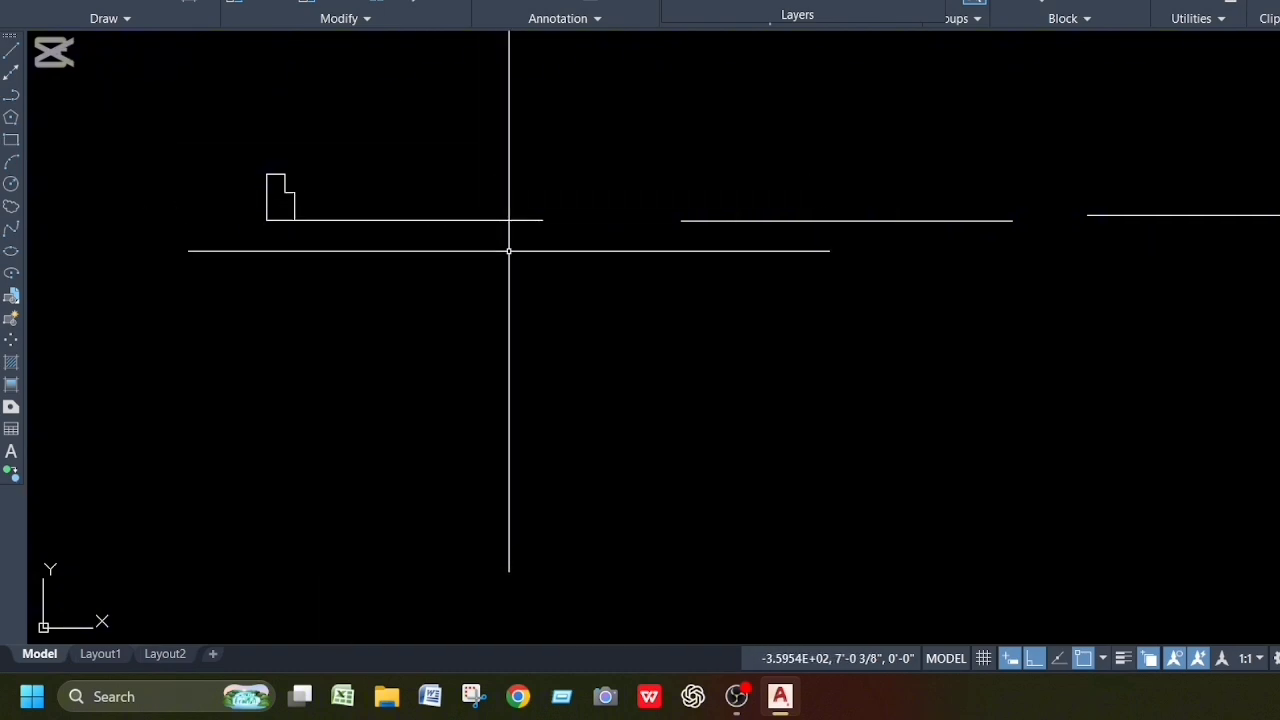
Step: From the right end of the first horizontal line, draw a line 5" up and continue it 2" to the left
{"action": "type", "text": "l"}
{"action": "key", "text": "Return"}
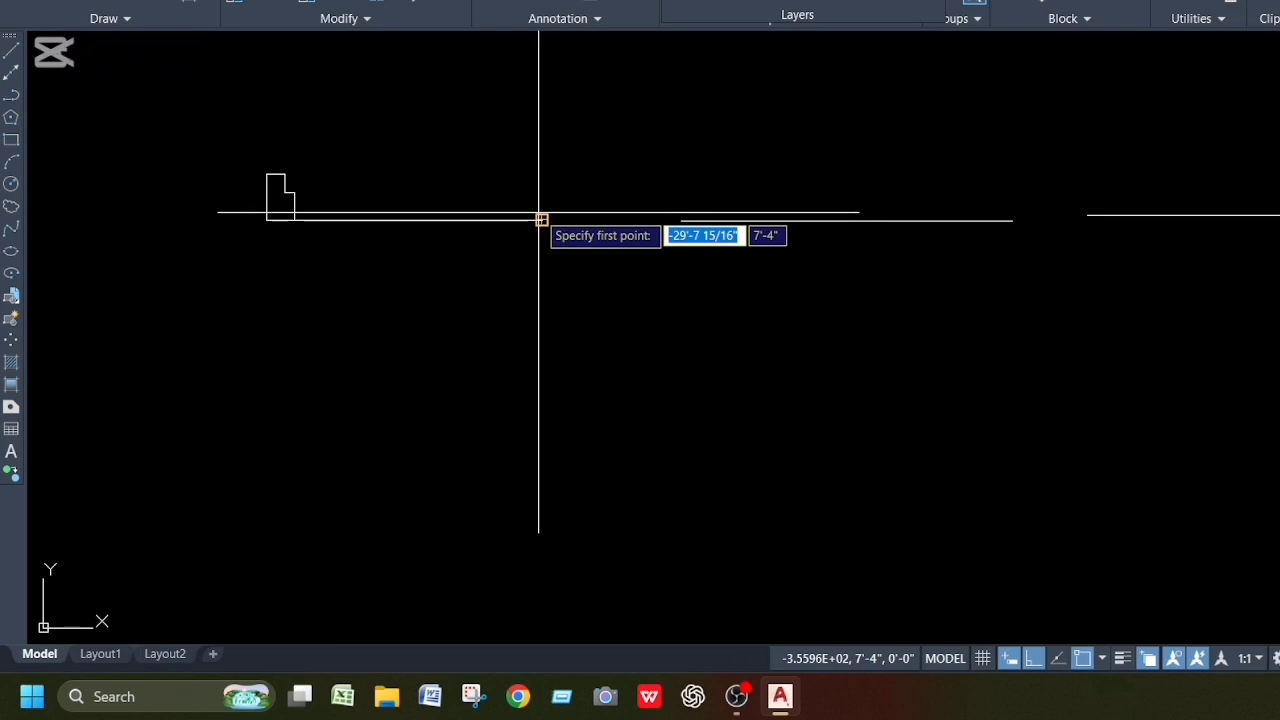
{"action": "left_click", "coordinate": [541, 219]}
{"action": "type", "text": "5"}
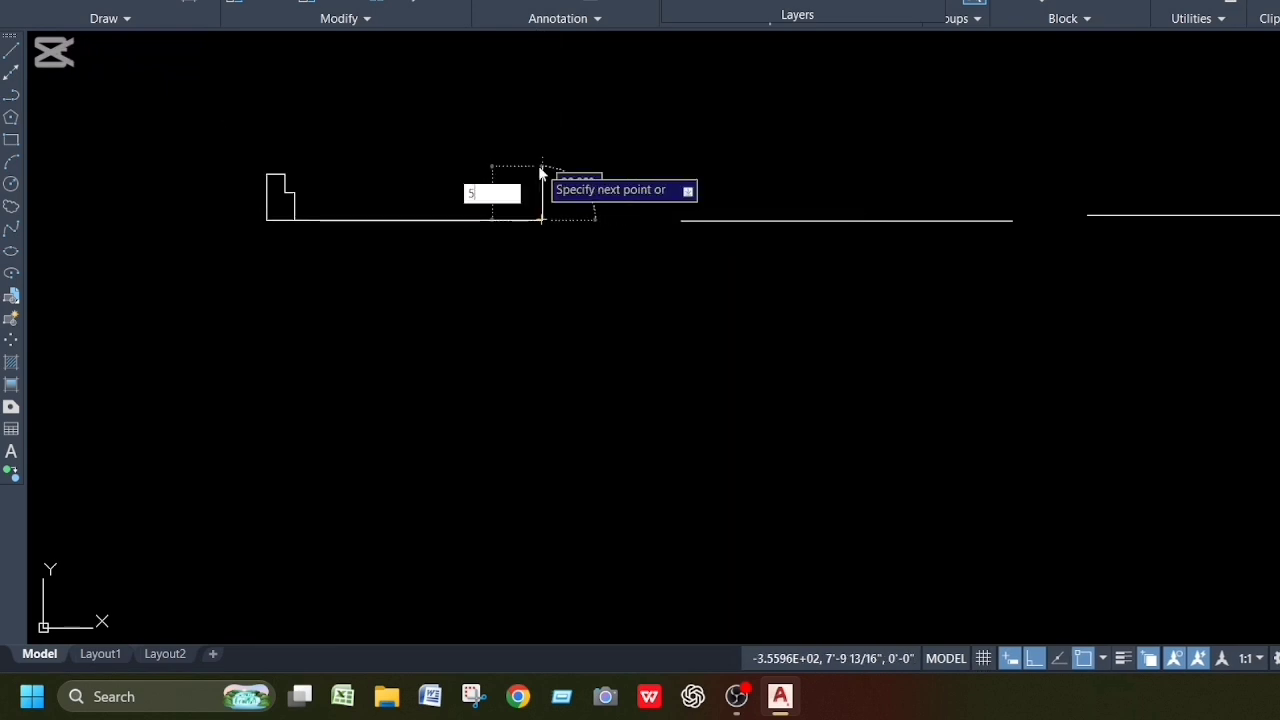
{"action": "key", "text": "Return"}
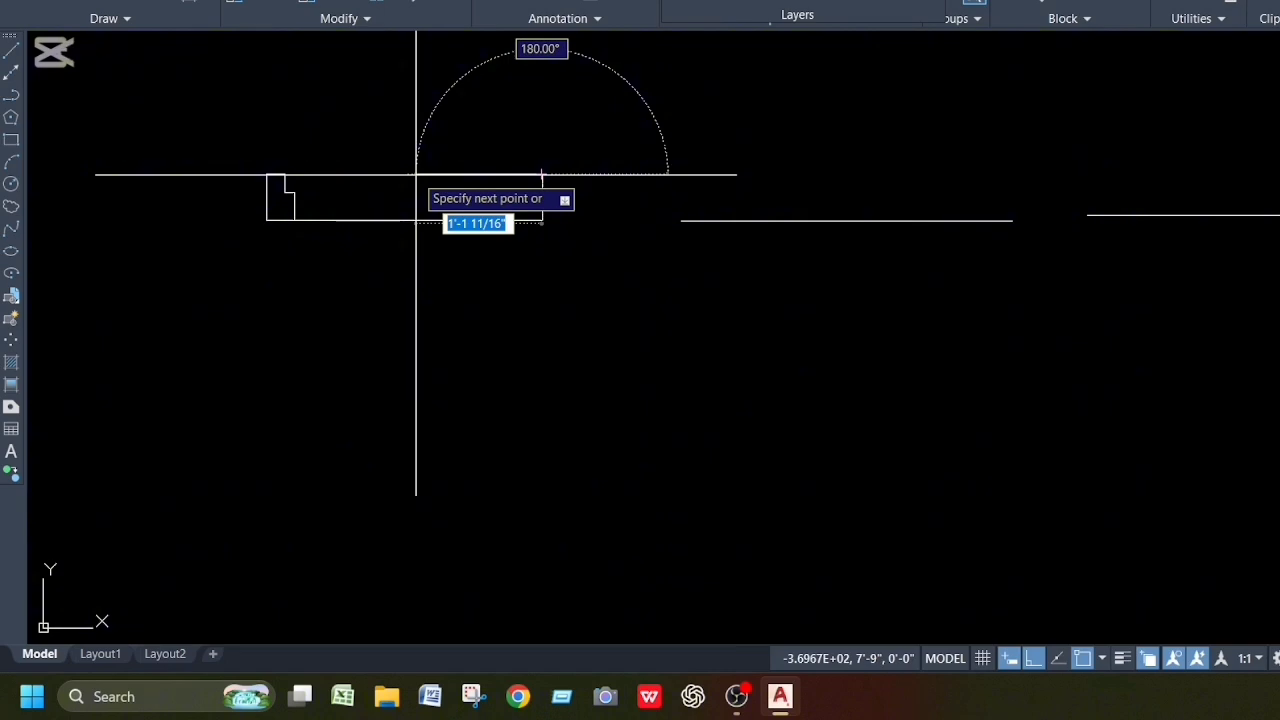
{"action": "type", "text": "2"}
{"action": "key", "text": "Return"}
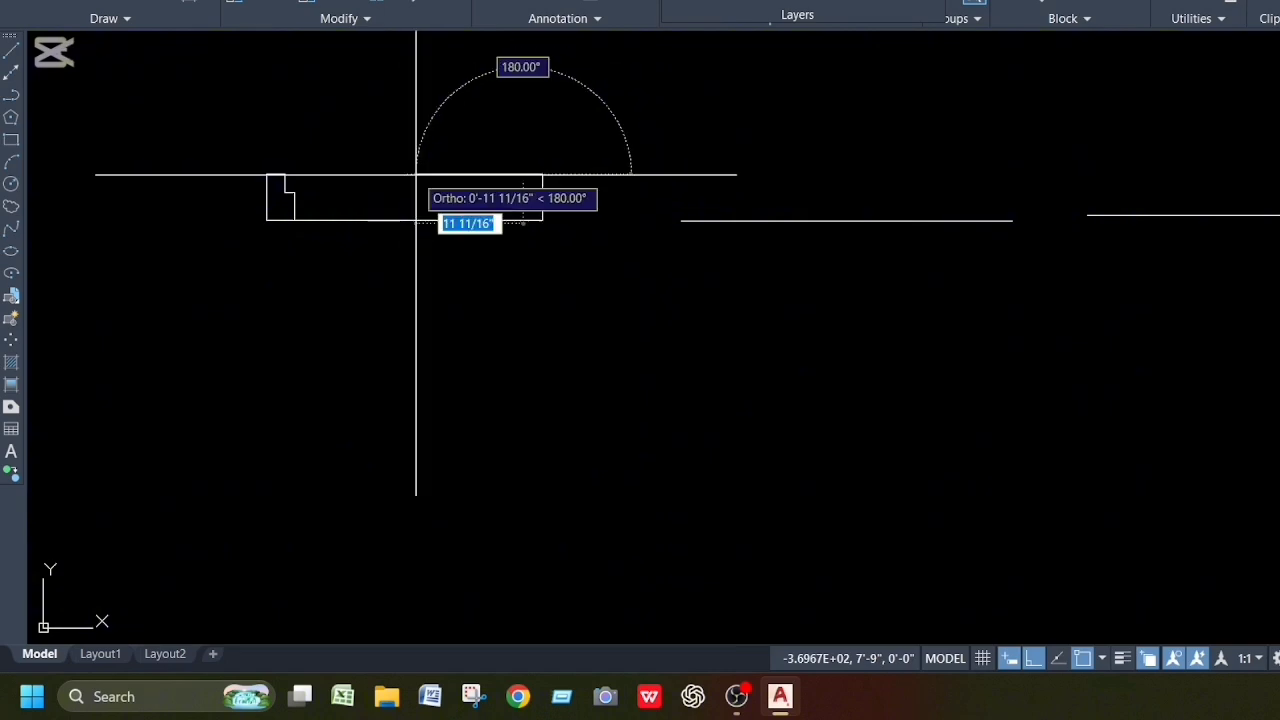
Step: Complete the stepped profile at the first line's right end with segments 2" down, 1" left and 3" down to the base line
{"action": "type", "text": "2"}
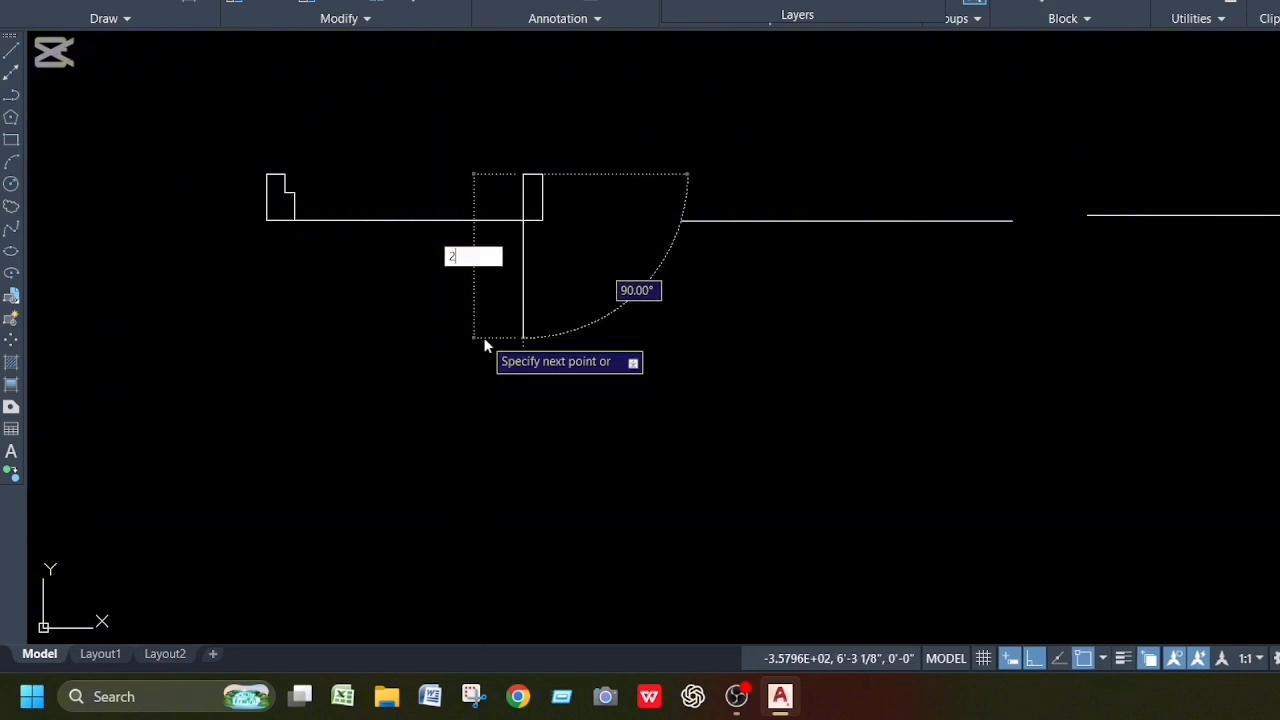
{"action": "key", "text": "Return"}
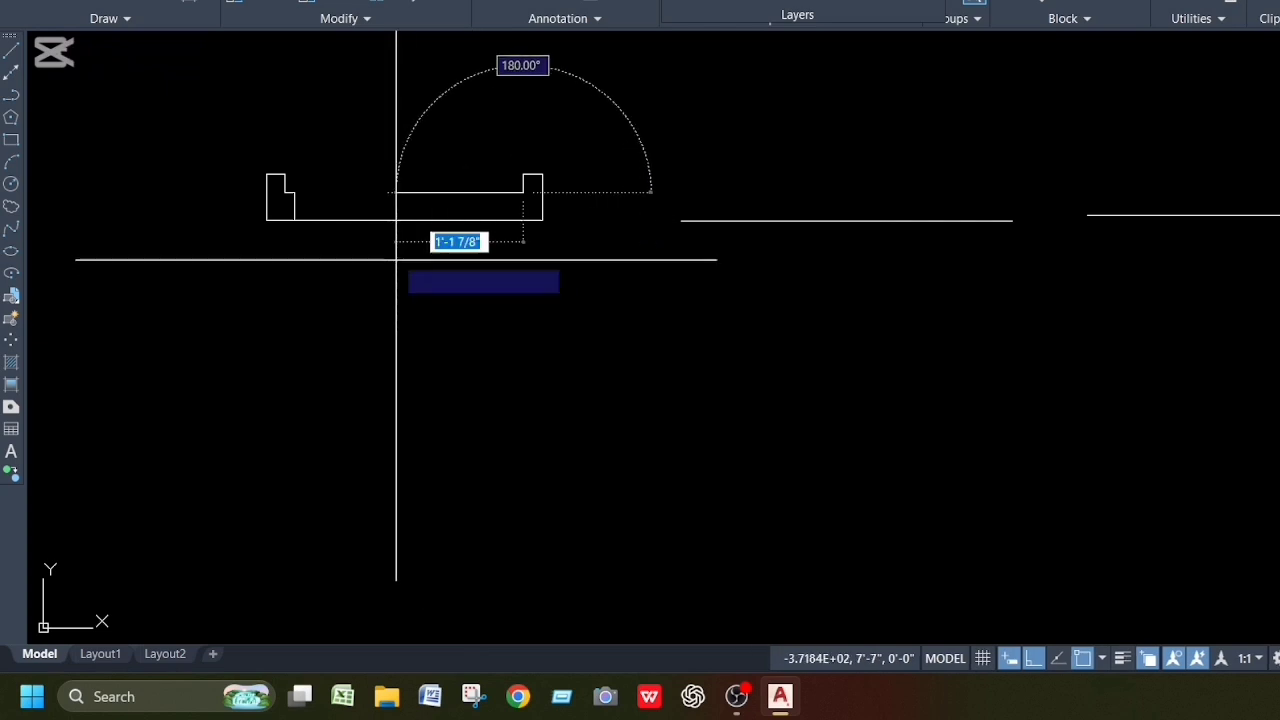
{"action": "type", "text": "1"}
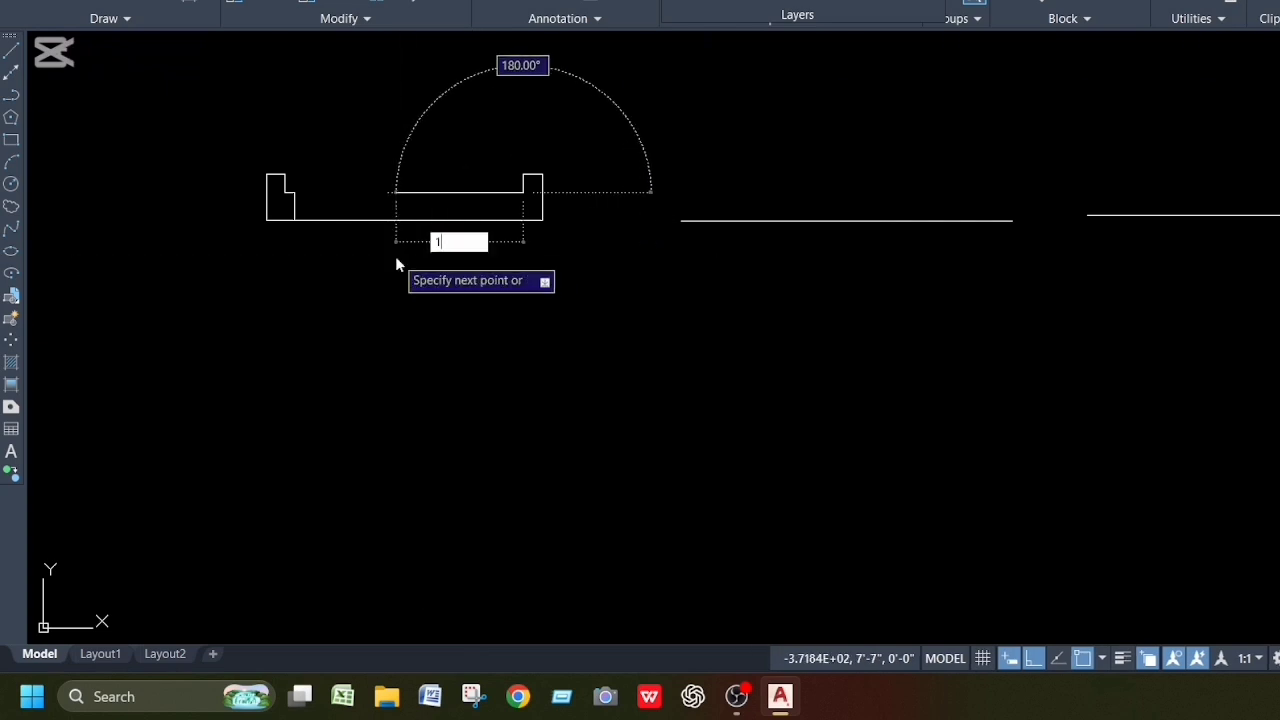
{"action": "type", "text": "\""}
{"action": "key", "text": "Return"}
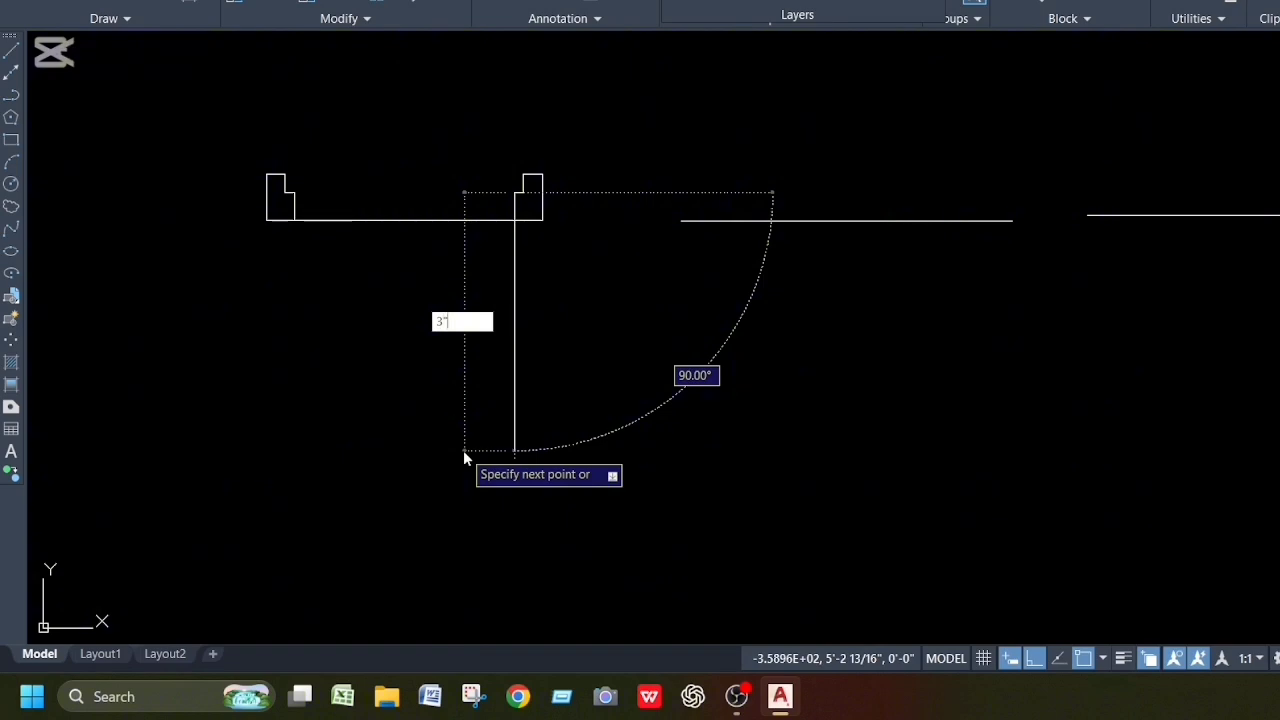
{"action": "key", "text": "Escape"}
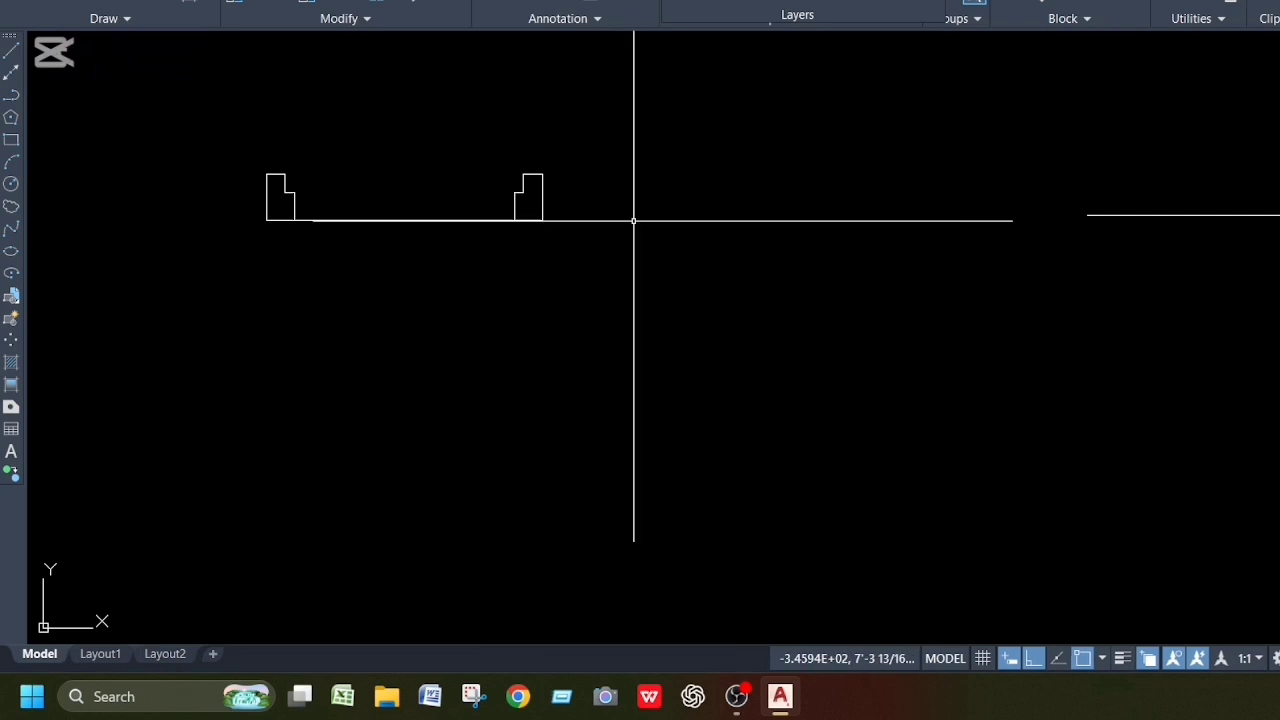
Step: From the left end of the second horizontal line, draw a line 5" up and continue it 2" to the right
{"action": "type", "text": "l"}
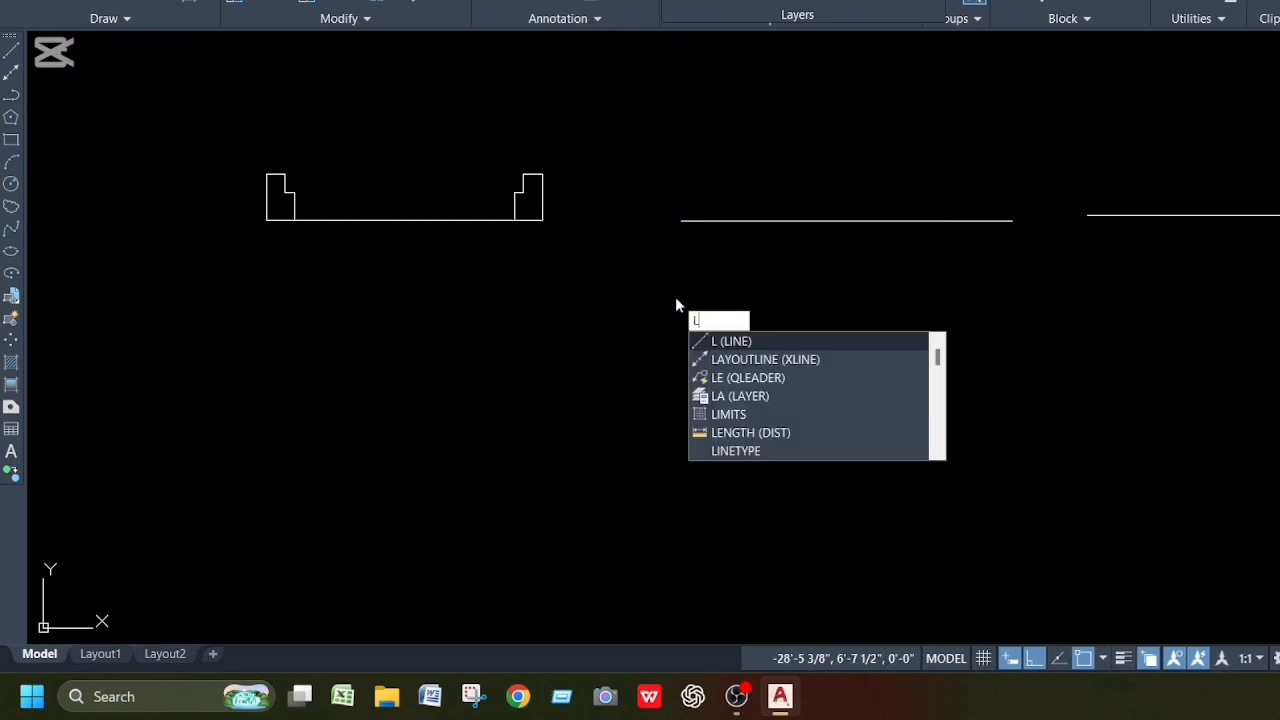
{"action": "key", "text": "Return"}
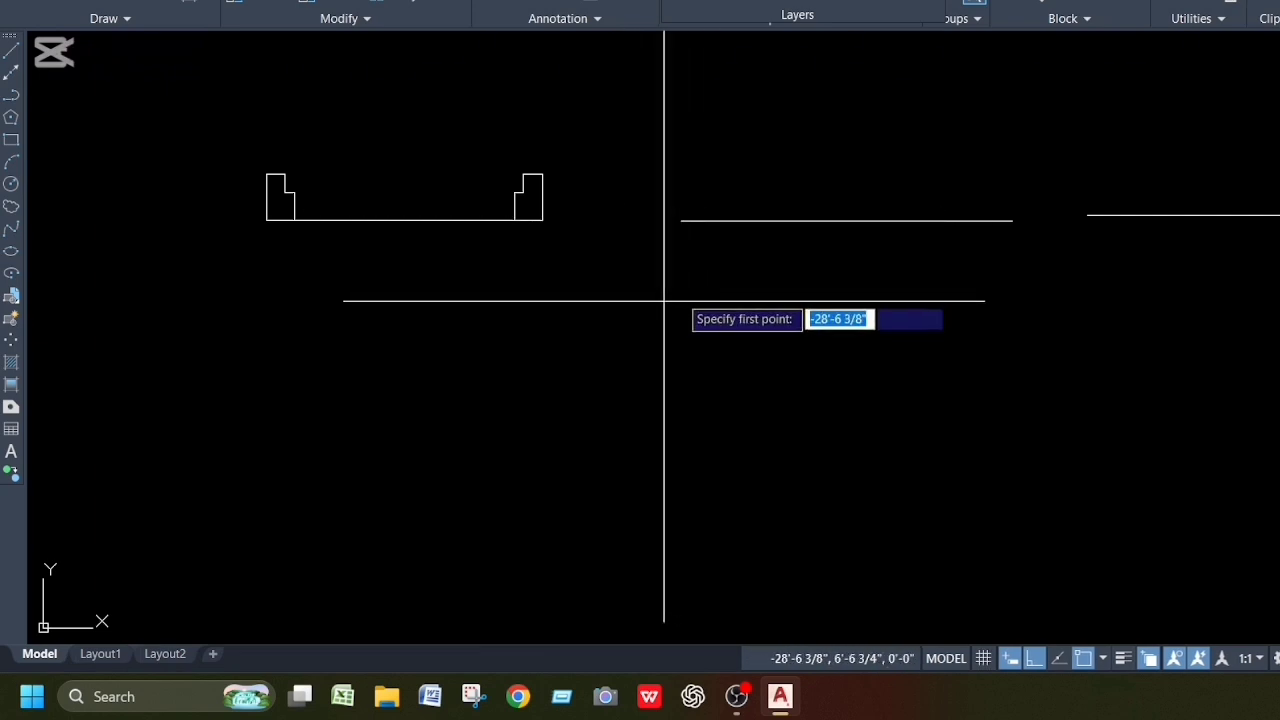
{"action": "left_click", "coordinate": [680, 220]}
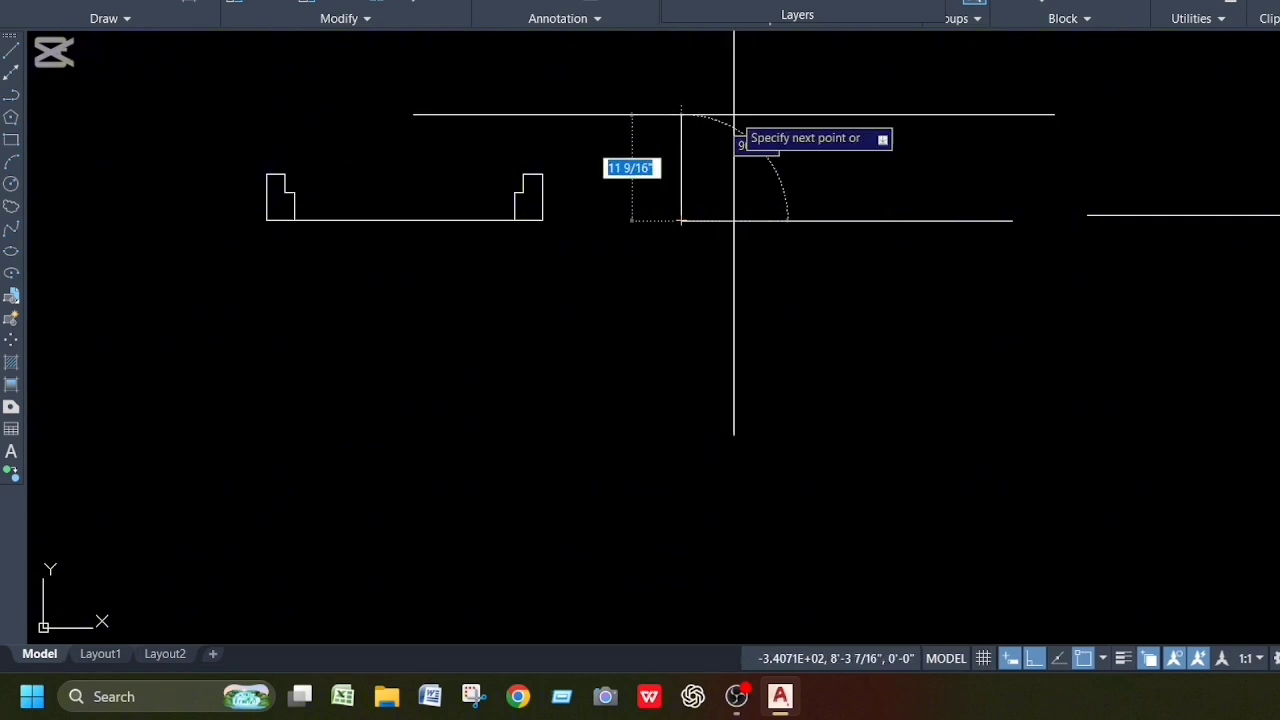
{"action": "type", "text": "5"}
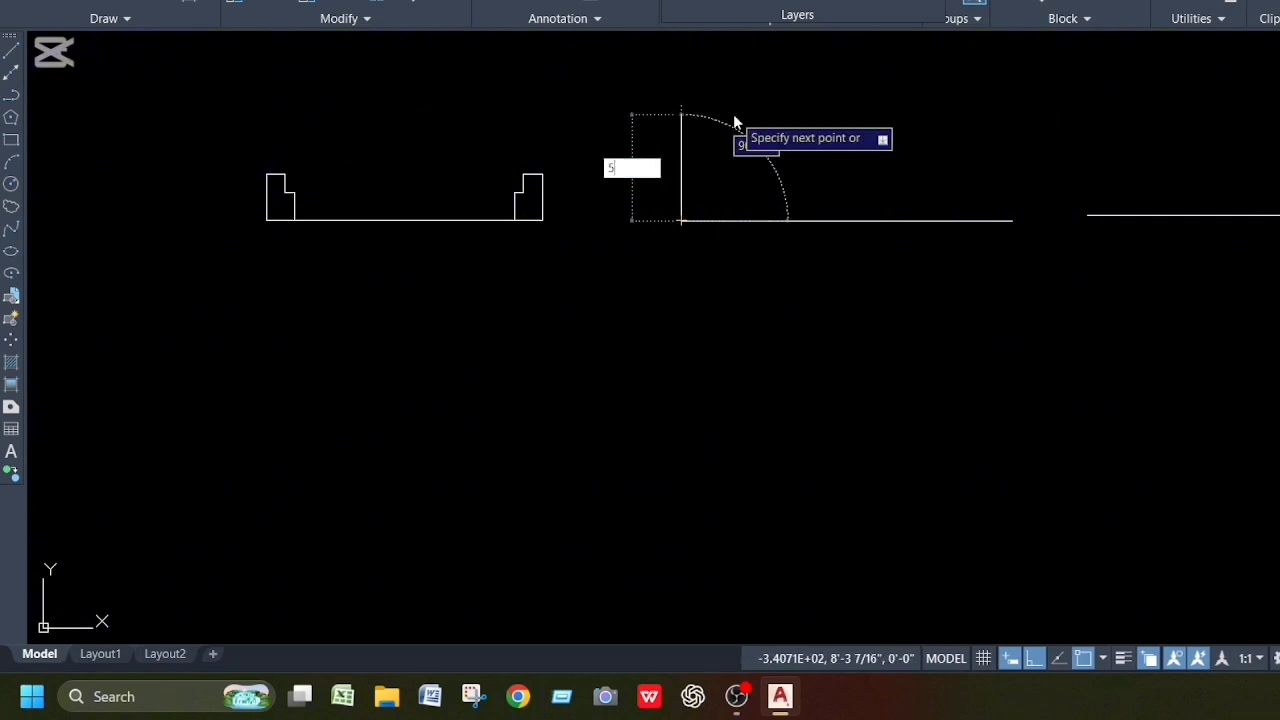
{"action": "key", "text": "Return"}
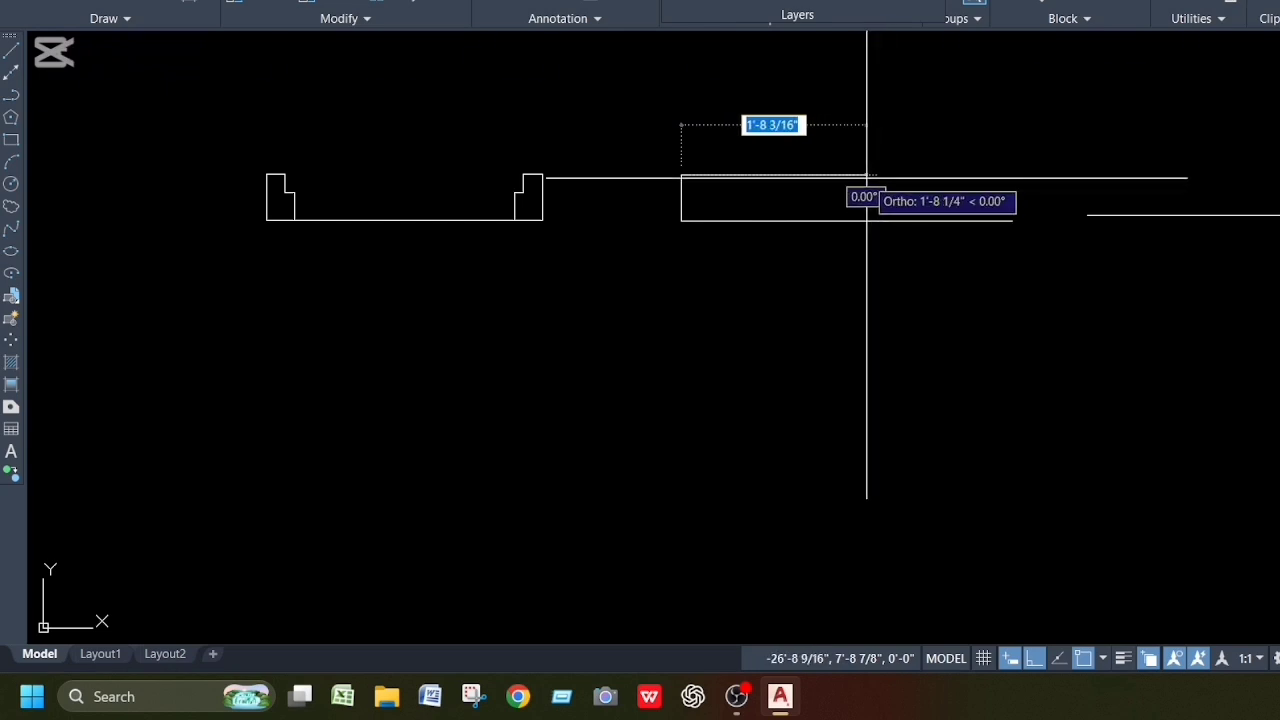
{"action": "type", "text": "1"}
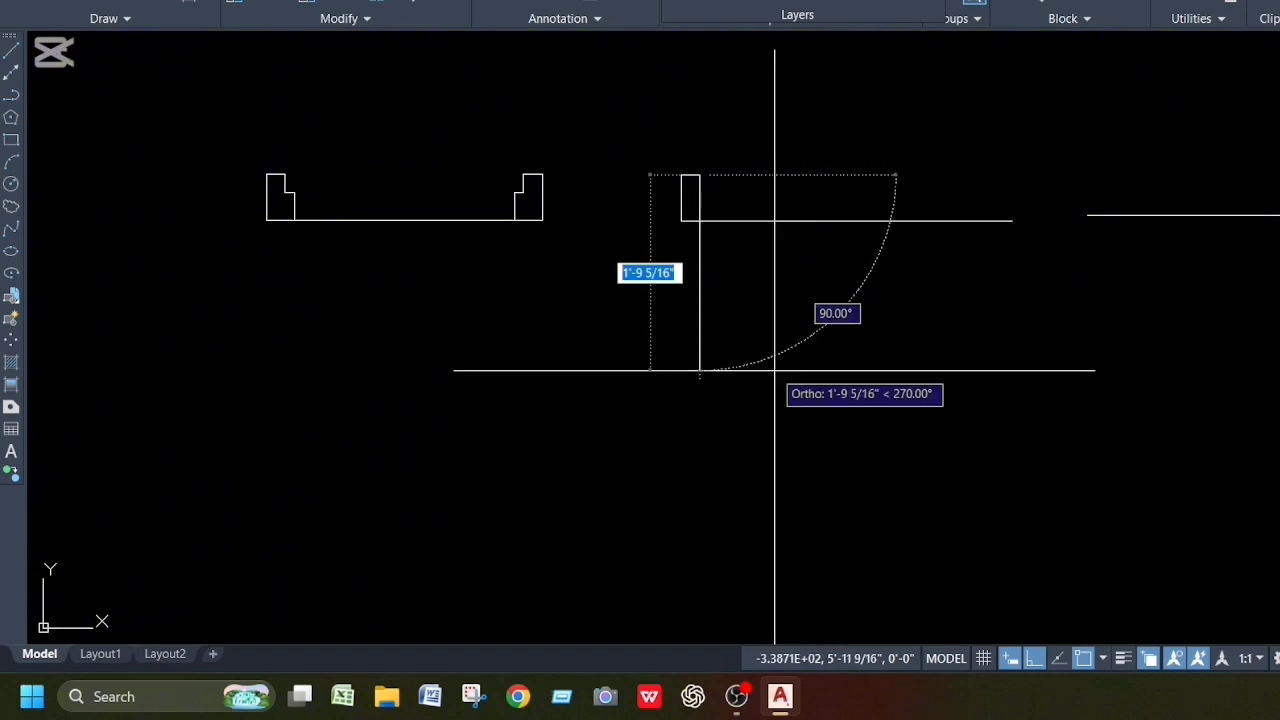
Step: Complete the stepped profile at the second line's left end with segments 2" down, 1" right and 3" down to the base line
{"action": "type", "text": "2"}
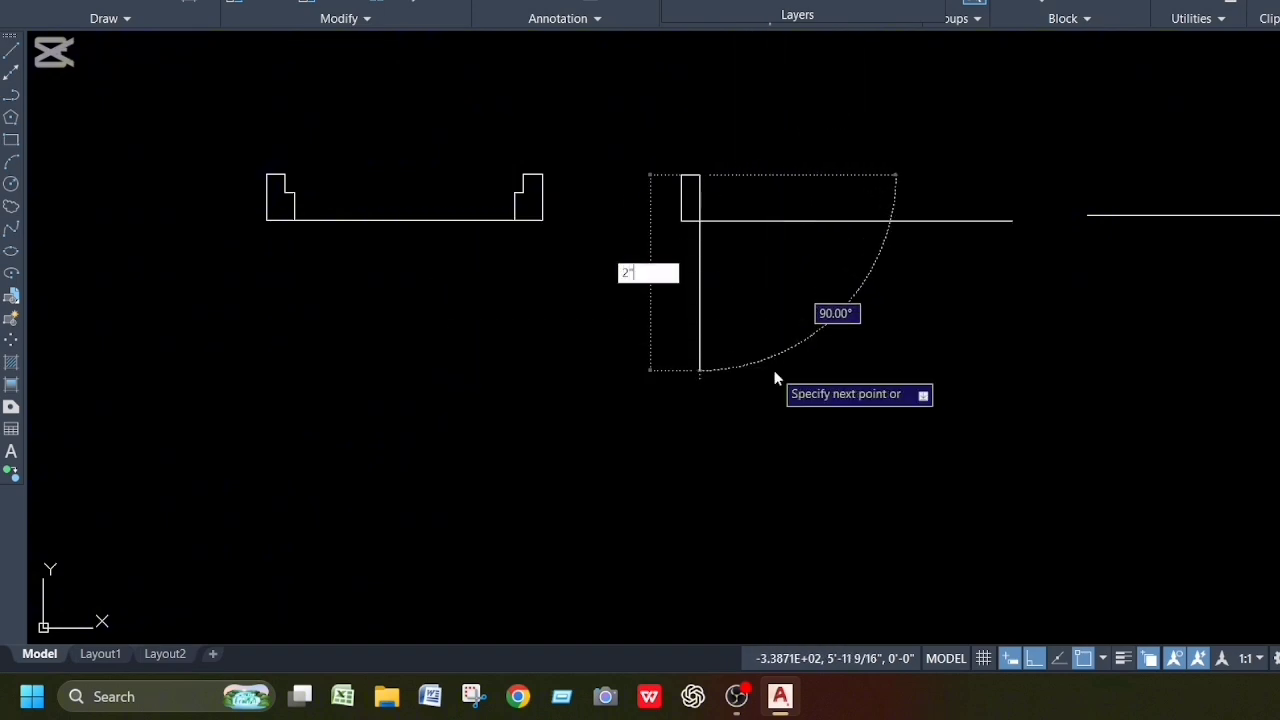
{"action": "key", "text": "Return"}
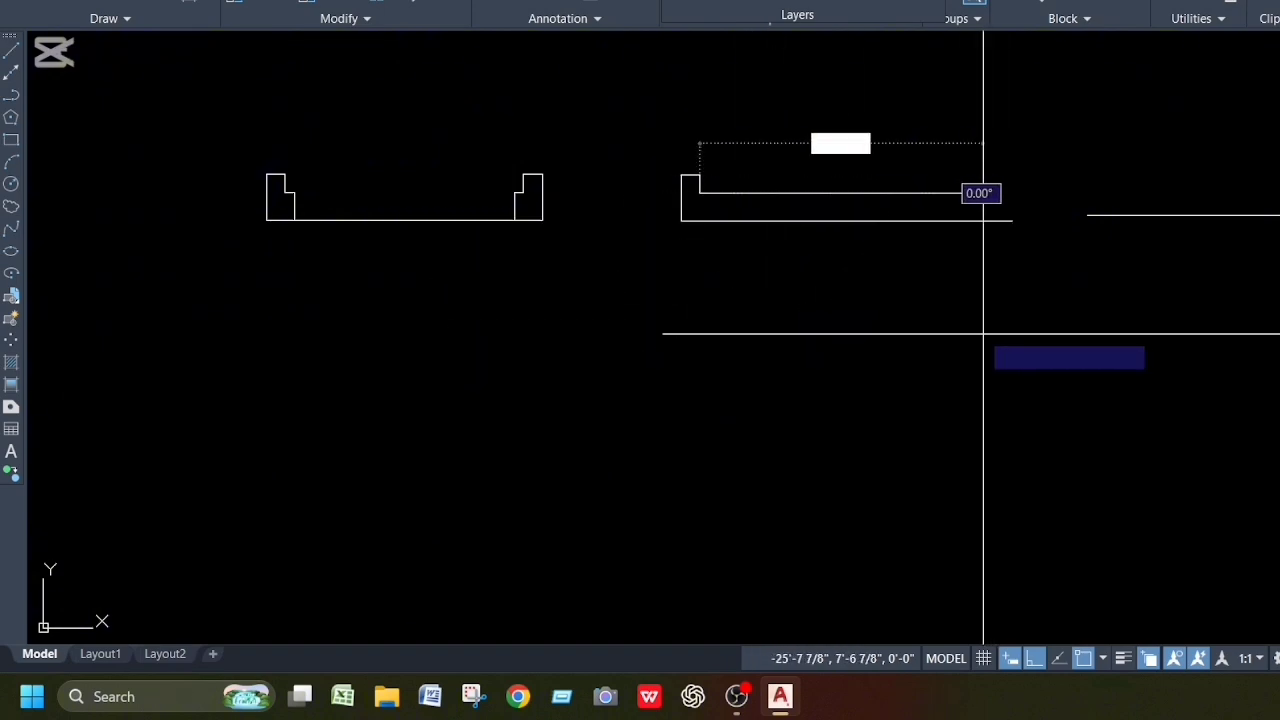
{"action": "type", "text": "1"}
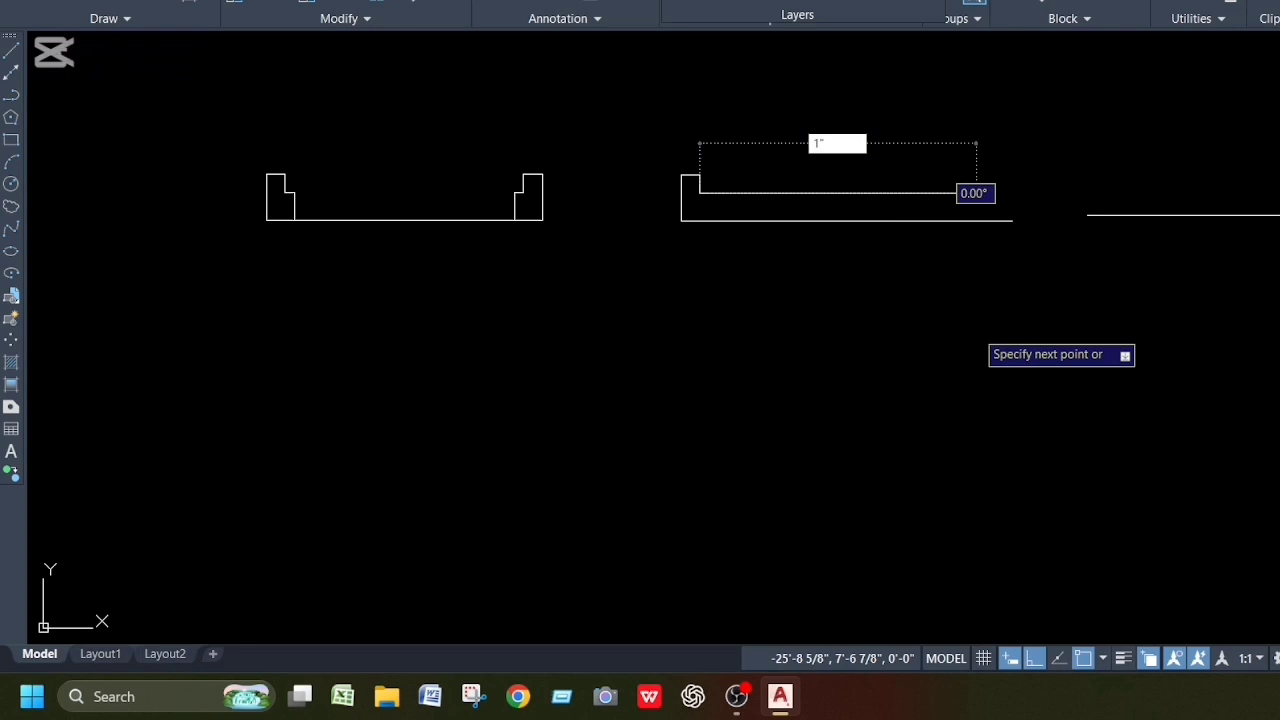
{"action": "key", "text": "Return"}
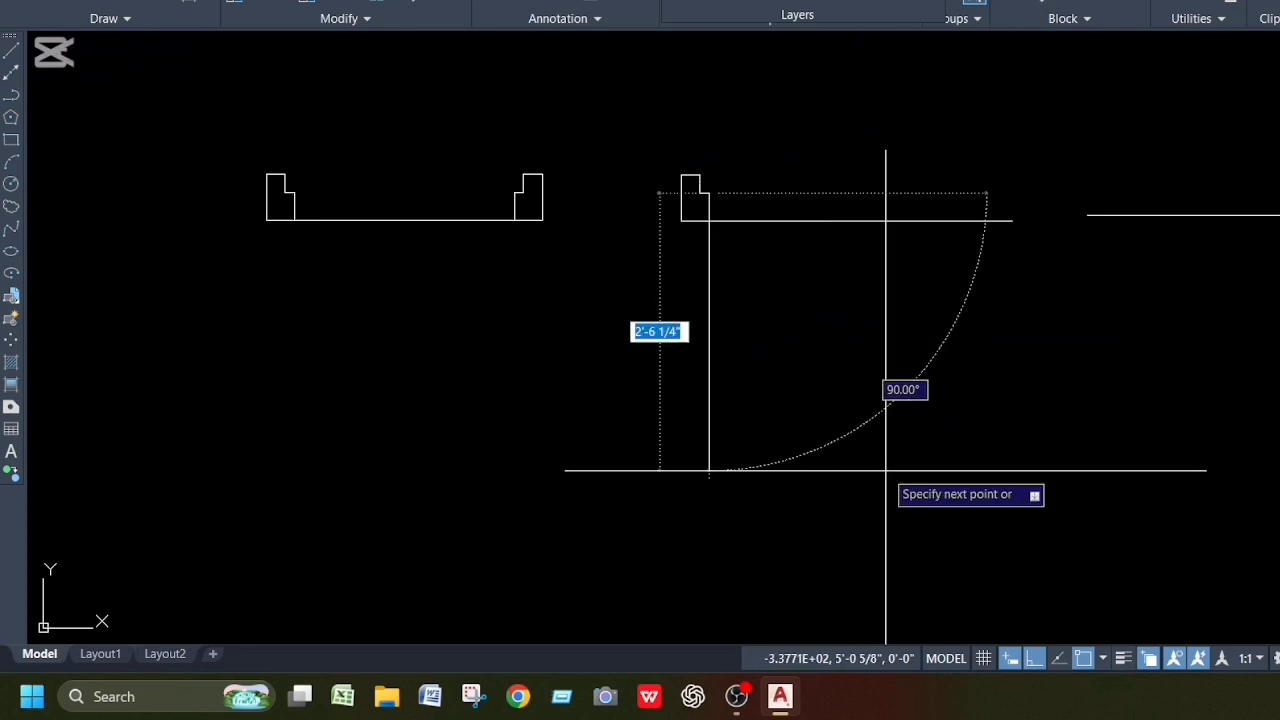
{"action": "type", "text": "3"}
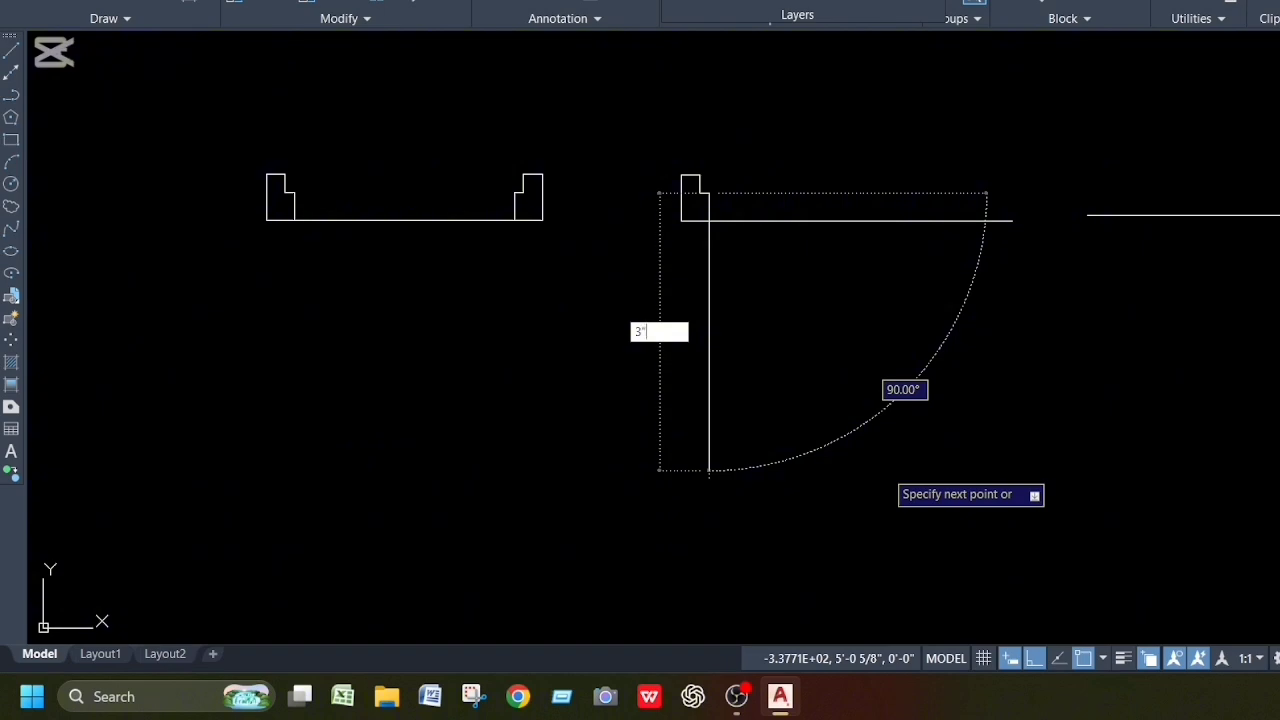
{"action": "key", "text": "BackSpace"}
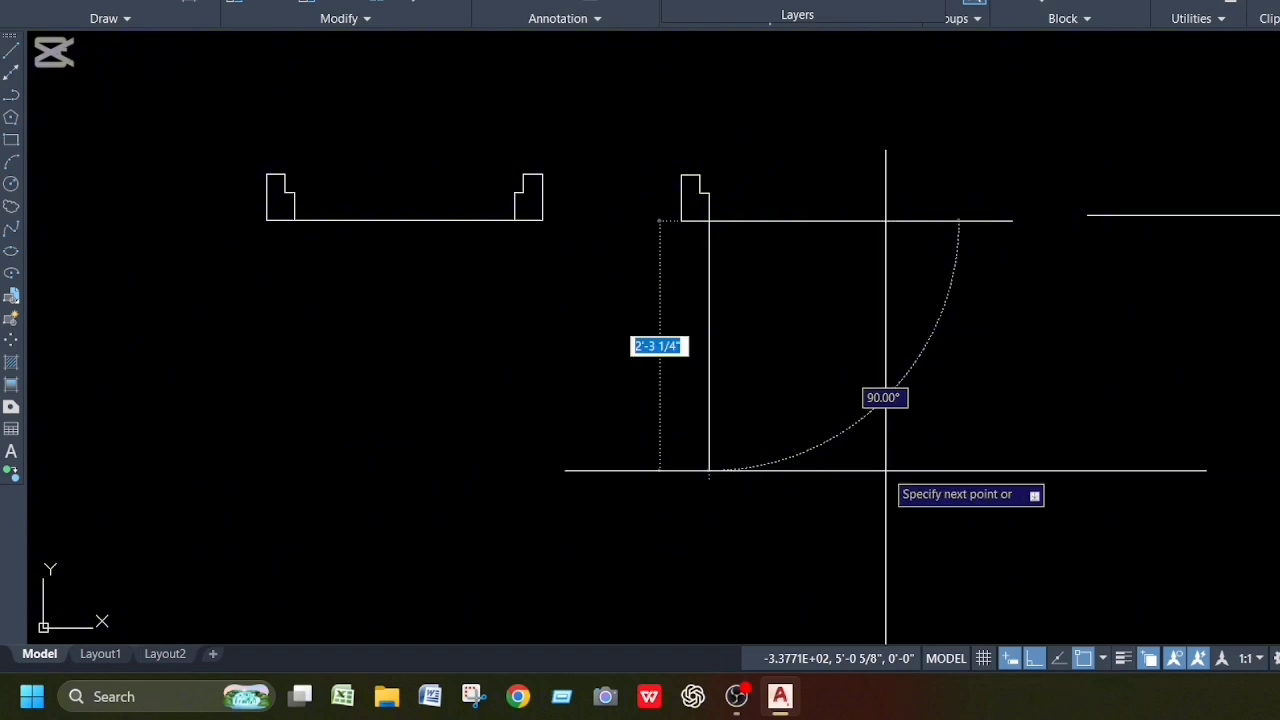
{"action": "key", "text": "Escape"}
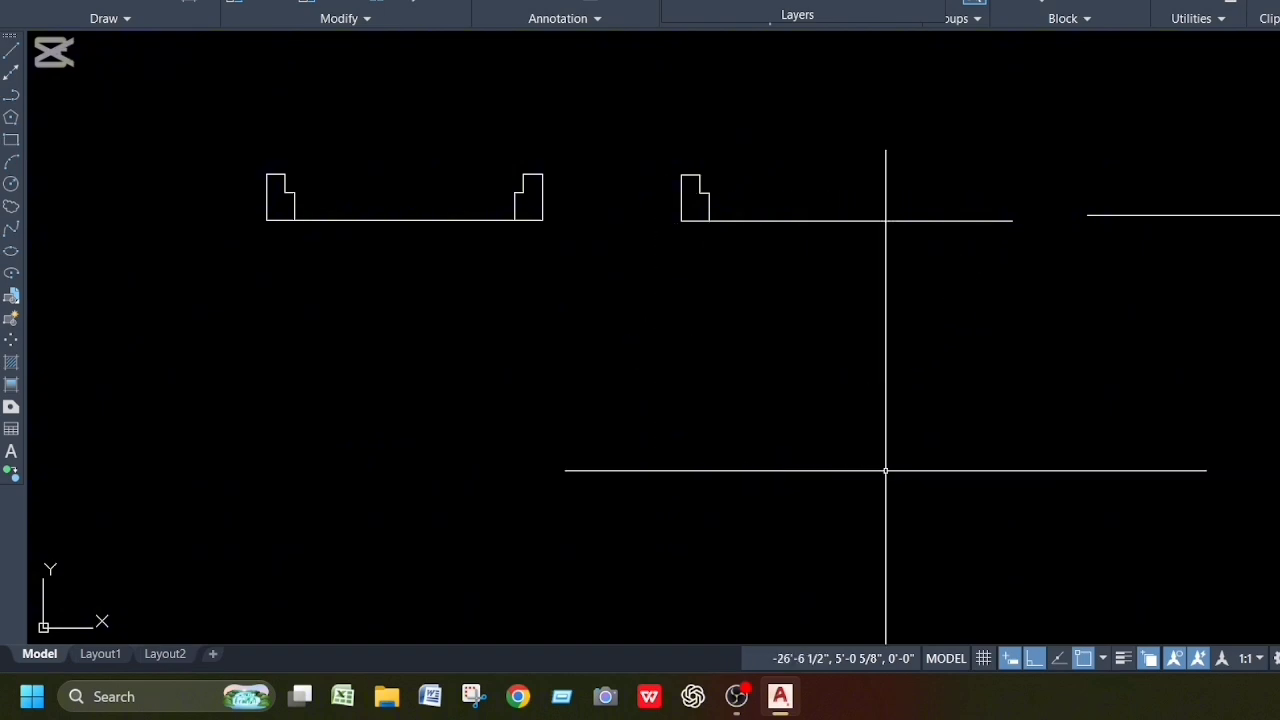
Step: Mirror the second line's left stepped profile about a vertical axis through the base line's midpoint, keeping the source objects
{"action": "left_click", "coordinate": [661, 139]}
{"action": "left_click", "coordinate": [814, 252]}
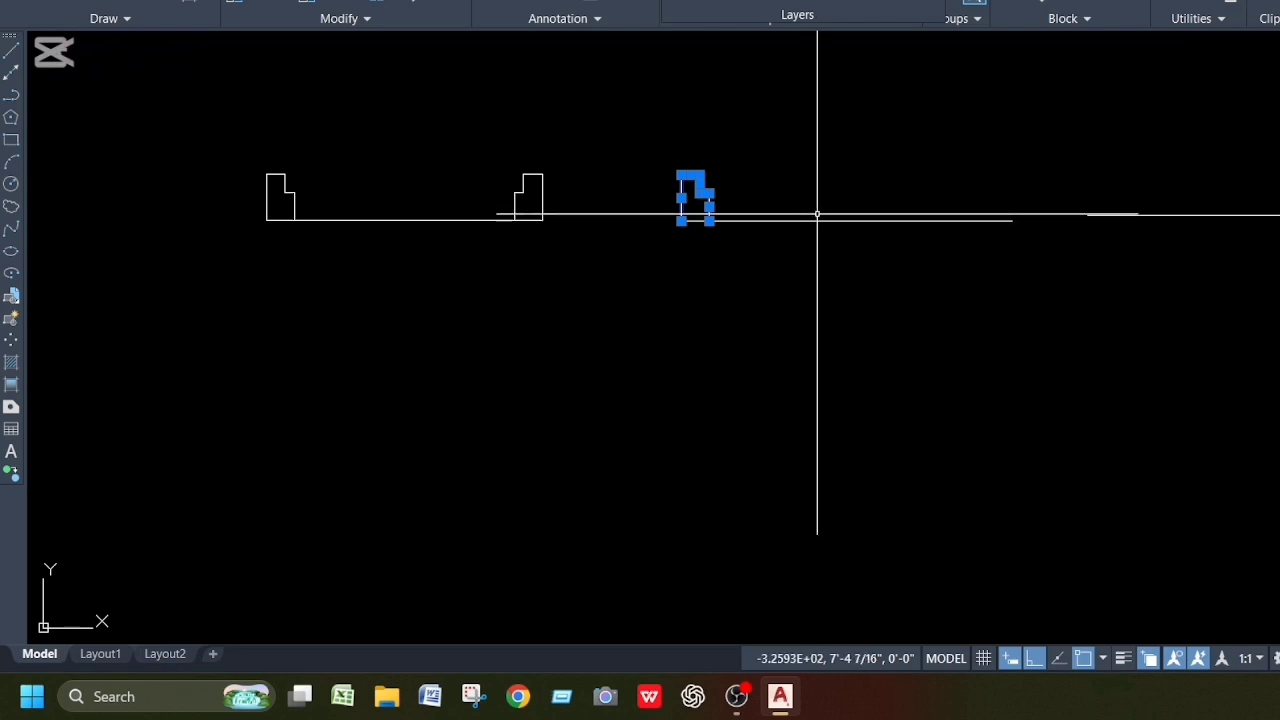
{"action": "type", "text": "MI"}
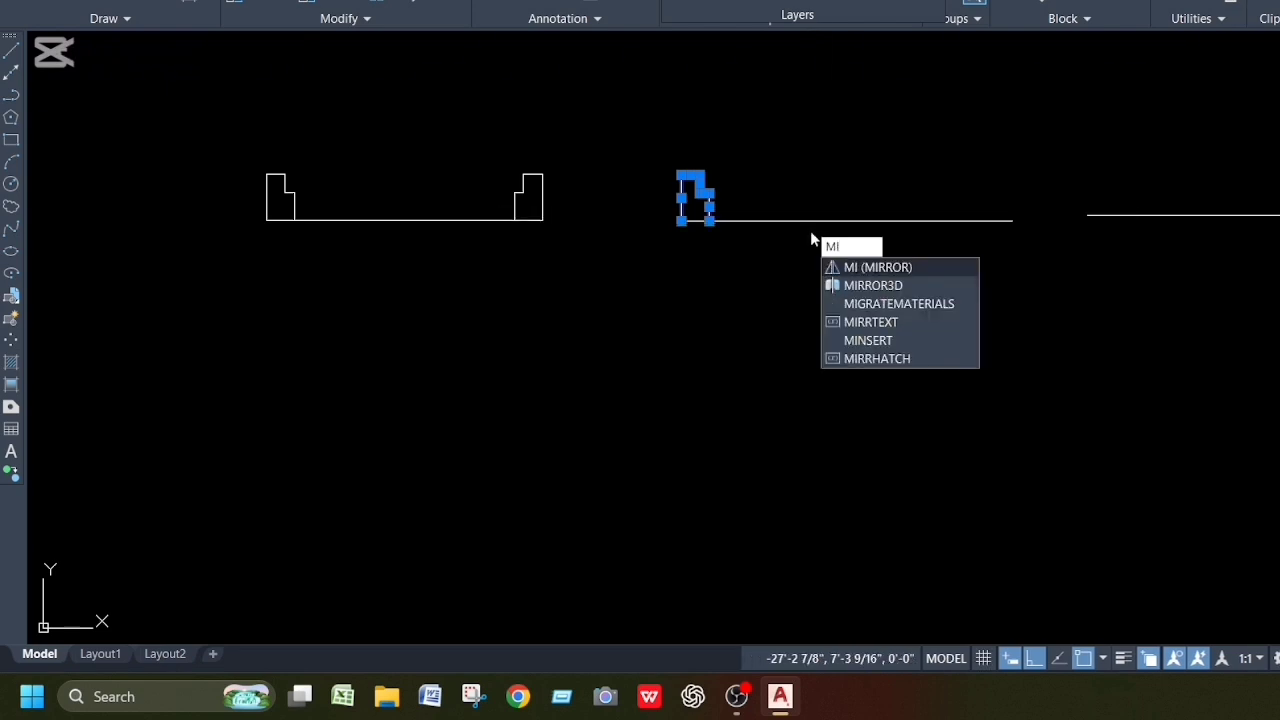
{"action": "key", "text": "Return"}
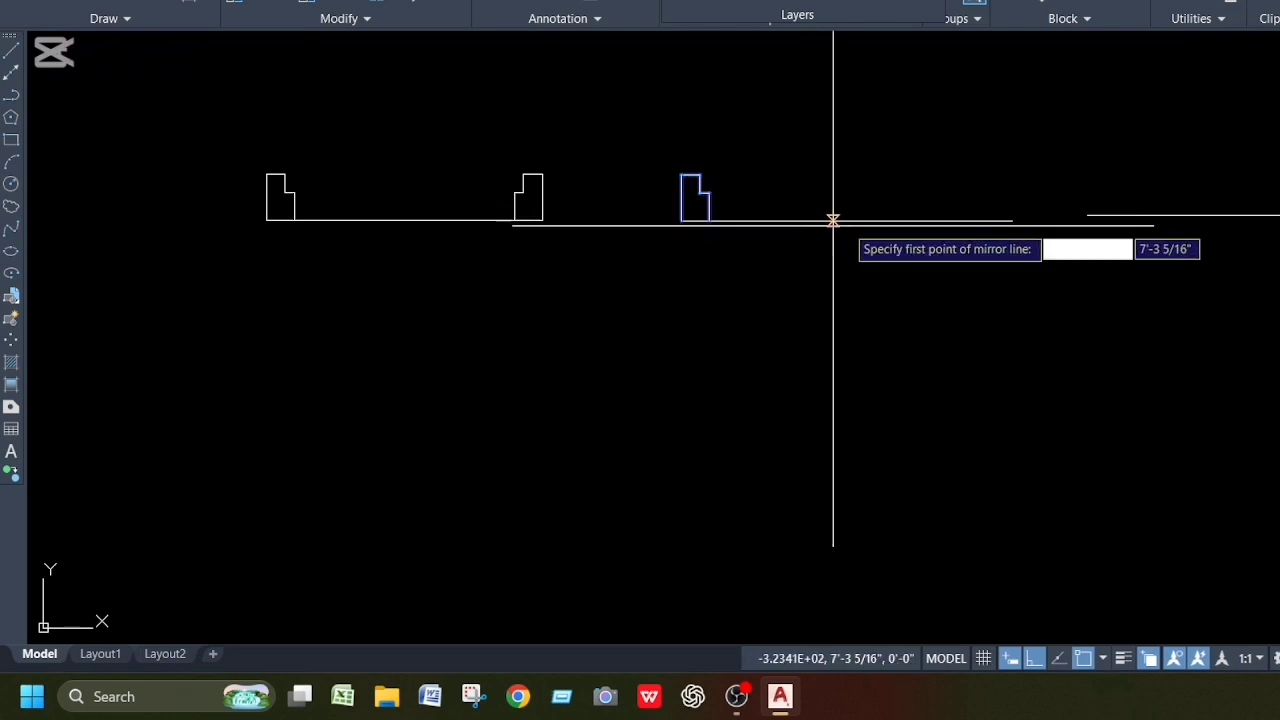
{"action": "left_click", "coordinate": [846, 219]}
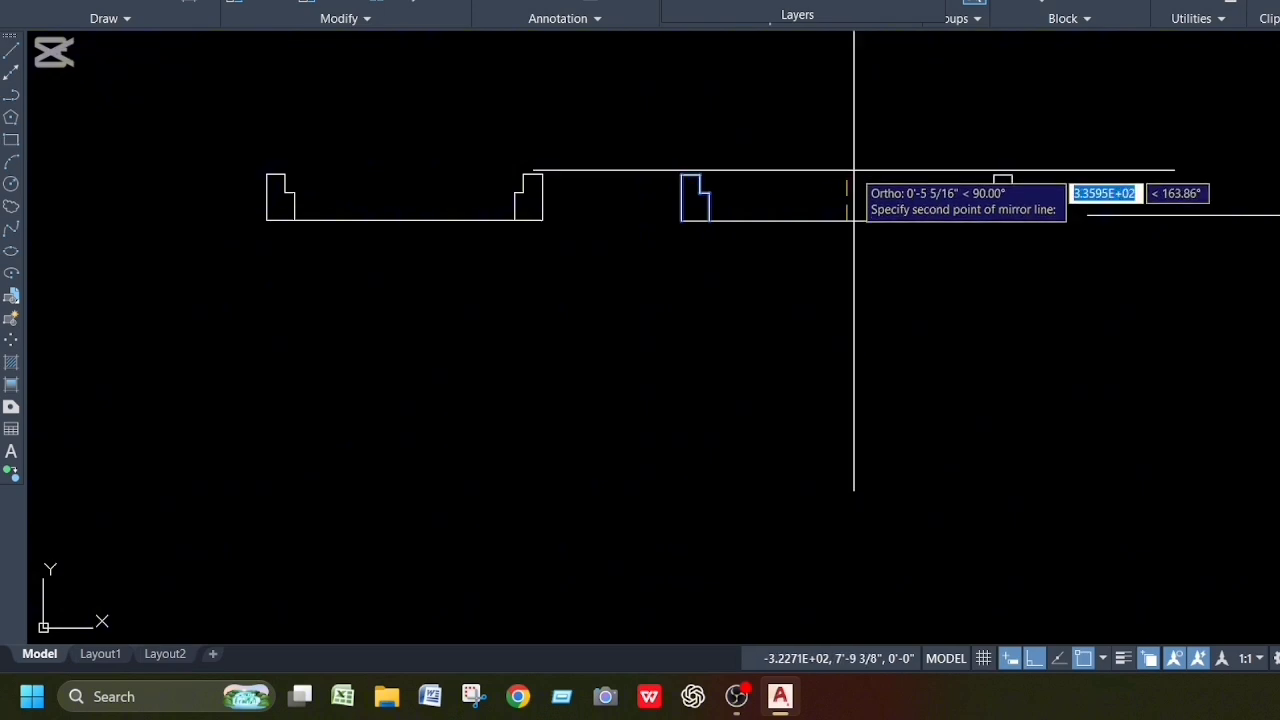
{"action": "left_click", "coordinate": [853, 170]}
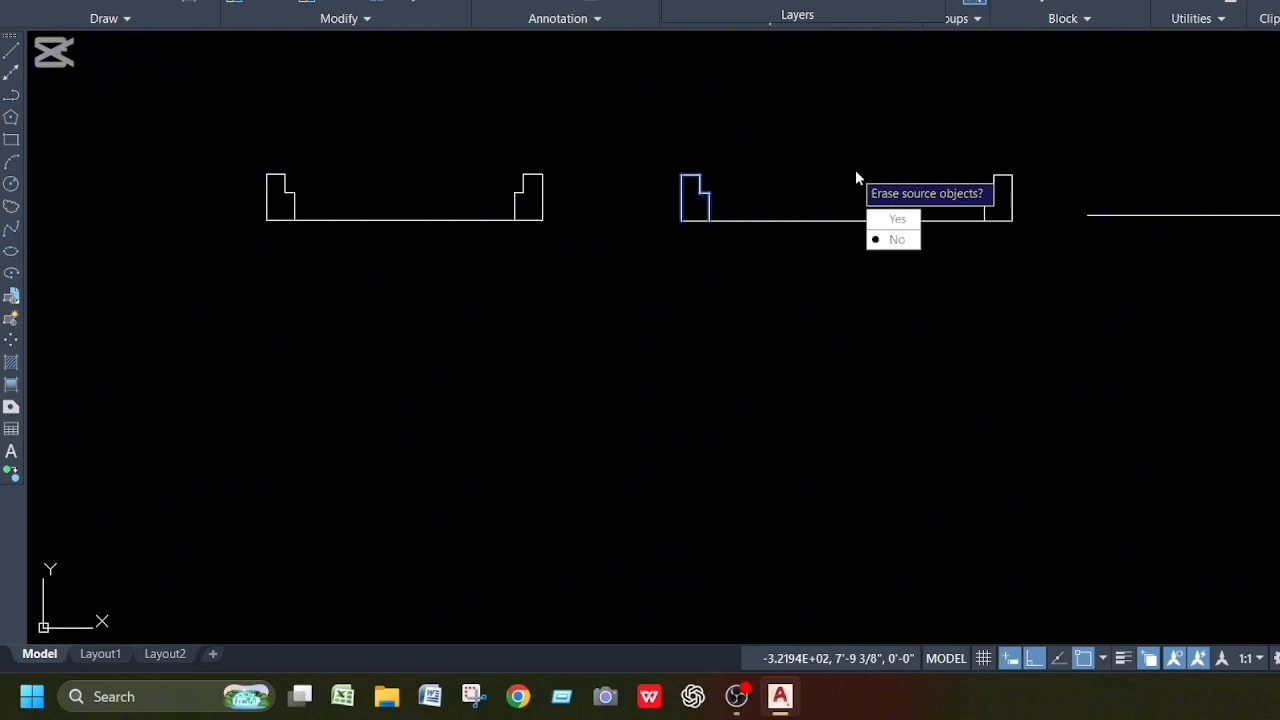
{"action": "left_click", "coordinate": [897, 241]}
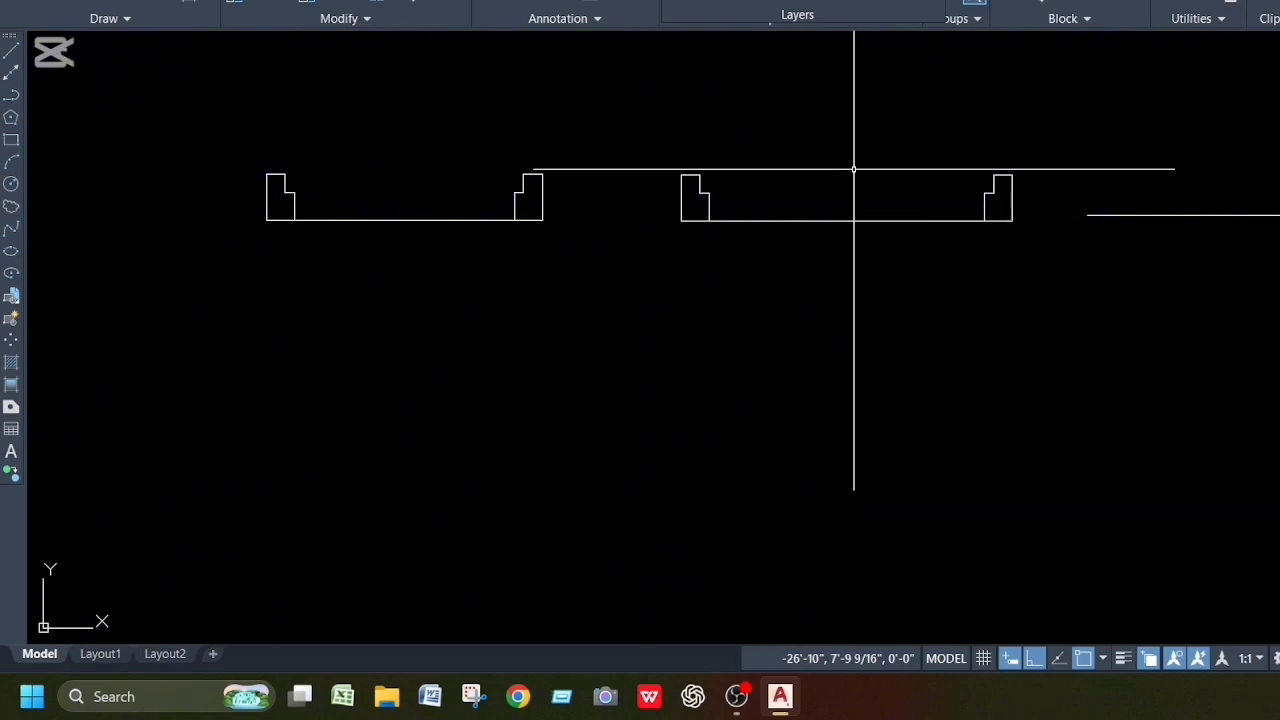
Step: Try a line 5' up from the left end of the third horizontal line, and erase it
{"action": "scroll", "coordinate": [745, 186], "scroll_direction": "down", "scroll_amount": 4}
{"action": "scroll", "coordinate": [860, 181], "scroll_direction": "up", "scroll_amount": 6}
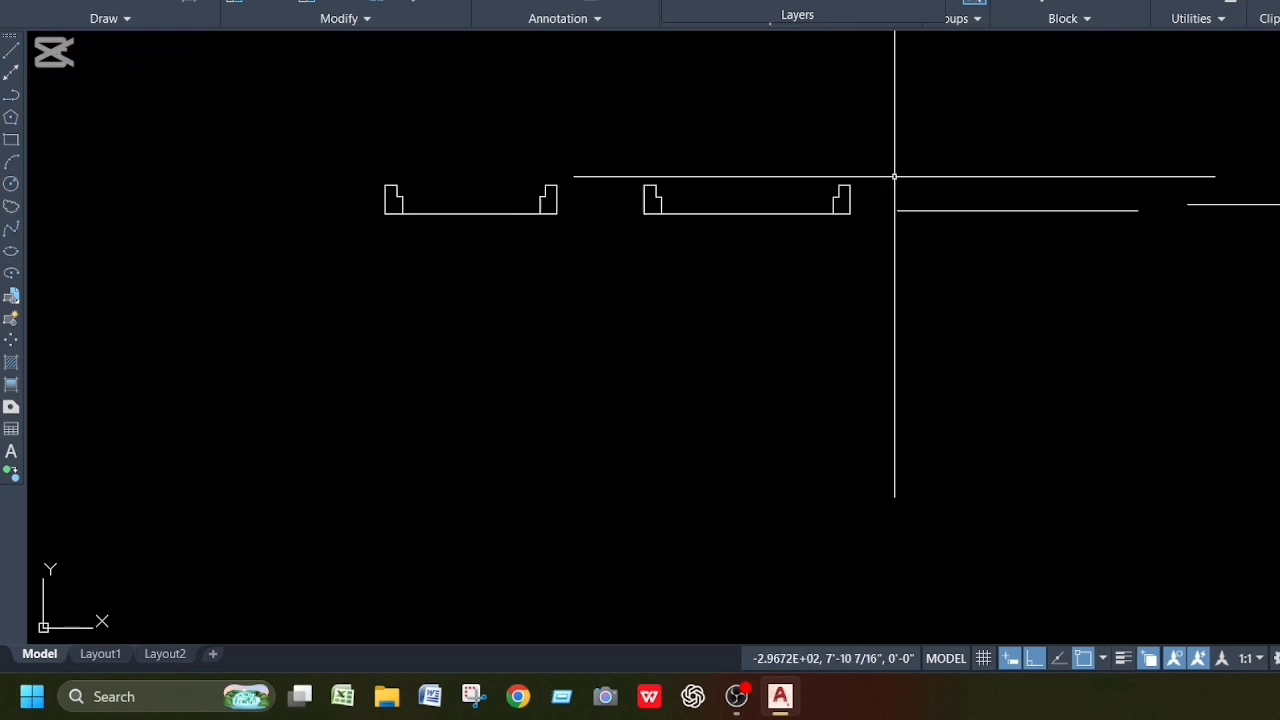
{"action": "scroll", "coordinate": [886, 186], "scroll_direction": "down", "scroll_amount": 2}
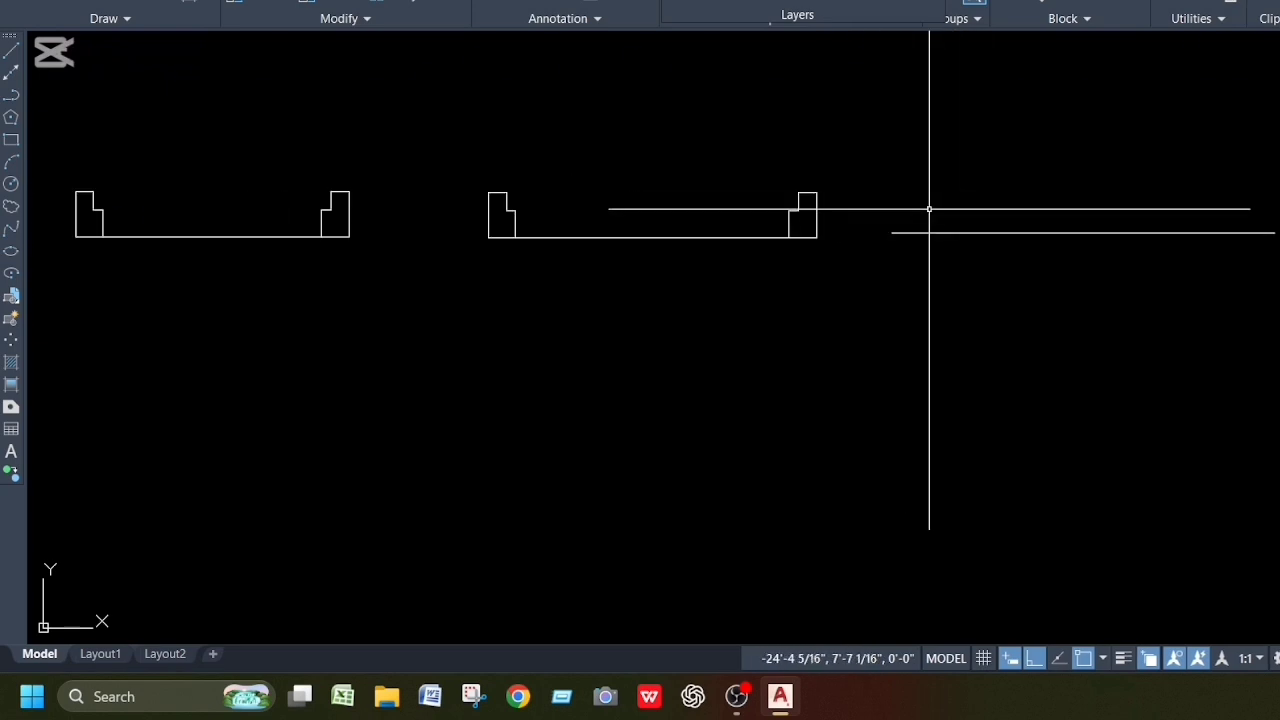
{"action": "type", "text": "l"}
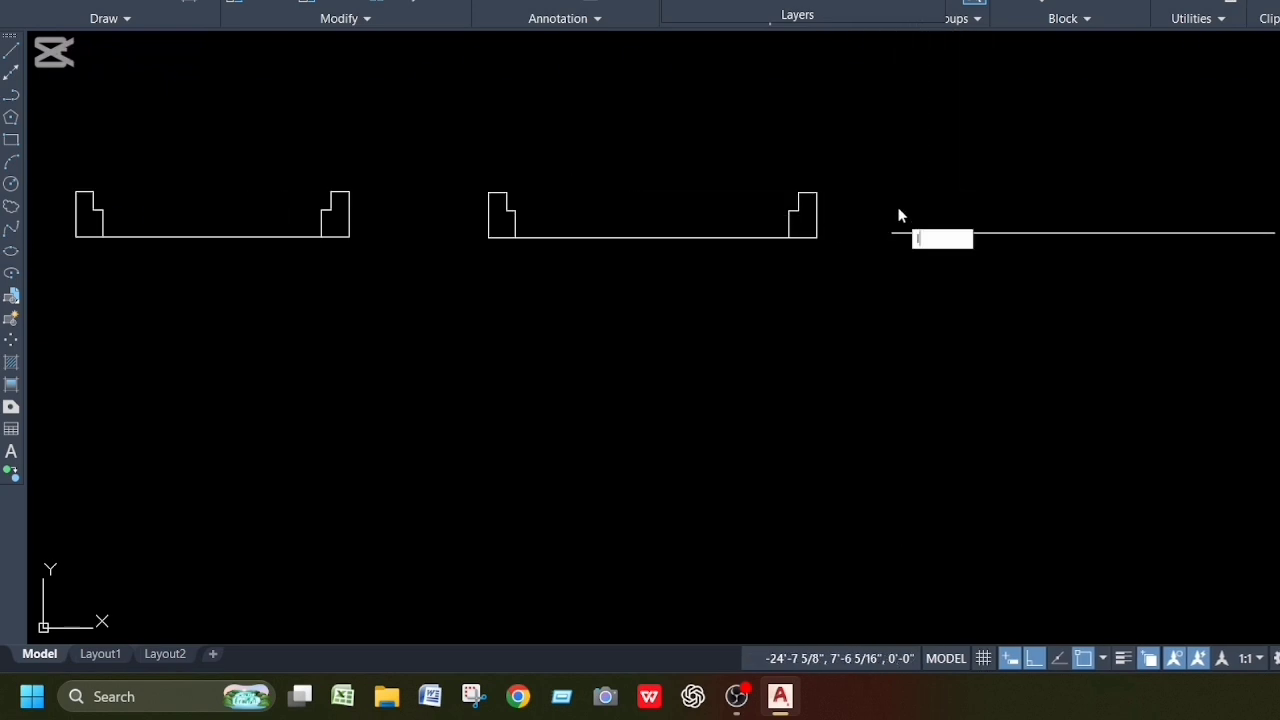
{"action": "key", "text": "Return"}
{"action": "left_click", "coordinate": [891, 233]}
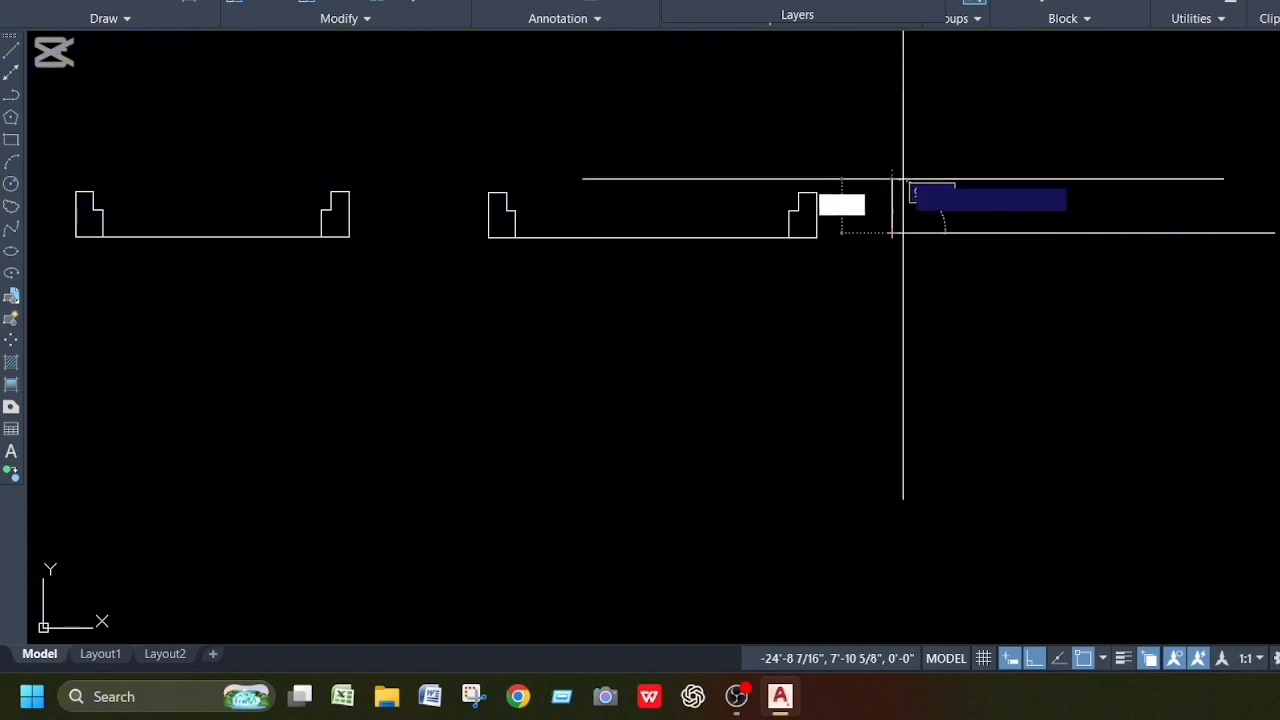
{"action": "type", "text": "5"}
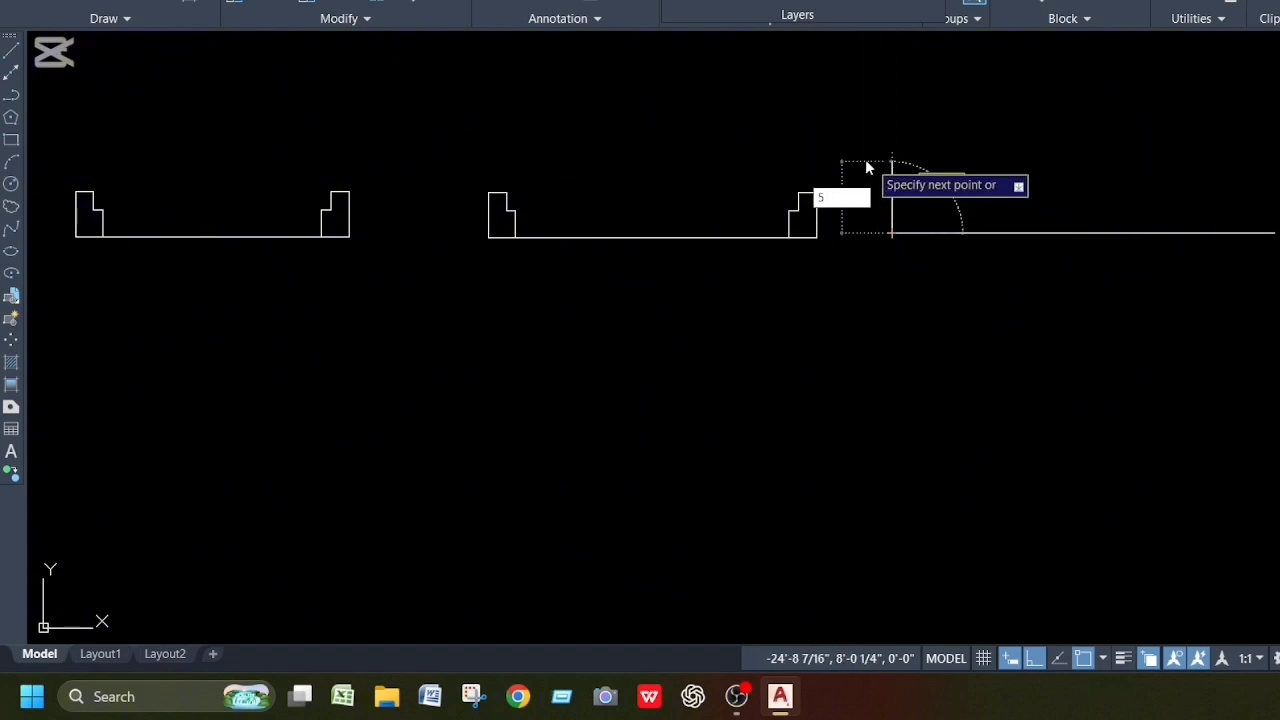
{"action": "type", "text": "'"}
{"action": "key", "text": "Return"}
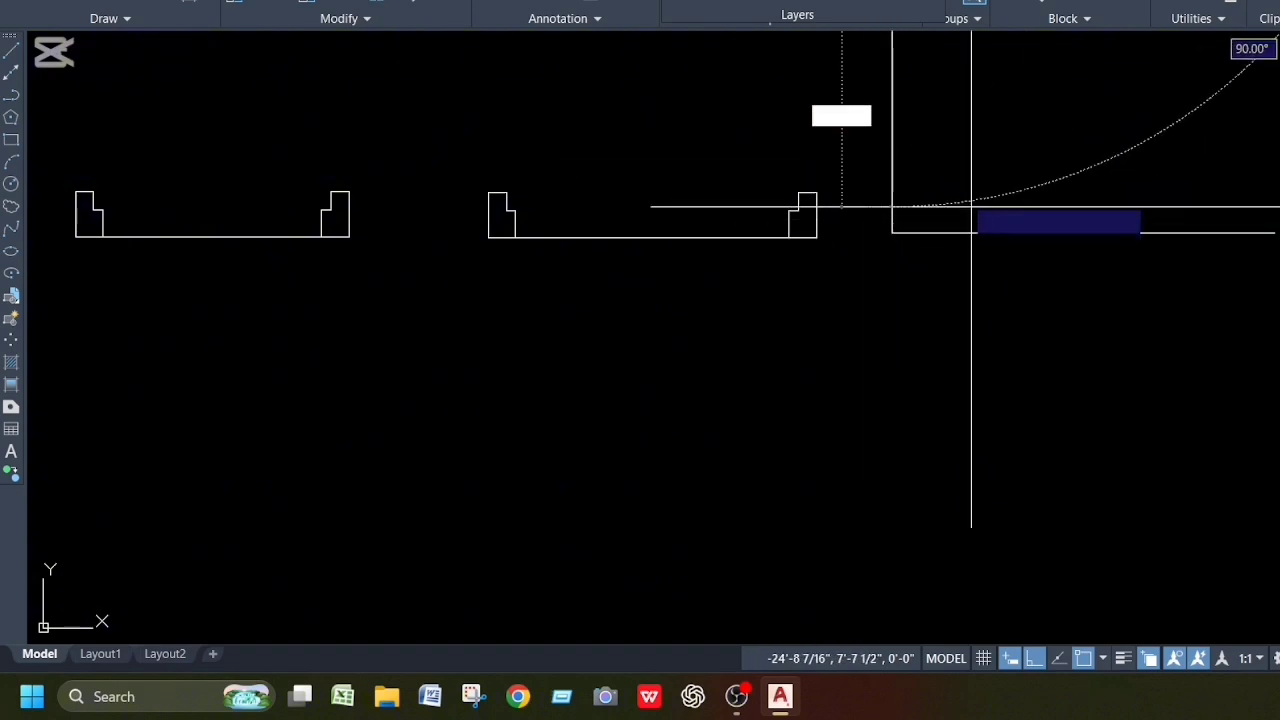
{"action": "key", "text": "Escape"}
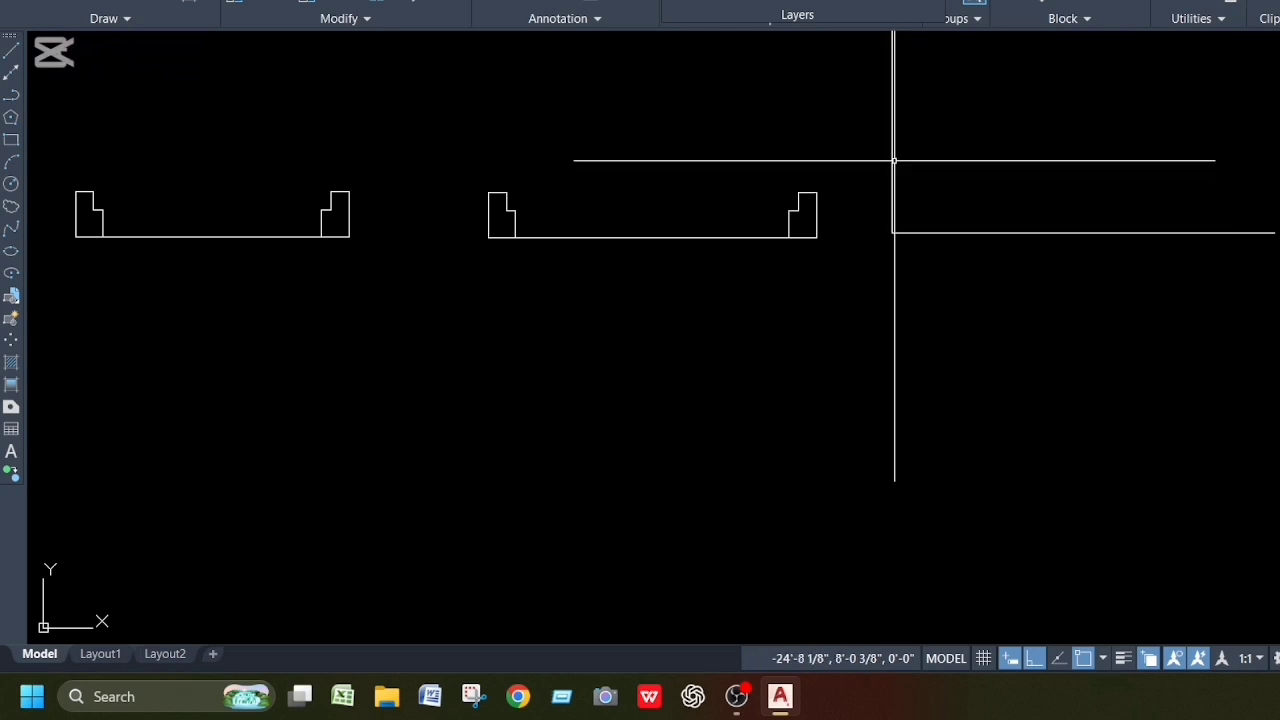
{"action": "left_click", "coordinate": [893, 160]}
{"action": "right_click", "coordinate": [926, 160]}
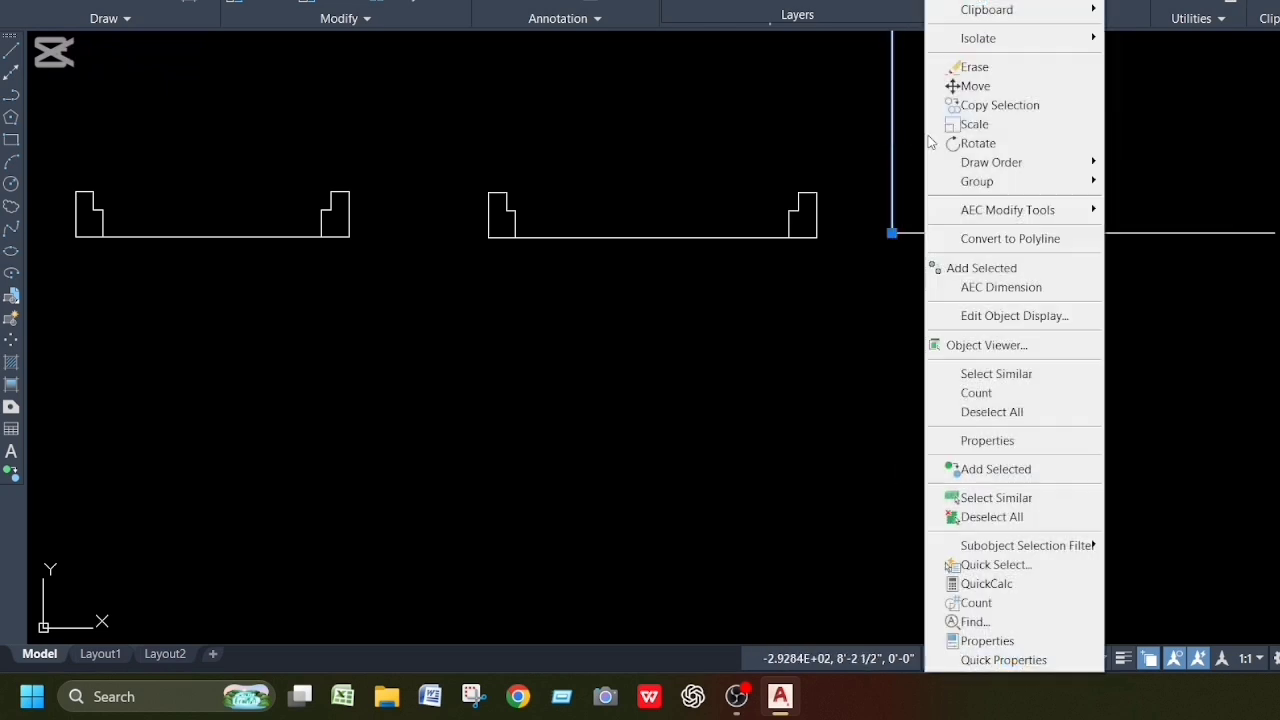
{"action": "left_click", "coordinate": [1040, 67]}
Step: From the left end of the third horizontal line, draw a line 5" up and continue it 2" to the right
{"action": "key", "text": "l"}
{"action": "key", "text": "Return"}
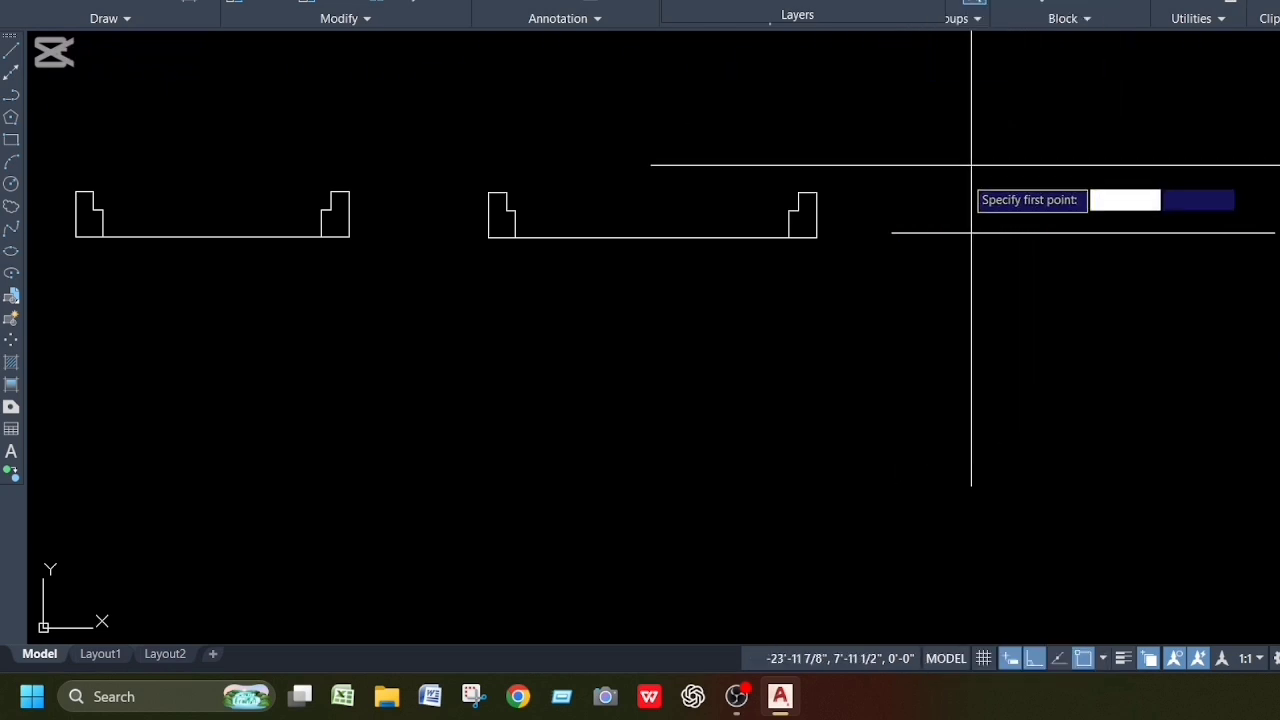
{"action": "left_click", "coordinate": [891, 232]}
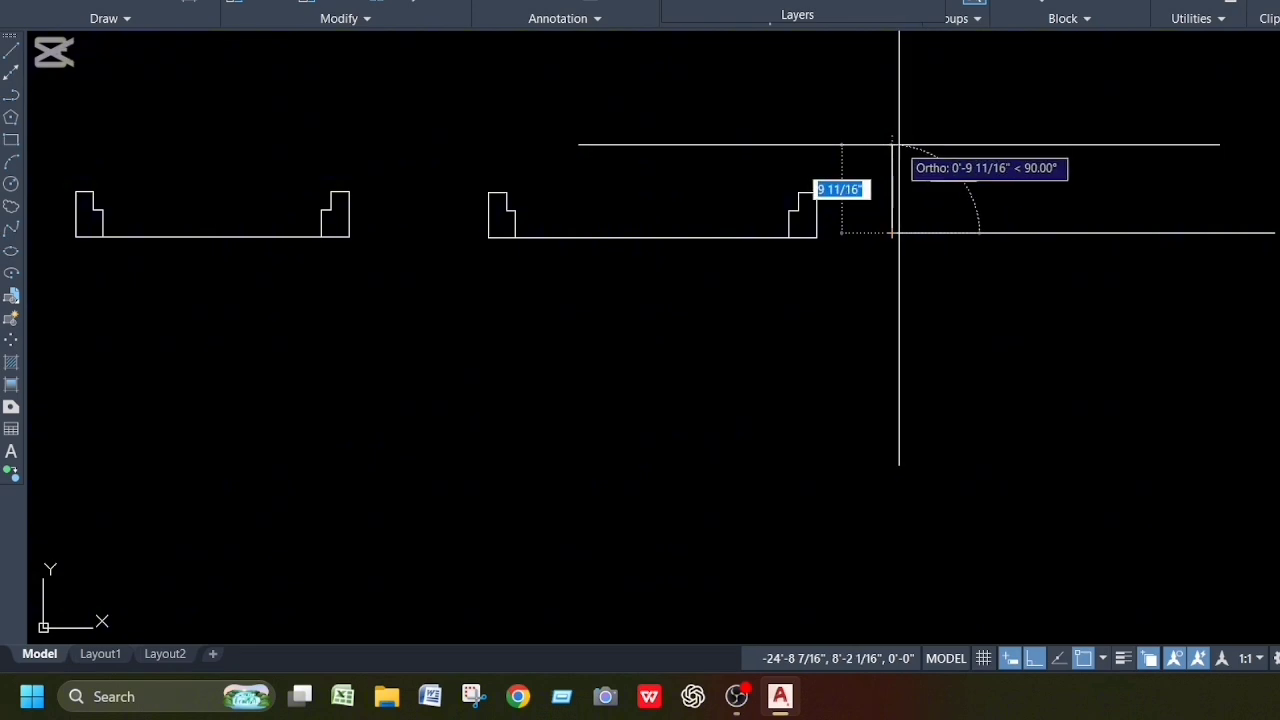
{"action": "type", "text": "5"}
{"action": "key", "text": "Return"}
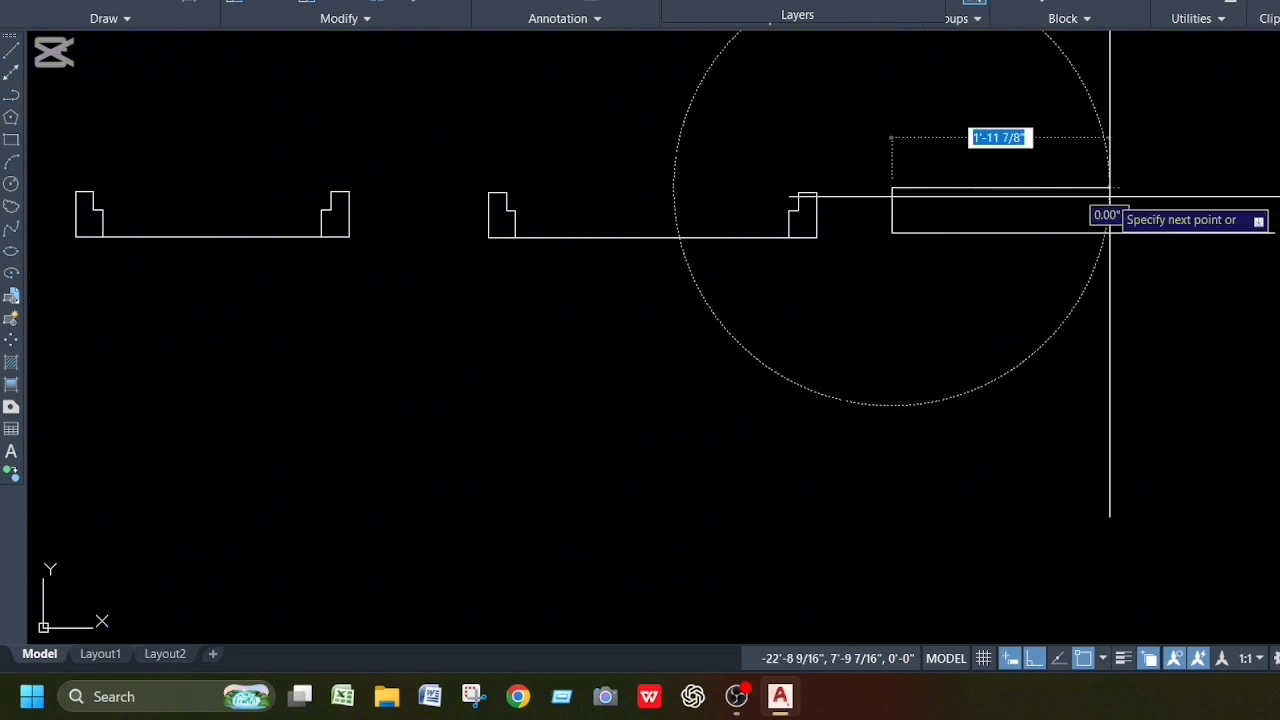
{"action": "type", "text": "2"}
{"action": "key", "text": "Return"}
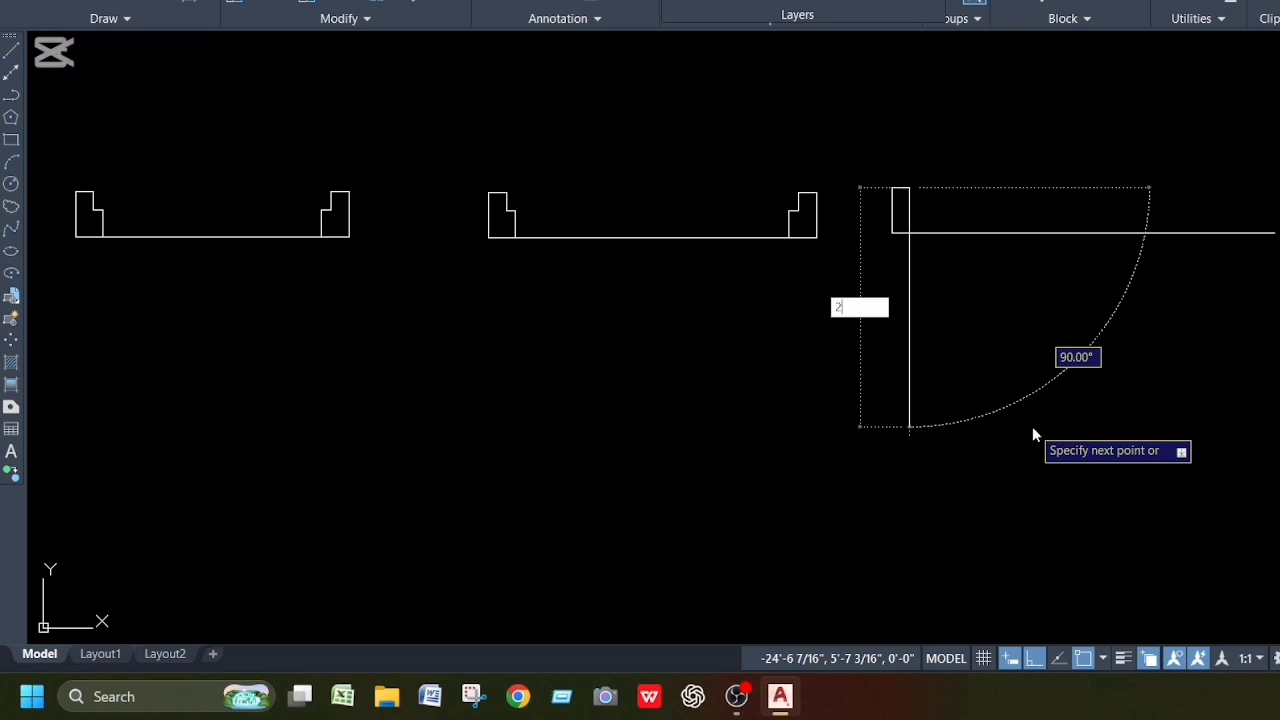
Step: Complete the stepped profile at the third line's left end with segments 2" down, 1" right and 3" down to the base line
{"action": "type", "text": "2"}
{"action": "key", "text": "Return"}
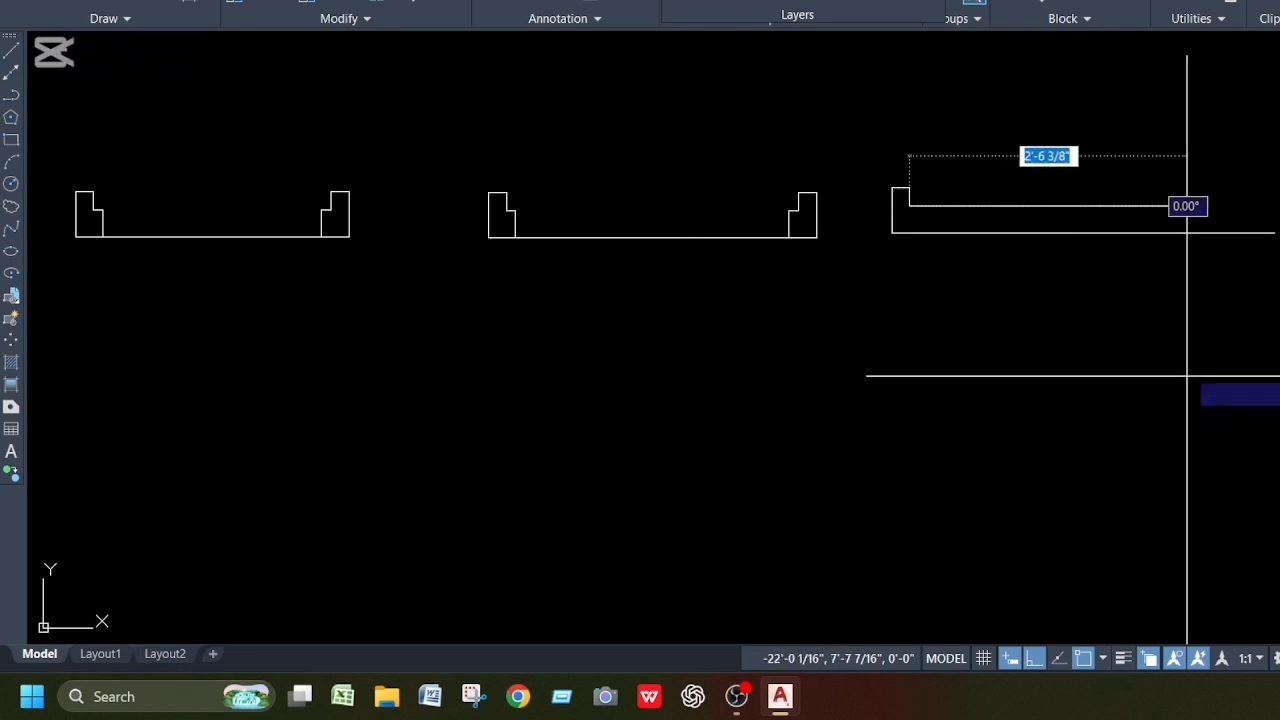
{"action": "type", "text": "1"}
{"action": "key", "text": "Return"}
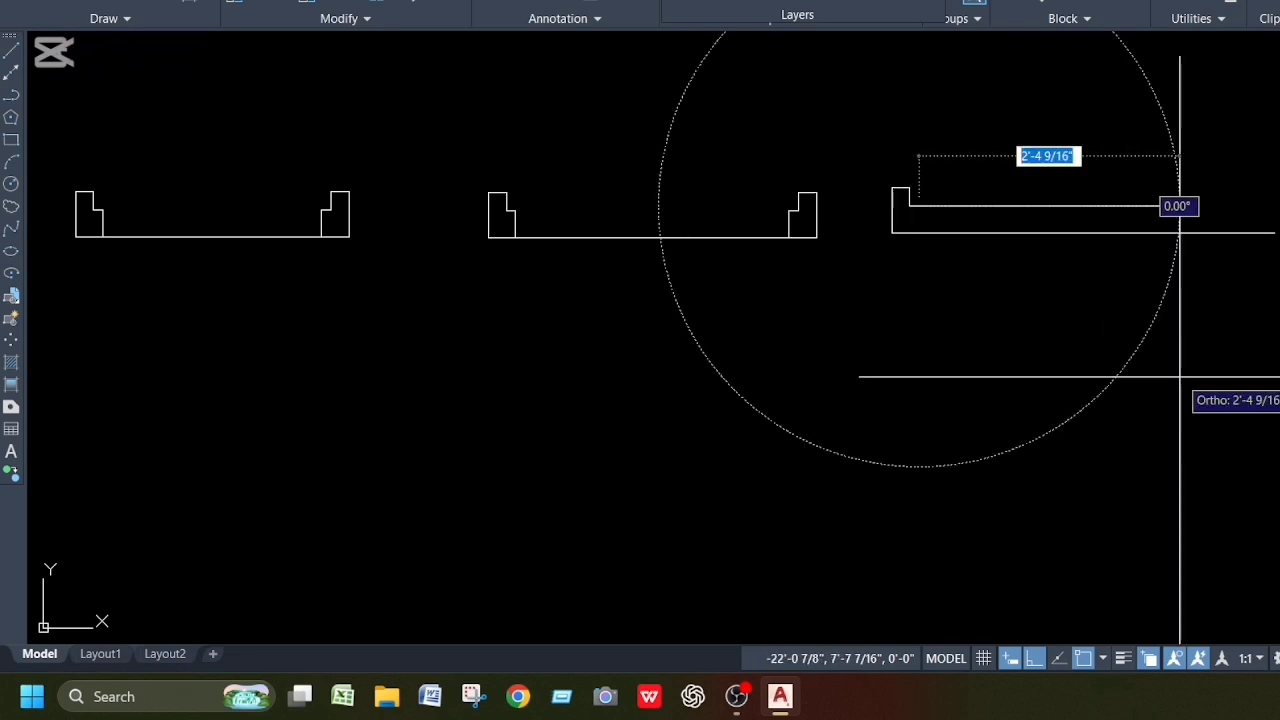
{"action": "type", "text": "3"}
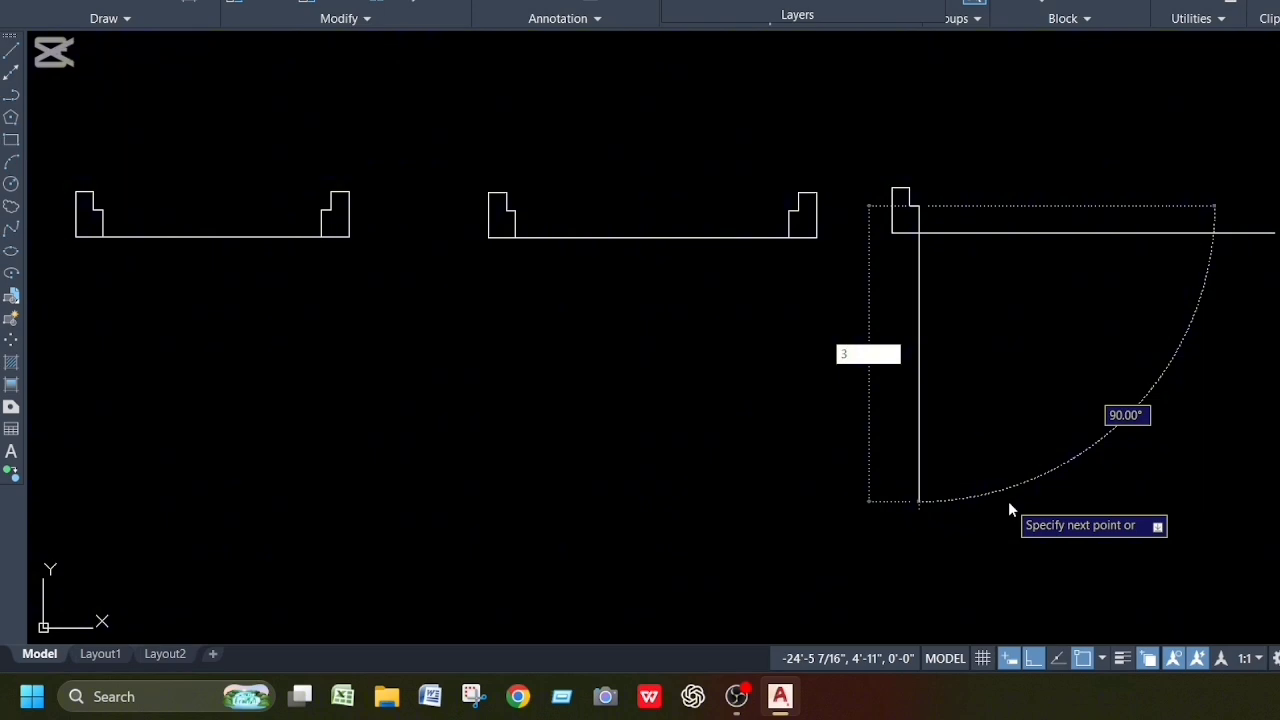
{"action": "key", "text": "Return"}
{"action": "key", "text": "Escape"}
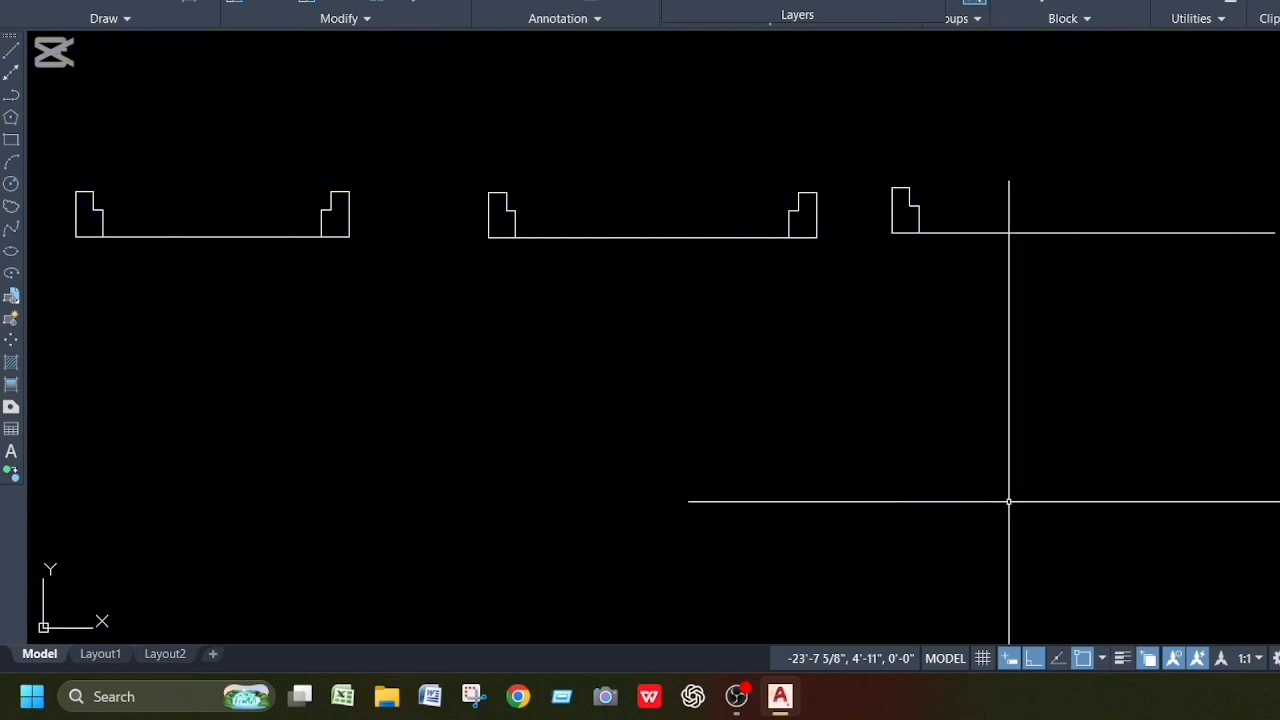
Step: Mirror the third line's left stepped profile about a vertical axis through the base line's midpoint, keeping the source objects
{"action": "left_click", "coordinate": [876, 129]}
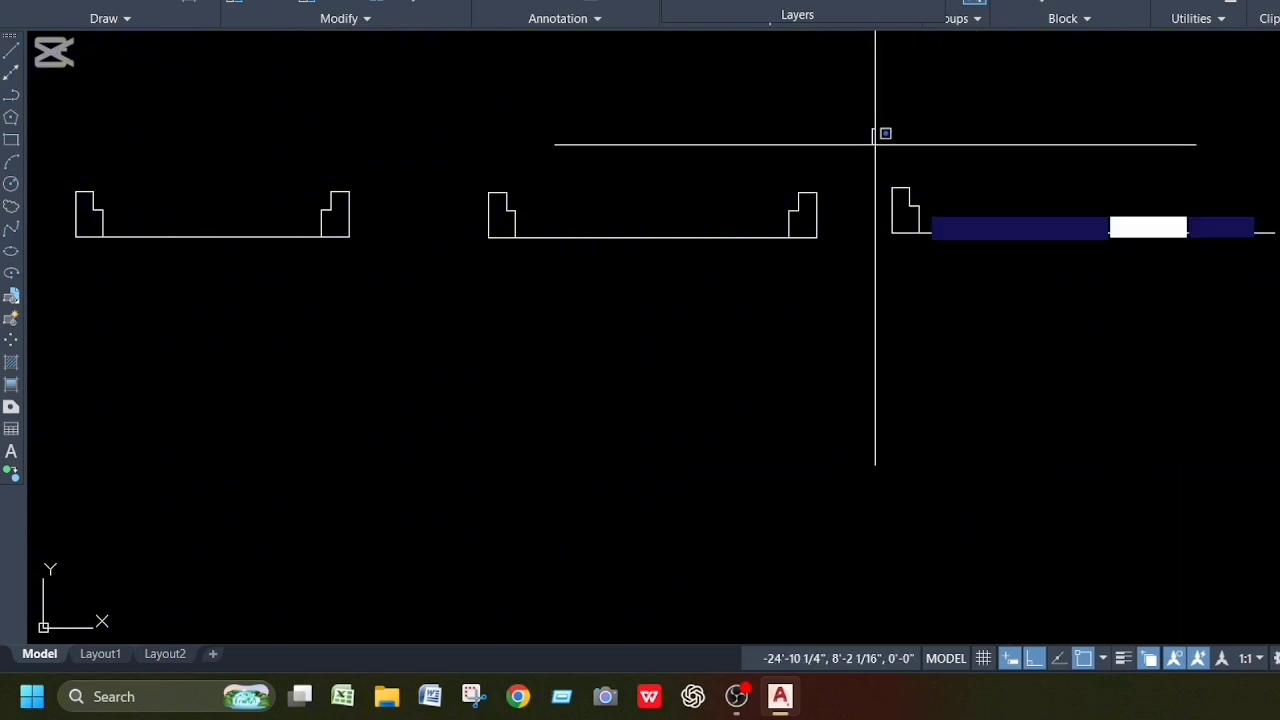
{"action": "left_click", "coordinate": [986, 264]}
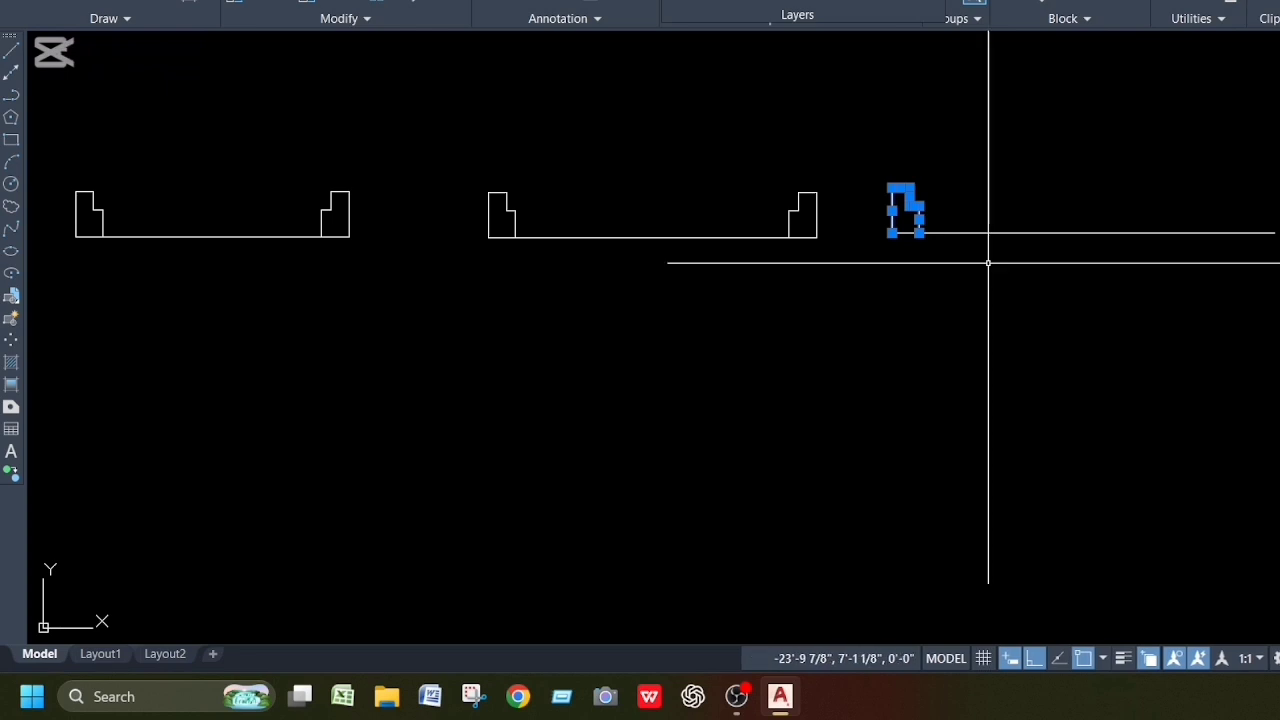
{"action": "type", "text": "mi"}
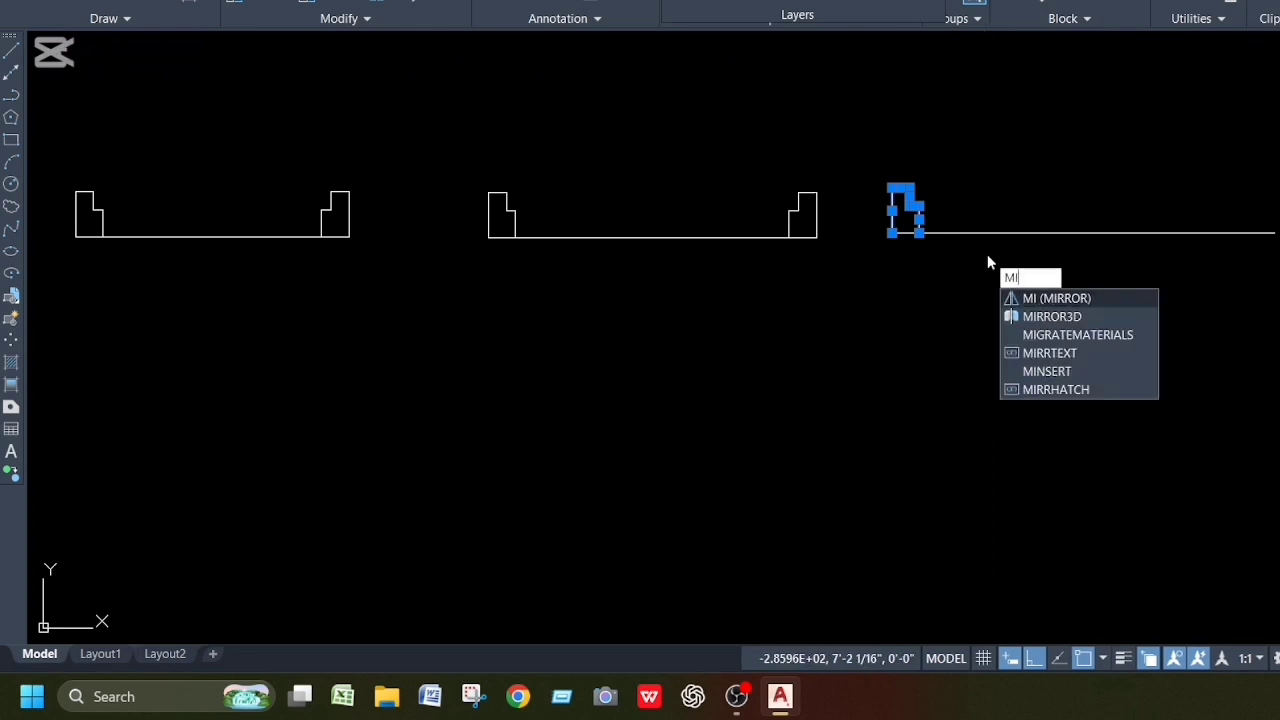
{"action": "key", "text": "Return"}
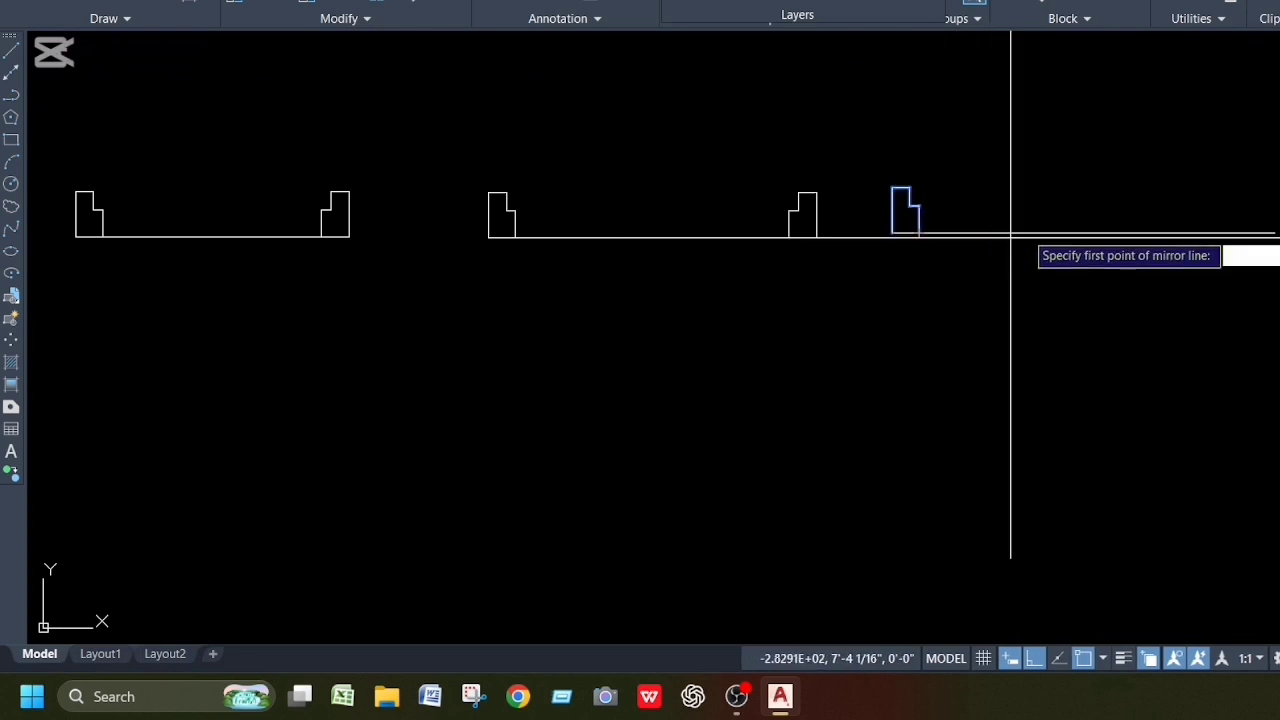
{"action": "left_click", "coordinate": [1083, 232]}
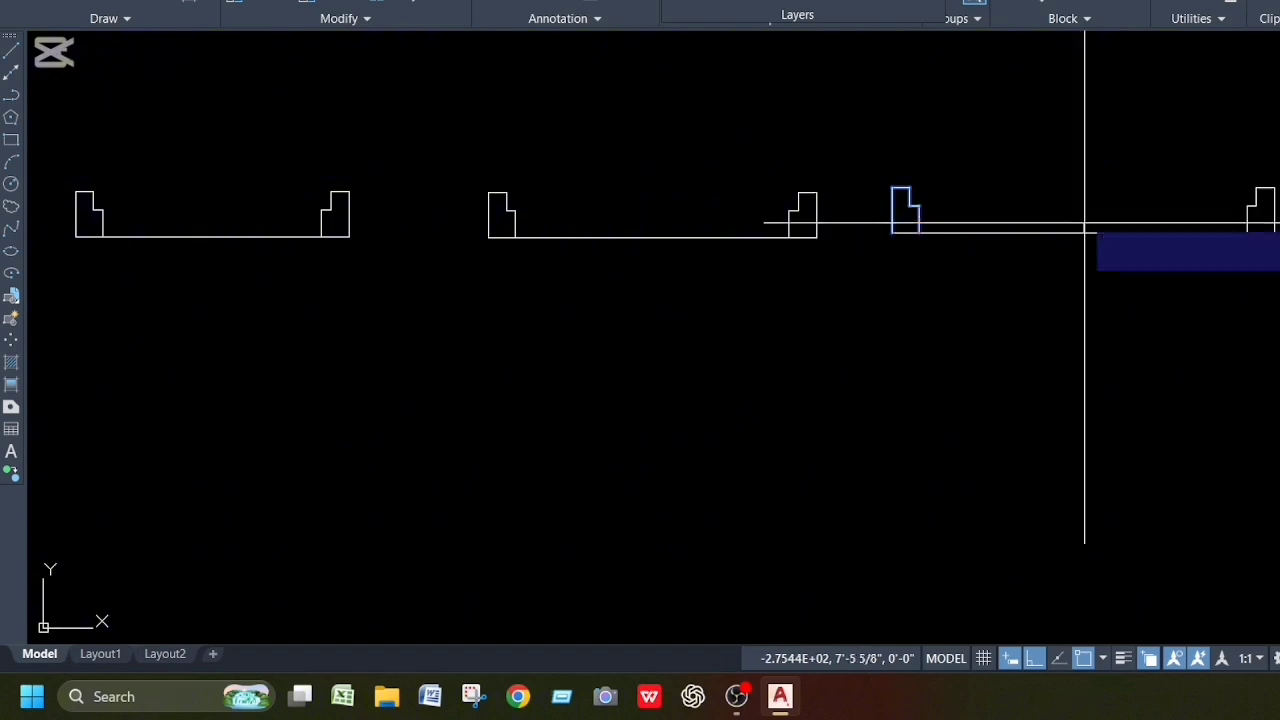
{"action": "left_click", "coordinate": [1092, 199]}
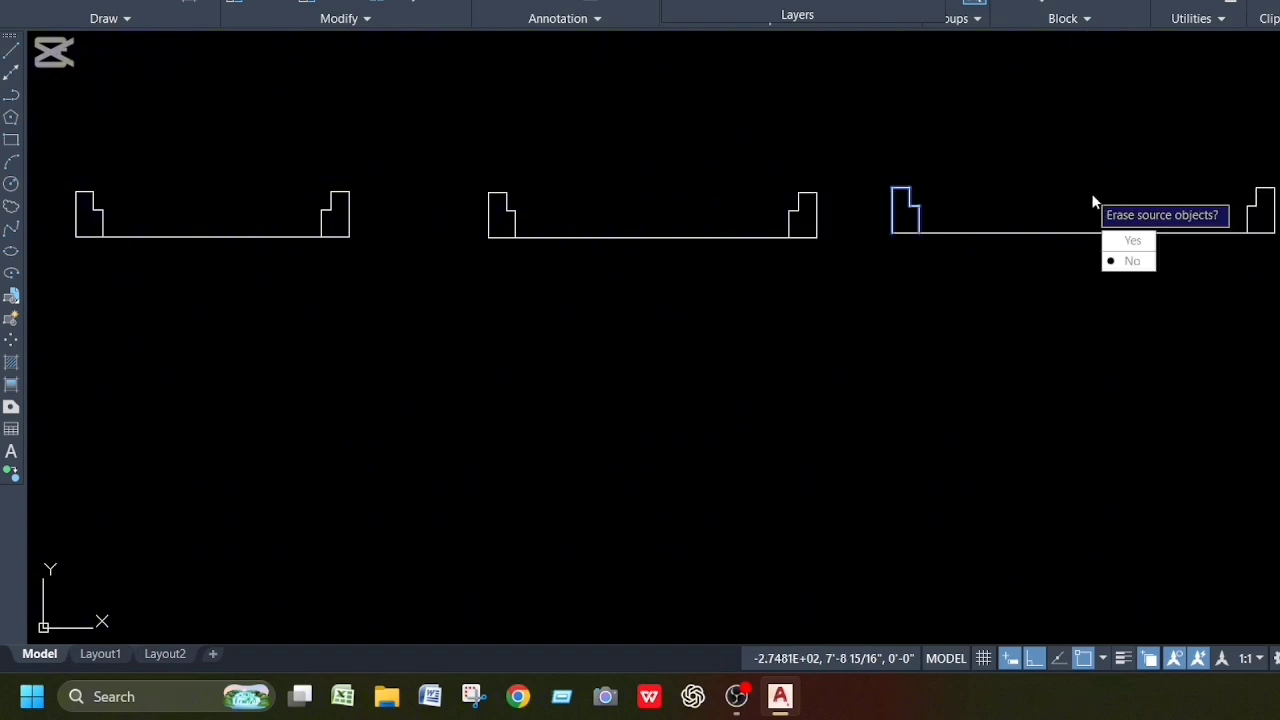
{"action": "left_click", "coordinate": [1133, 261]}
Step: Copy the third line's left stepped profile from its lower outer corner to the left end of the fourth horizontal line
{"action": "scroll", "coordinate": [870, 180], "scroll_direction": "down", "scroll_amount": 3}
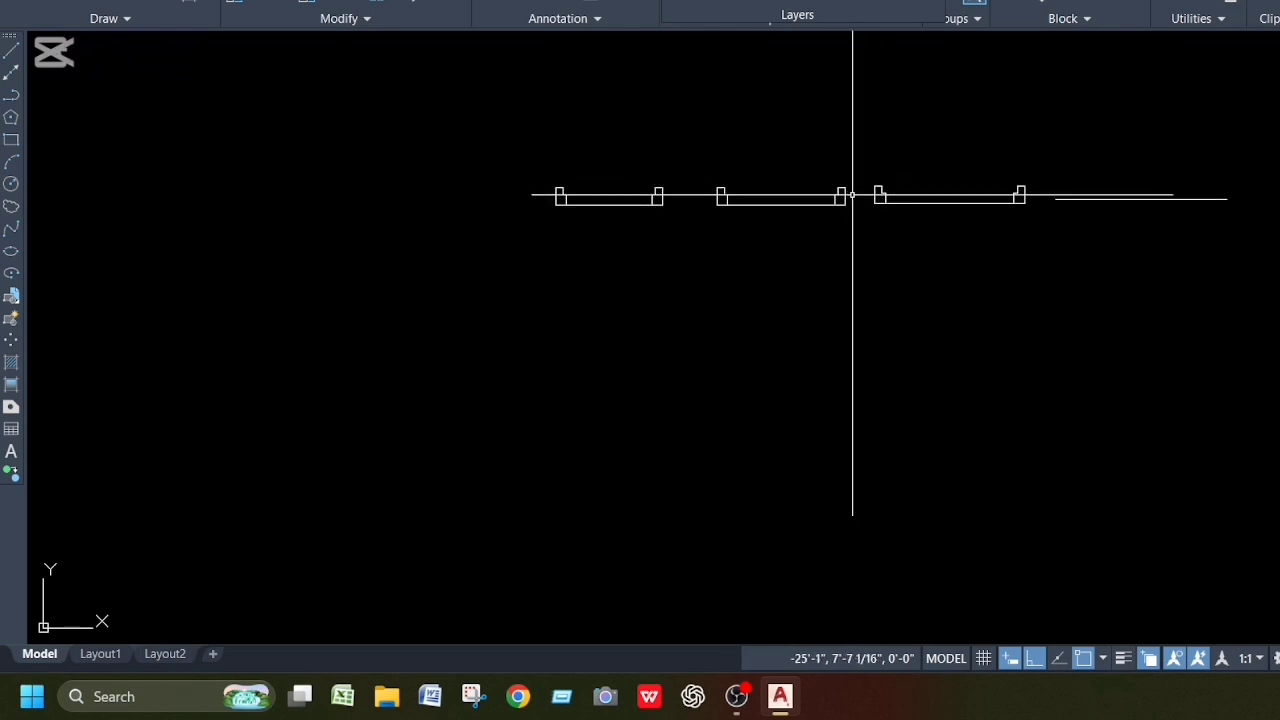
{"action": "scroll", "coordinate": [1155, 171], "scroll_direction": "up", "scroll_amount": 4}
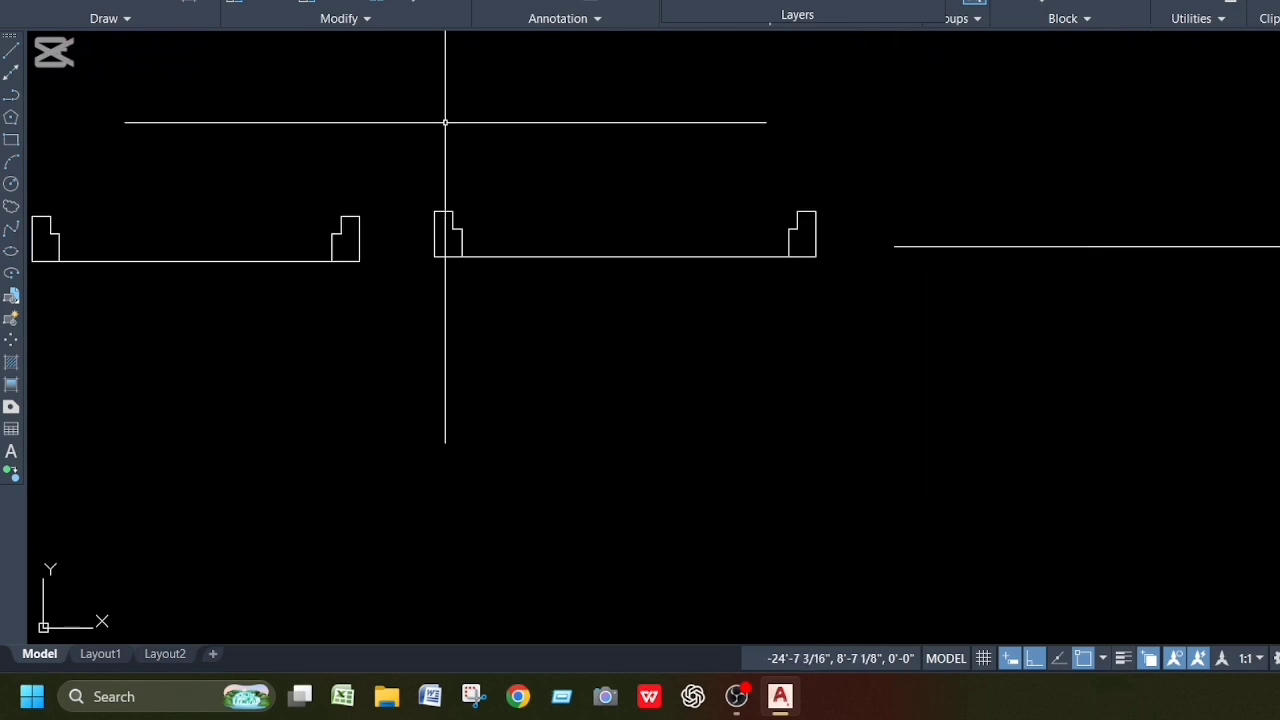
{"action": "left_click", "coordinate": [400, 162]}
{"action": "left_click", "coordinate": [513, 281]}
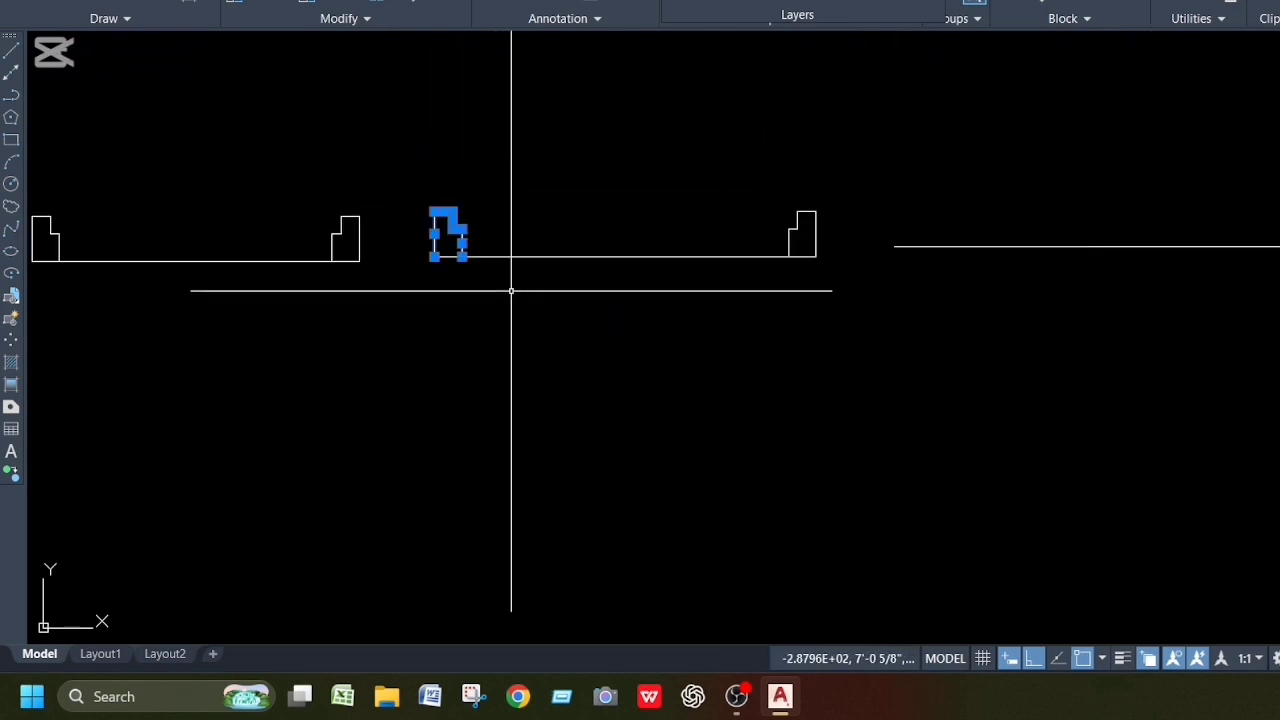
{"action": "type", "text": "cp"}
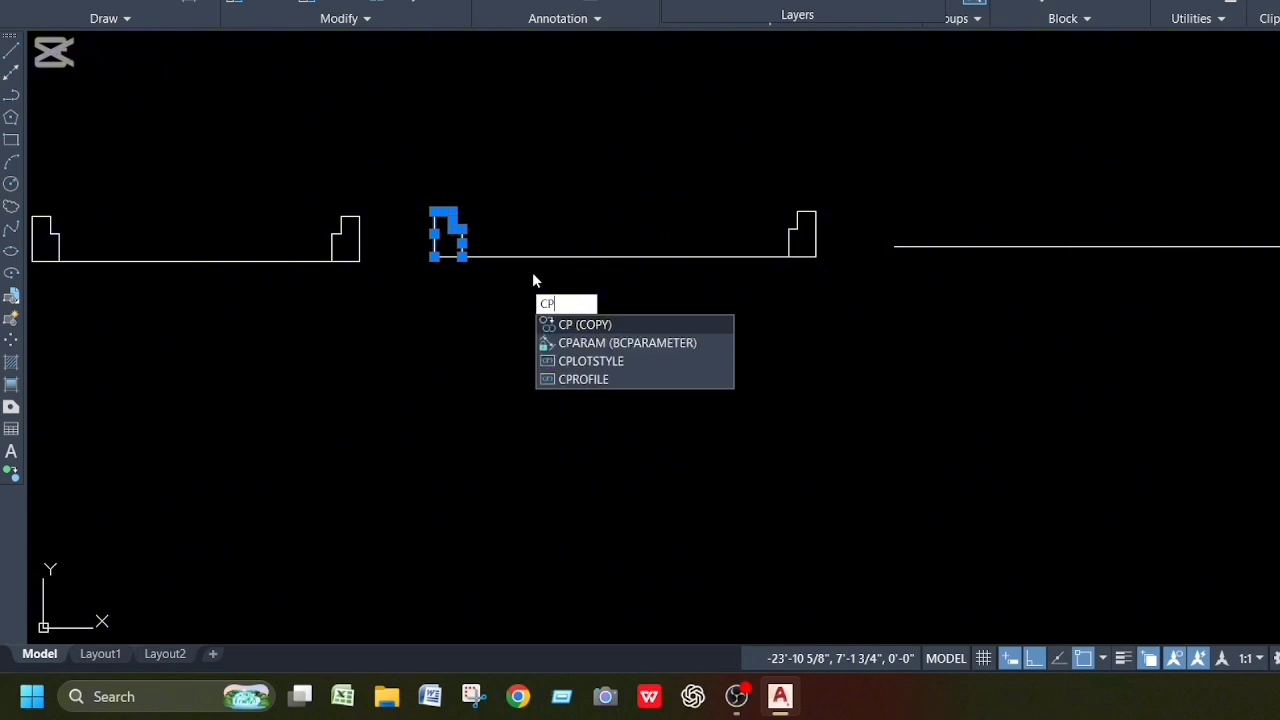
{"action": "key", "text": "Return"}
{"action": "left_click", "coordinate": [434, 257]}
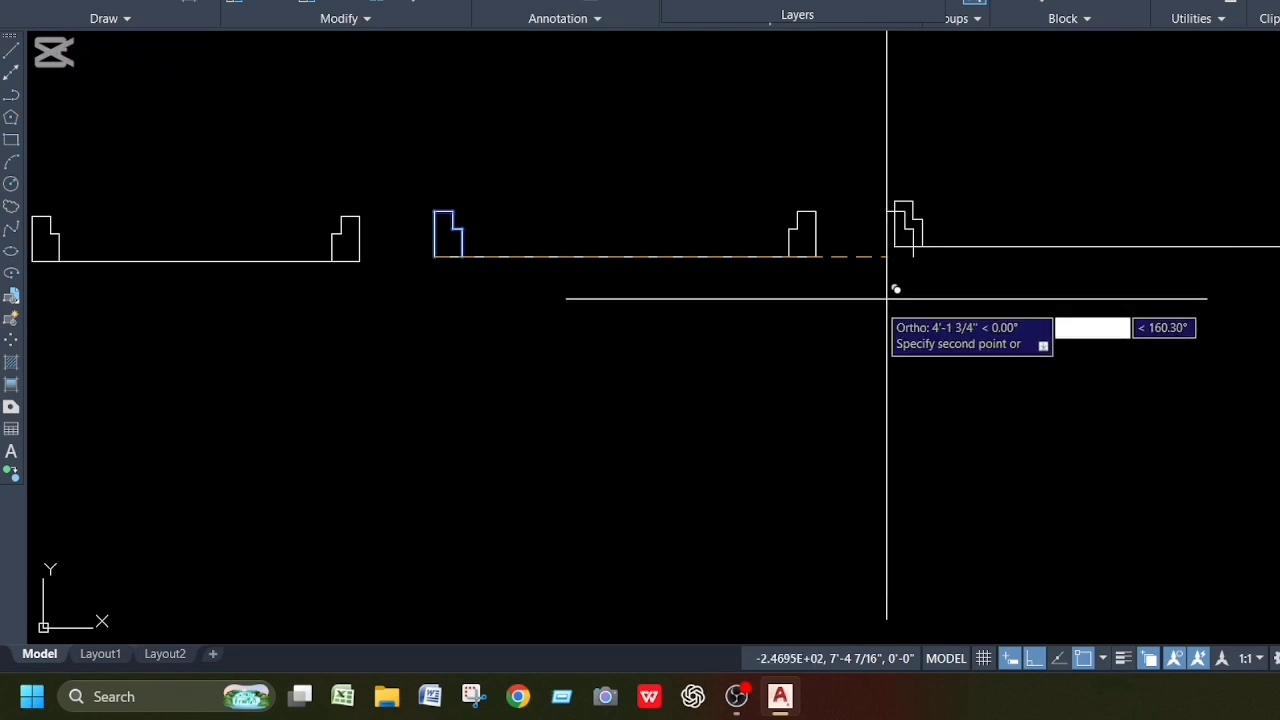
{"action": "key", "text": "Escape"}
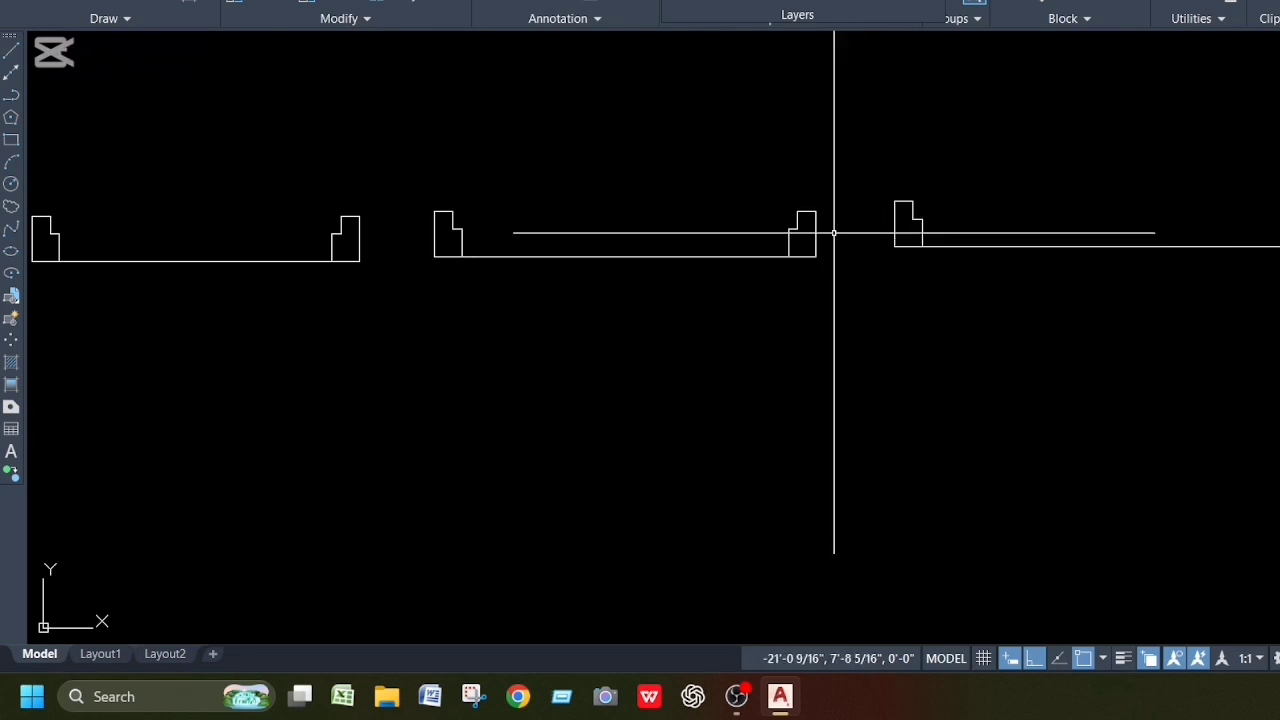
Step: Mirror the fourth line's left stepped profile about a vertical axis through the base line's midpoint, keeping the source objects
{"action": "left_click", "coordinate": [869, 172]}
{"action": "left_click", "coordinate": [935, 290]}
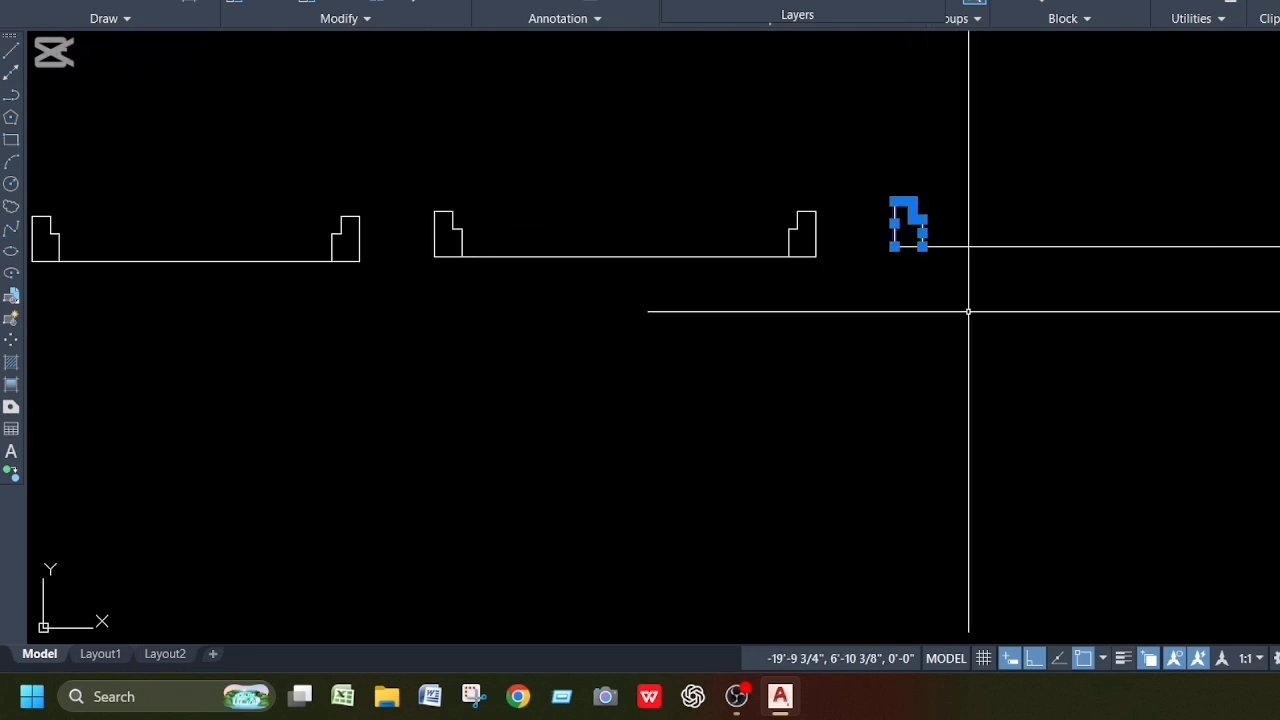
{"action": "type", "text": "mi"}
{"action": "key", "text": "Return"}
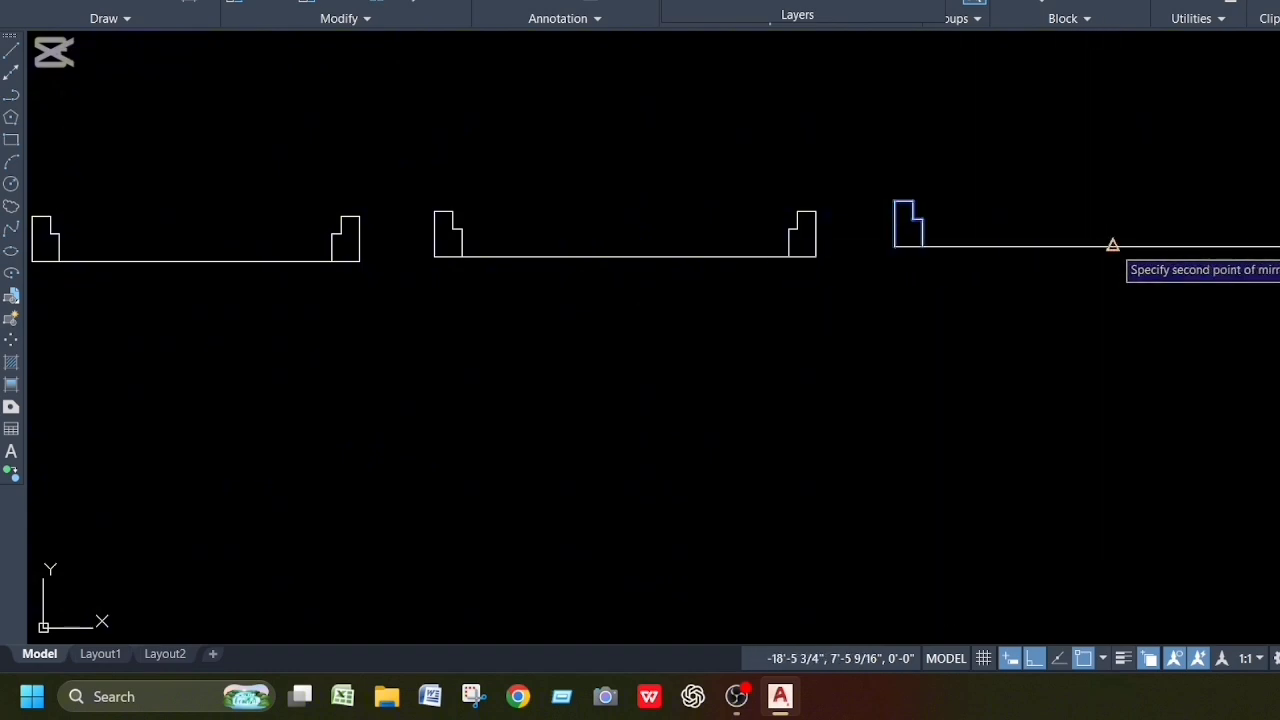
{"action": "left_click", "coordinate": [1117, 200]}
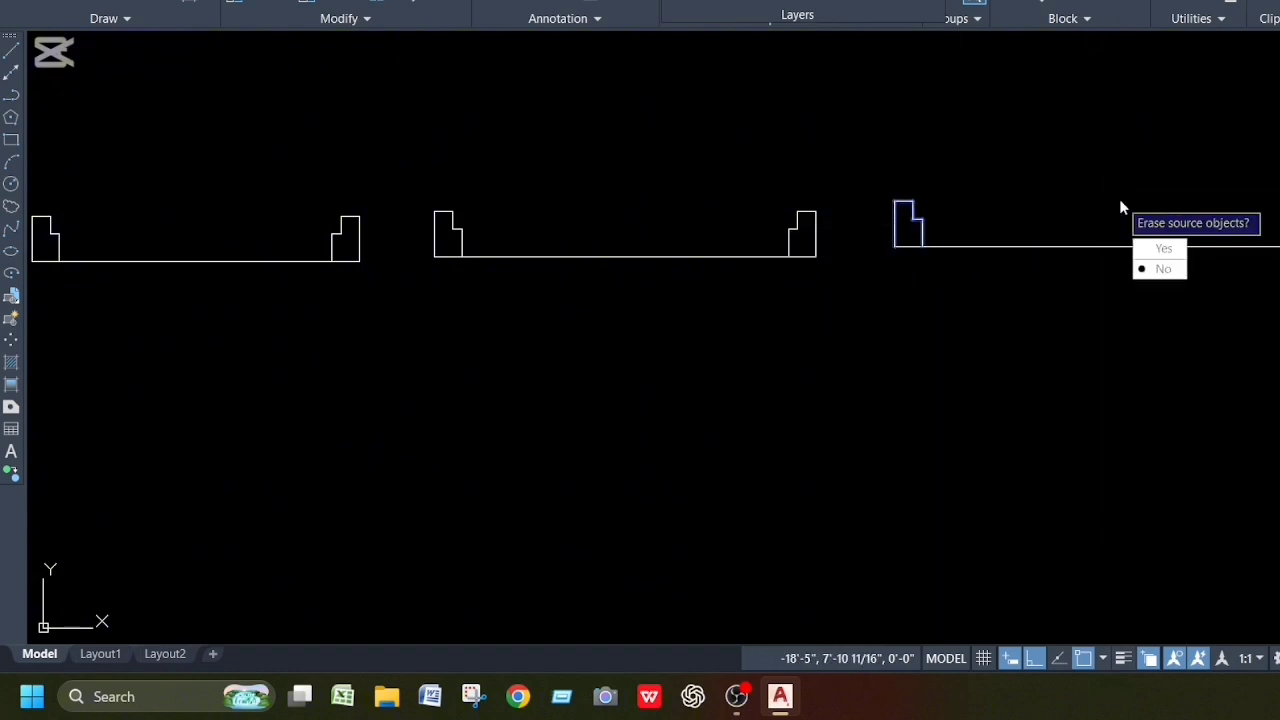
{"action": "left_click", "coordinate": [1158, 269]}
Step: Draw a vertical line upward from the upper inner corner of the first base line's left stepped profile
{"action": "scroll", "coordinate": [967, 218], "scroll_direction": "down", "scroll_amount": 3}
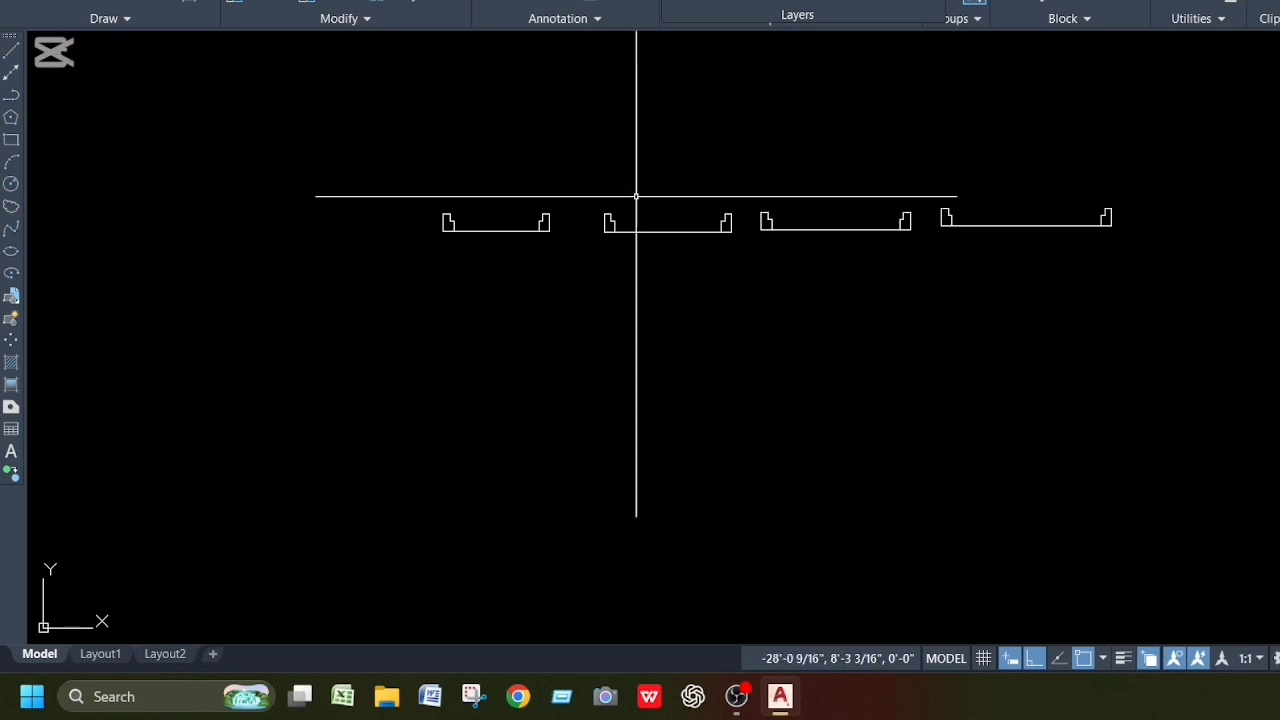
{"action": "scroll", "coordinate": [446, 137], "scroll_direction": "up", "scroll_amount": 4}
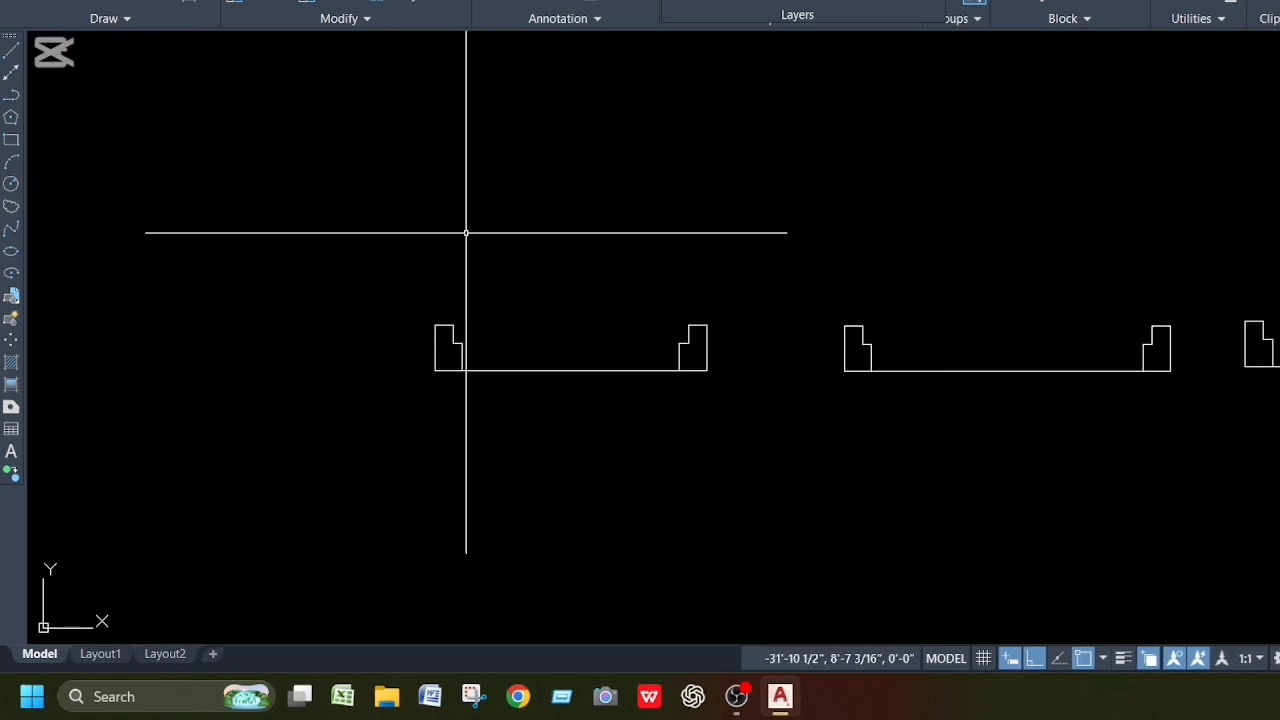
{"action": "type", "text": "l"}
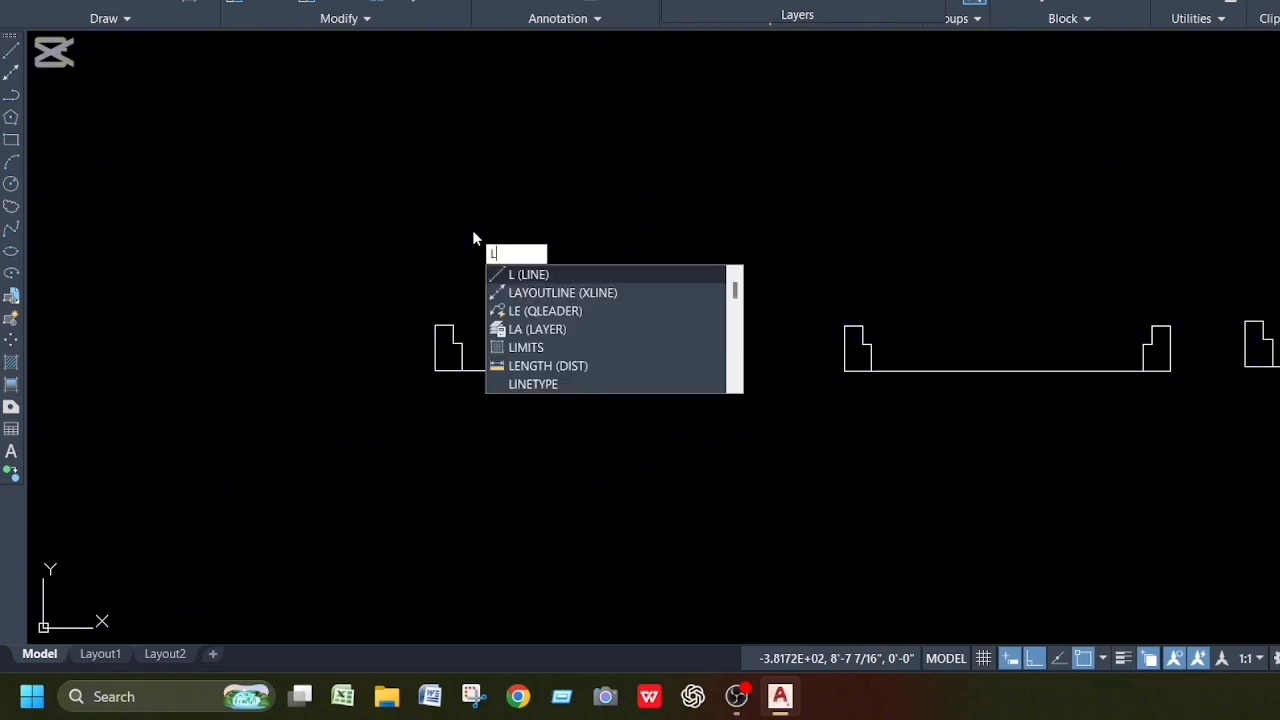
{"action": "key", "text": "Return"}
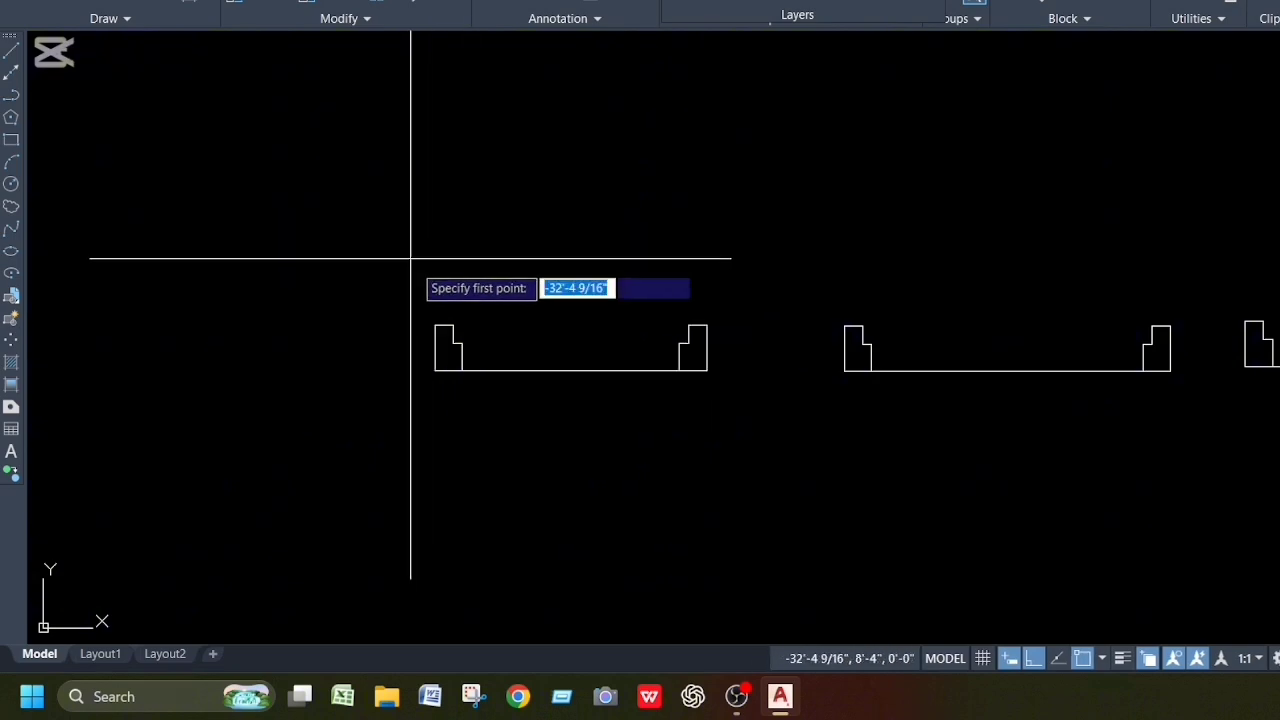
{"action": "left_click", "coordinate": [453, 325]}
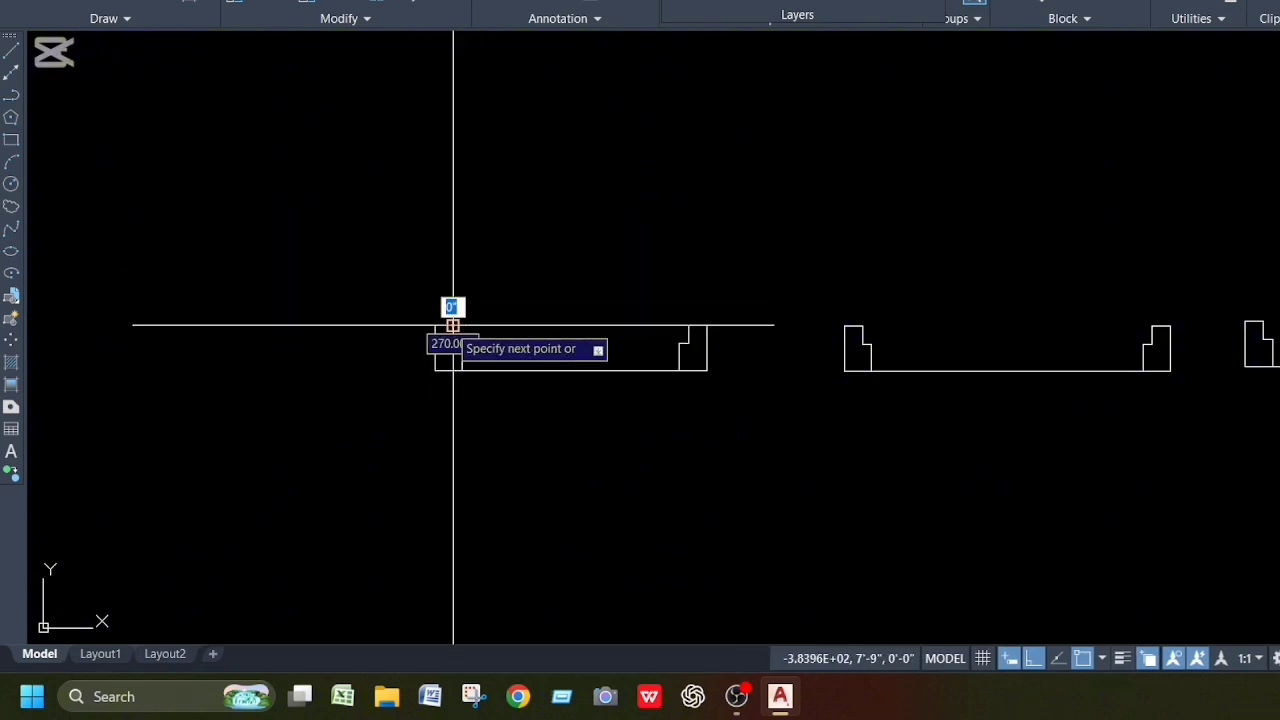
{"action": "left_click", "coordinate": [451, 145]}
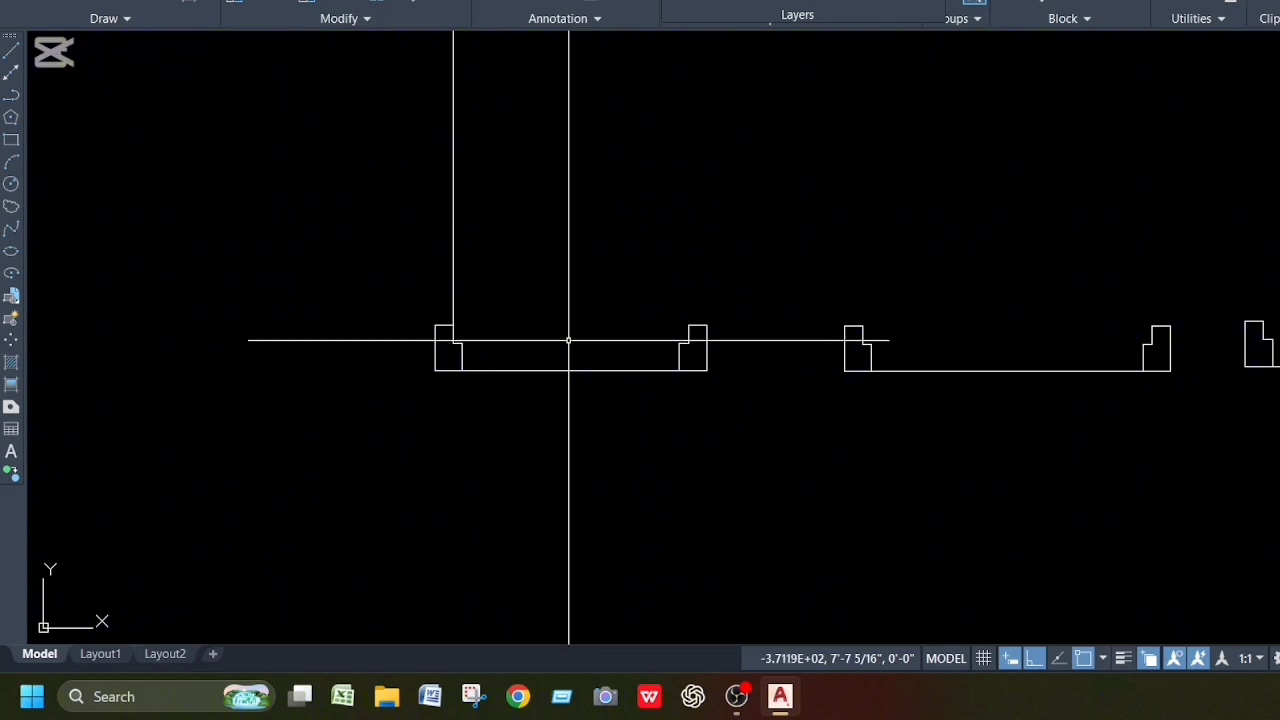
{"action": "key", "text": "Return"}
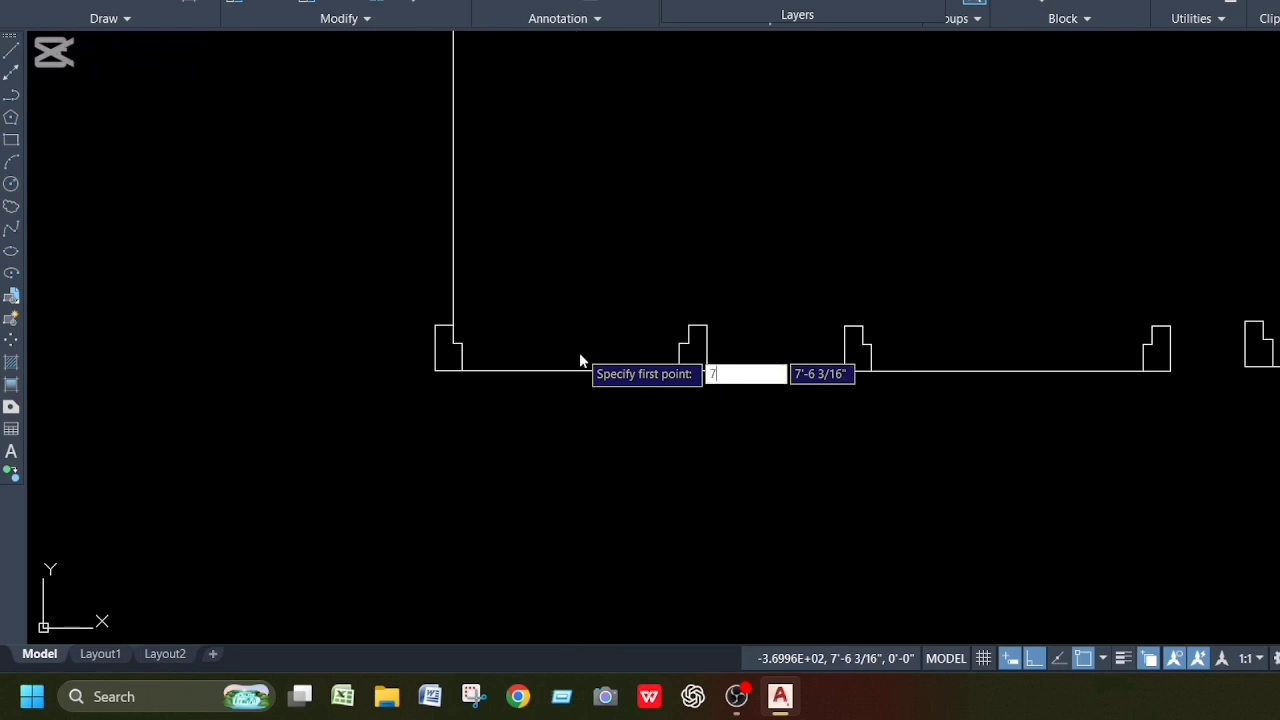
{"action": "left_click", "coordinate": [579, 352]}
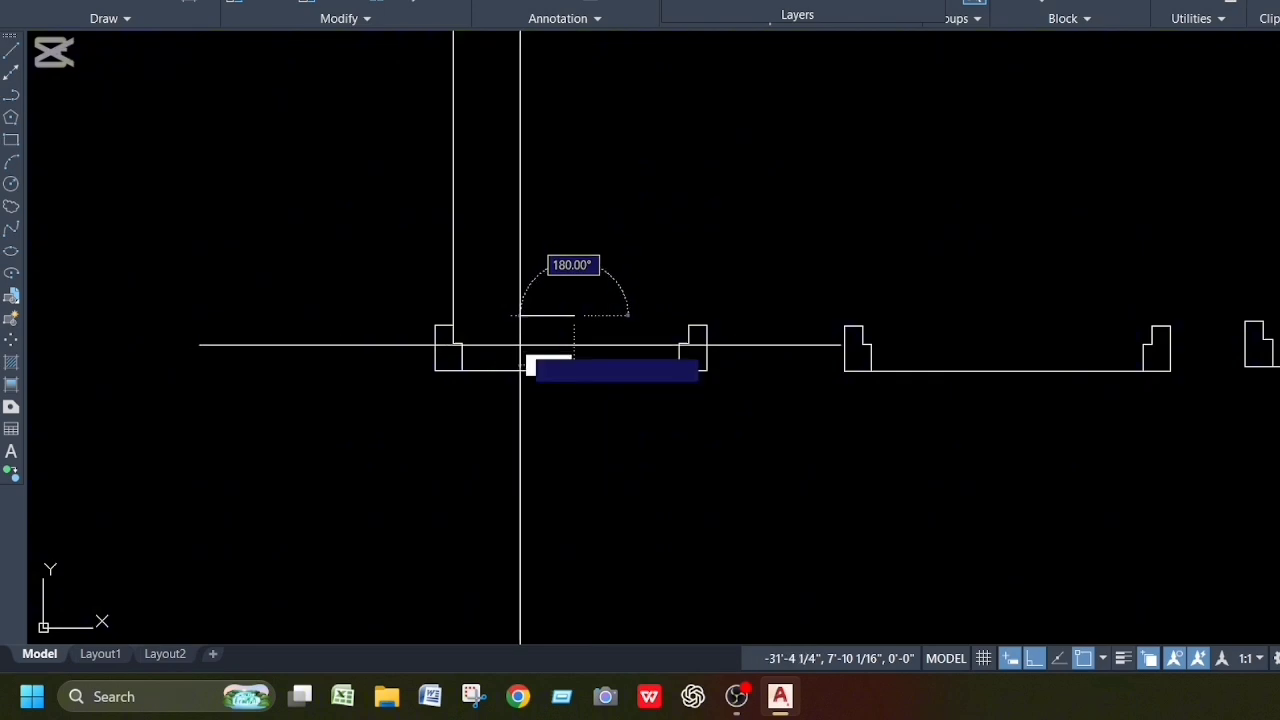
{"action": "key", "text": "Escape"}
Step: Draw a line 7' up from the outer corner of the lower step on the first base line's left profile
{"action": "key", "text": "Return"}
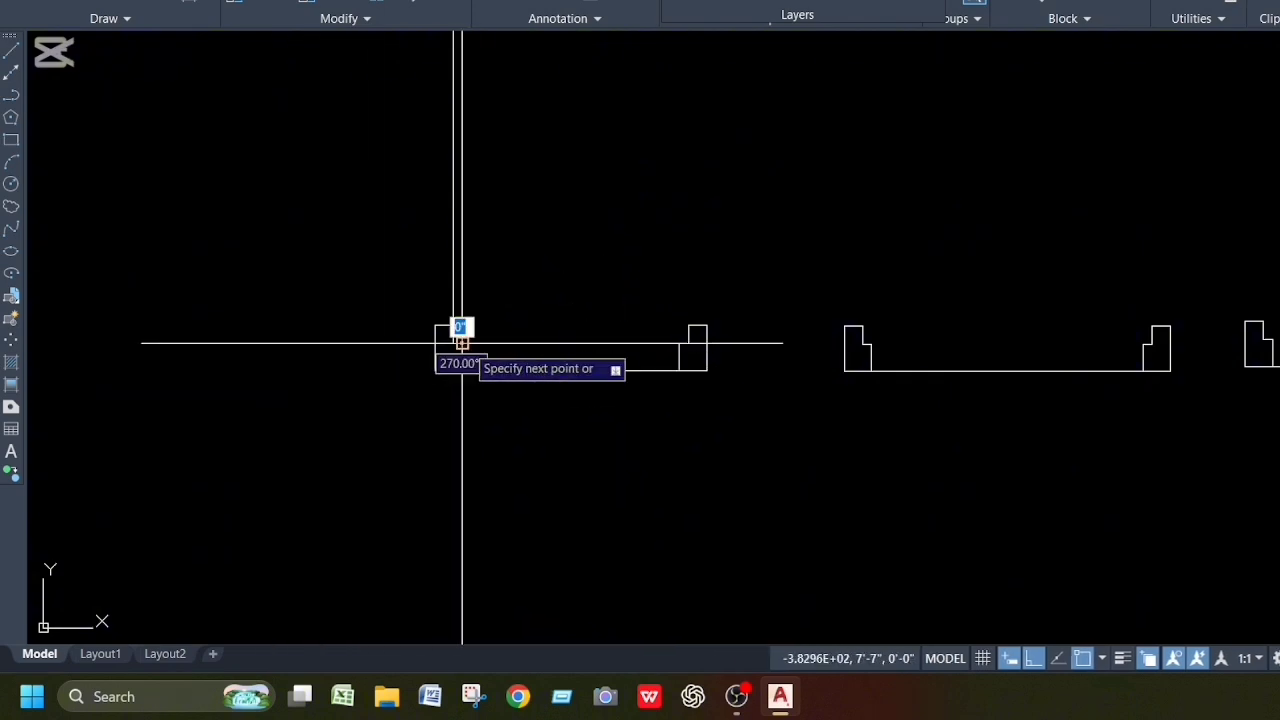
{"action": "type", "text": "7"}
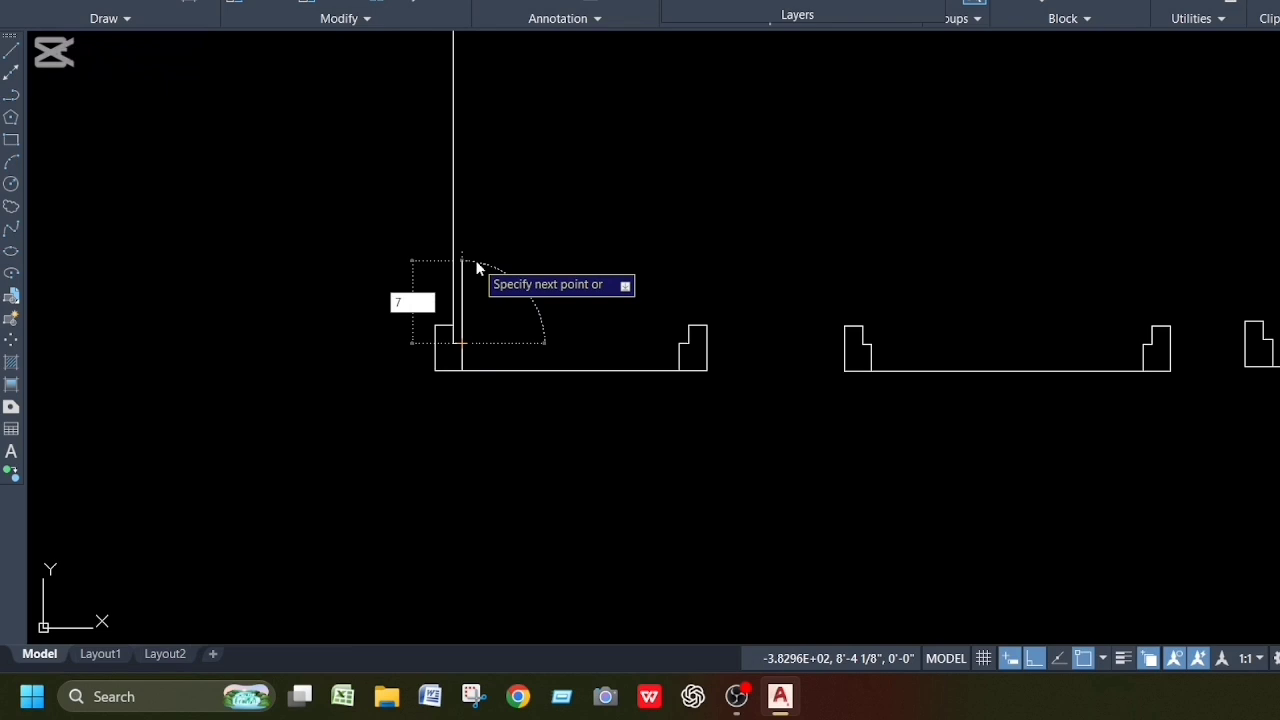
{"action": "key", "text": "Return"}
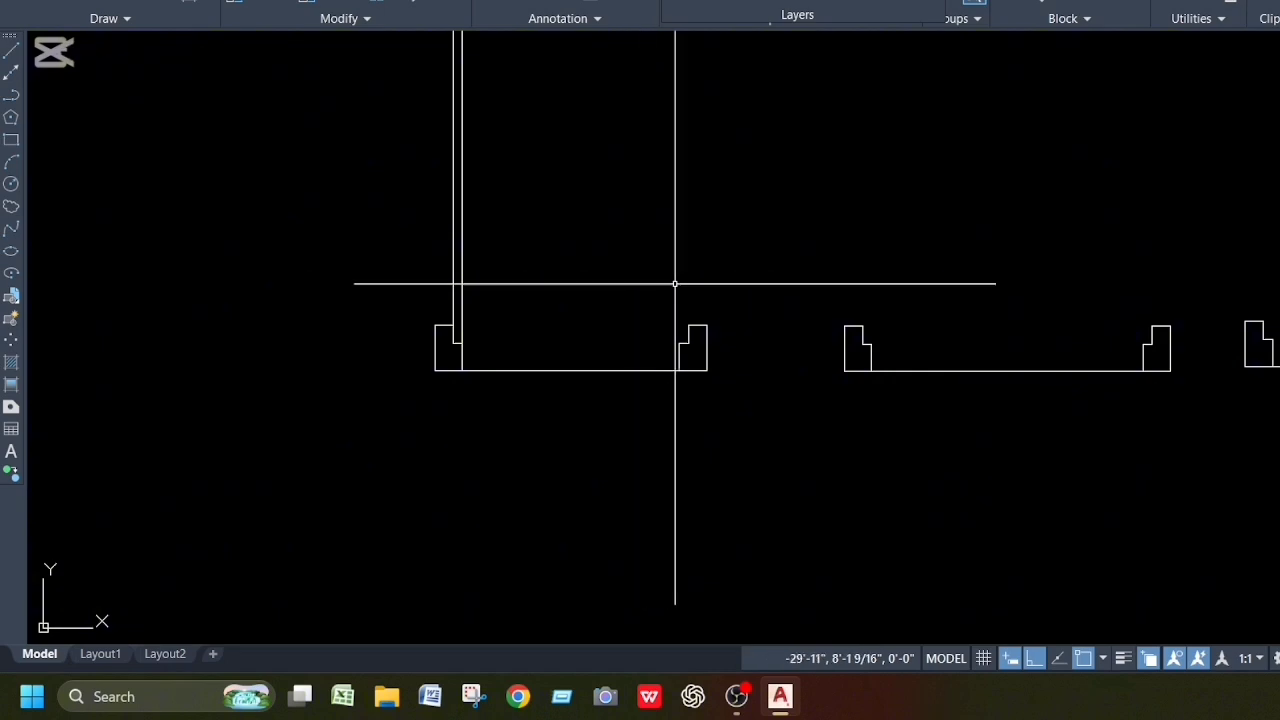
Step: Try a line 7' up from the upper outer corner of the second base line's left profile, and erase it
{"action": "key", "text": "Return"}
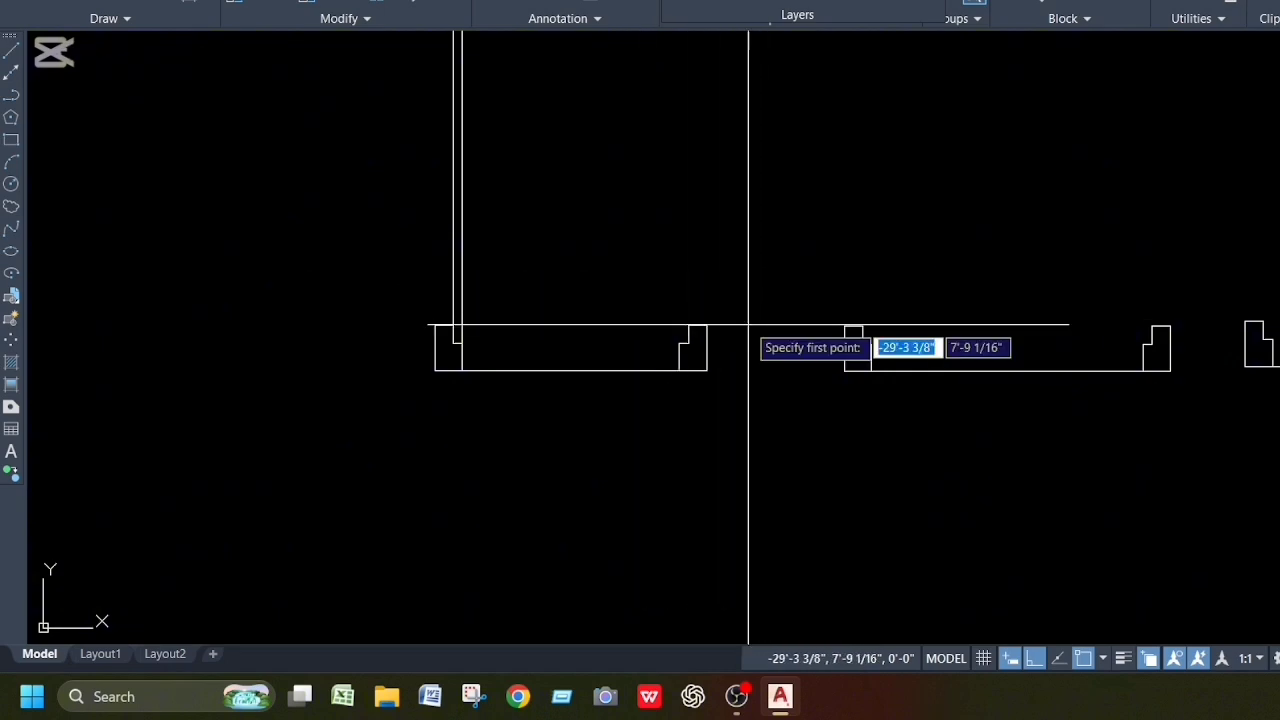
{"action": "left_click", "coordinate": [843, 325]}
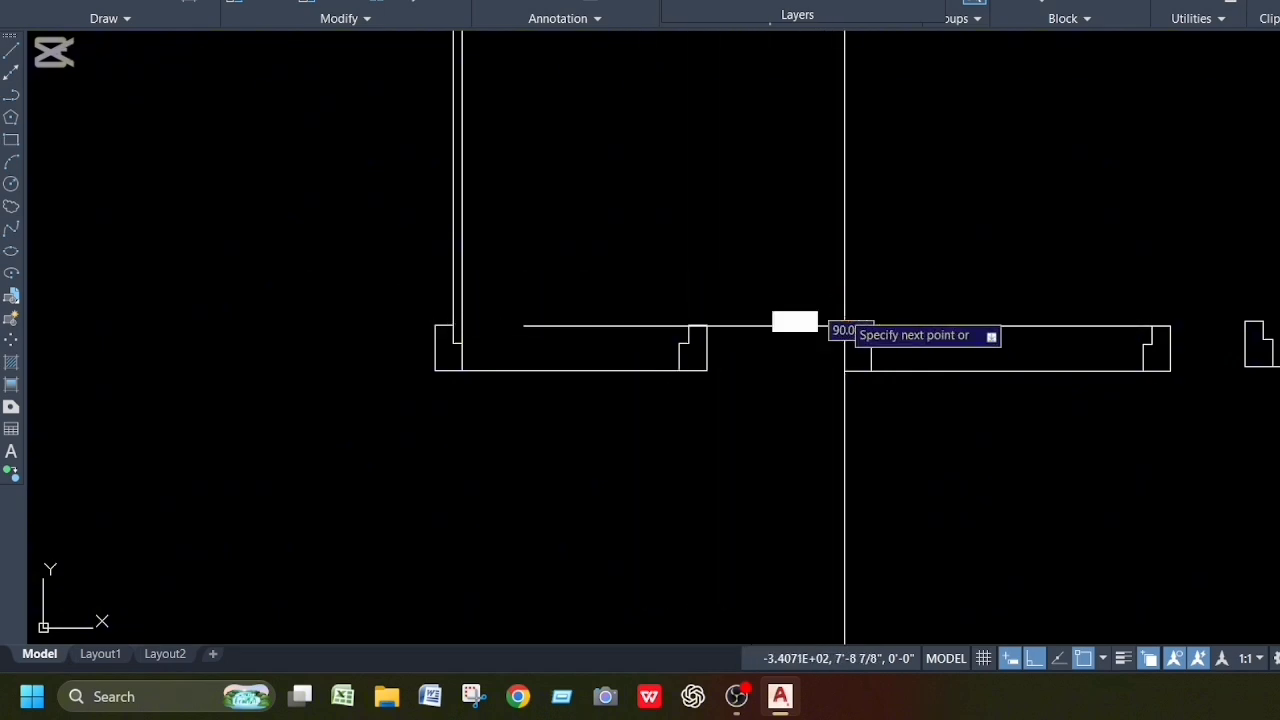
{"action": "type", "text": "7"}
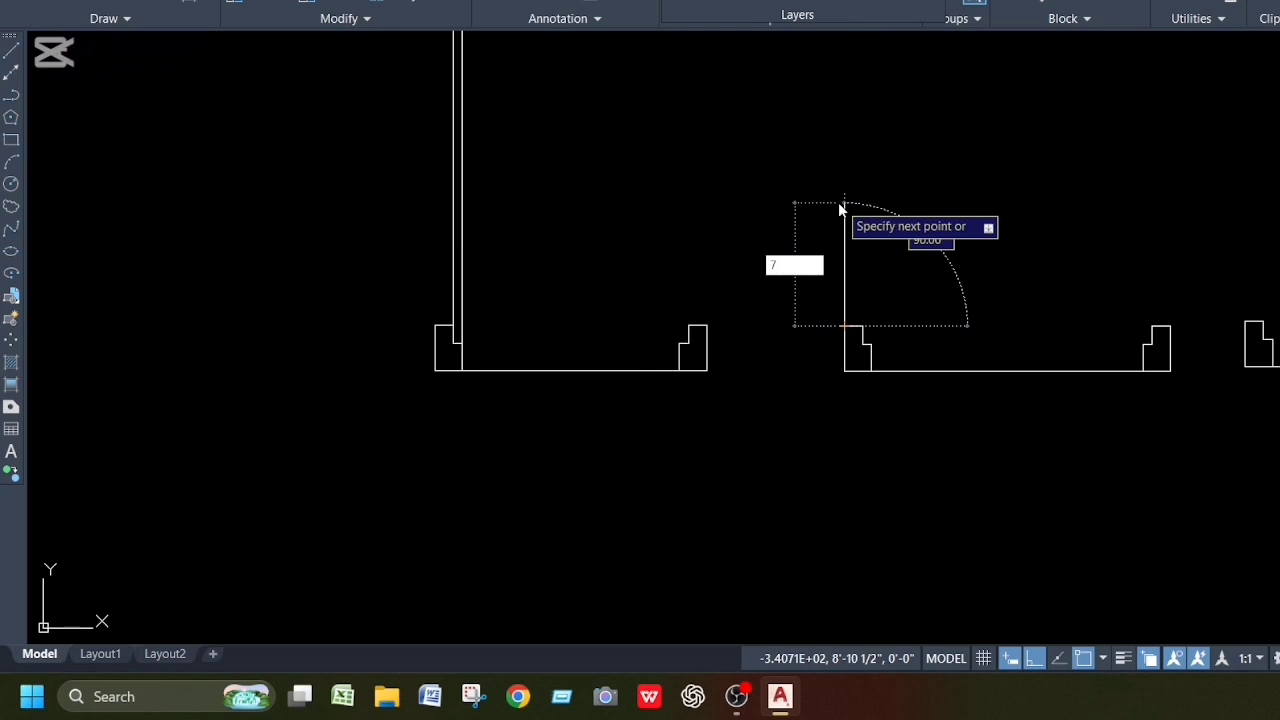
{"action": "key", "text": "Return"}
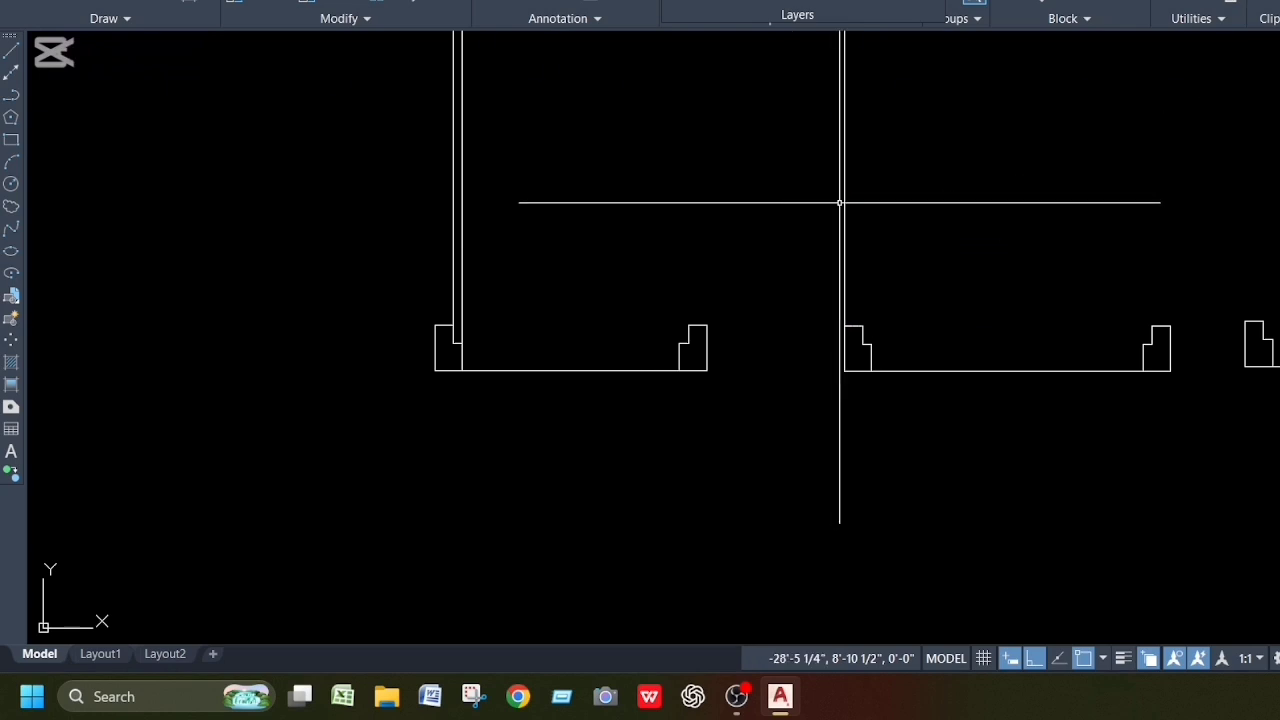
{"action": "key", "text": "Return"}
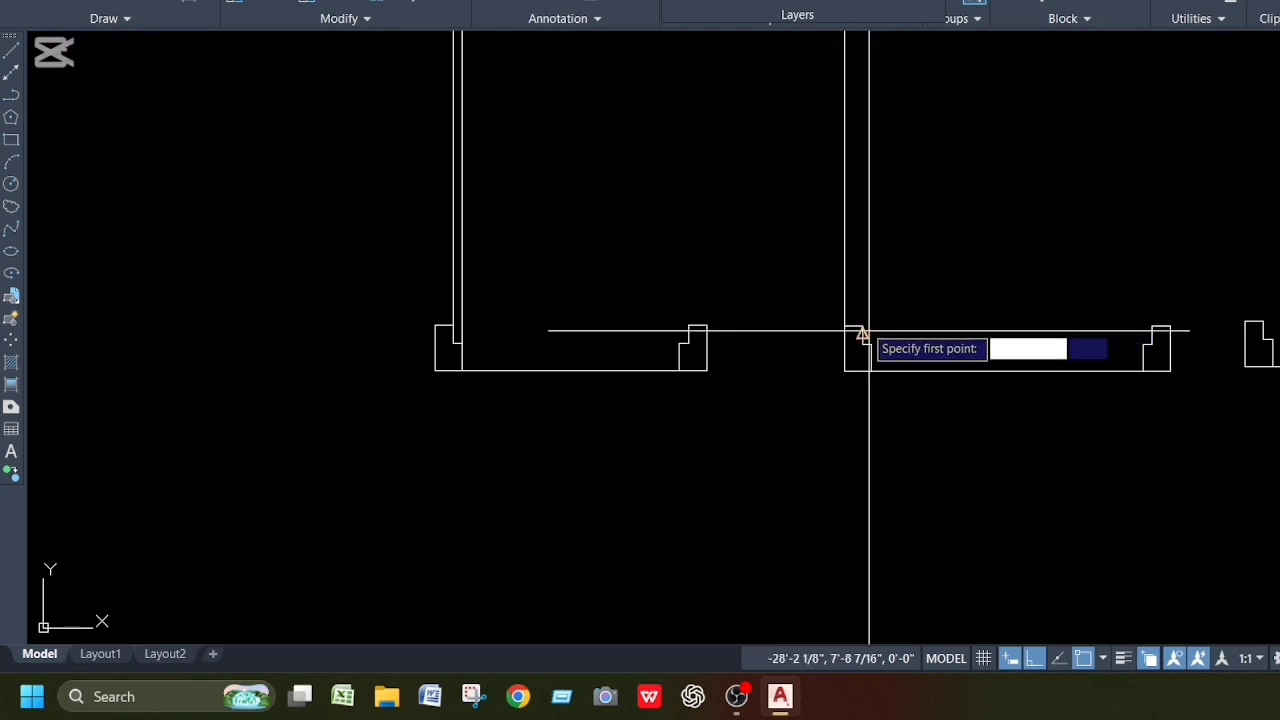
{"action": "key", "text": "Escape"}
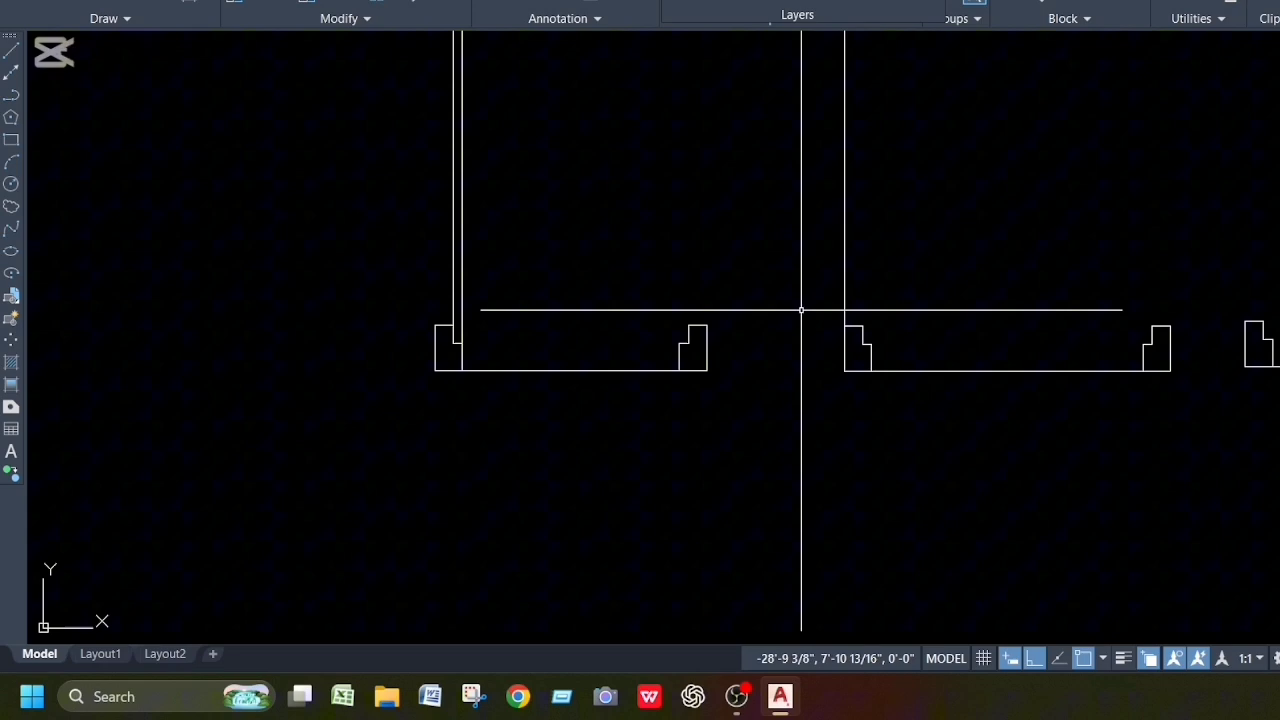
{"action": "right_click", "coordinate": [845, 278]}
{"action": "left_click", "coordinate": [890, 67]}
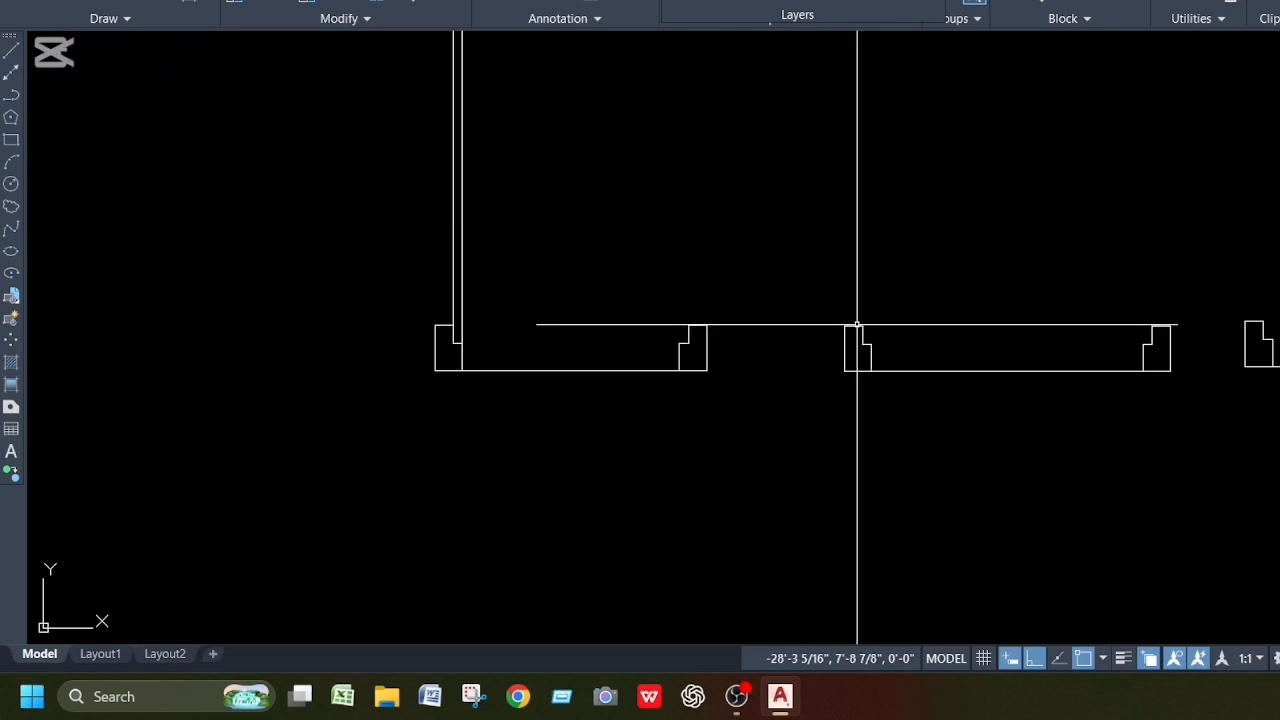
Step: Draw a line 7' straight up from the inside notch corner of the second base line's left stepped profile
{"action": "key", "text": "l"}
{"action": "key", "text": "space"}
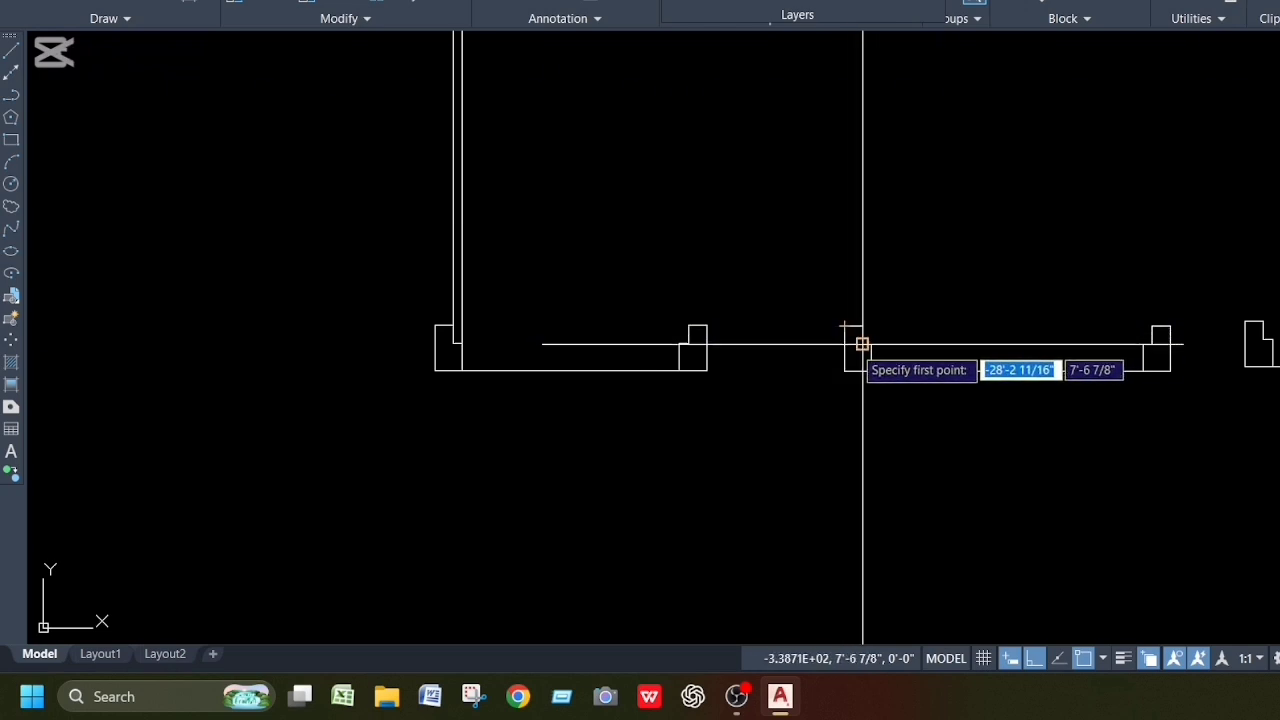
{"action": "scroll", "coordinate": [864, 345], "scroll_direction": "up", "scroll_amount": 4}
{"action": "left_click", "coordinate": [858, 332]}
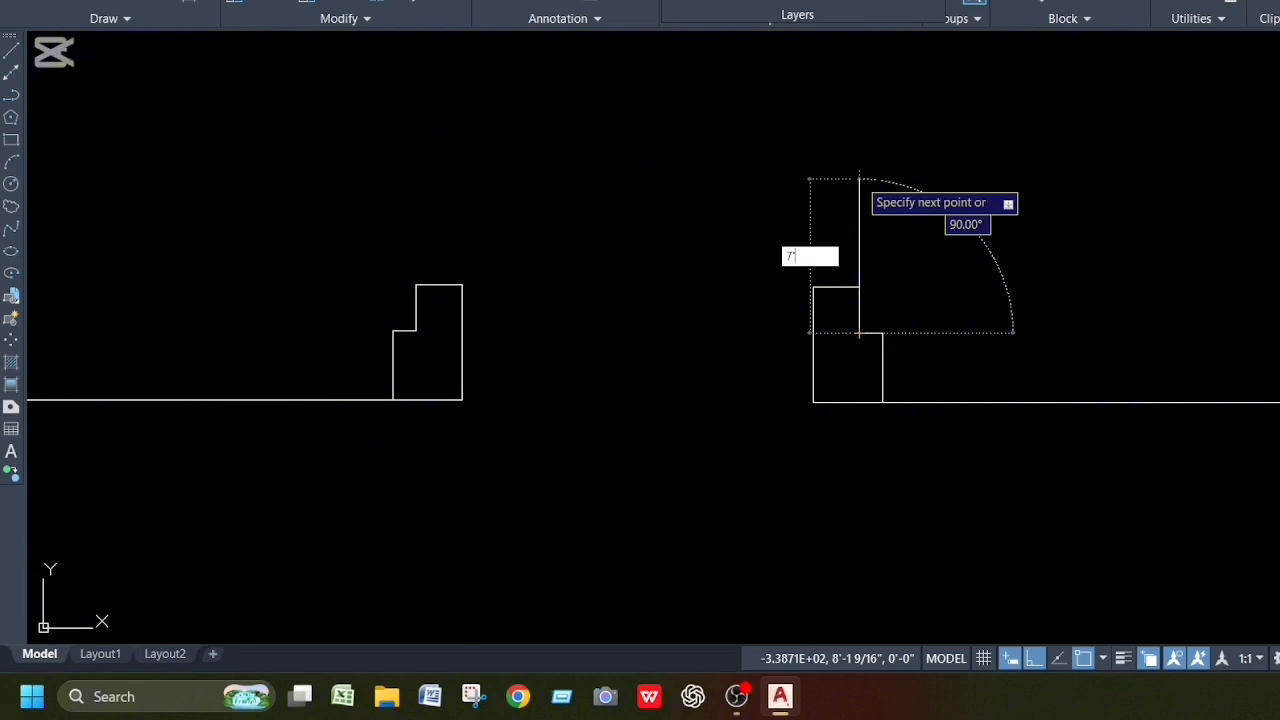
{"action": "type", "text": "7'"}
{"action": "key", "text": "Return"}
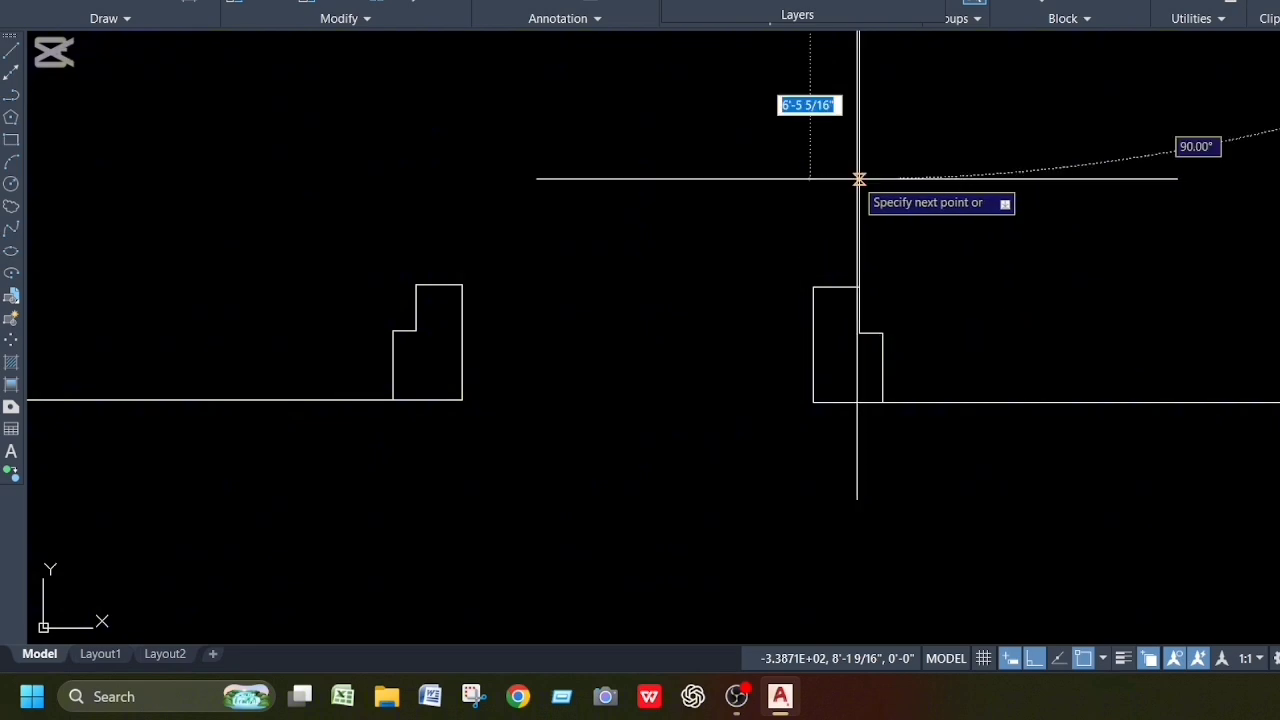
{"action": "key", "text": "Return"}
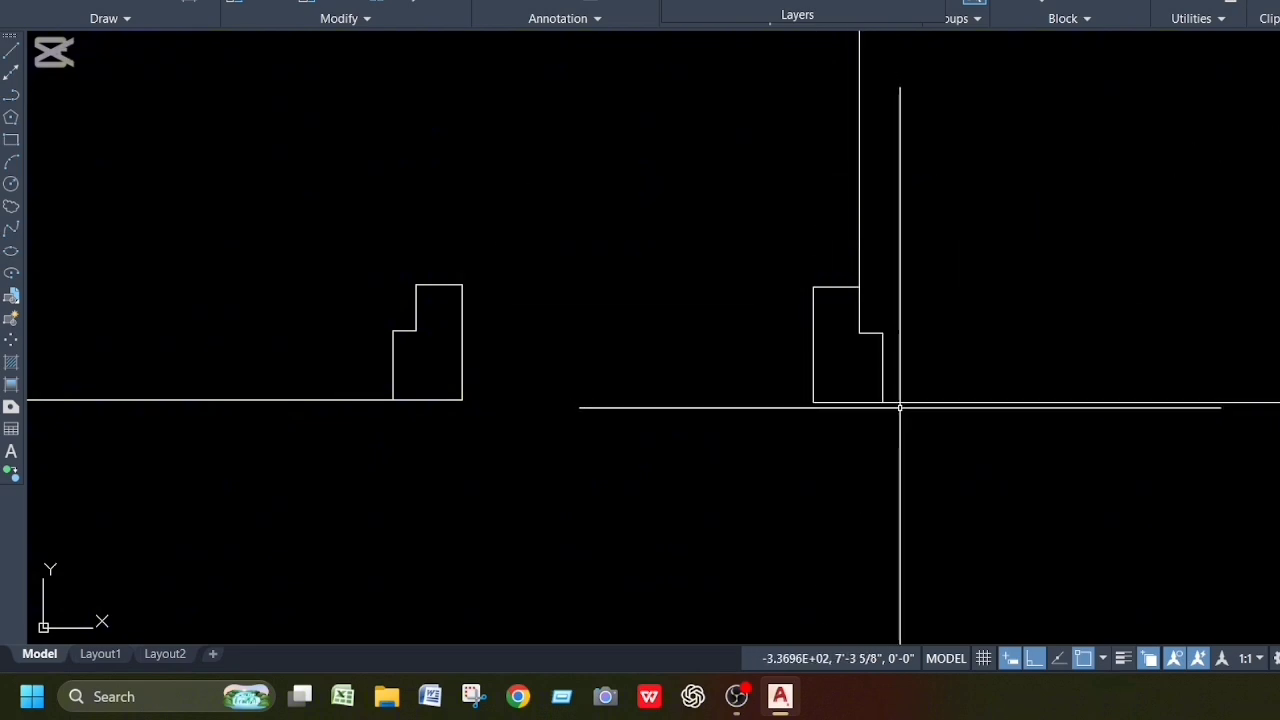
Step: Draw a line 7' up from the outer corner of the lower step on the second base line's left profile
{"action": "key", "text": "Return"}
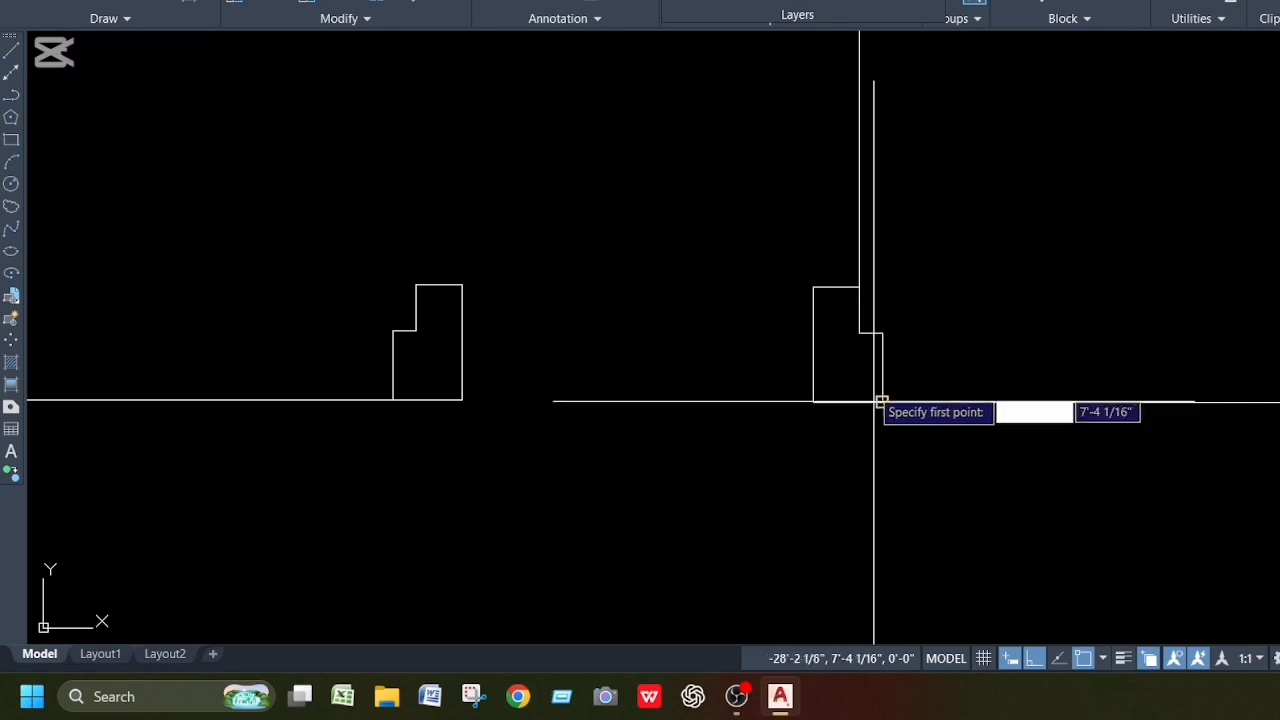
{"action": "left_click", "coordinate": [882, 332]}
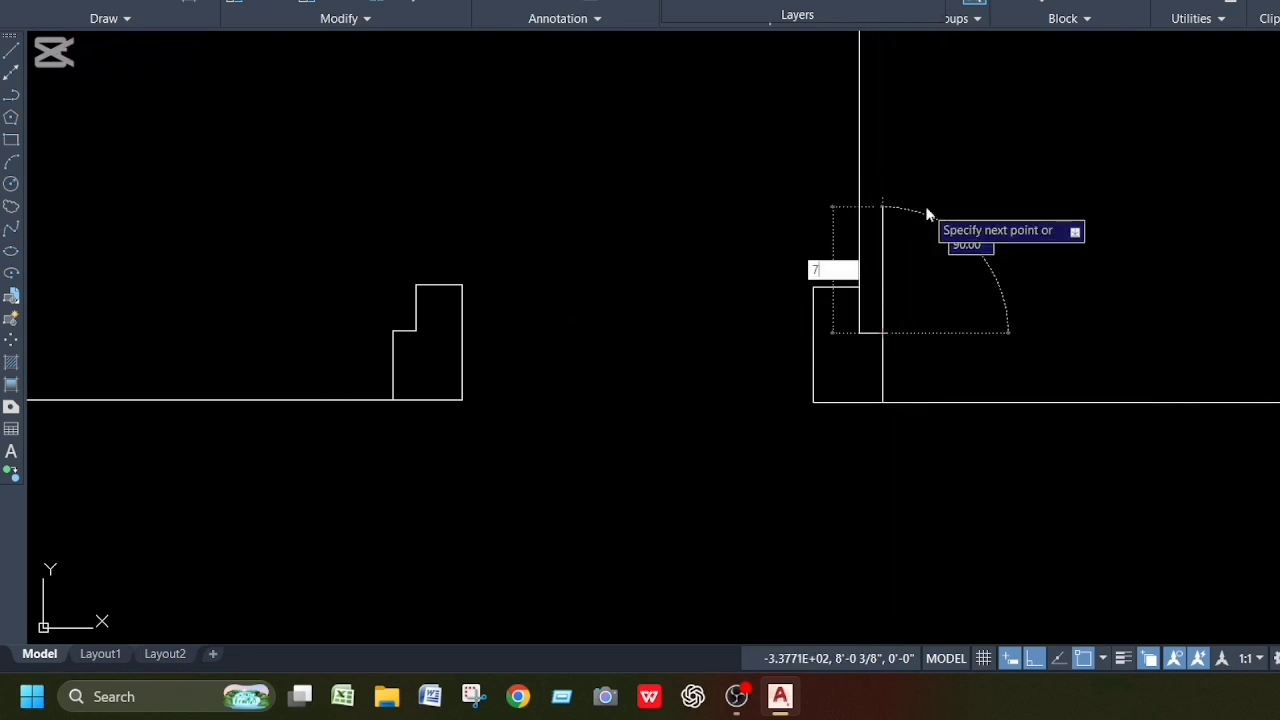
{"action": "type", "text": "7"}
{"action": "key", "text": "Return"}
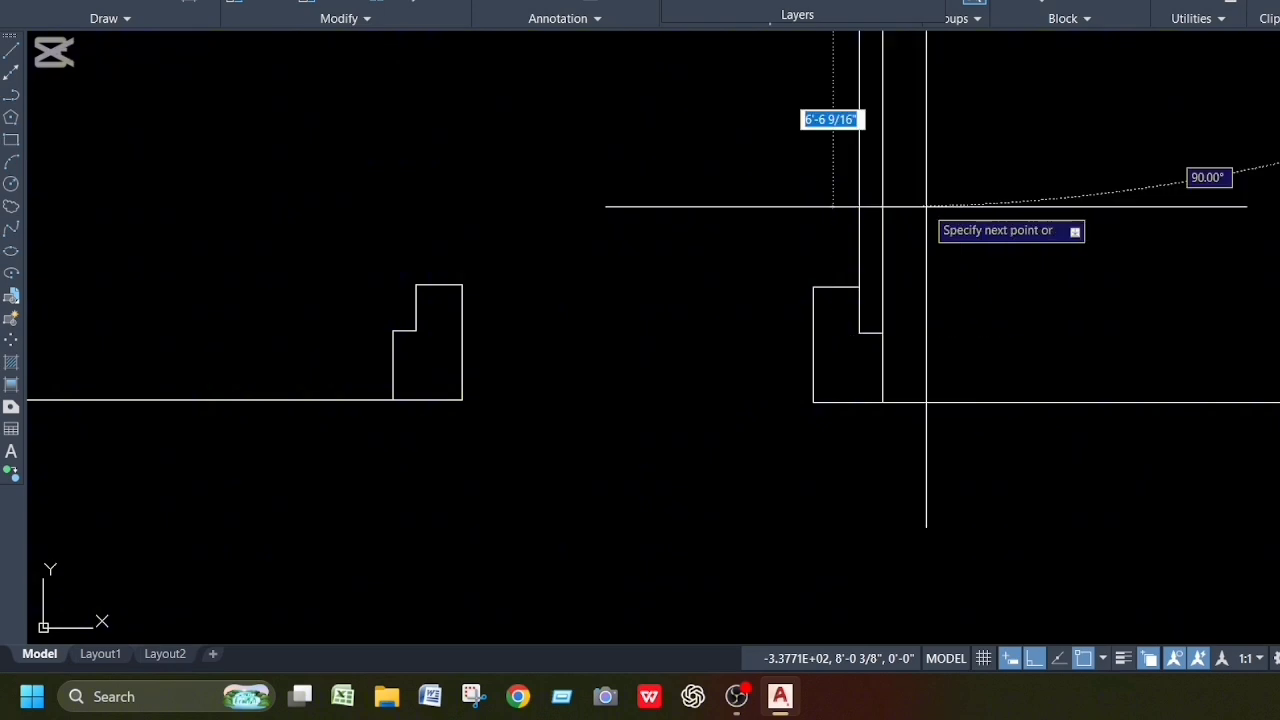
{"action": "scroll", "coordinate": [919, 204], "scroll_direction": "down", "scroll_amount": 8}
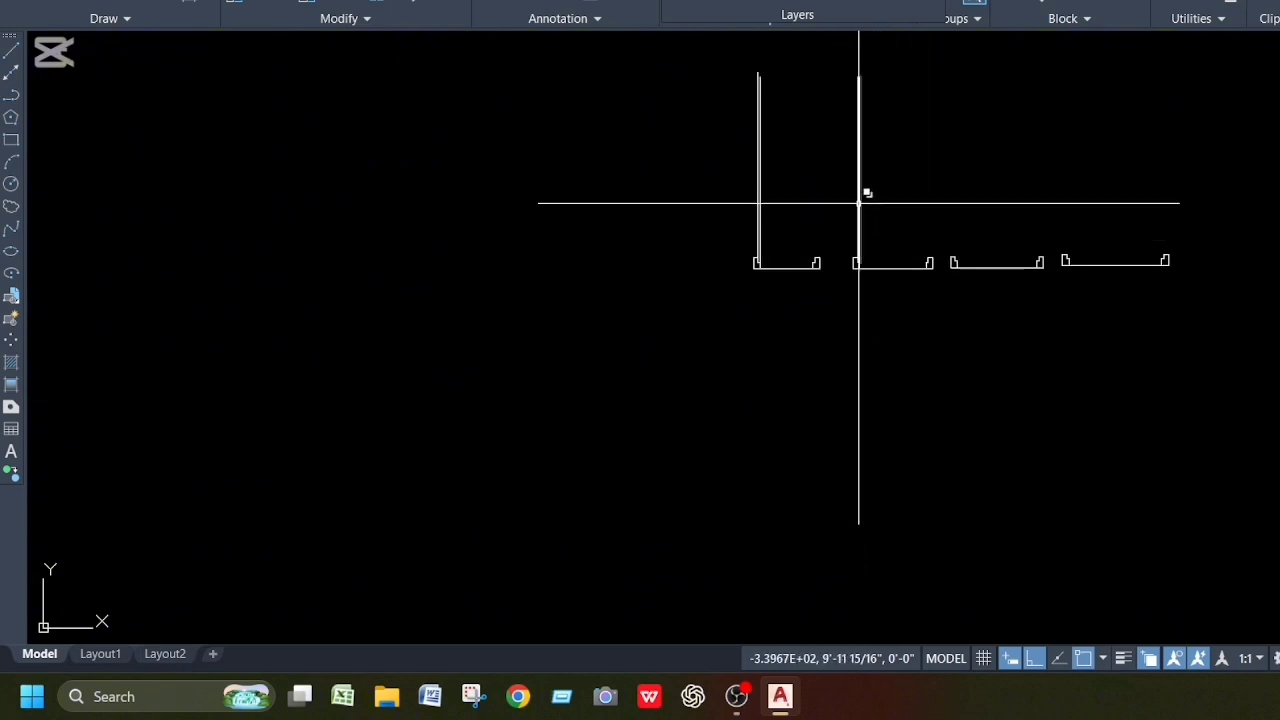
Step: Copy the second base line's pair of vertical lines from its lower end onto the step of the third base line's left profile
{"action": "scroll", "coordinate": [820, 55], "scroll_direction": "up", "scroll_amount": 10}
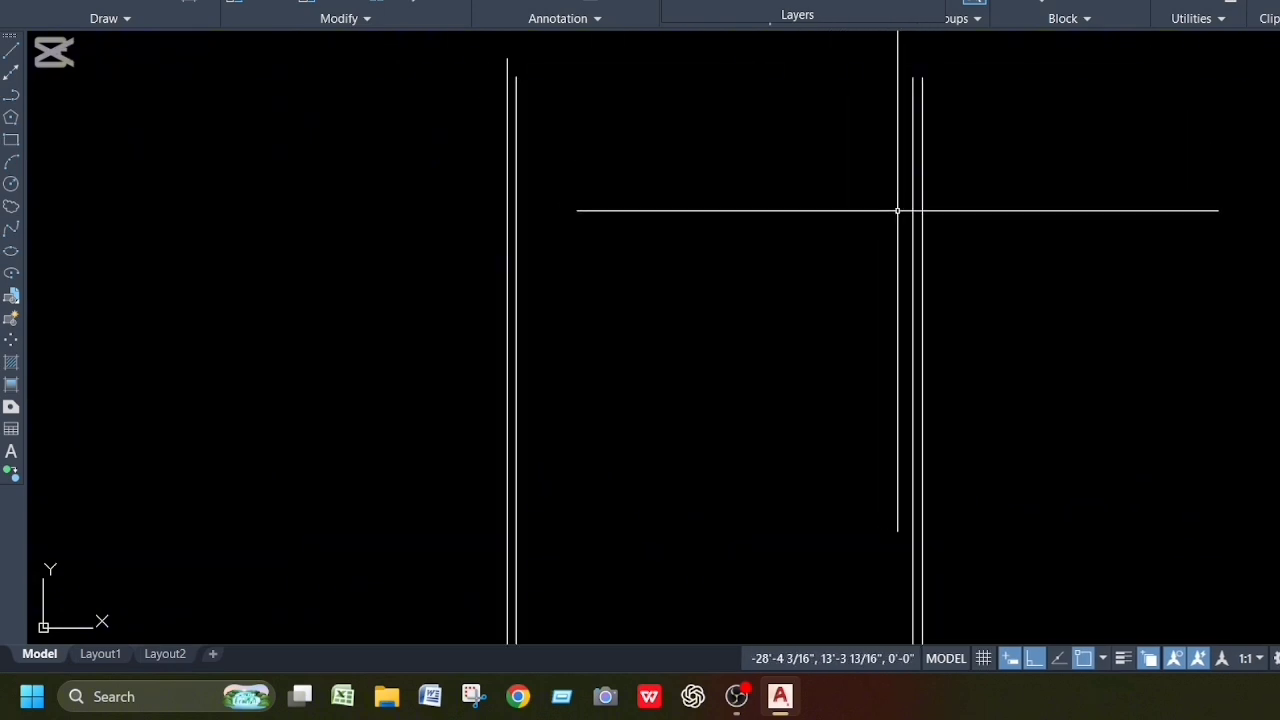
{"action": "left_click", "coordinate": [909, 229]}
{"action": "left_click", "coordinate": [926, 236]}
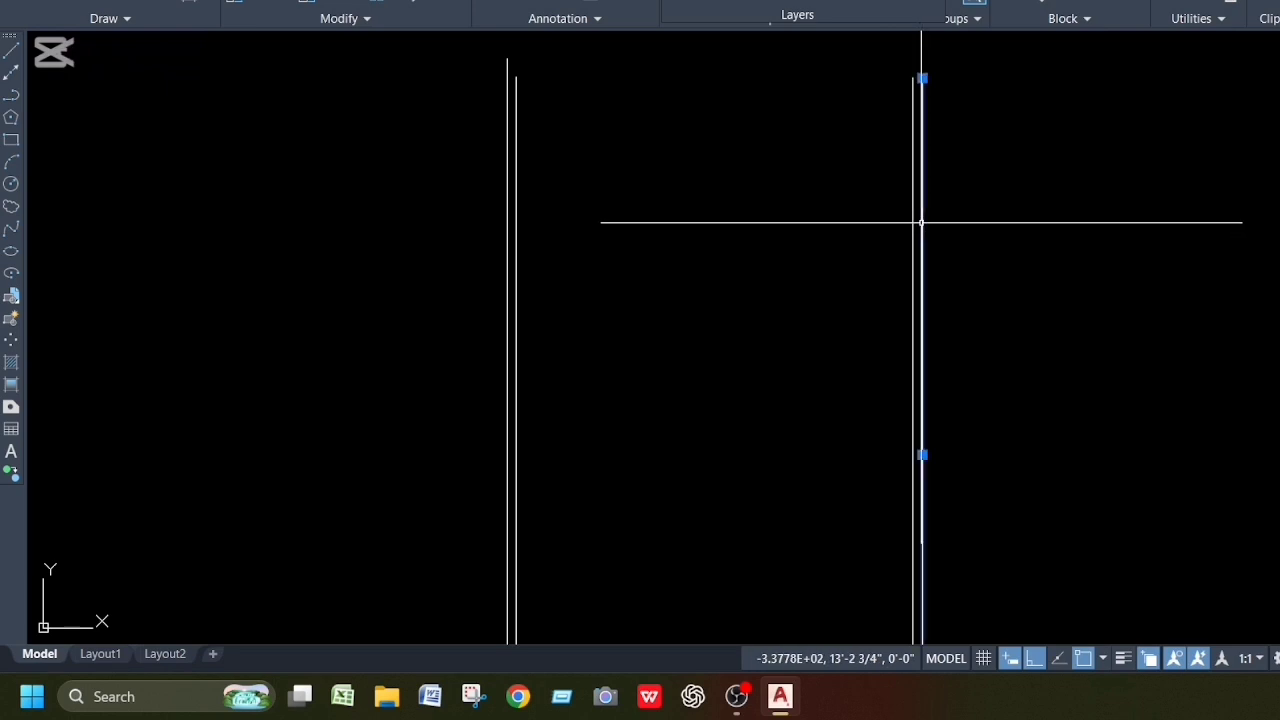
{"action": "scroll", "coordinate": [872, 200], "scroll_direction": "down", "scroll_amount": 6}
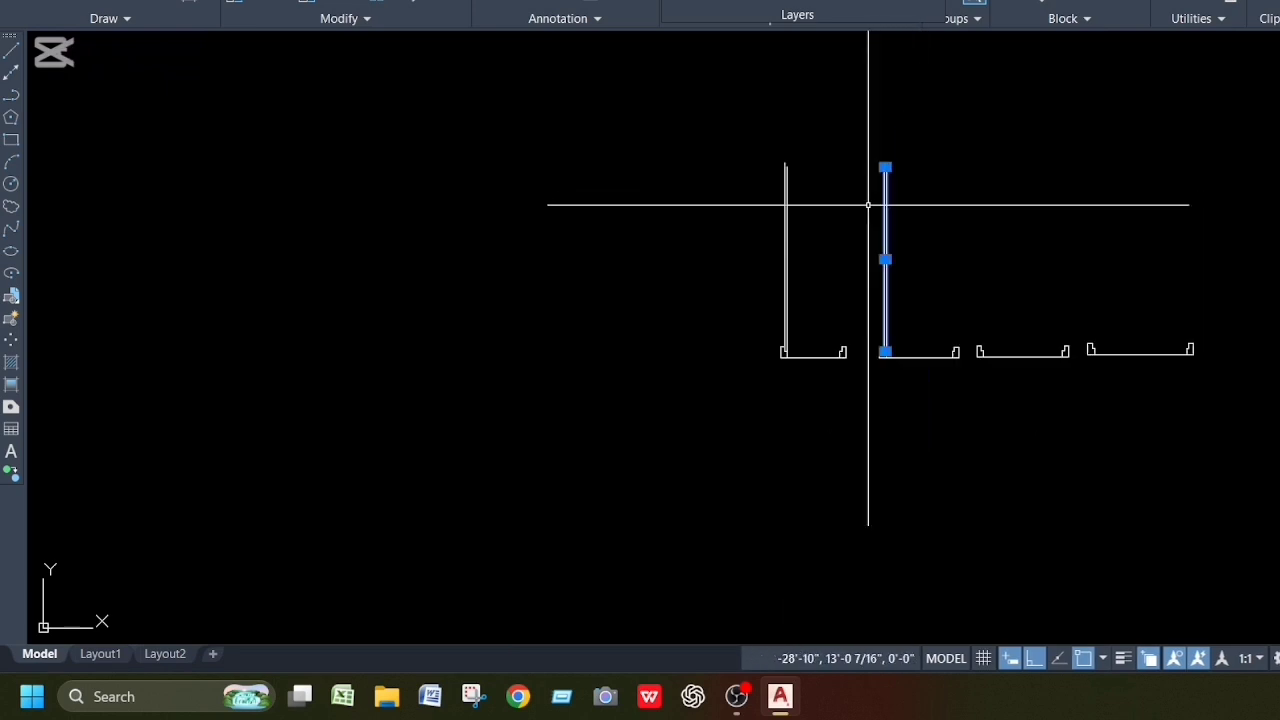
{"action": "scroll", "coordinate": [880, 320], "scroll_direction": "up", "scroll_amount": 8}
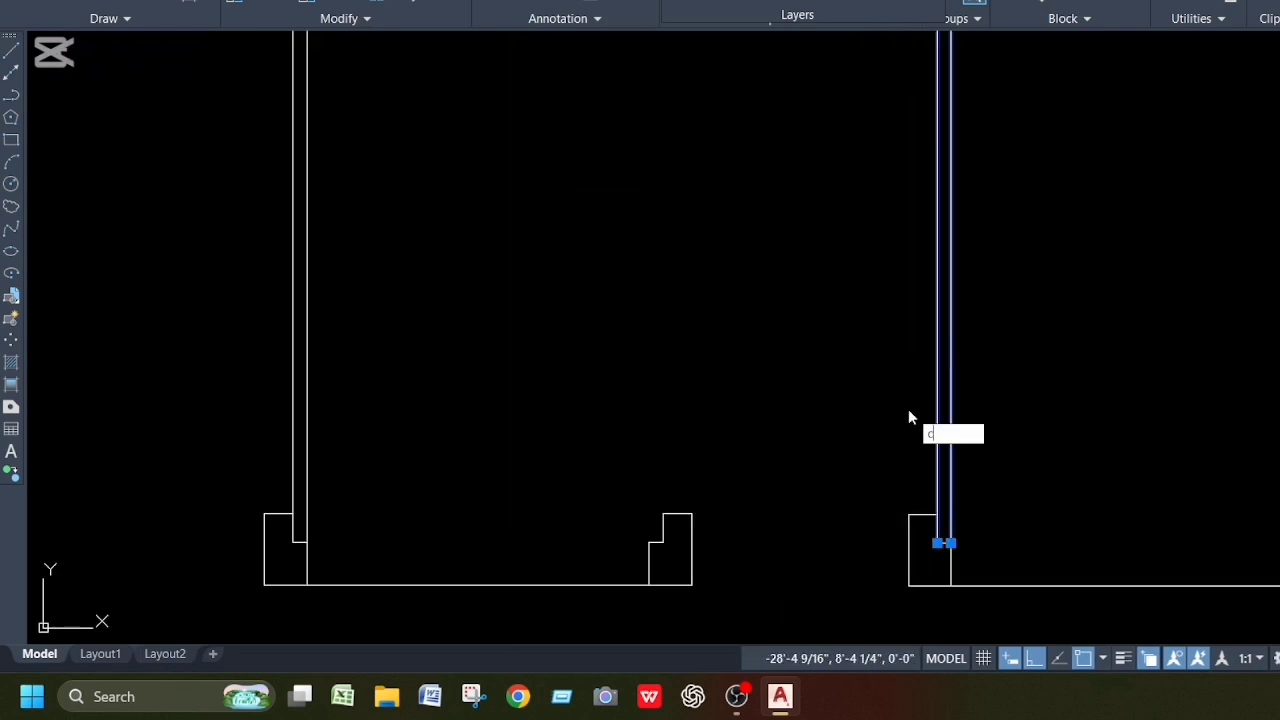
{"action": "type", "text": "o"}
{"action": "key", "text": "Return"}
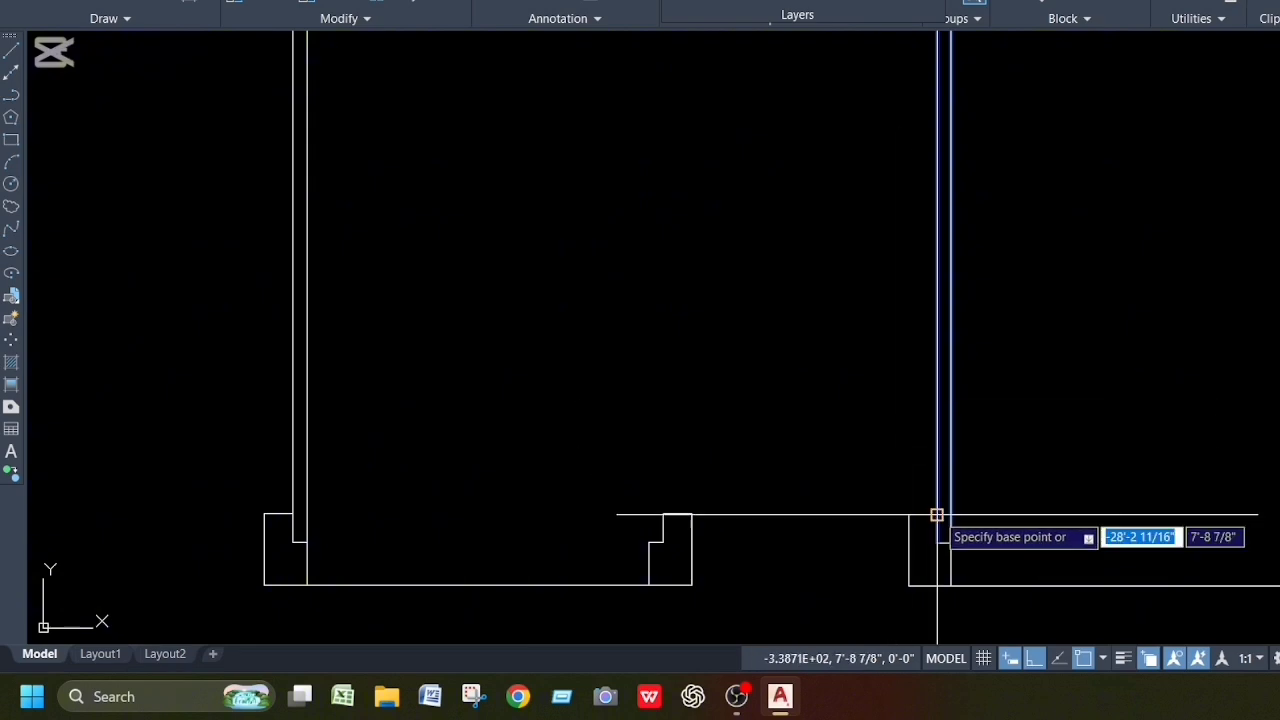
{"action": "scroll", "coordinate": [937, 543], "scroll_direction": "down", "scroll_amount": 5}
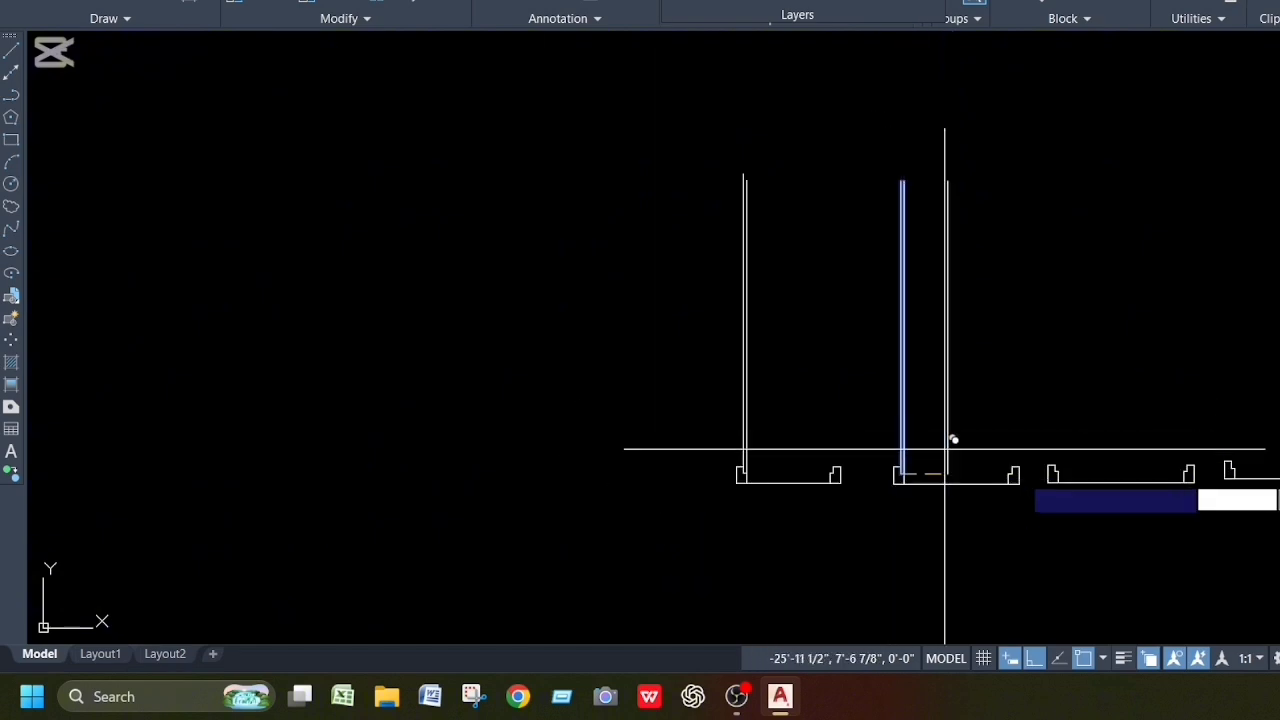
{"action": "scroll", "coordinate": [1100, 445], "scroll_direction": "up", "scroll_amount": 5}
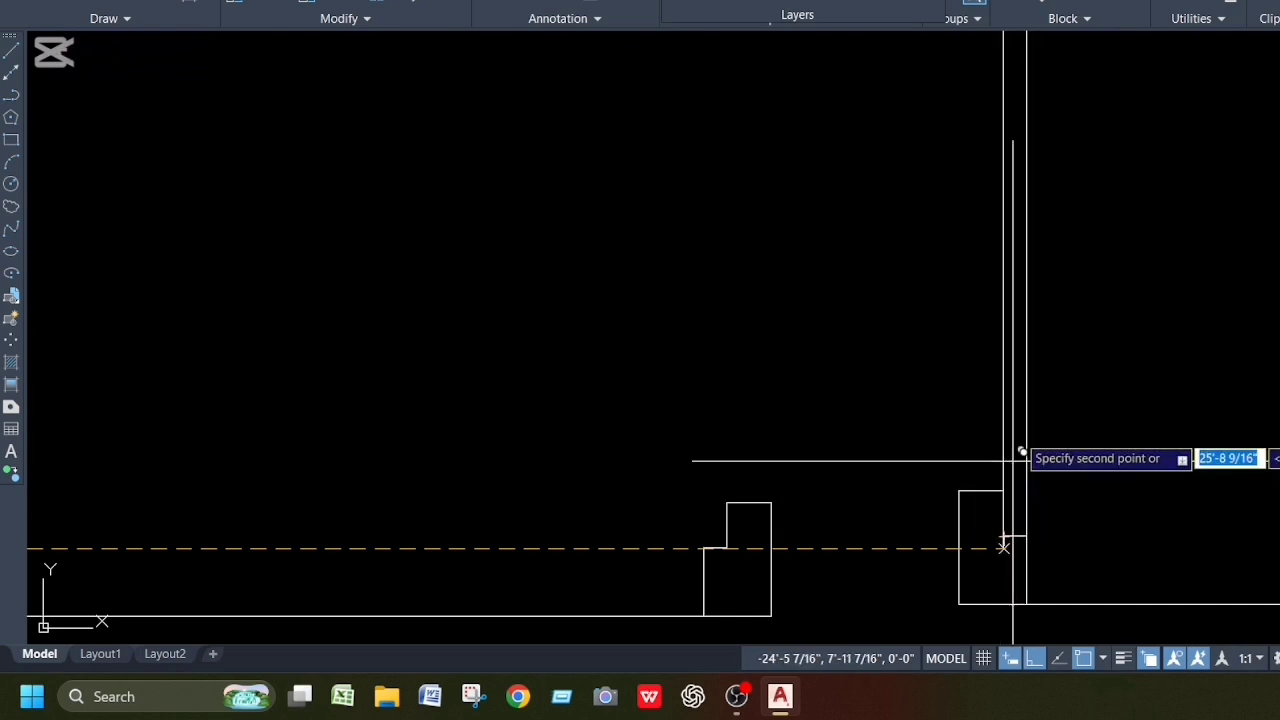
Step: Place further copies of the vertical line pair on the steps of the fourth base line's left and right profiles
{"action": "scroll", "coordinate": [880, 350], "scroll_direction": "down", "scroll_amount": 3}
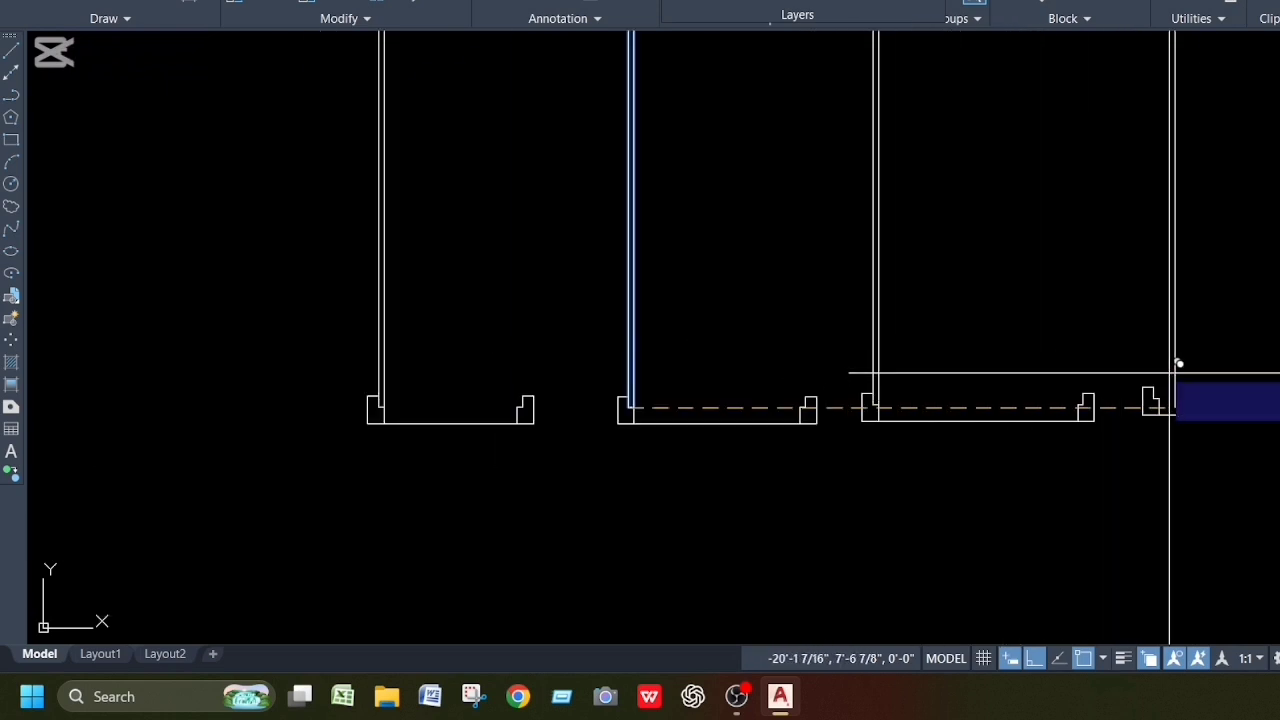
{"action": "scroll", "coordinate": [1135, 385], "scroll_direction": "up", "scroll_amount": 5}
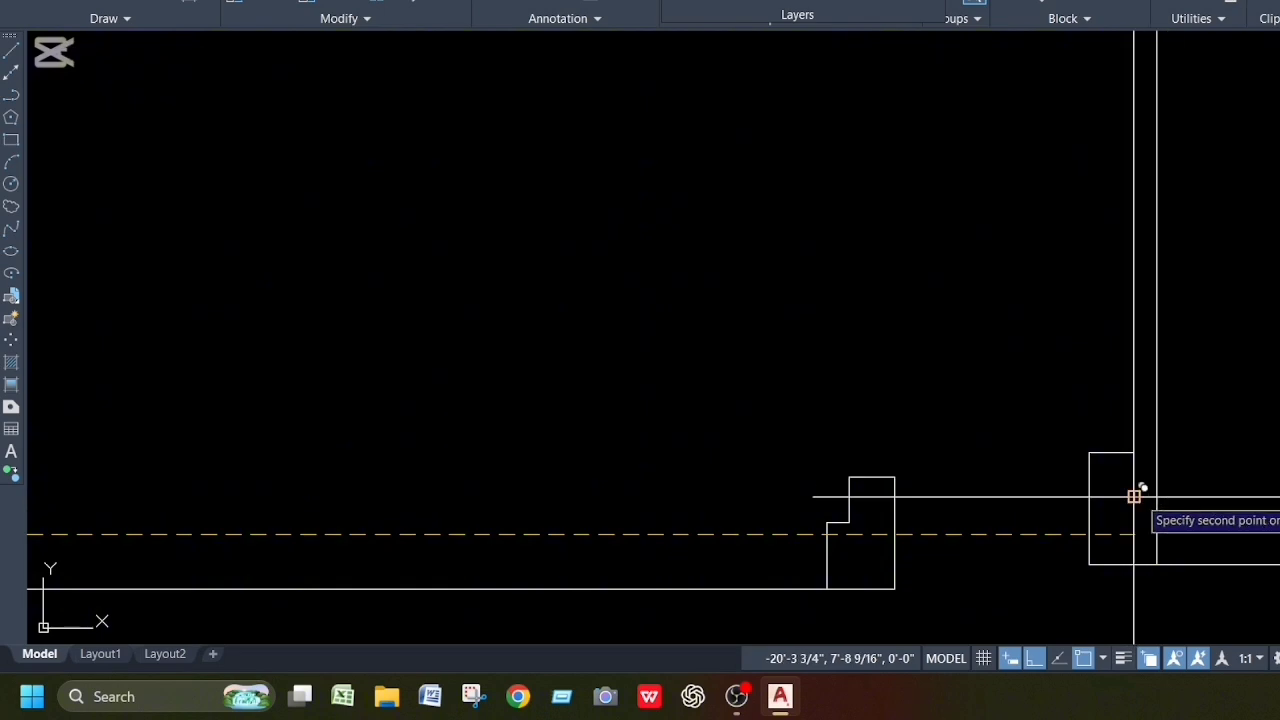
{"action": "scroll", "coordinate": [1040, 390], "scroll_direction": "down", "scroll_amount": 4}
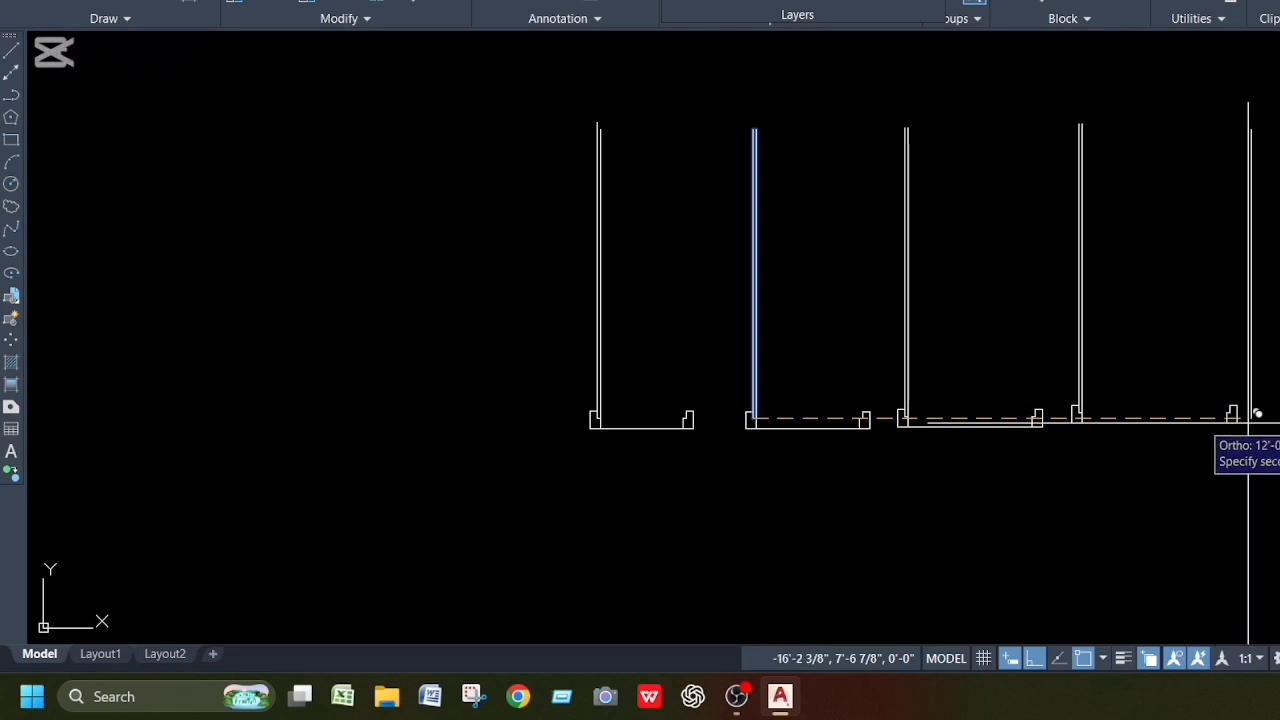
{"action": "scroll", "coordinate": [1245, 397], "scroll_direction": "up", "scroll_amount": 5}
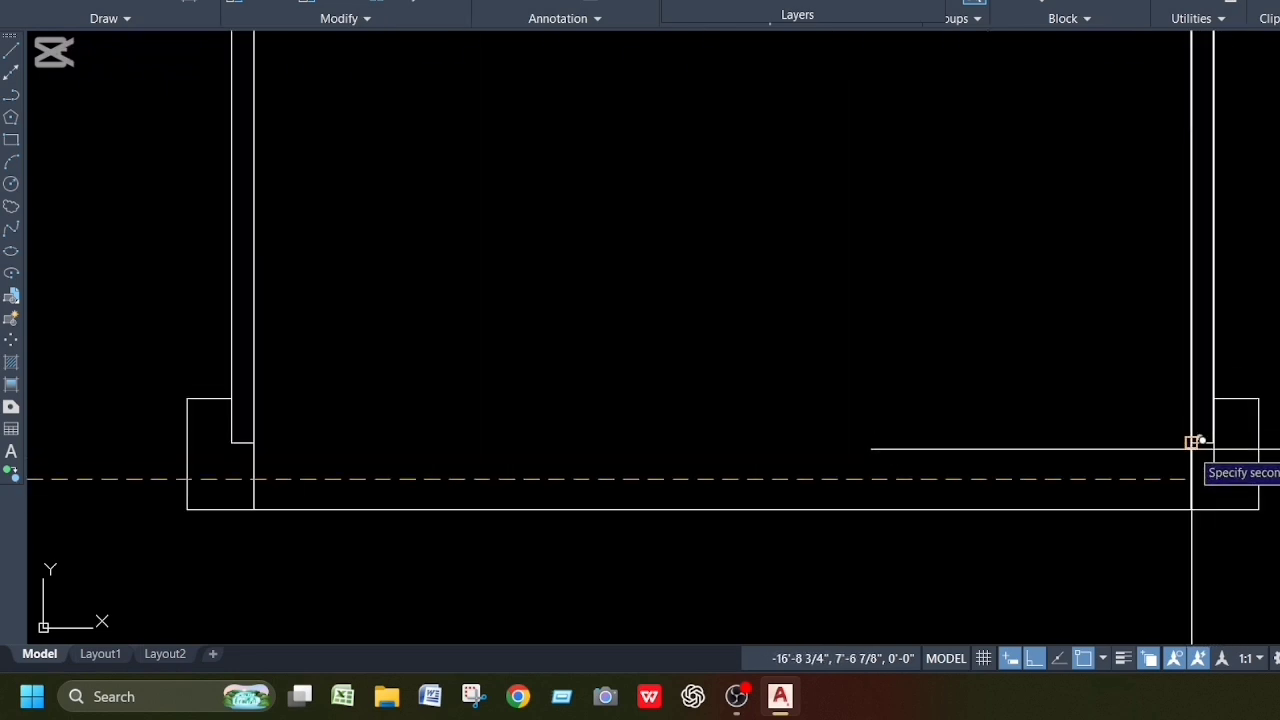
{"action": "scroll", "coordinate": [928, 426], "scroll_direction": "down", "scroll_amount": 6}
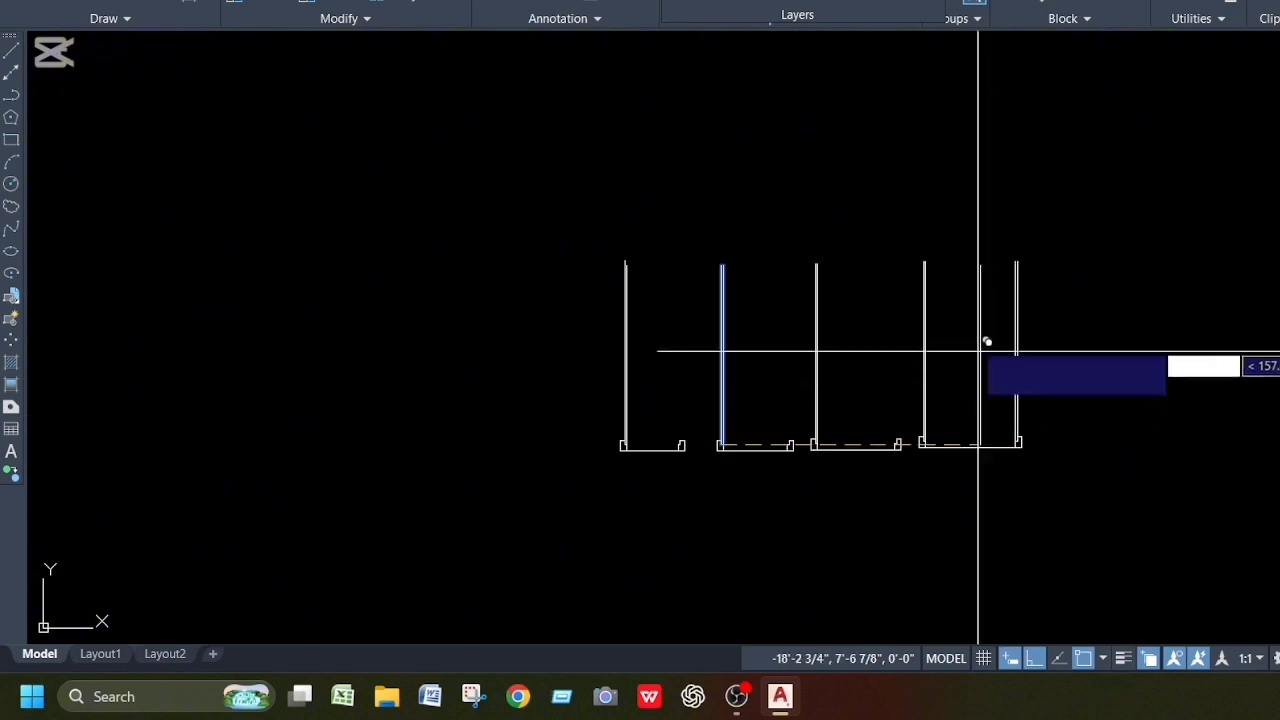
{"action": "key", "text": "Escape"}
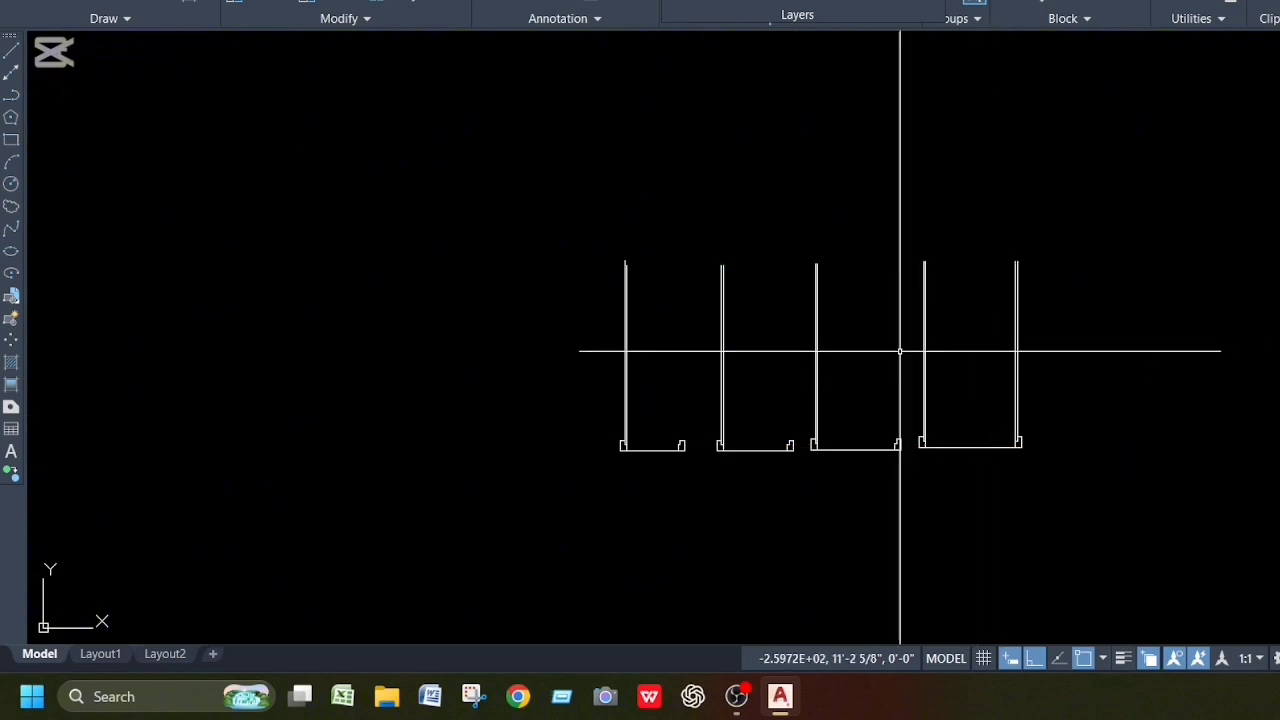
Step: Draw a circle centred on the first left profile's upper inner corner, with its radius reaching the right profile's upper inner corner
{"action": "scroll", "coordinate": [704, 342], "scroll_direction": "up", "scroll_amount": 4}
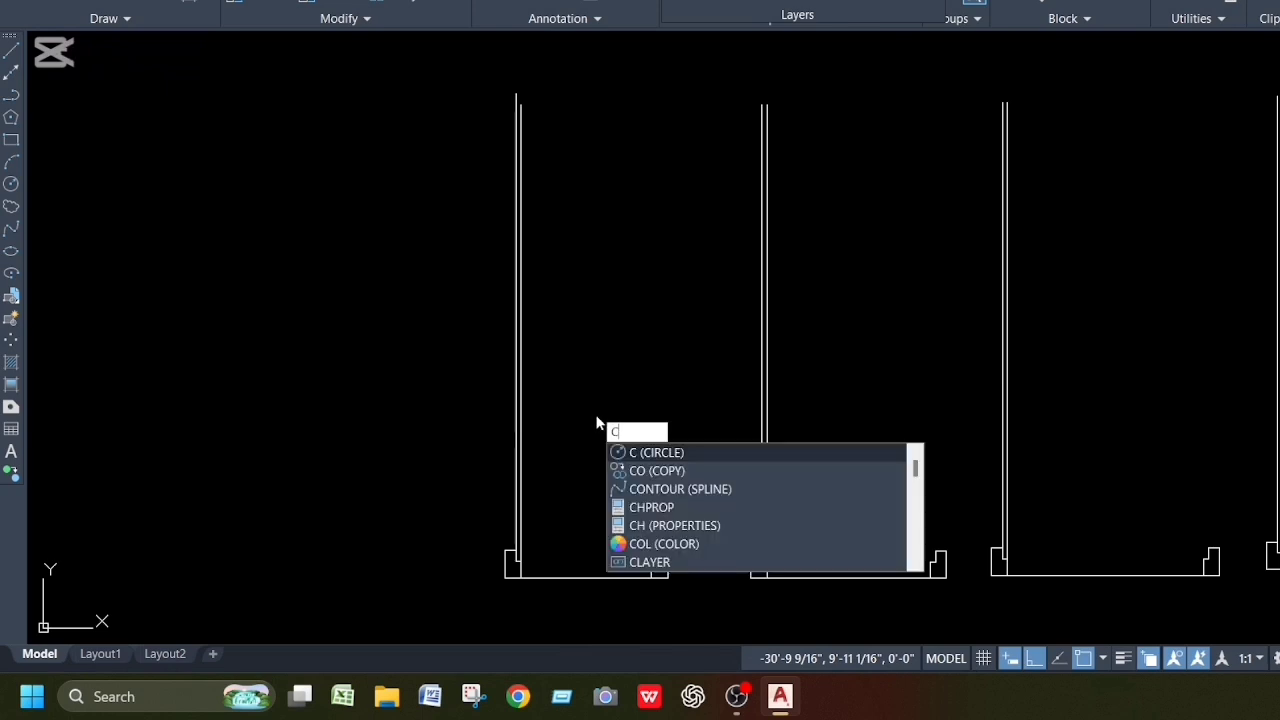
{"action": "key", "text": "Return"}
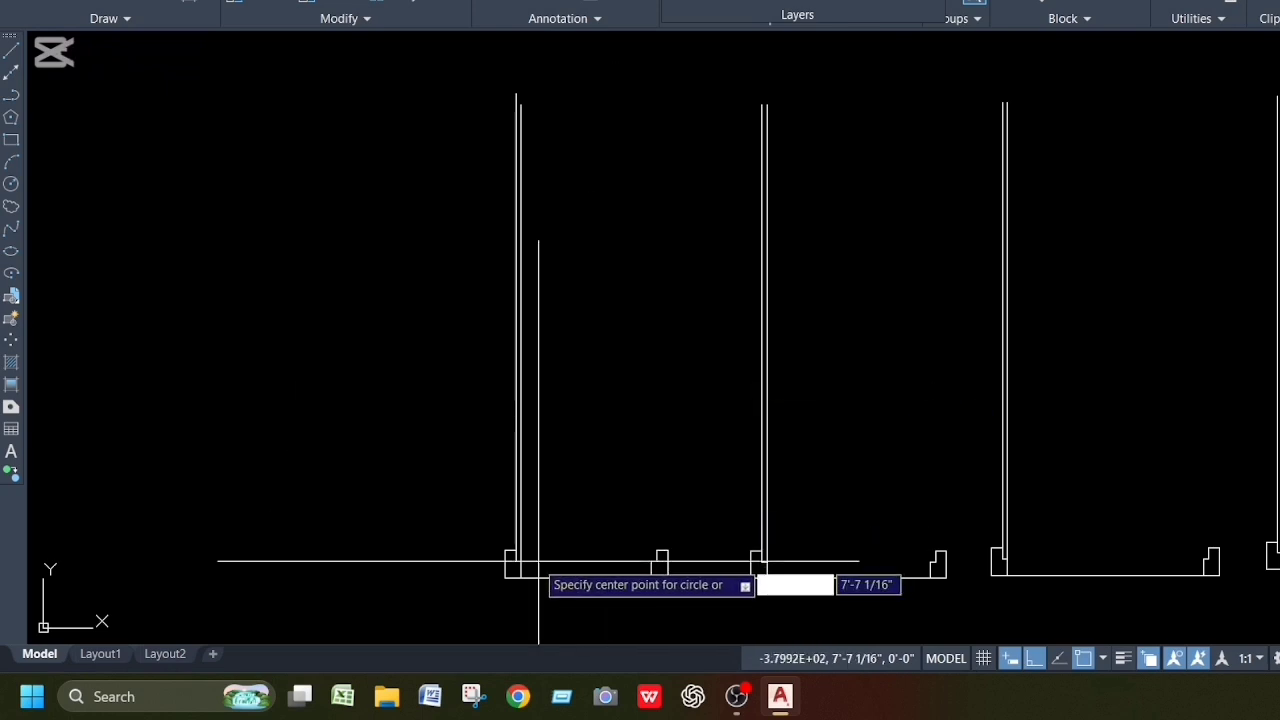
{"action": "scroll", "coordinate": [505, 545], "scroll_direction": "up", "scroll_amount": 5}
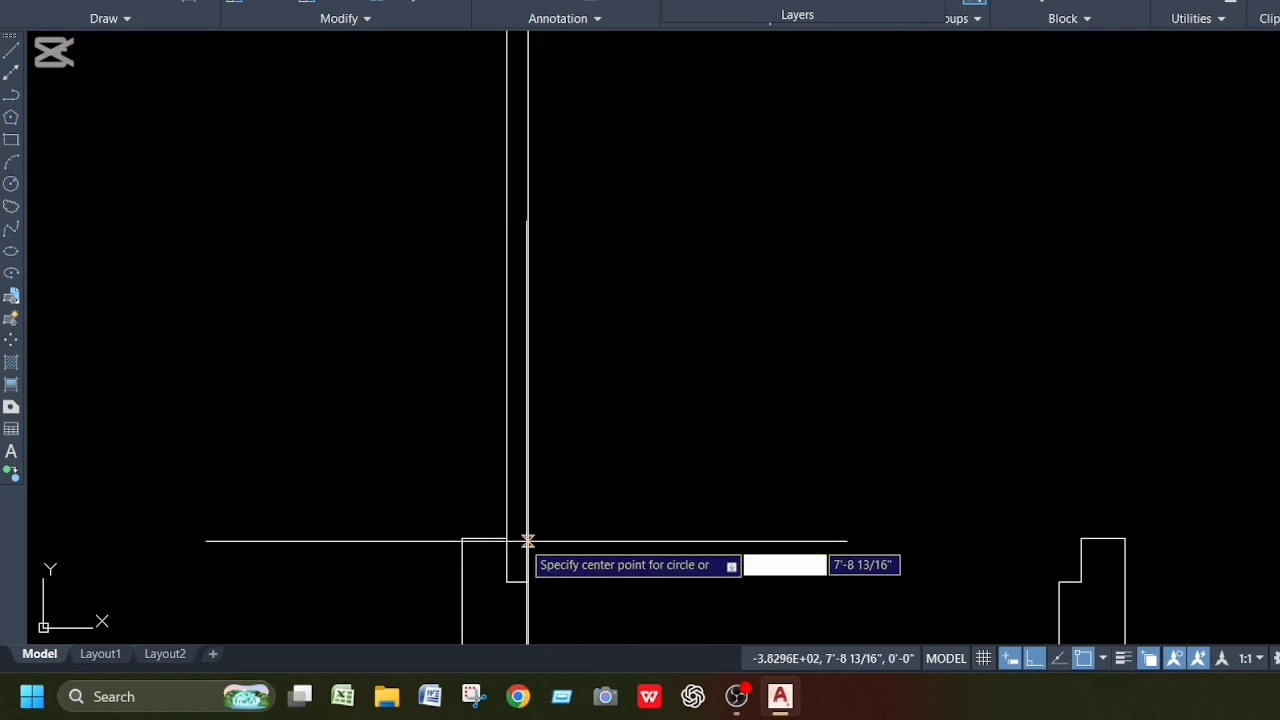
{"action": "left_click", "coordinate": [505, 541]}
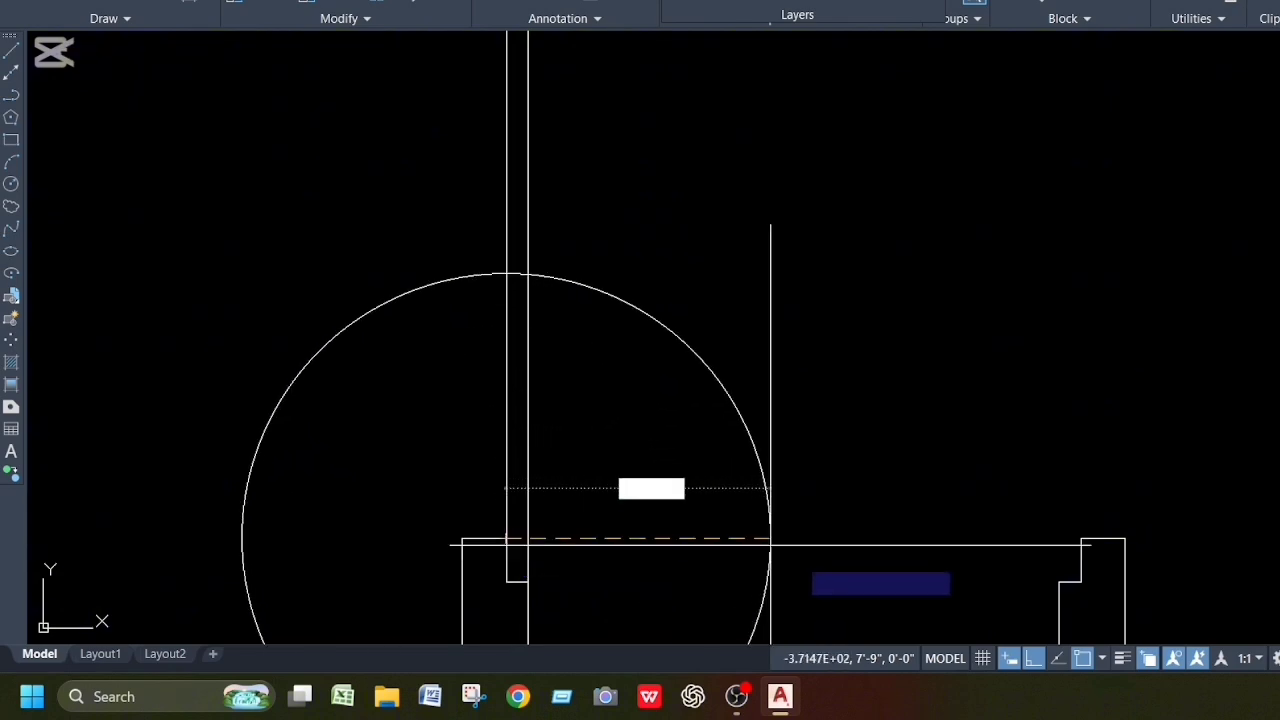
{"action": "left_click", "coordinate": [1080, 538]}
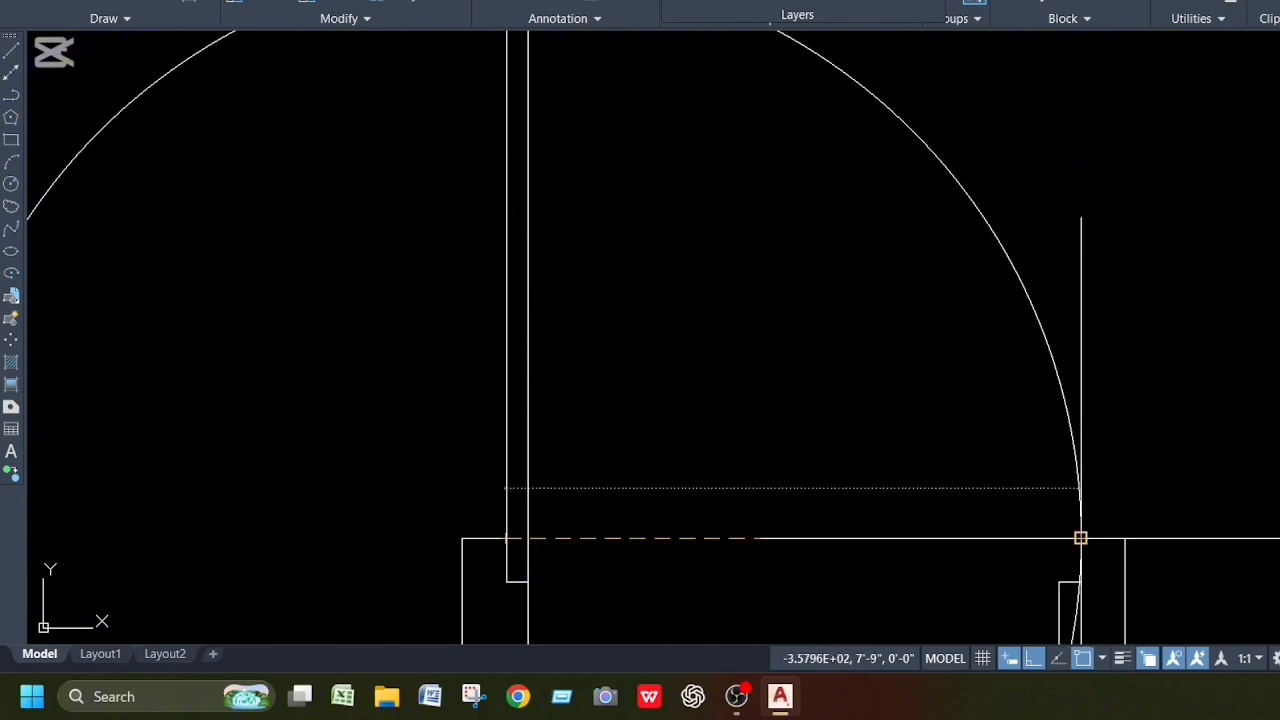
Step: Draw a circle from the upper inner corner of the second base line's left profile out to its right profile's upper inner corner
{"action": "scroll", "coordinate": [1130, 455], "scroll_direction": "down", "scroll_amount": 10}
{"action": "scroll", "coordinate": [1120, 463], "scroll_direction": "up", "scroll_amount": 2}
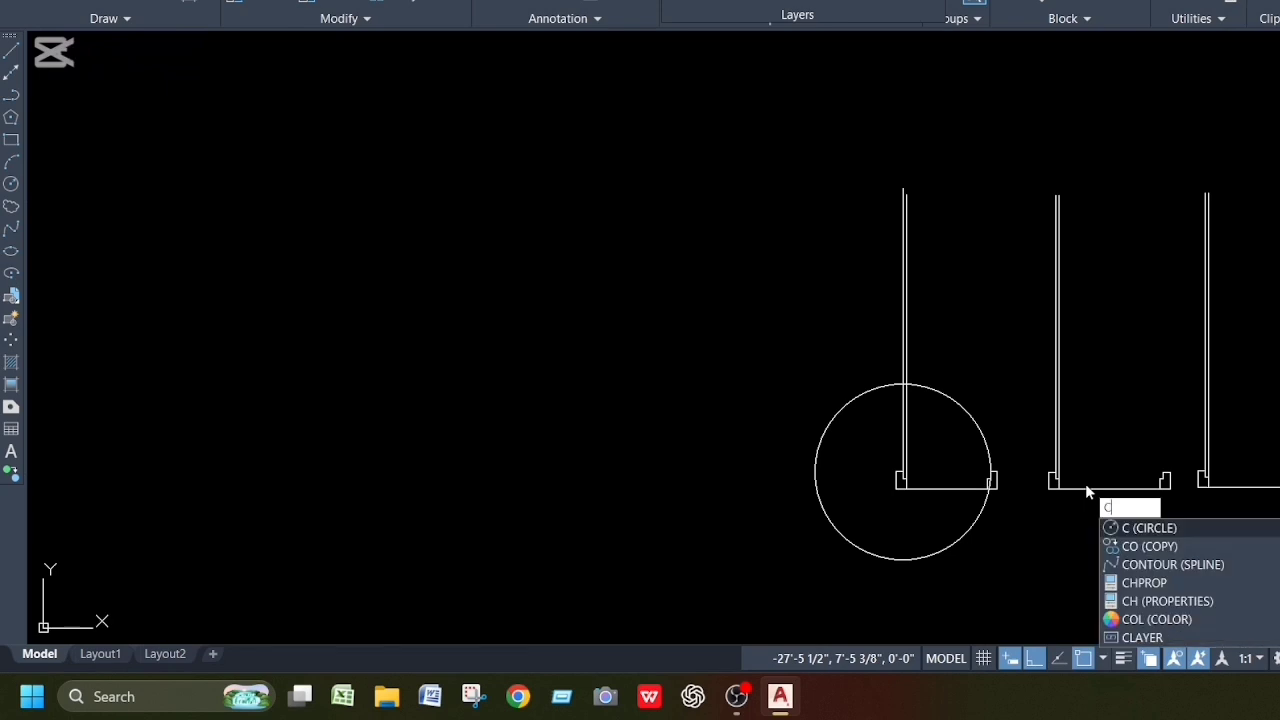
{"action": "key", "text": "Return"}
{"action": "scroll", "coordinate": [1051, 480], "scroll_direction": "up", "scroll_amount": 5}
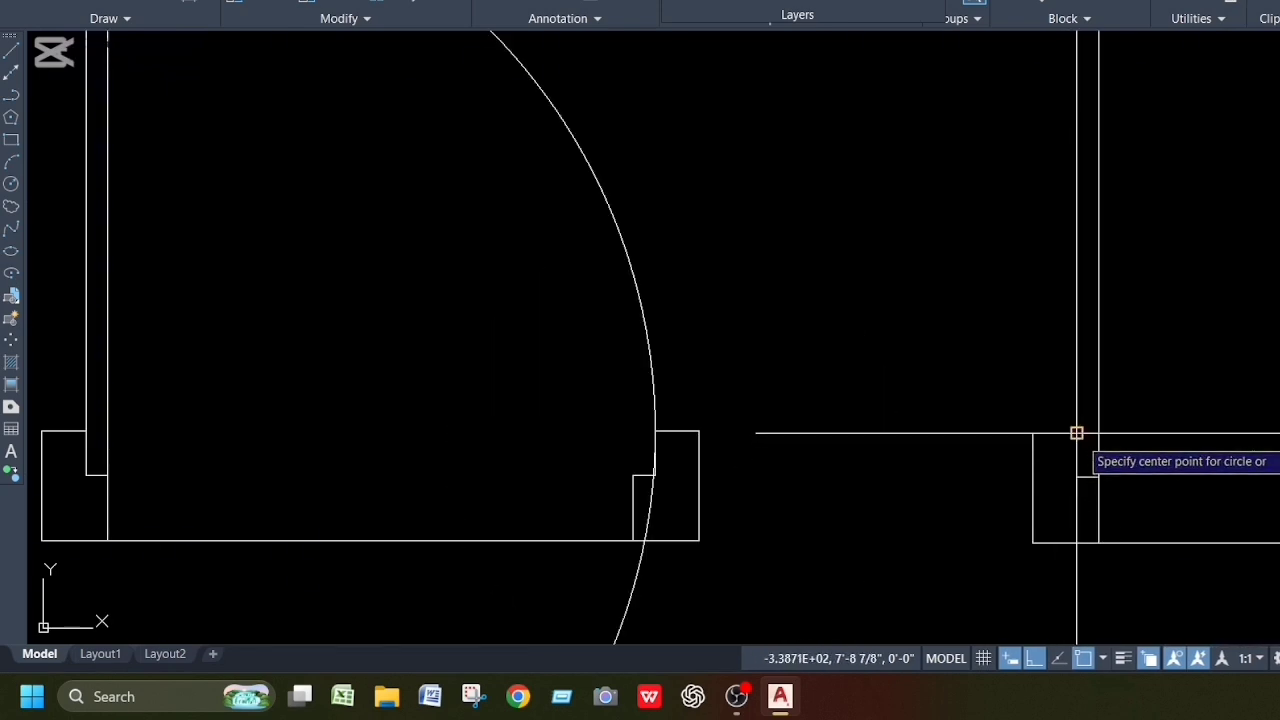
{"action": "scroll", "coordinate": [1075, 432], "scroll_direction": "down", "scroll_amount": 5}
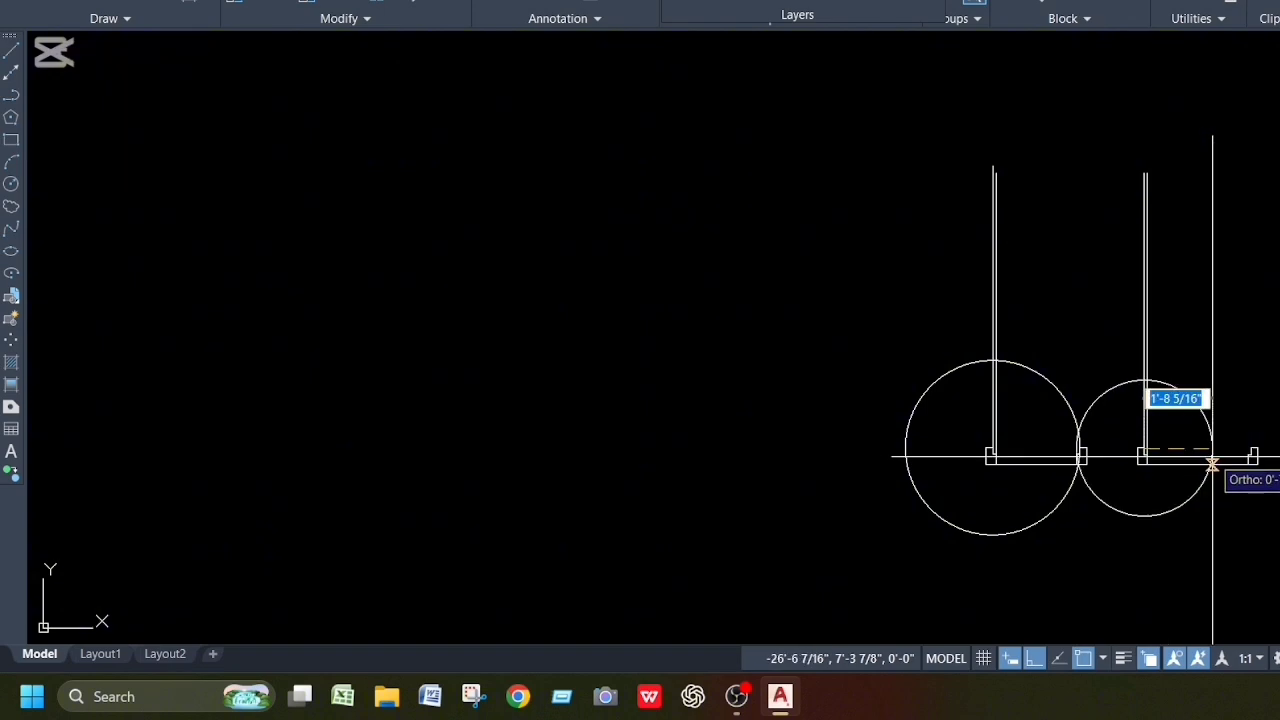
{"action": "scroll", "coordinate": [1249, 455], "scroll_direction": "up", "scroll_amount": 5}
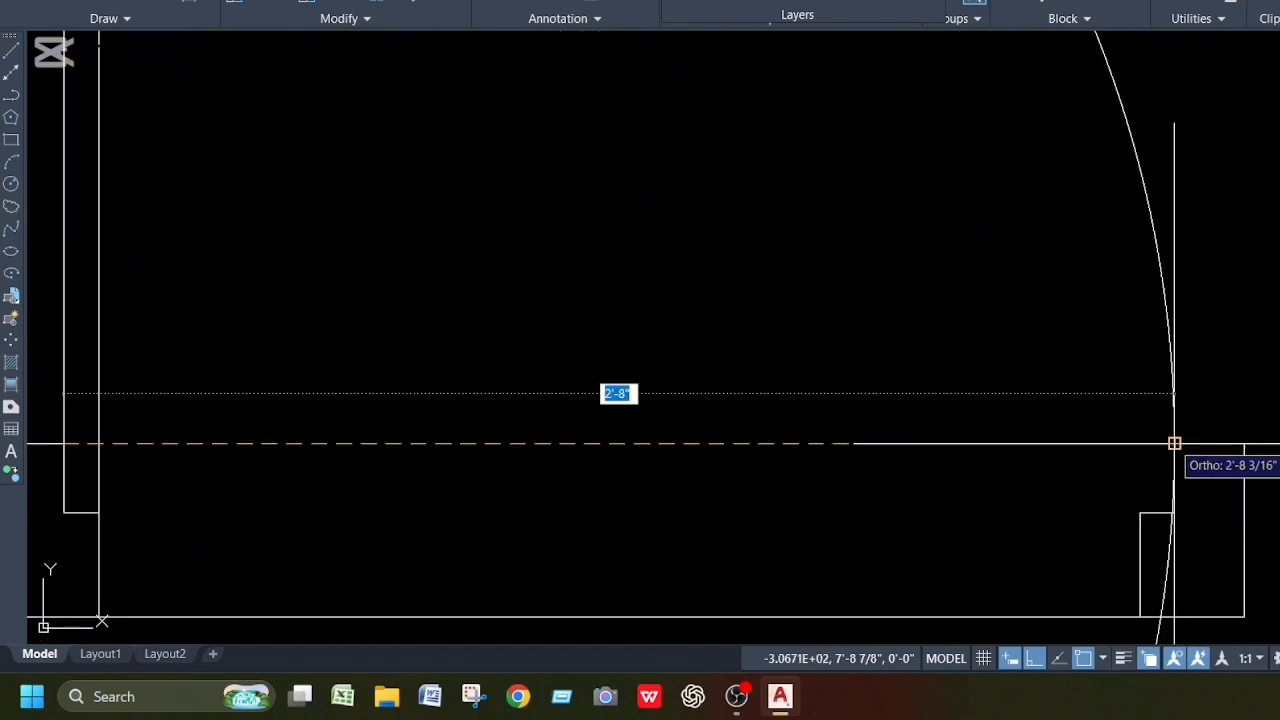
{"action": "left_click", "coordinate": [1170, 443]}
Step: Draw a circle from the upper inner corner of the third base line's left profile out to its right profile's upper inner corner
{"action": "scroll", "coordinate": [1254, 460], "scroll_direction": "down", "scroll_amount": 5}
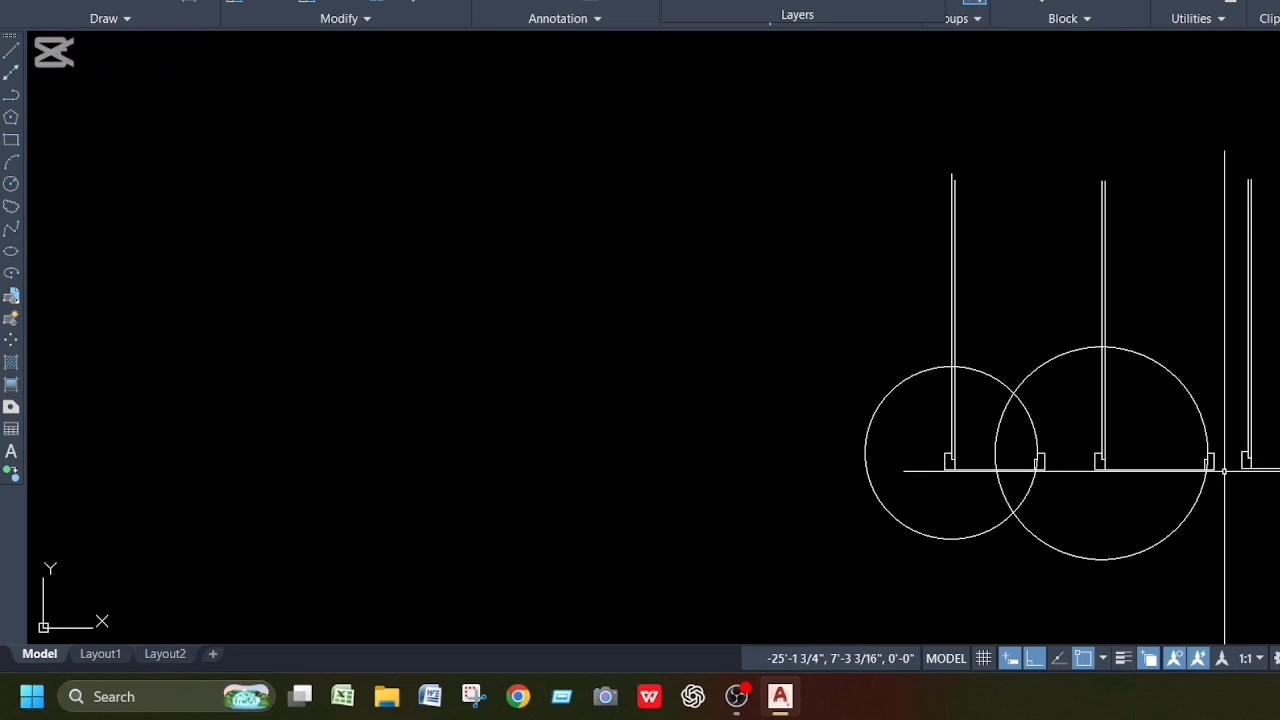
{"action": "type", "text": "c"}
{"action": "key", "text": "Return"}
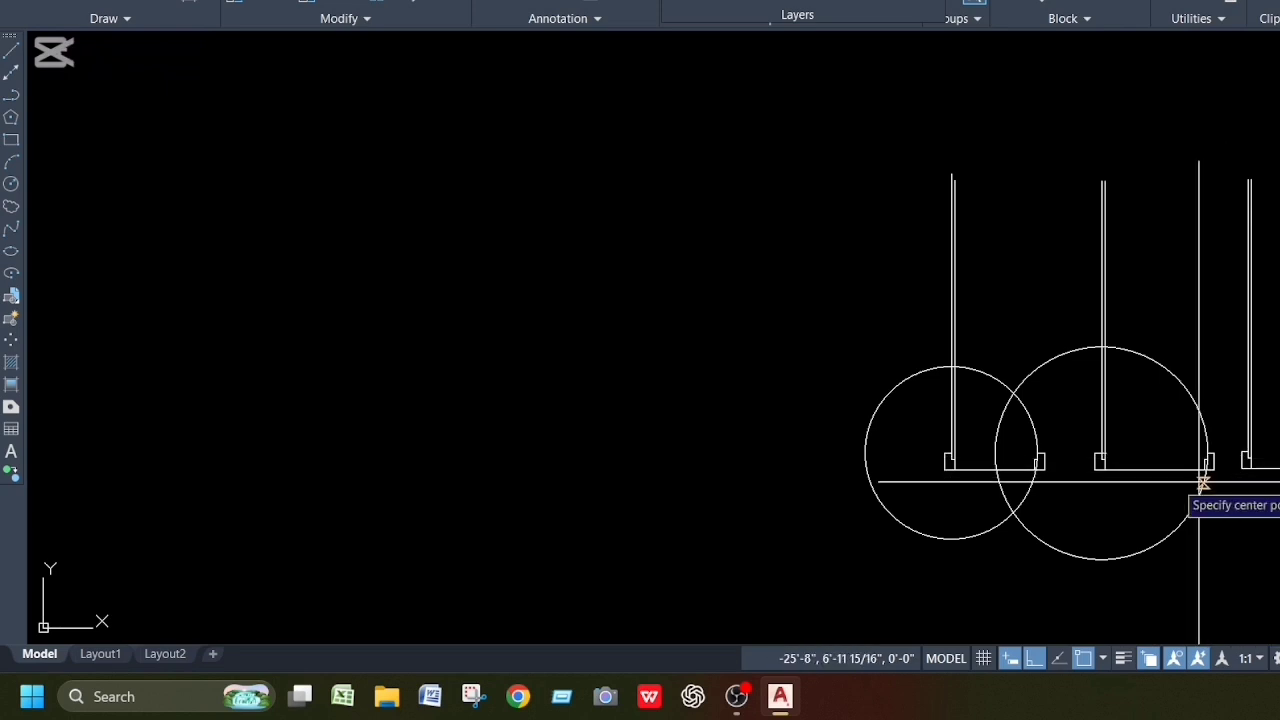
{"action": "scroll", "coordinate": [1213, 475], "scroll_direction": "up", "scroll_amount": 5}
{"action": "scroll", "coordinate": [1172, 438], "scroll_direction": "up", "scroll_amount": 4}
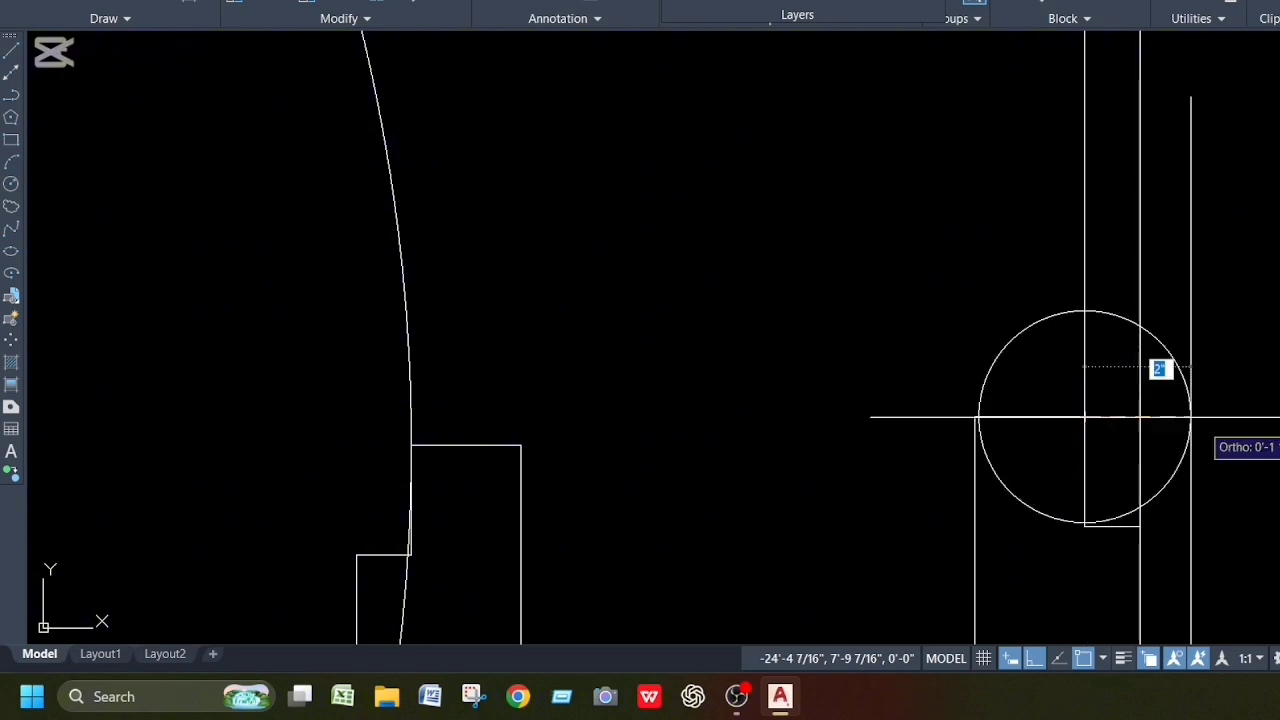
{"action": "scroll", "coordinate": [1209, 417], "scroll_direction": "down", "scroll_amount": 6}
{"action": "scroll", "coordinate": [1203, 400], "scroll_direction": "up", "scroll_amount": 7}
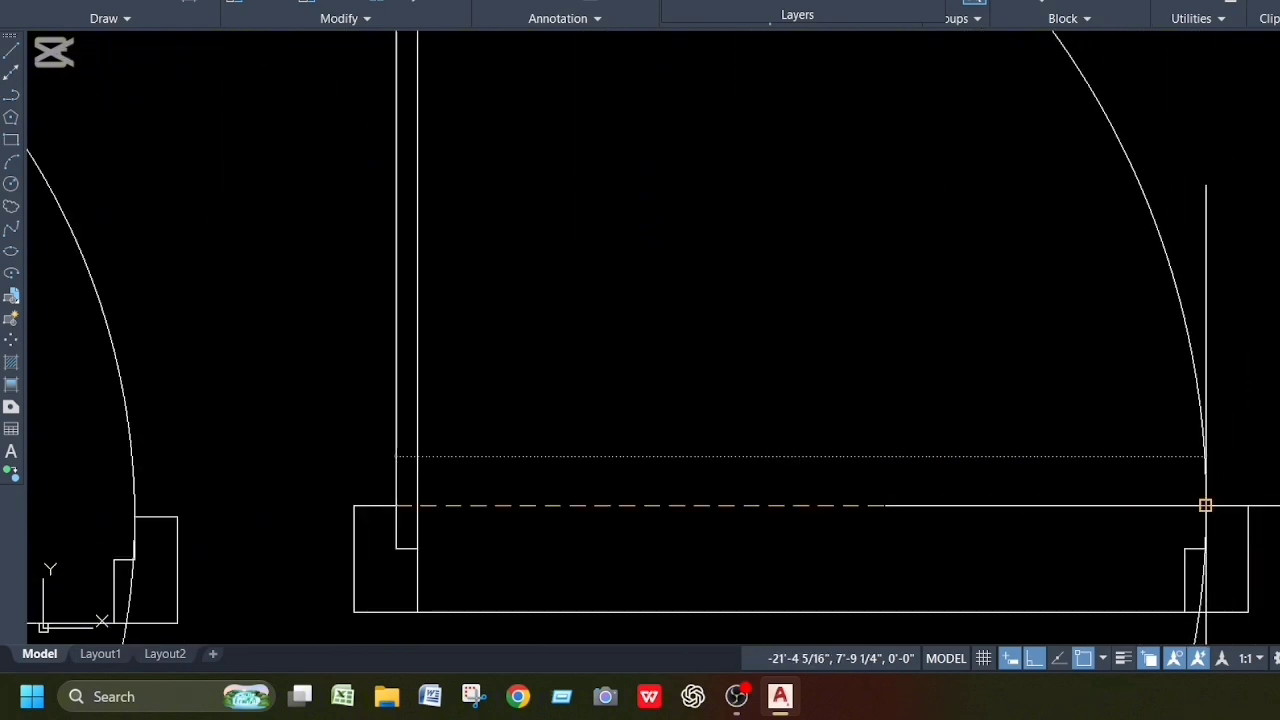
{"action": "scroll", "coordinate": [1168, 412], "scroll_direction": "down", "scroll_amount": 6}
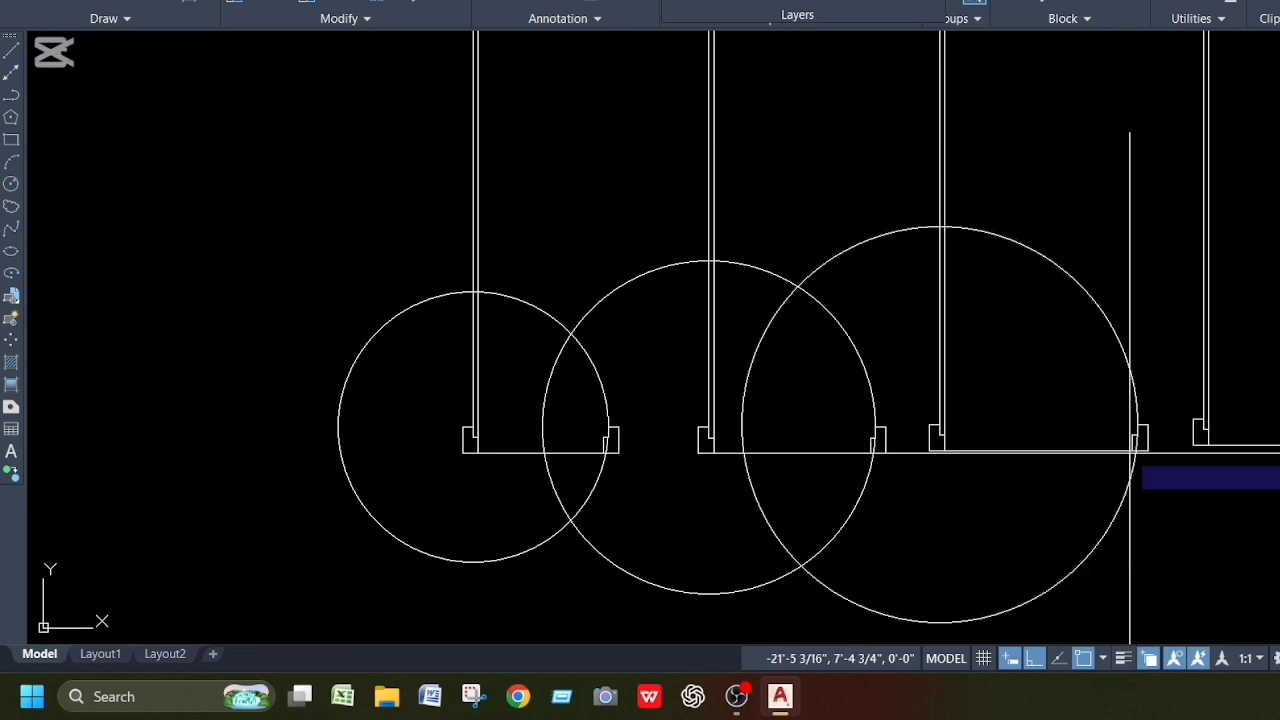
Step: Draw a circle centred on the fourth left profile's upper inner corner, with its radius reaching the middle of the base line
{"action": "key", "text": "Return"}
{"action": "scroll", "coordinate": [1178, 440], "scroll_direction": "up", "scroll_amount": 7}
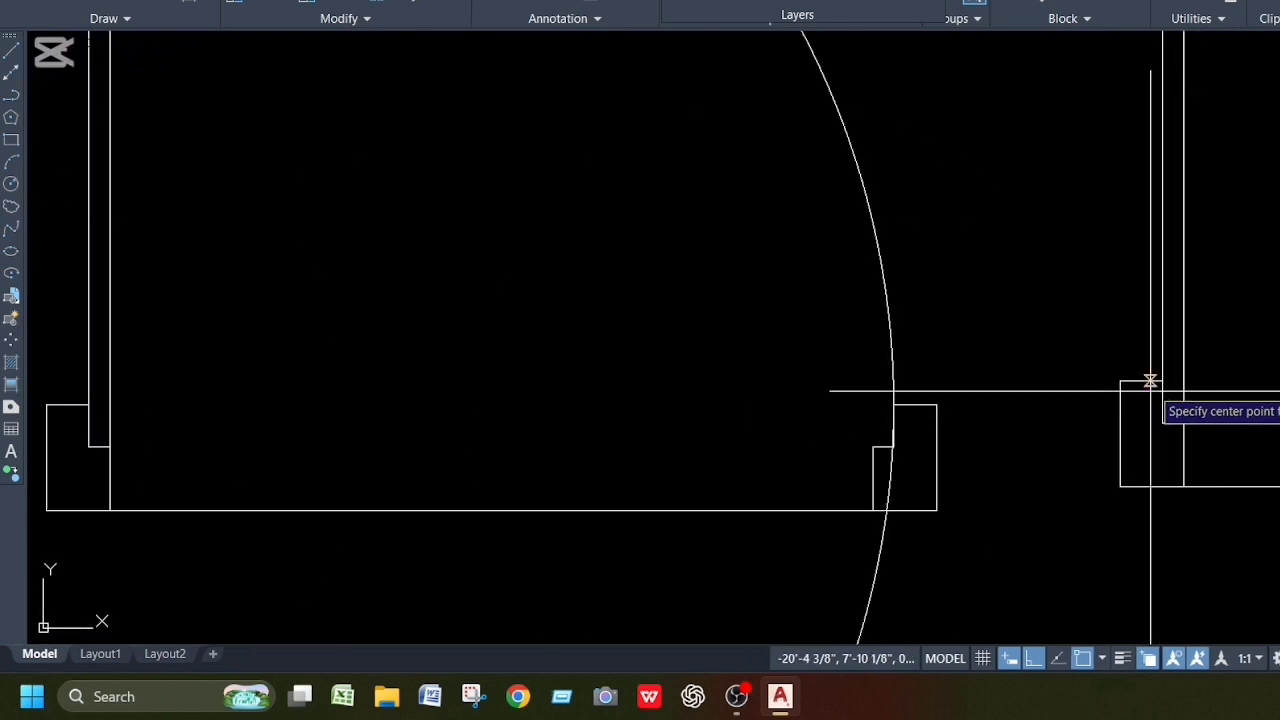
{"action": "scroll", "coordinate": [1160, 381], "scroll_direction": "down", "scroll_amount": 6}
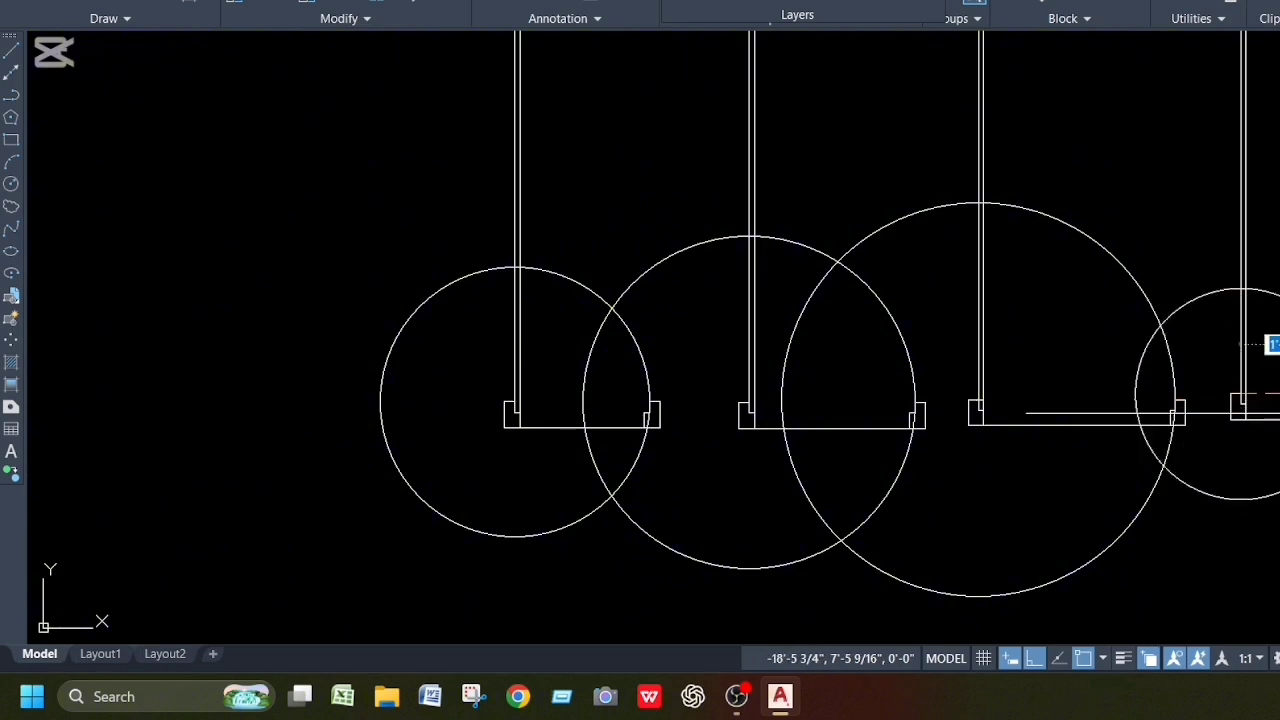
{"action": "scroll", "coordinate": [1275, 344], "scroll_direction": "up", "scroll_amount": 4}
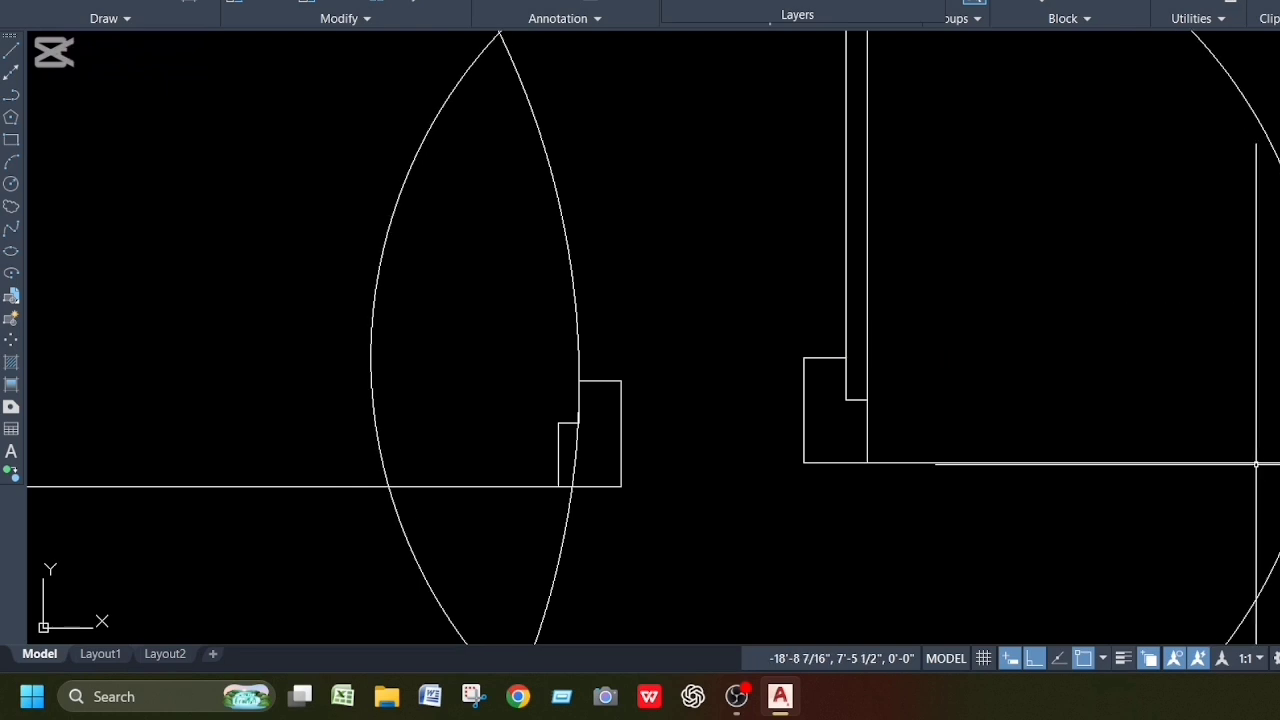
Step: Draw a circle centred on the fourth base line's right profile's upper inner corner, with its radius set by the base line's midpoint
{"action": "scroll", "coordinate": [1225, 430], "scroll_direction": "down", "scroll_amount": 4}
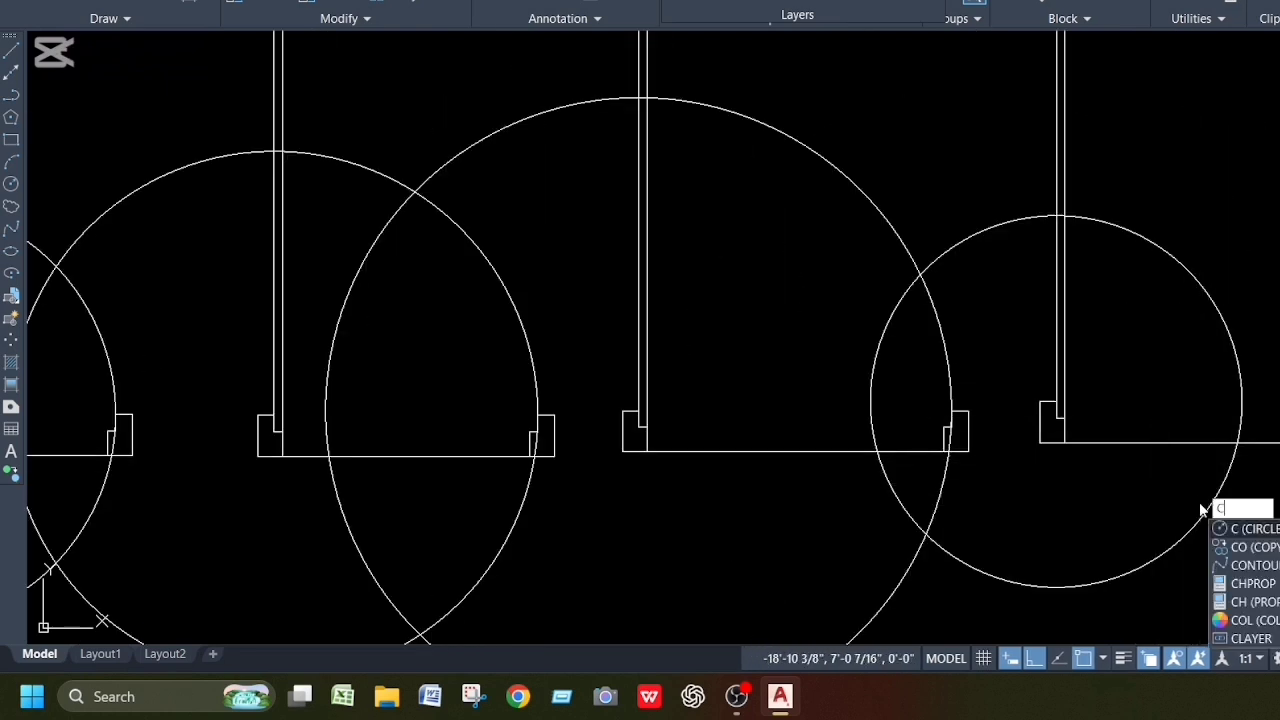
{"action": "key", "text": "Return"}
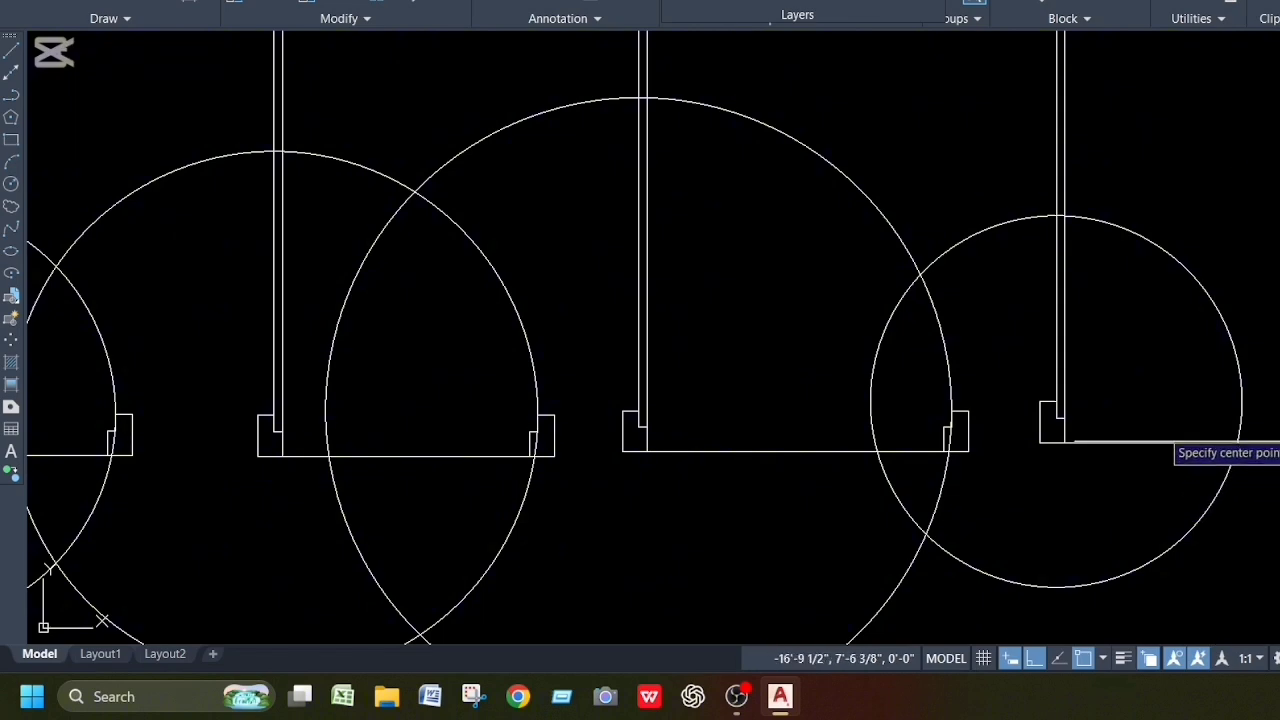
{"action": "scroll", "coordinate": [1165, 440], "scroll_direction": "up", "scroll_amount": 4}
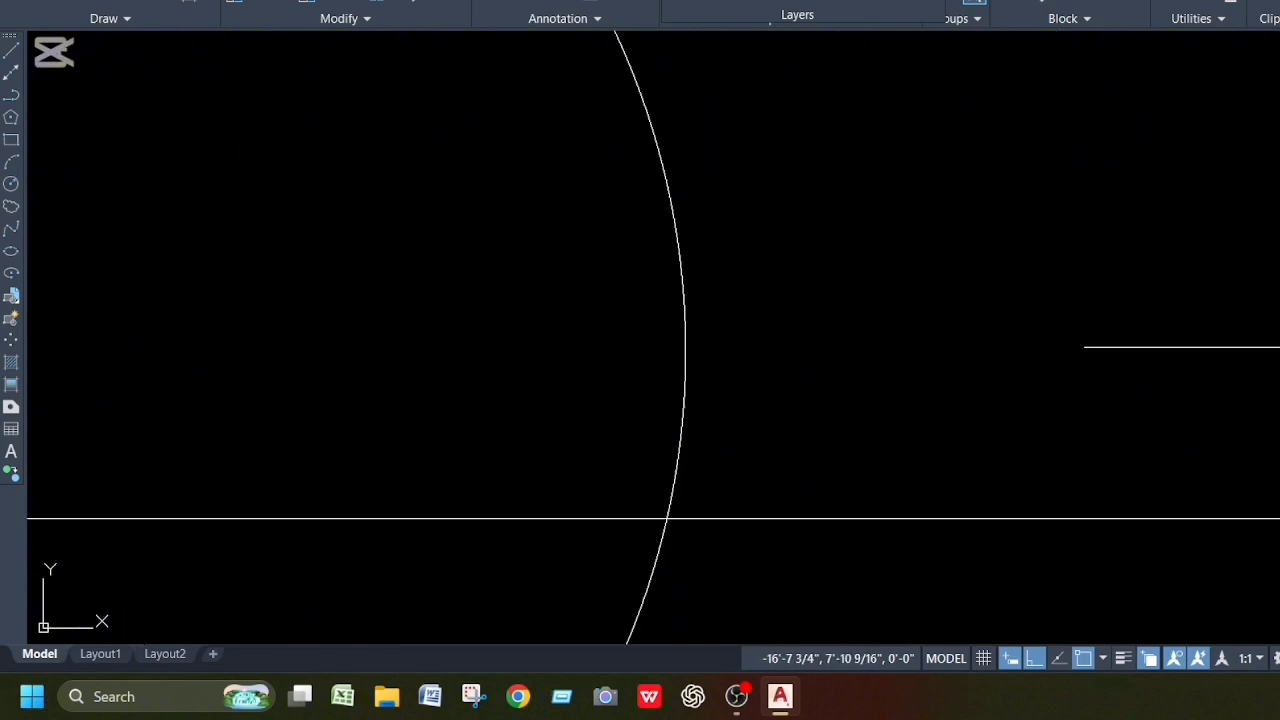
{"action": "scroll", "coordinate": [994, 434], "scroll_direction": "down", "scroll_amount": 5}
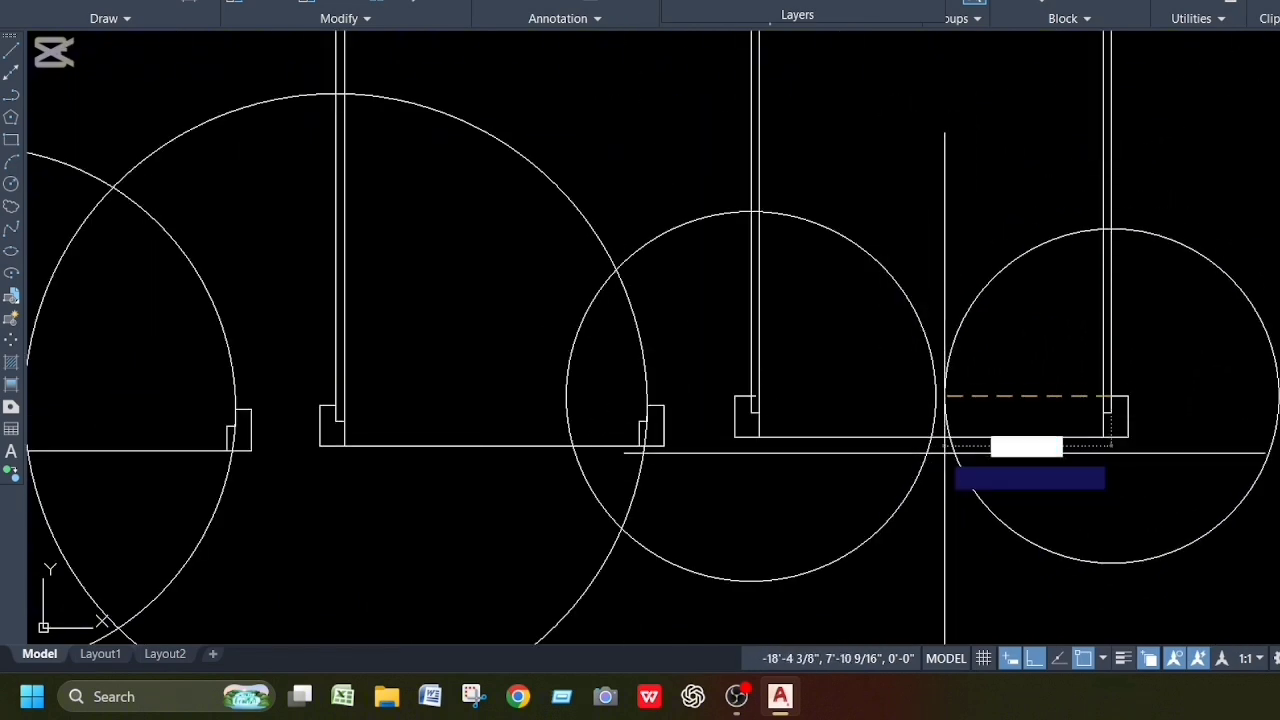
{"action": "scroll", "coordinate": [930, 450], "scroll_direction": "up", "scroll_amount": 2}
{"action": "scroll", "coordinate": [922, 453], "scroll_direction": "up", "scroll_amount": 2}
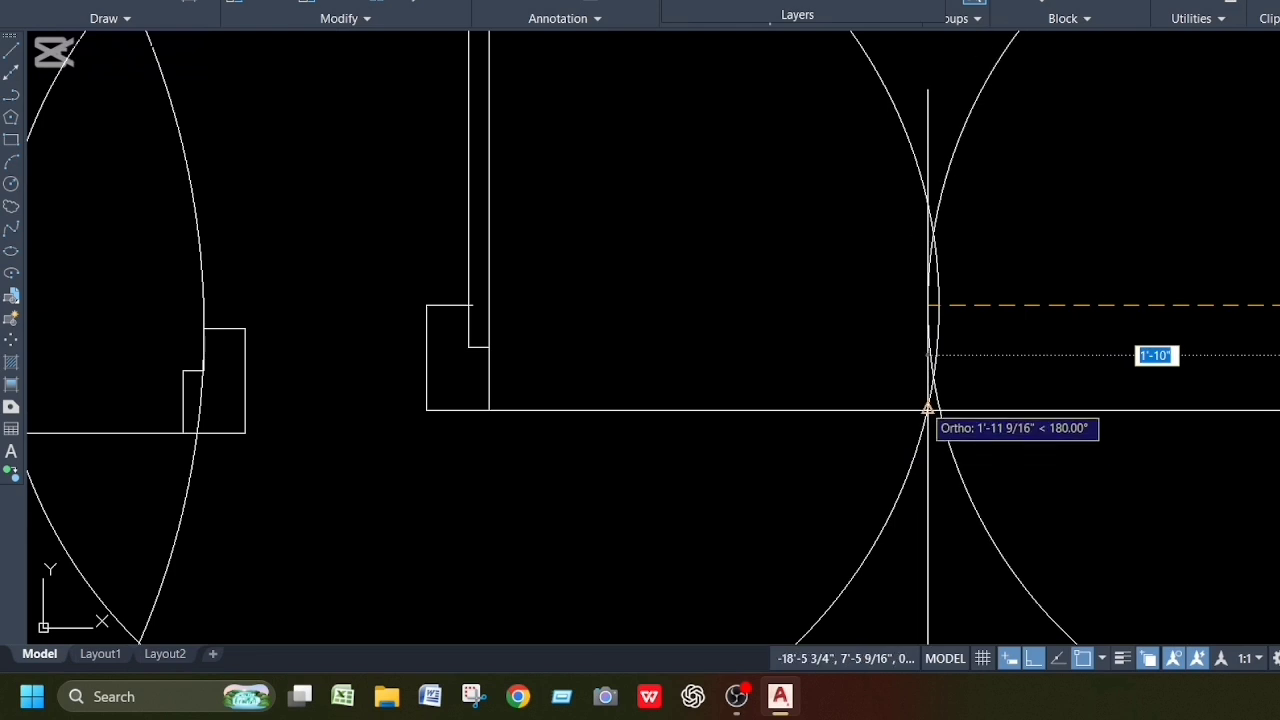
{"action": "left_click", "coordinate": [932, 411]}
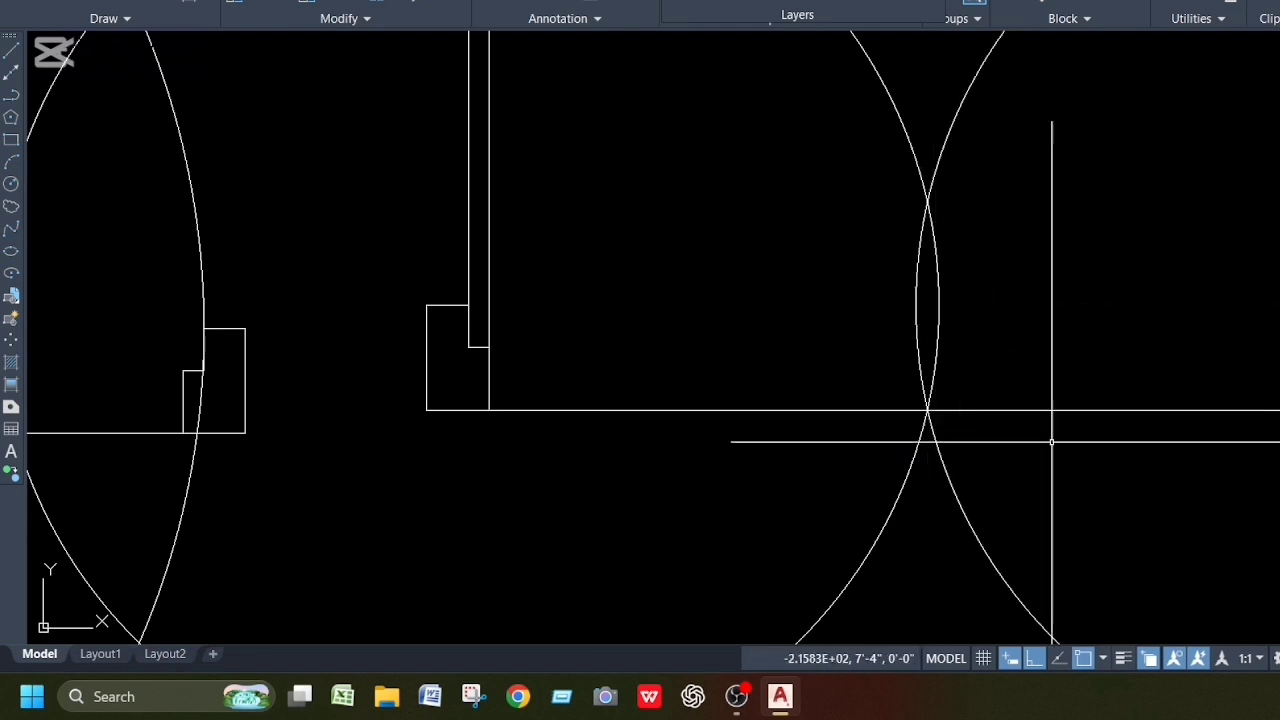
Step: Trim all vertical line pairs above their circles, and trim the left half and lower part of the first circle
{"action": "scroll", "coordinate": [1005, 425], "scroll_direction": "down", "scroll_amount": 5}
{"action": "scroll", "coordinate": [1005, 425], "scroll_direction": "down", "scroll_amount": 3}
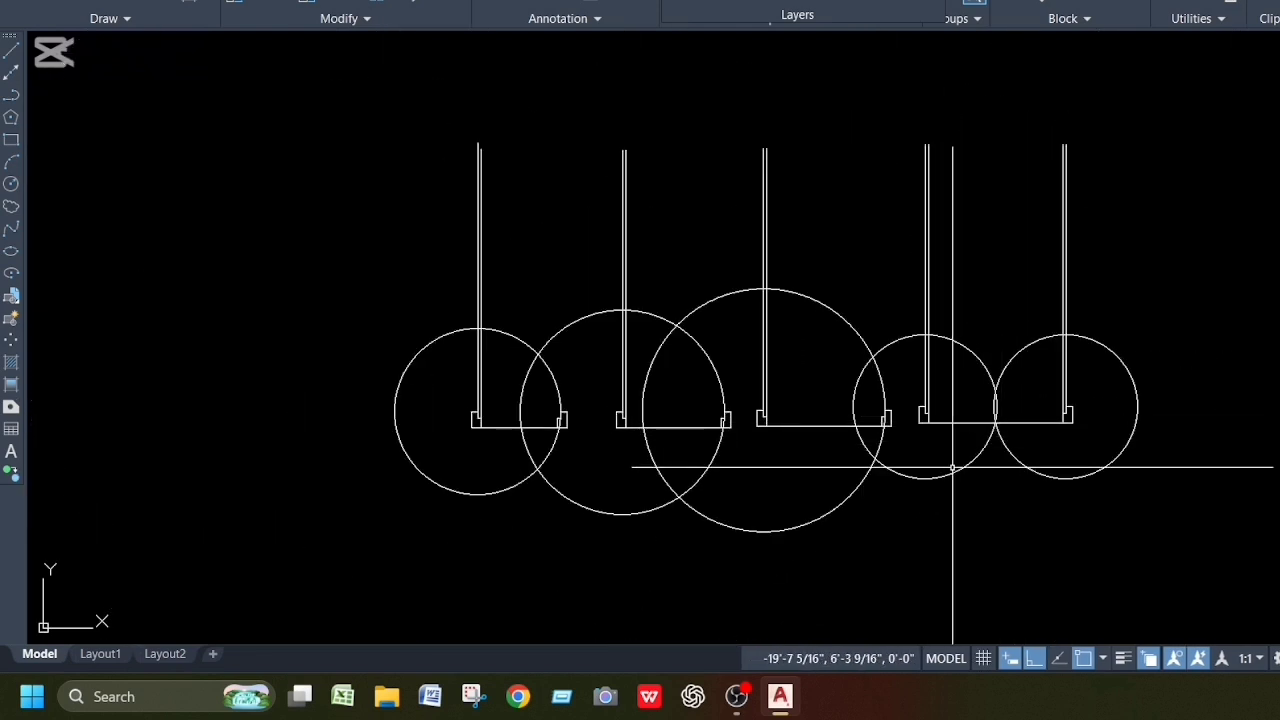
{"action": "type", "text": "r"}
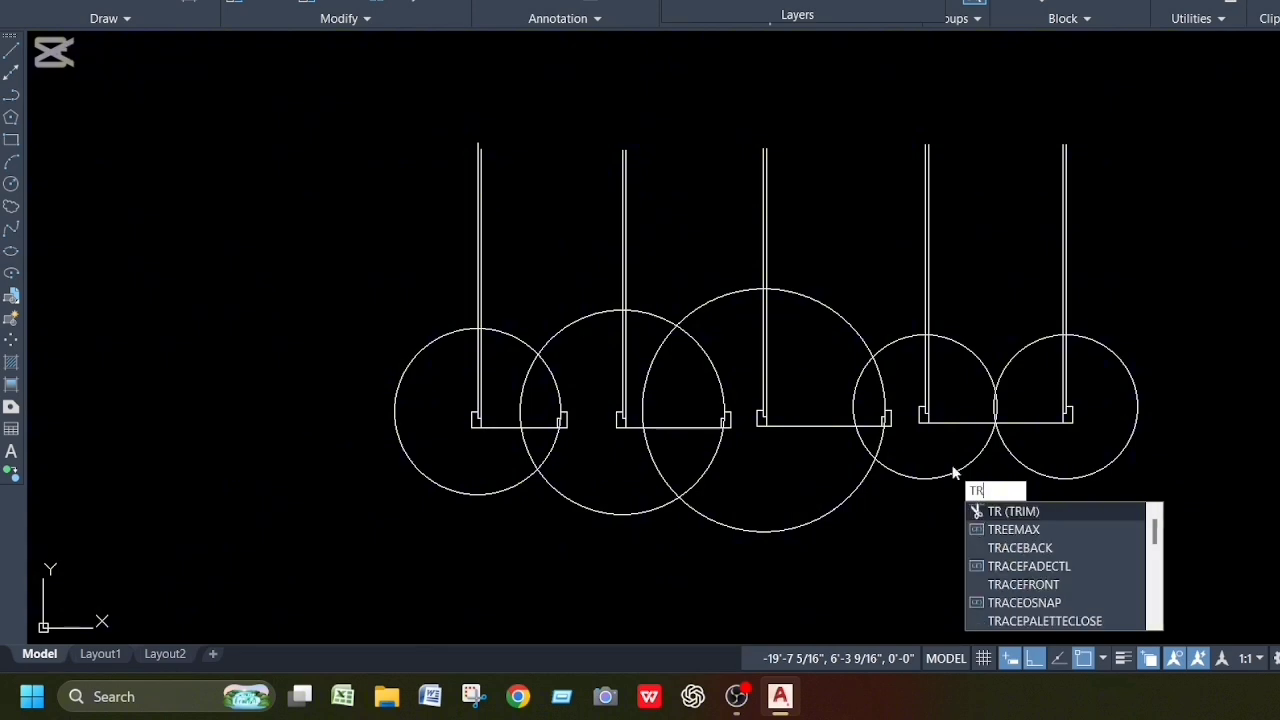
{"action": "key", "text": "Return"}
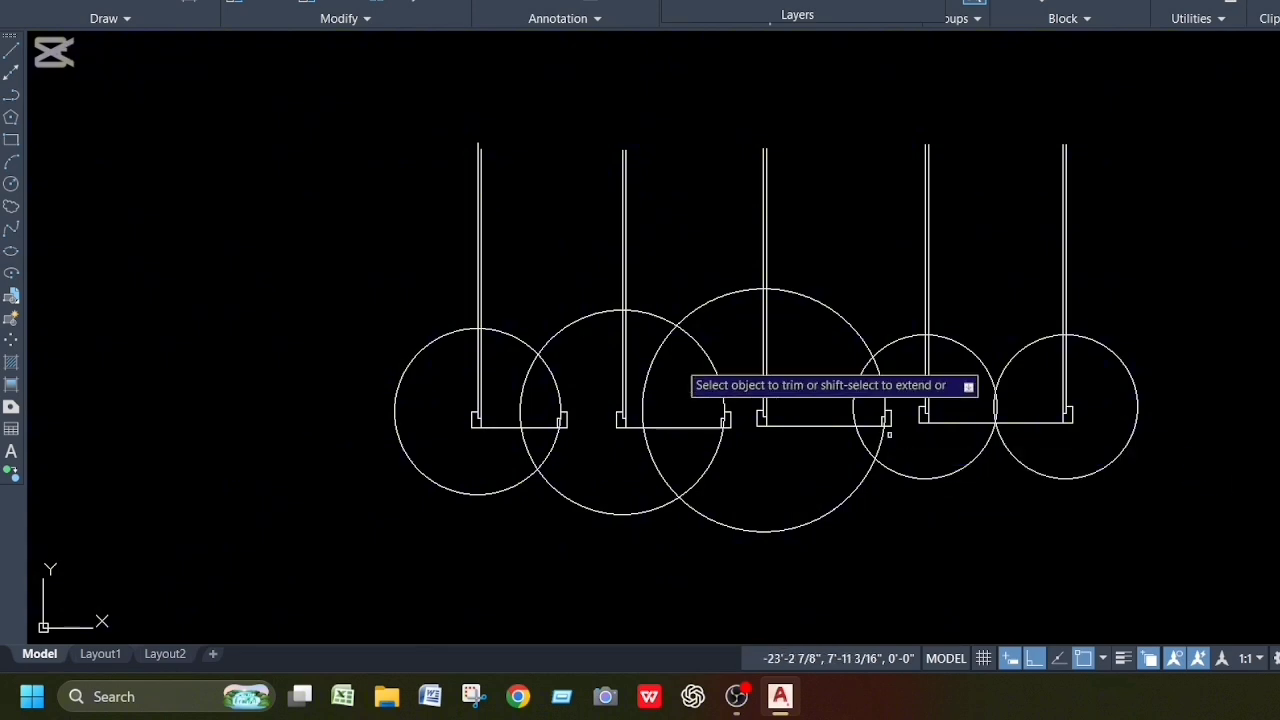
{"action": "left_click_drag", "start_coordinate": [446, 201], "coordinate": [560, 237]}
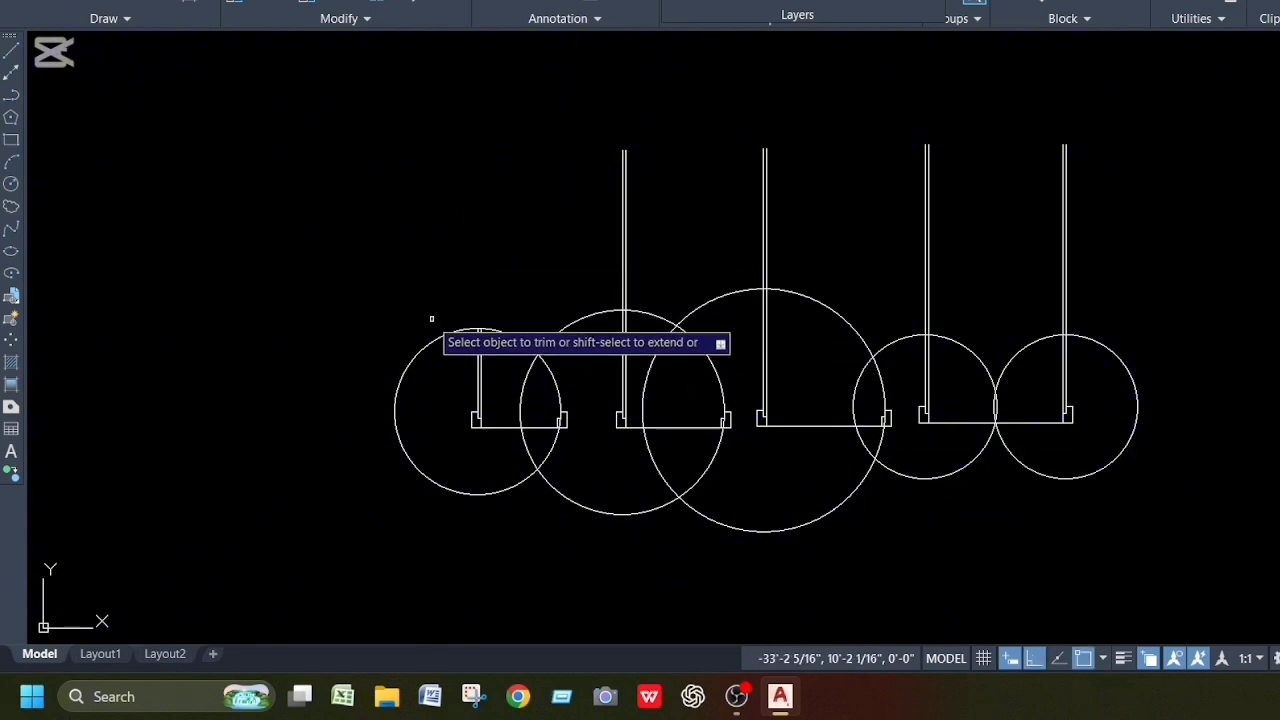
{"action": "left_click_drag", "start_coordinate": [425, 321], "coordinate": [421, 450]}
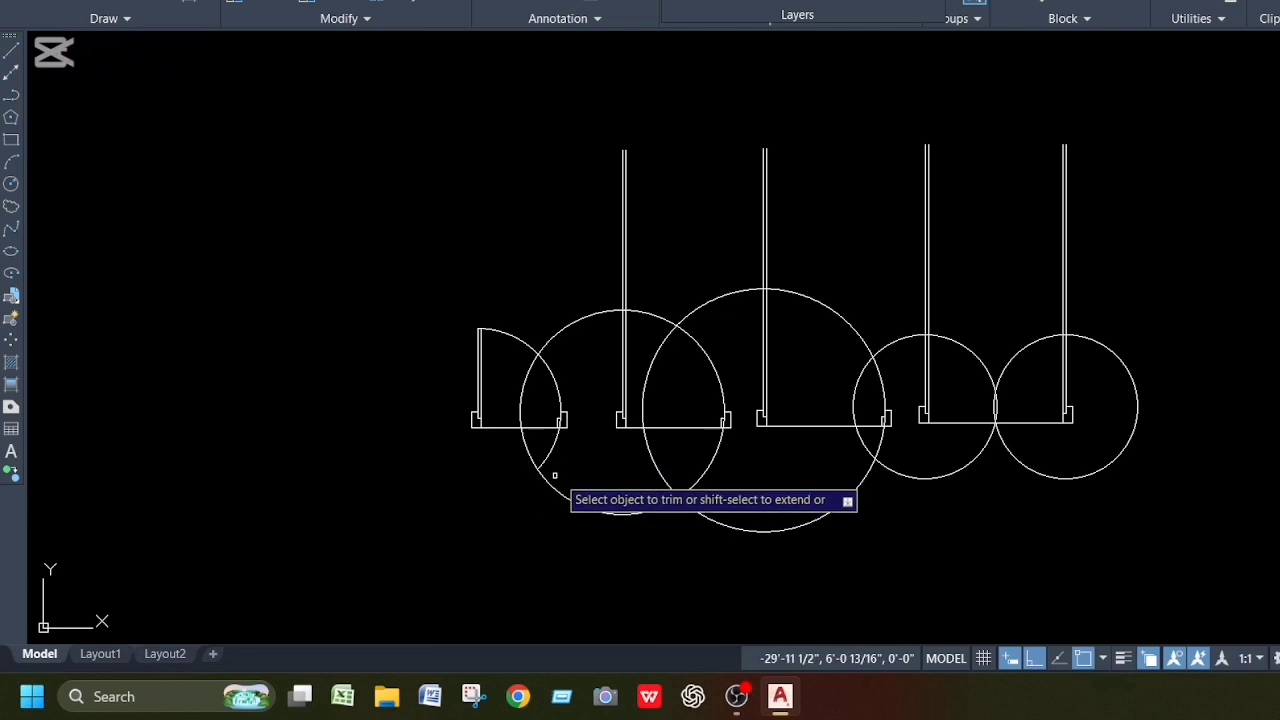
{"action": "left_click_drag", "start_coordinate": [558, 249], "coordinate": [723, 261]}
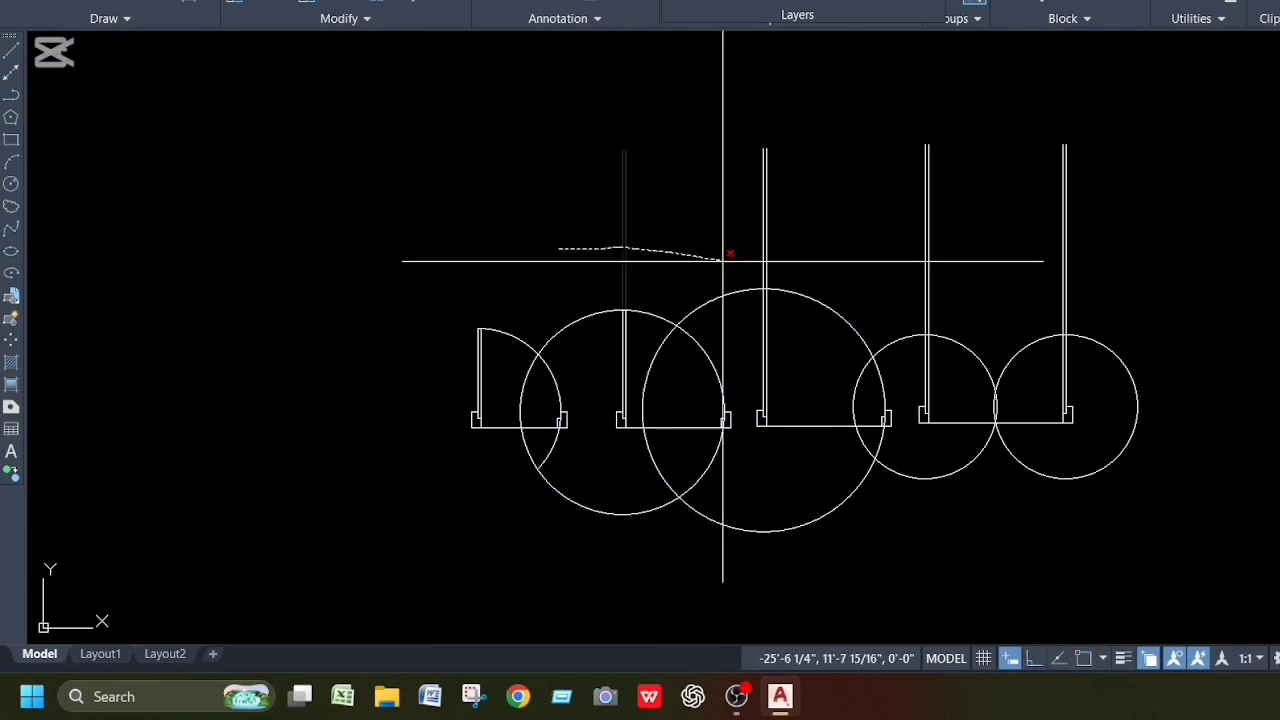
{"action": "left_click_drag", "start_coordinate": [1155, 305], "coordinate": [1158, 302]}
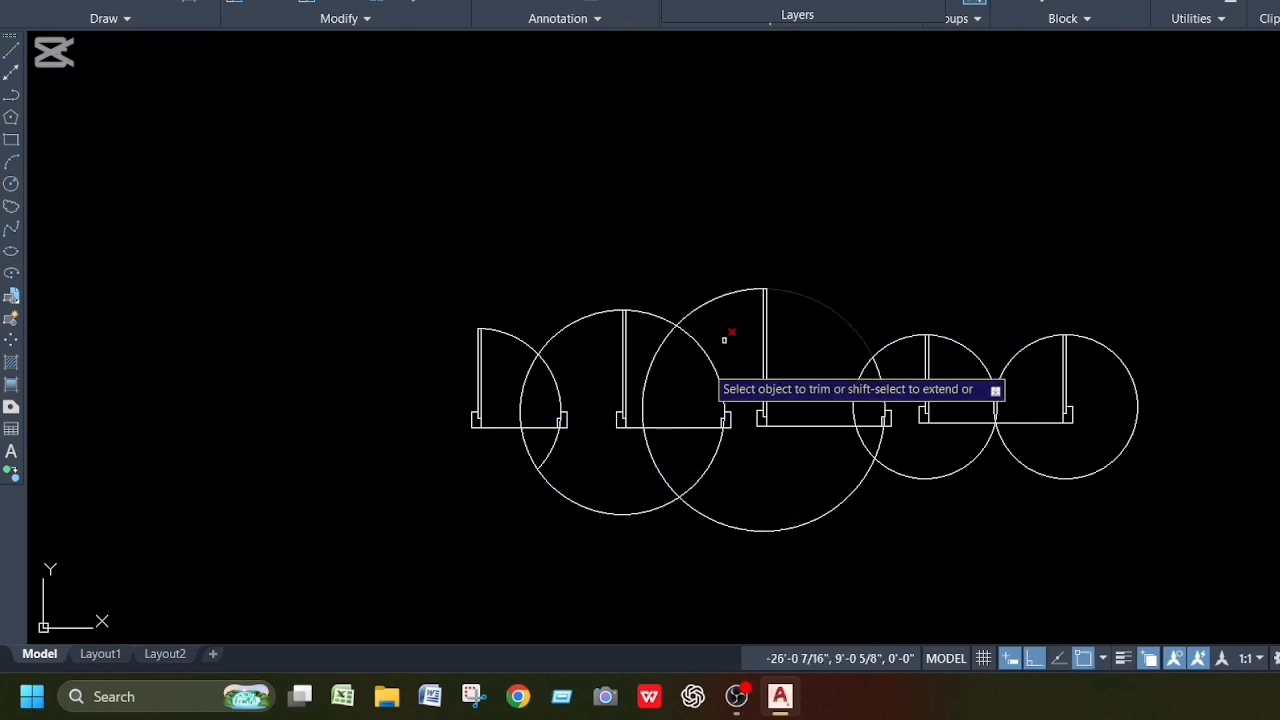
Step: Trim the second circle's left part where it overlaps the first door, plus the arc pieces just below the first base line
{"action": "scroll", "coordinate": [600, 375], "scroll_direction": "up", "scroll_amount": 4}
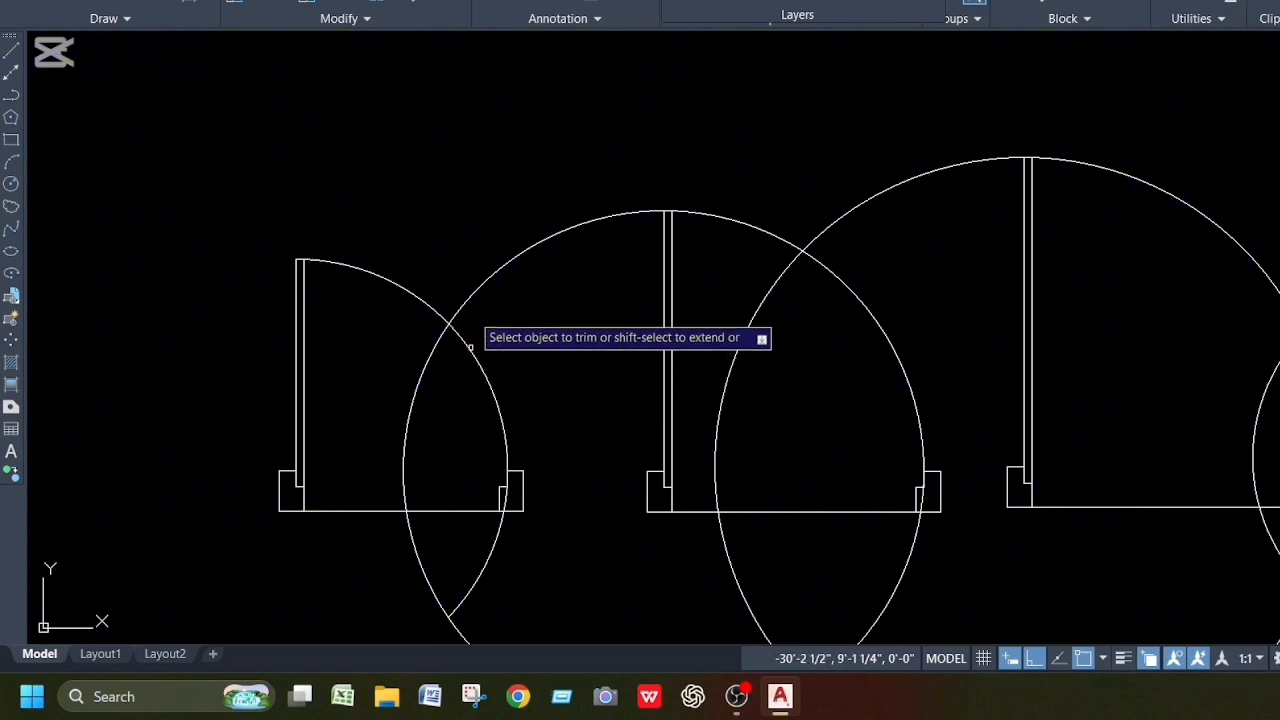
{"action": "left_click_drag", "start_coordinate": [527, 198], "coordinate": [548, 282]}
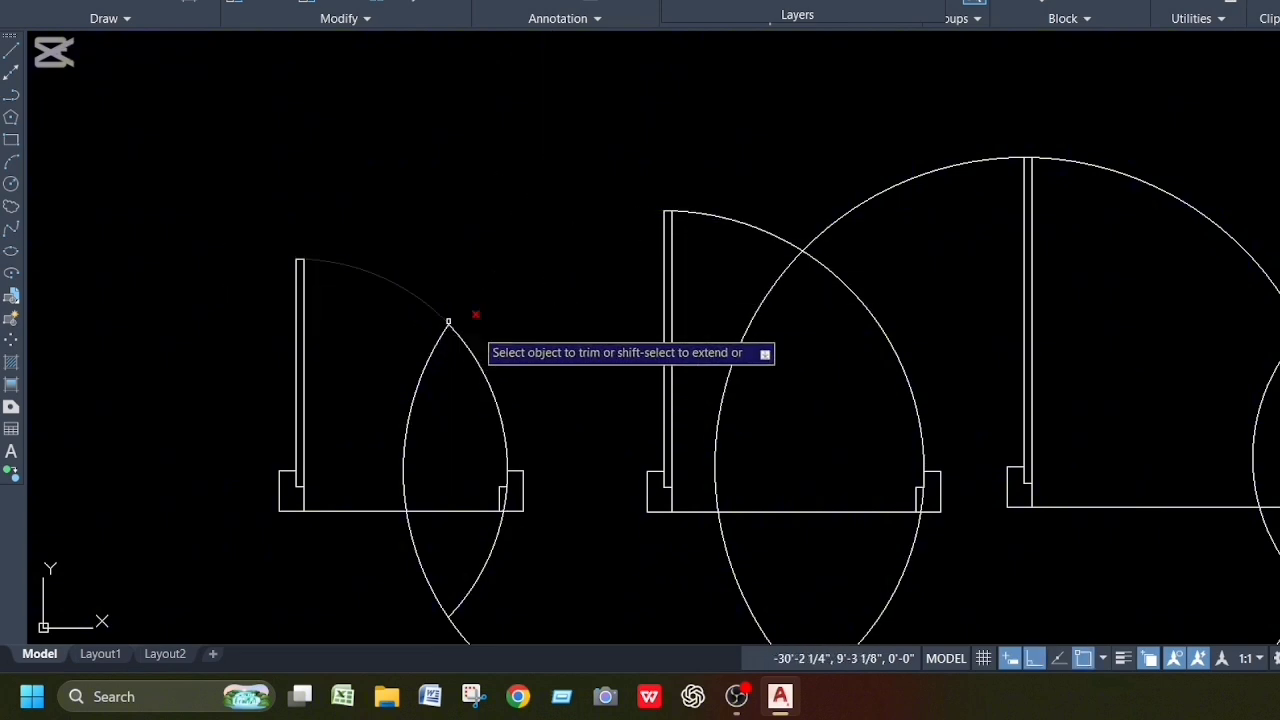
{"action": "left_click_drag", "start_coordinate": [432, 386], "coordinate": [379, 362]}
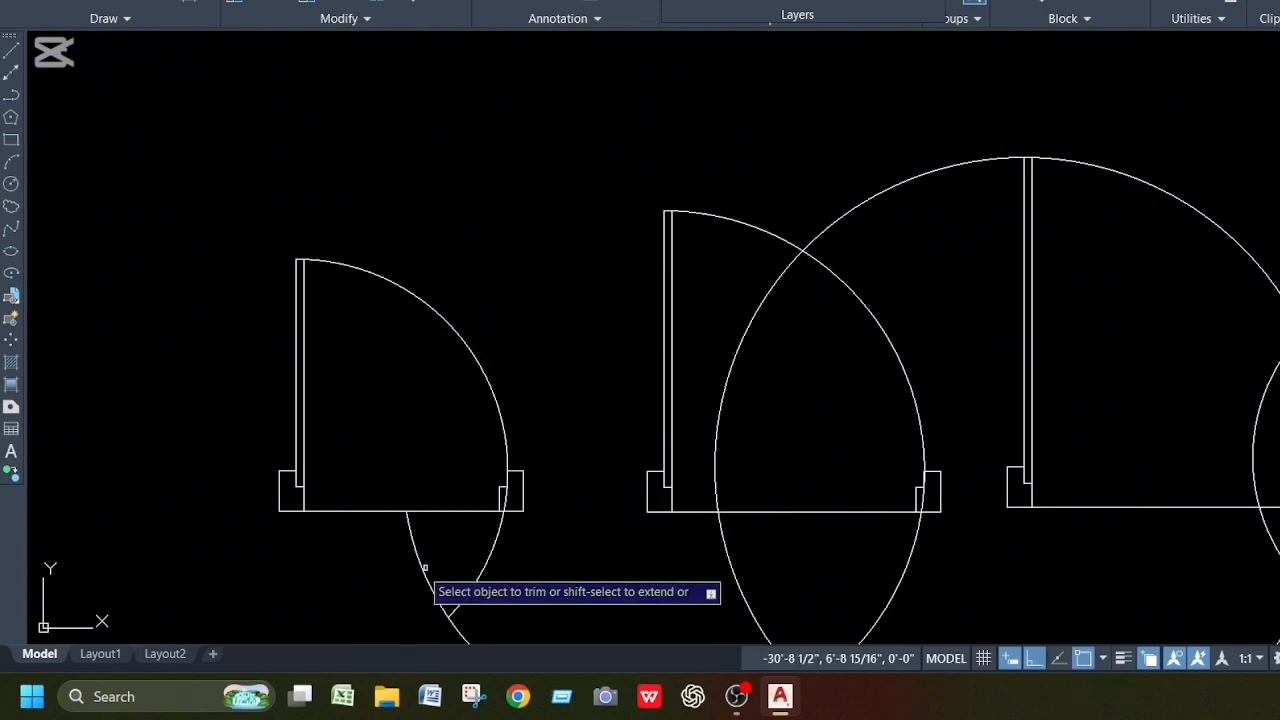
{"action": "left_click_drag", "start_coordinate": [391, 562], "coordinate": [532, 570]}
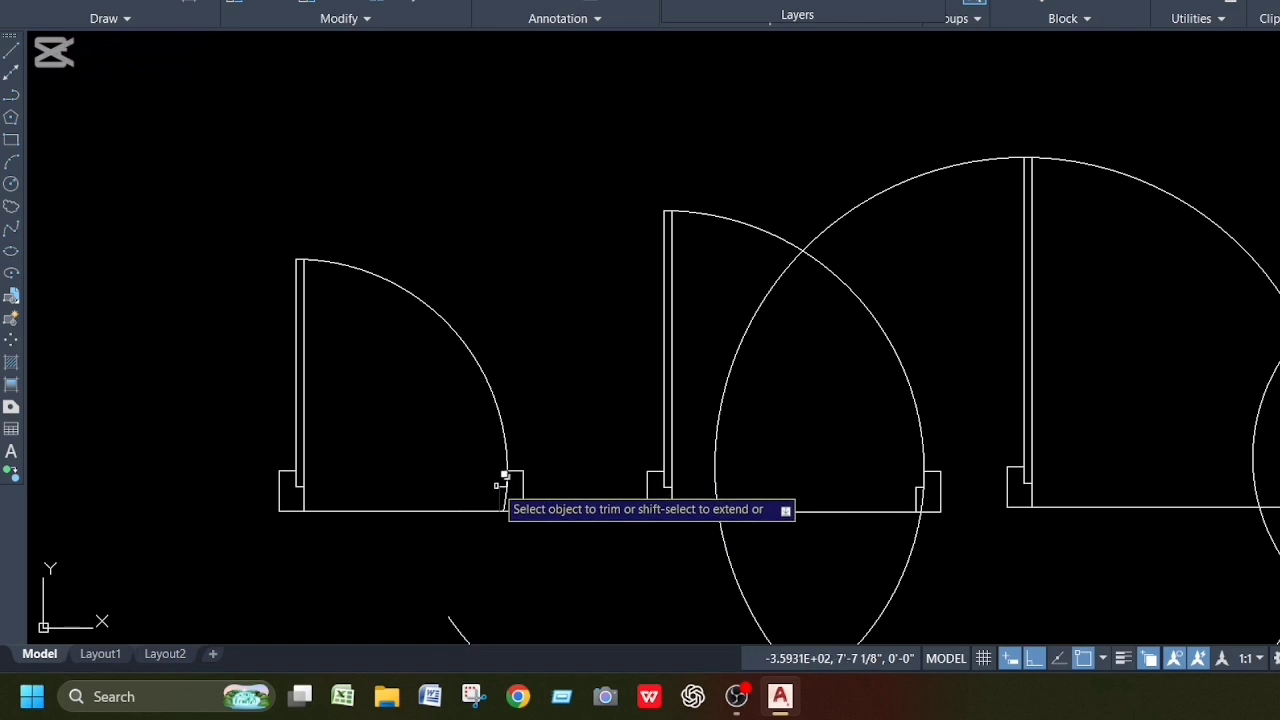
Step: Trim the arc remnants at the first door's right profile and the base line between its two profiles
{"action": "scroll", "coordinate": [500, 484], "scroll_direction": "up", "scroll_amount": 10}
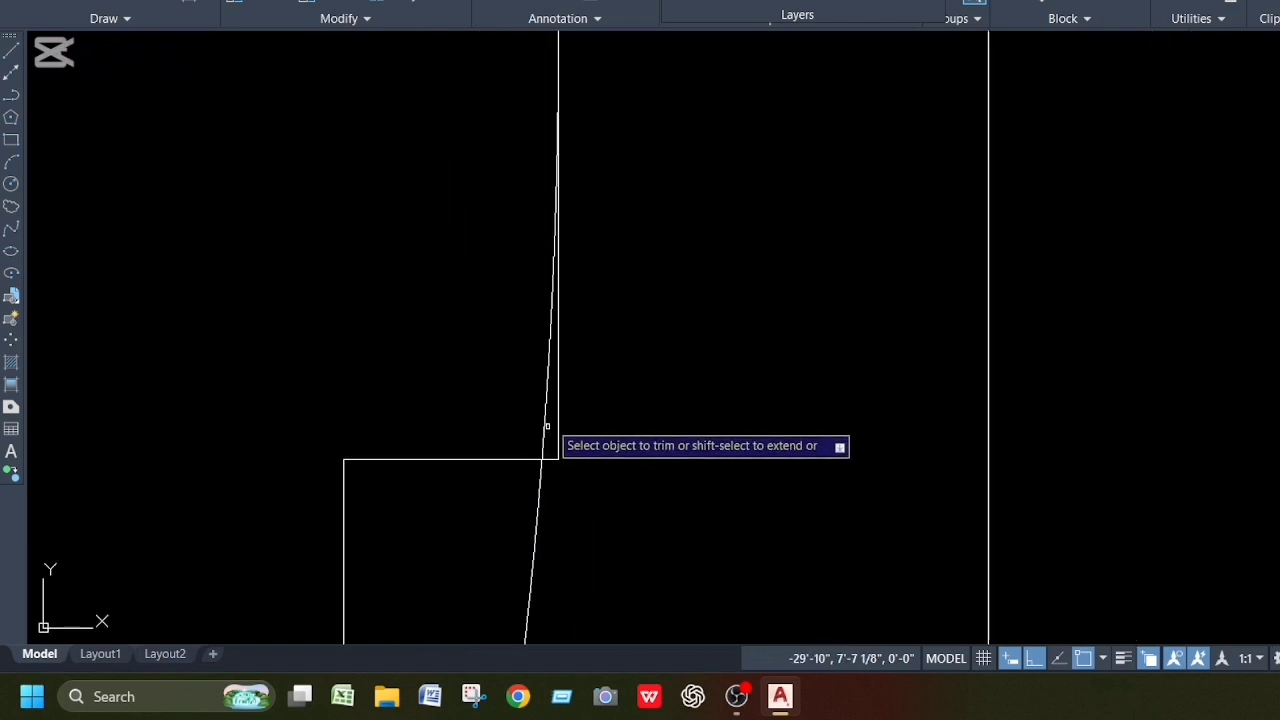
{"action": "scroll", "coordinate": [547, 426], "scroll_direction": "up", "scroll_amount": 3}
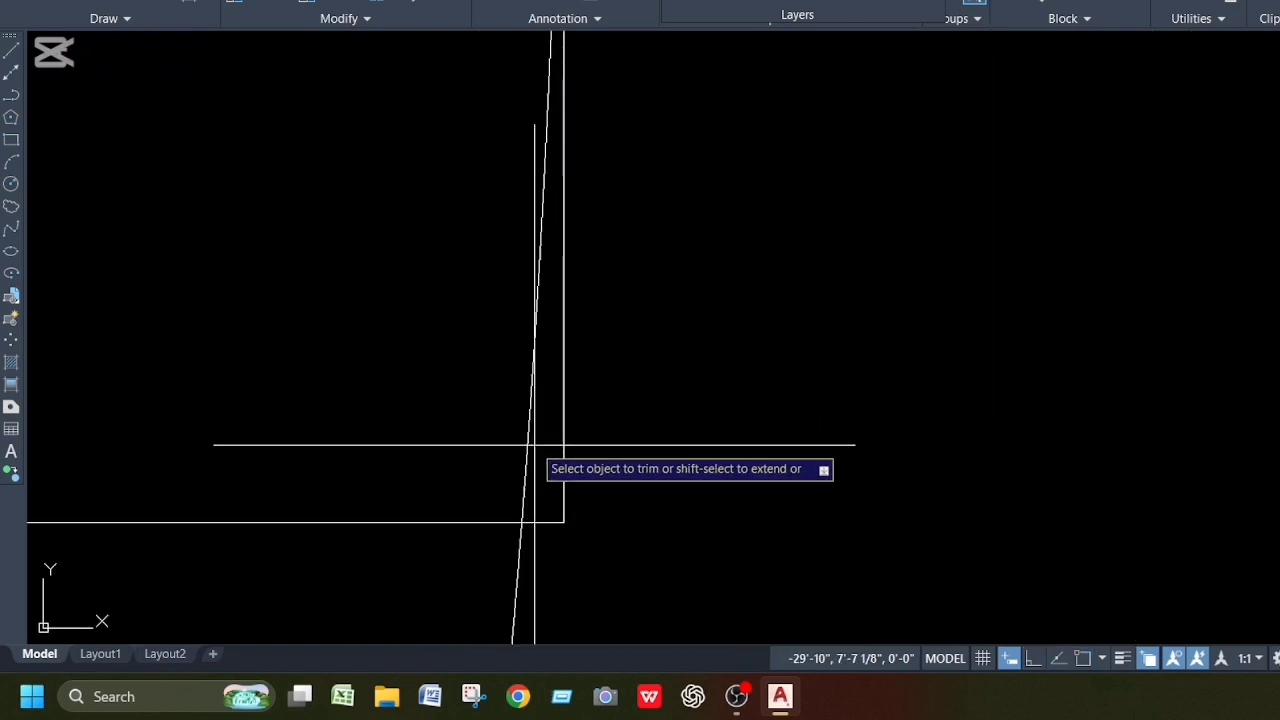
{"action": "left_click_drag", "start_coordinate": [534, 445], "coordinate": [484, 440]}
{"action": "left_click_drag", "start_coordinate": [490, 583], "coordinate": [560, 590]}
{"action": "scroll", "coordinate": [573, 467], "scroll_direction": "down", "scroll_amount": 5}
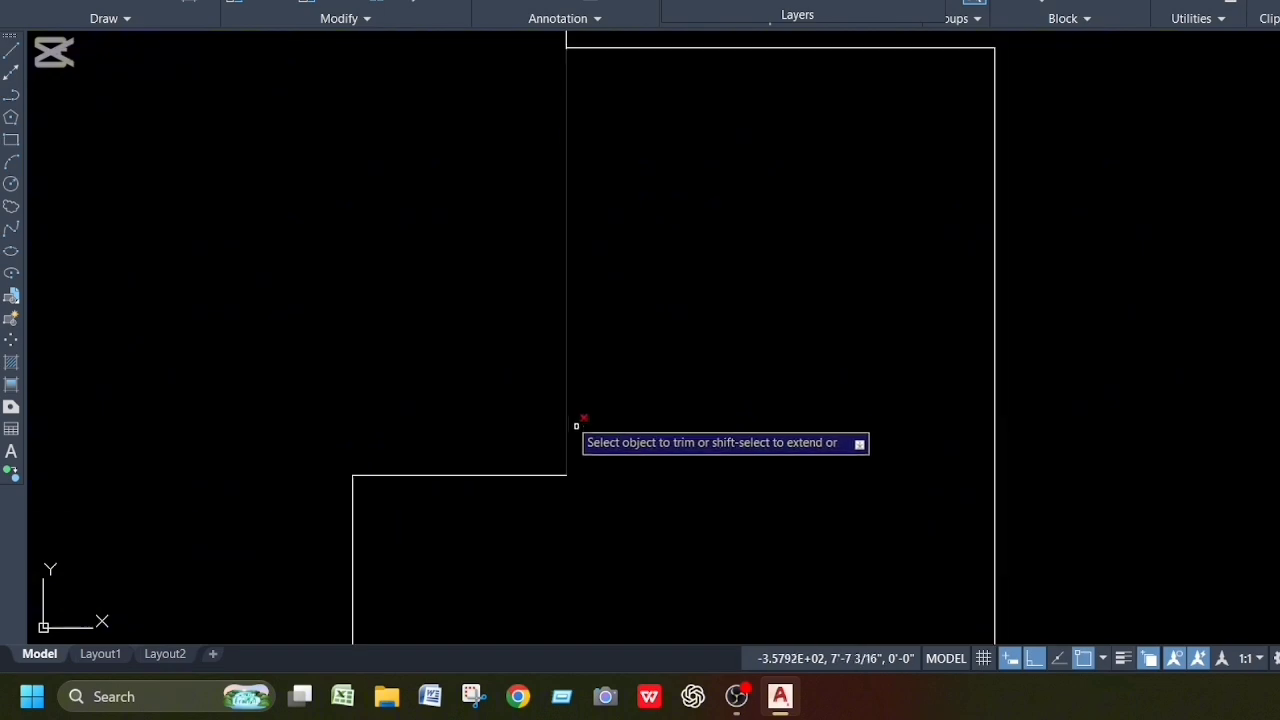
{"action": "scroll", "coordinate": [576, 426], "scroll_direction": "down", "scroll_amount": 5}
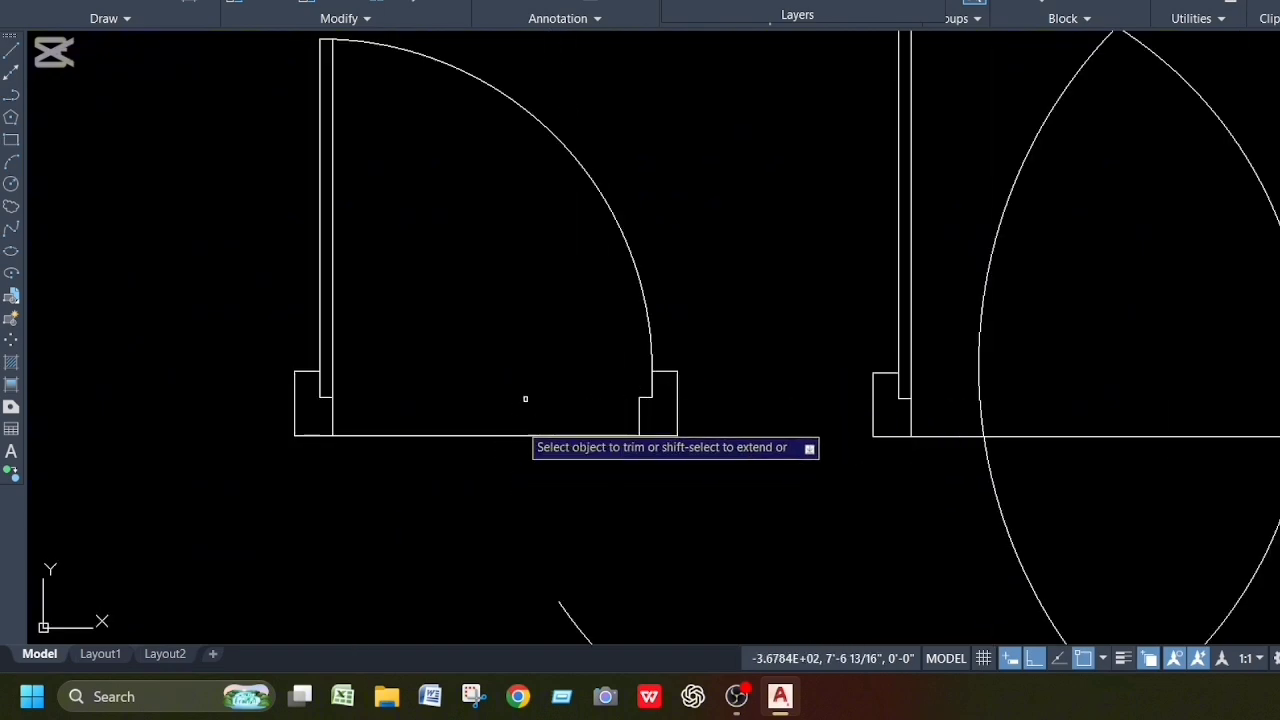
{"action": "left_click_drag", "start_coordinate": [525, 399], "coordinate": [523, 483]}
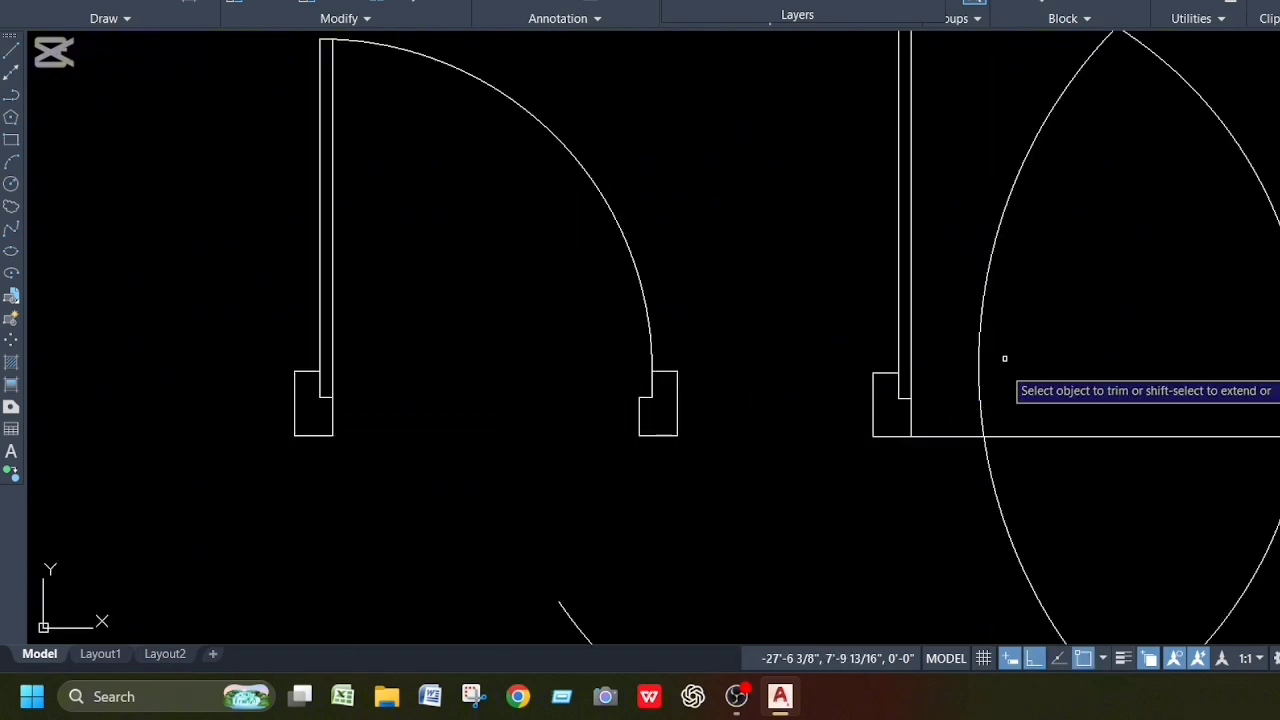
Step: Trim the third circle's left part out of the second door and the arc pieces just below the second base line
{"action": "scroll", "coordinate": [1004, 358], "scroll_direction": "down", "scroll_amount": 5}
{"action": "scroll", "coordinate": [1004, 275], "scroll_direction": "up", "scroll_amount": 5}
{"action": "left_click_drag", "start_coordinate": [957, 250], "coordinate": [994, 320]}
{"action": "left_click", "coordinate": [1135, 102]}
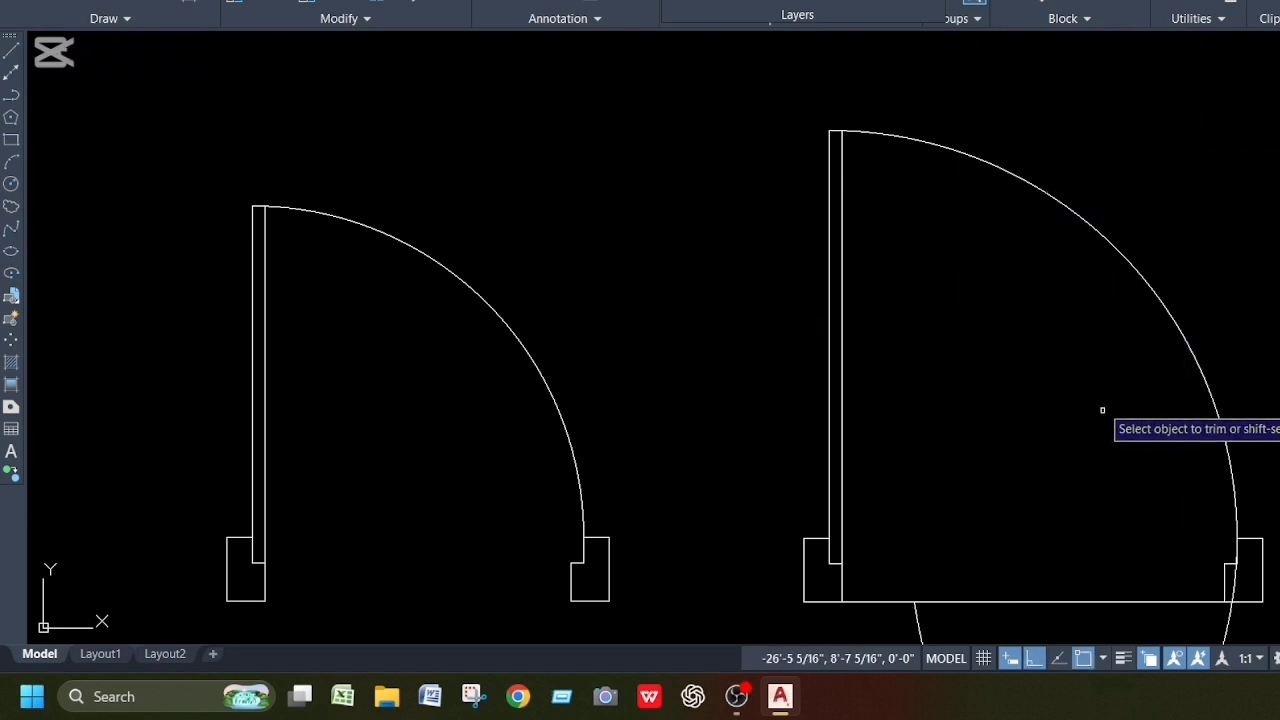
{"action": "scroll", "coordinate": [1103, 409], "scroll_direction": "down", "scroll_amount": 2}
{"action": "left_click_drag", "start_coordinate": [960, 563], "coordinate": [1189, 597]}
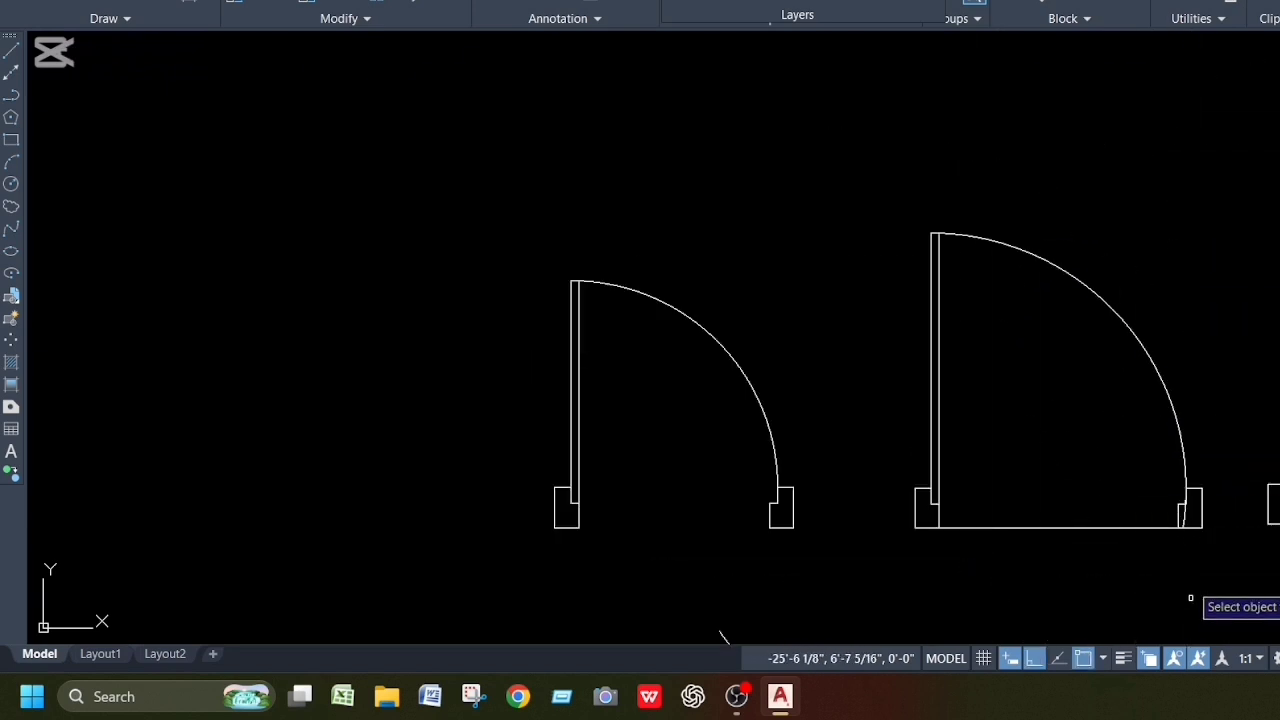
Step: Trim the arc remnants at the second door's right profile and the base line between its two profiles
{"action": "scroll", "coordinate": [1116, 489], "scroll_direction": "down", "scroll_amount": 1}
{"action": "scroll", "coordinate": [1165, 496], "scroll_direction": "up", "scroll_amount": 3}
{"action": "scroll", "coordinate": [1165, 495], "scroll_direction": "up", "scroll_amount": 5}
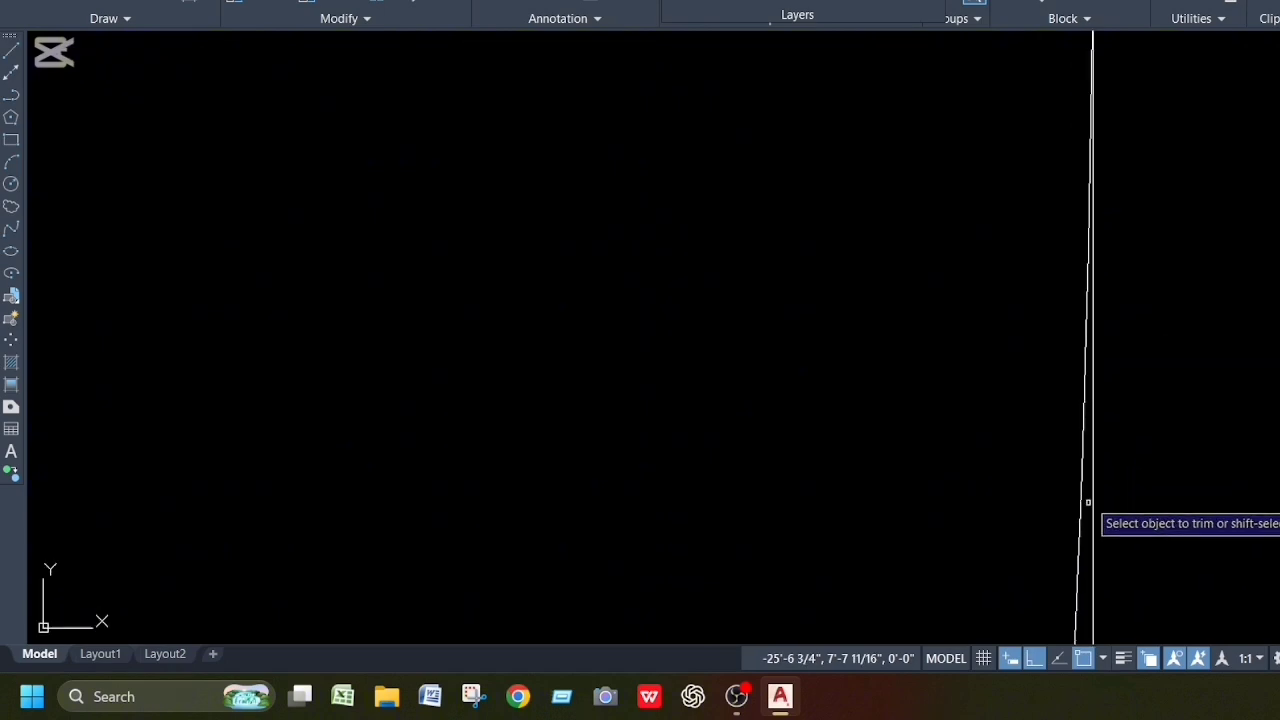
{"action": "scroll", "coordinate": [1075, 487], "scroll_direction": "down", "scroll_amount": 5}
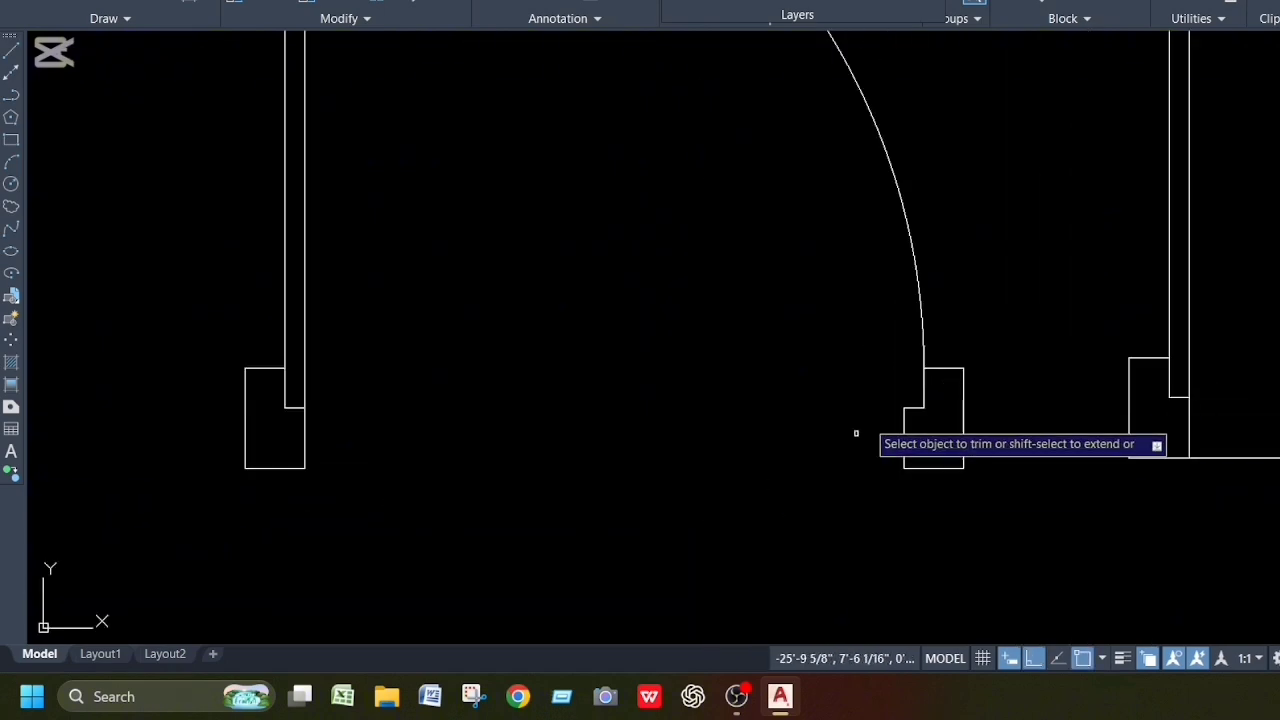
Step: Remove the leftover lower arcs of the second and third circles, and trim the fourth circle's part crossing the third door
{"action": "scroll", "coordinate": [914, 423], "scroll_direction": "down", "scroll_amount": 4}
{"action": "scroll", "coordinate": [914, 424], "scroll_direction": "up", "scroll_amount": 5}
{"action": "scroll", "coordinate": [780, 490], "scroll_direction": "down", "scroll_amount": 4}
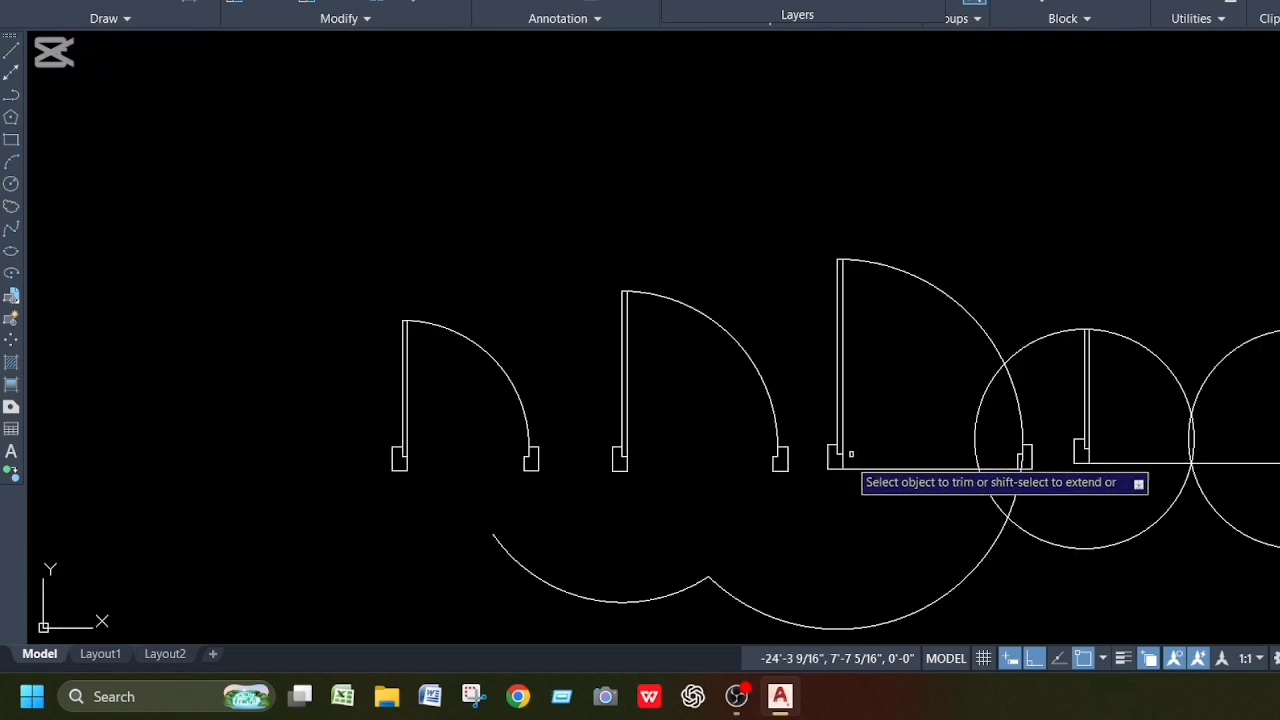
{"action": "left_click", "coordinate": [823, 608]}
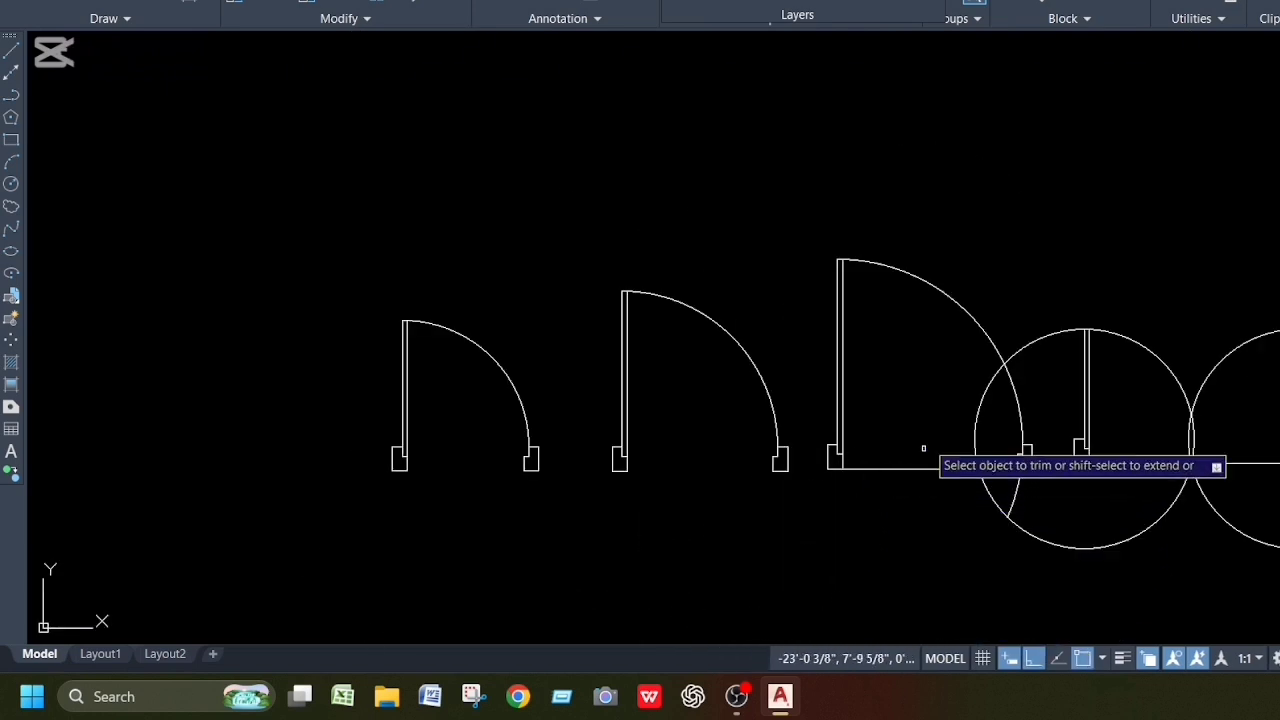
{"action": "scroll", "coordinate": [920, 446], "scroll_direction": "up", "scroll_amount": 2}
{"action": "scroll", "coordinate": [928, 286], "scroll_direction": "up", "scroll_amount": 2}
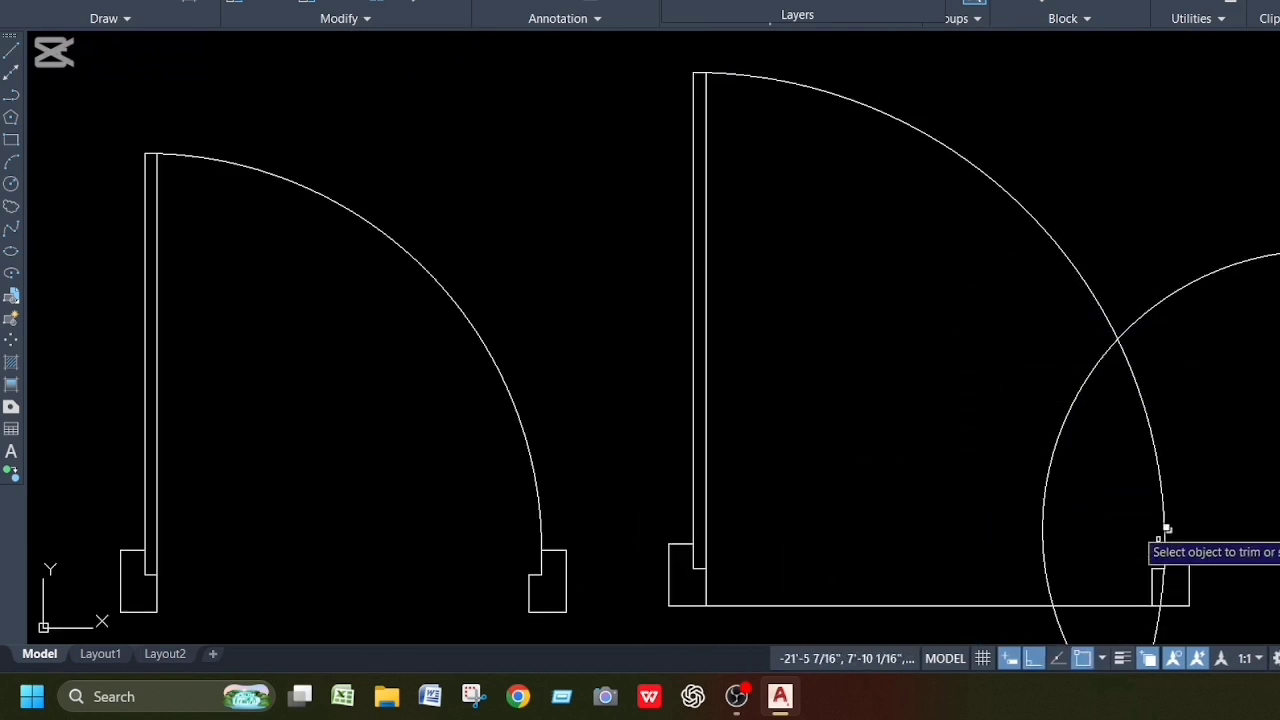
{"action": "left_click", "coordinate": [1048, 500]}
Step: Trim the arc remnants at the third door's right profile
{"action": "scroll", "coordinate": [1158, 585], "scroll_direction": "up", "scroll_amount": 4}
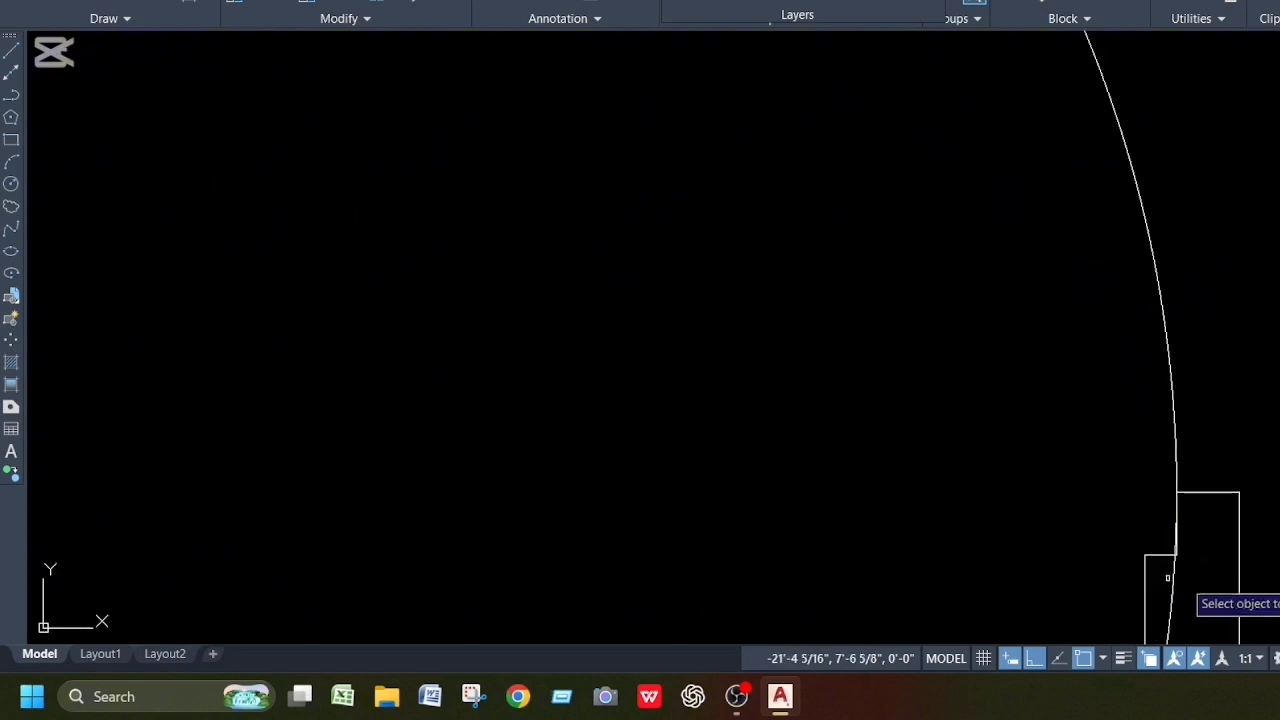
{"action": "scroll", "coordinate": [1182, 592], "scroll_direction": "up", "scroll_amount": 2}
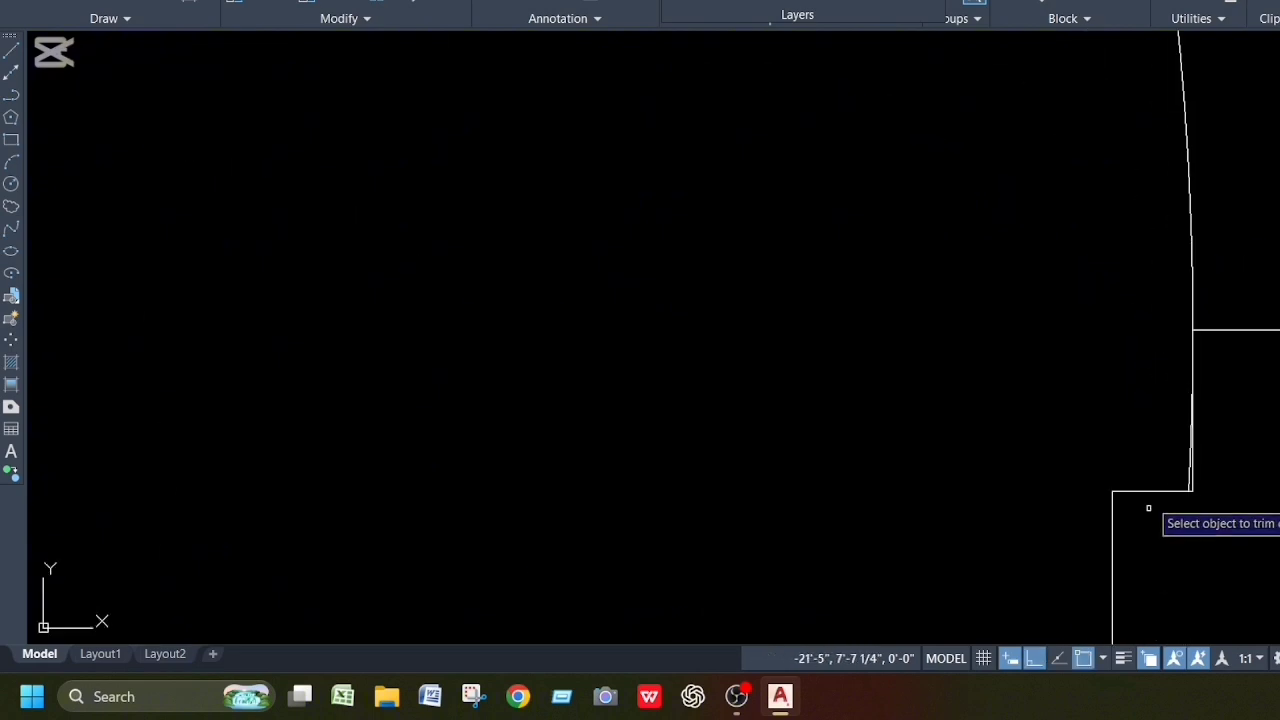
{"action": "scroll", "coordinate": [1148, 508], "scroll_direction": "up", "scroll_amount": 3}
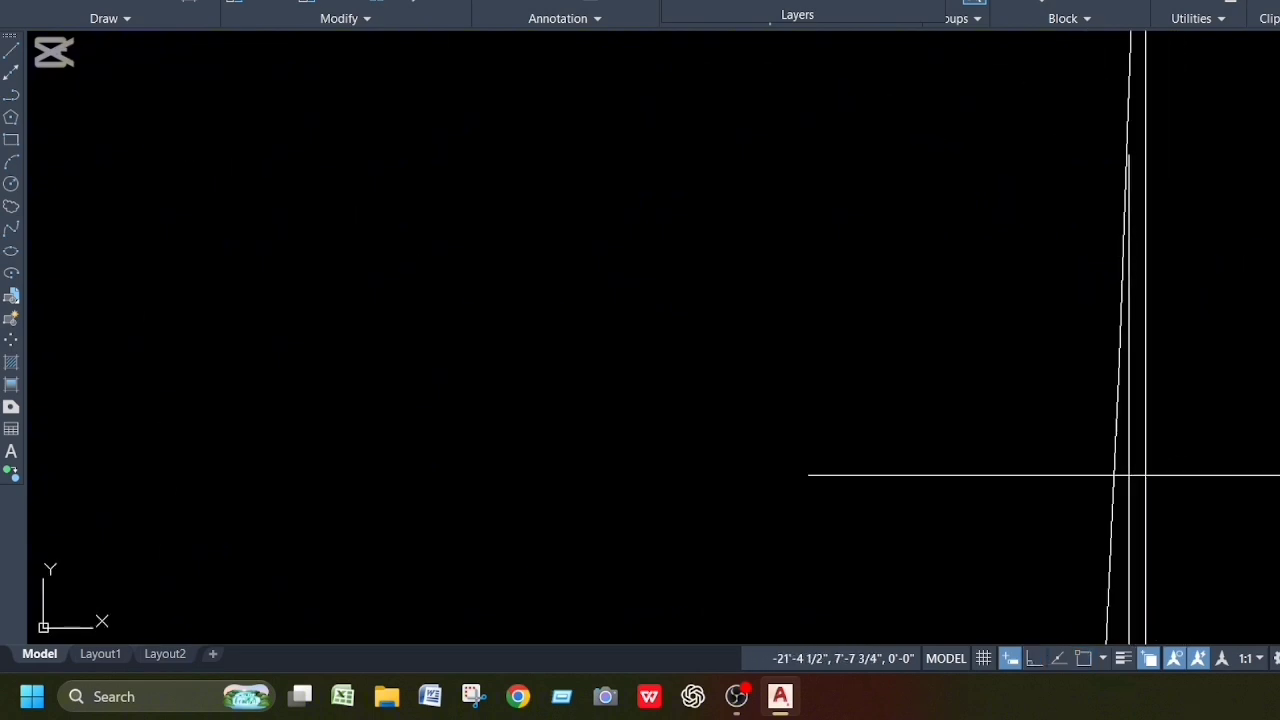
{"action": "scroll", "coordinate": [1037, 457], "scroll_direction": "down", "scroll_amount": 10}
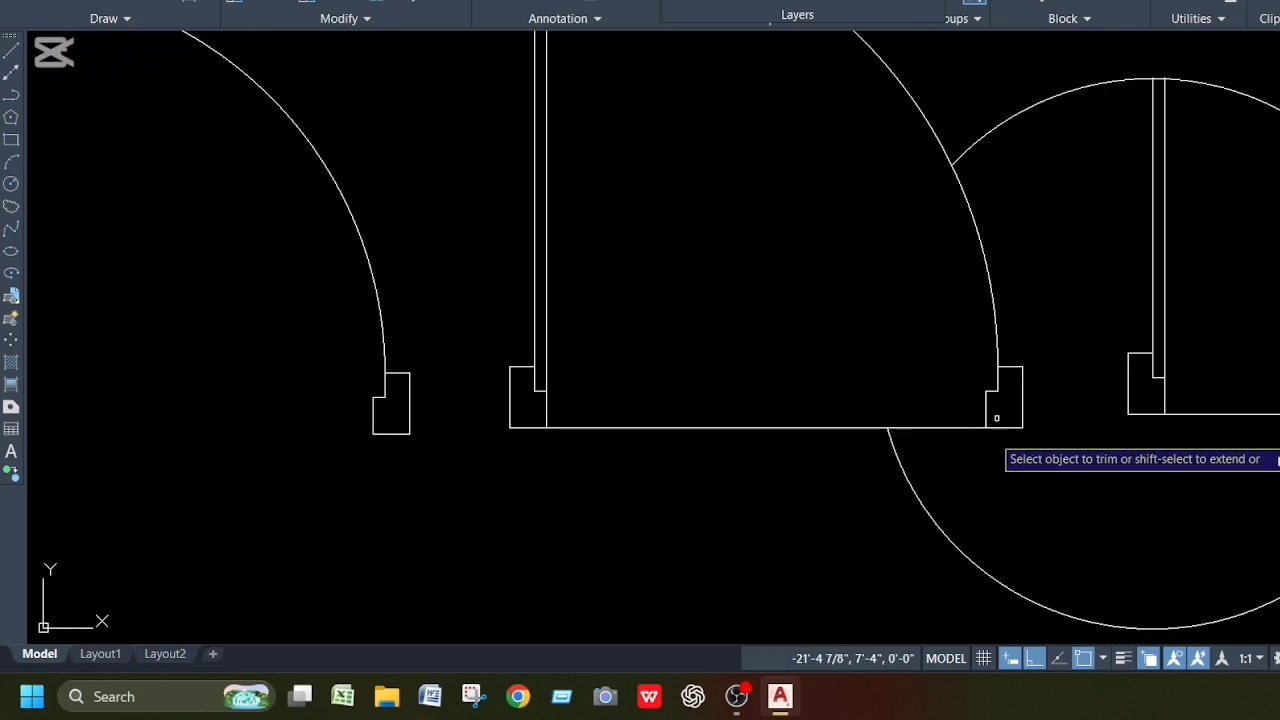
Step: Remove the fourth circle's leftover lower and left arcs, and trim the base line between the third door's two profiles
{"action": "left_click", "coordinate": [916, 502]}
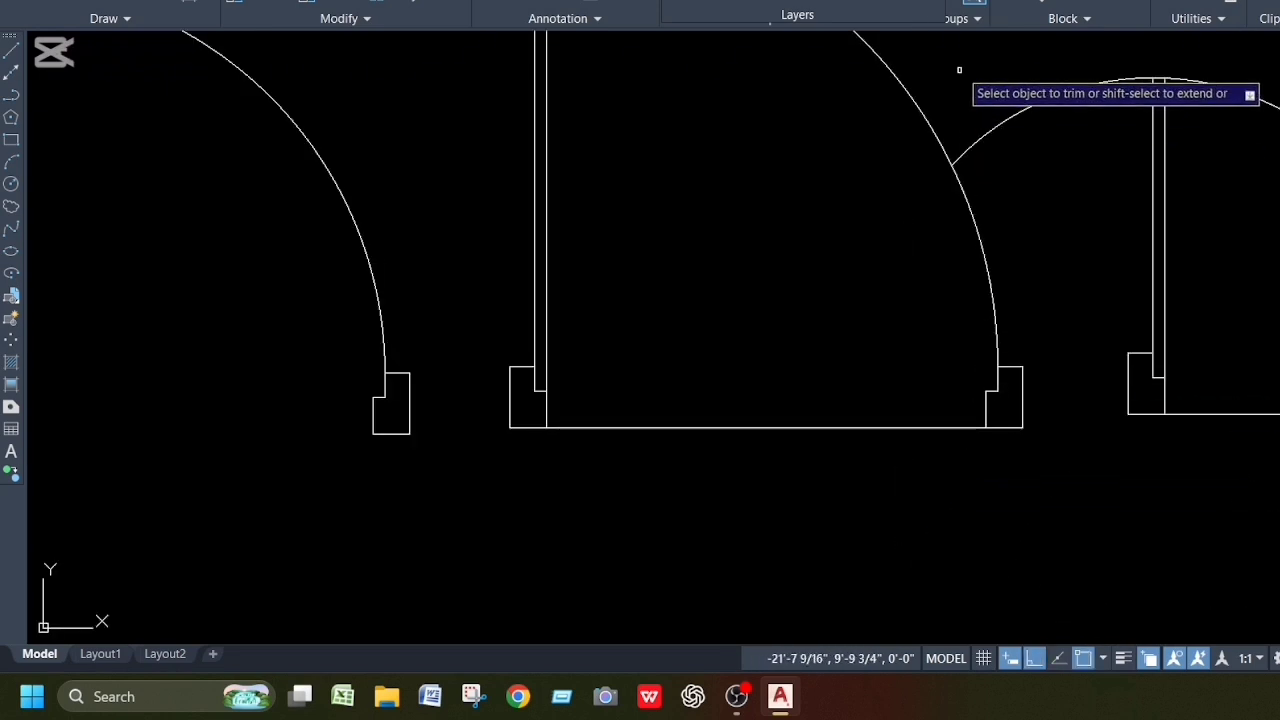
{"action": "left_click", "coordinate": [994, 120]}
{"action": "left_click_drag", "start_coordinate": [773, 400], "coordinate": [793, 482]}
Step: Trim the double door's excess circle parts, the overlapping arc pieces at its centre and the base line between its profiles
{"action": "scroll", "coordinate": [914, 363], "scroll_direction": "down", "scroll_amount": 5}
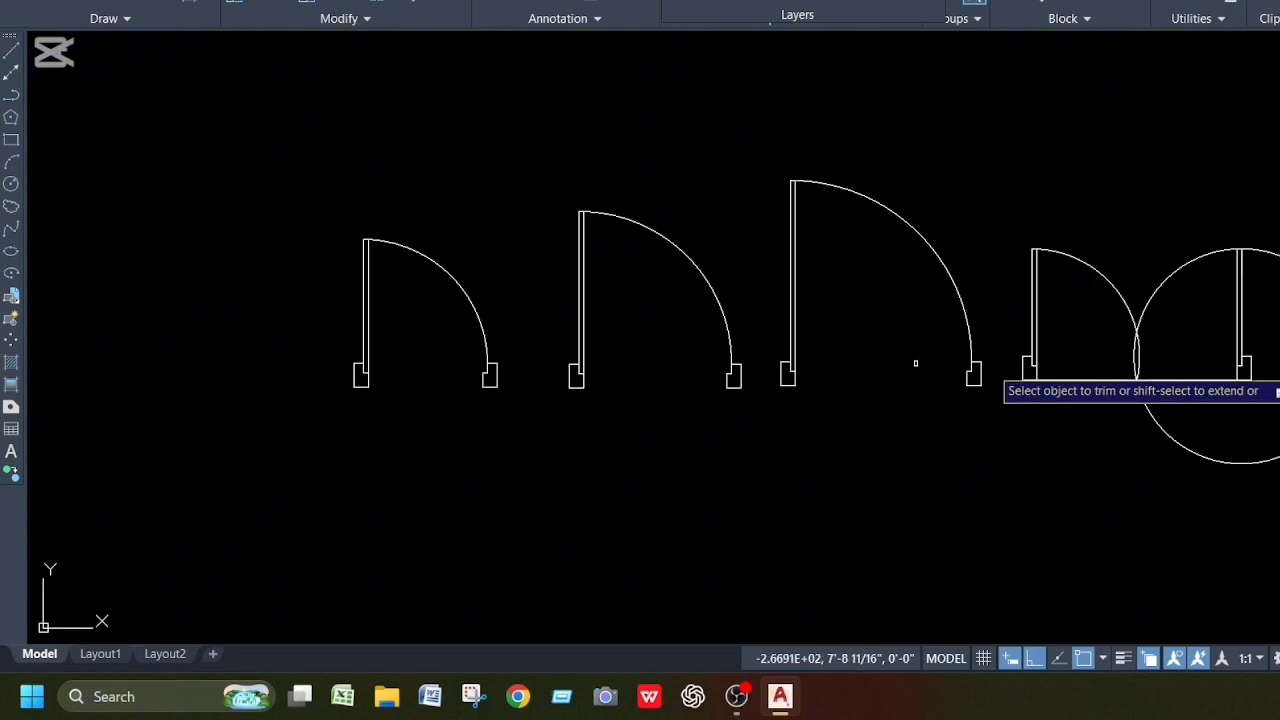
{"action": "scroll", "coordinate": [1166, 351], "scroll_direction": "up", "scroll_amount": 5}
{"action": "scroll", "coordinate": [1089, 371], "scroll_direction": "down", "scroll_amount": 3}
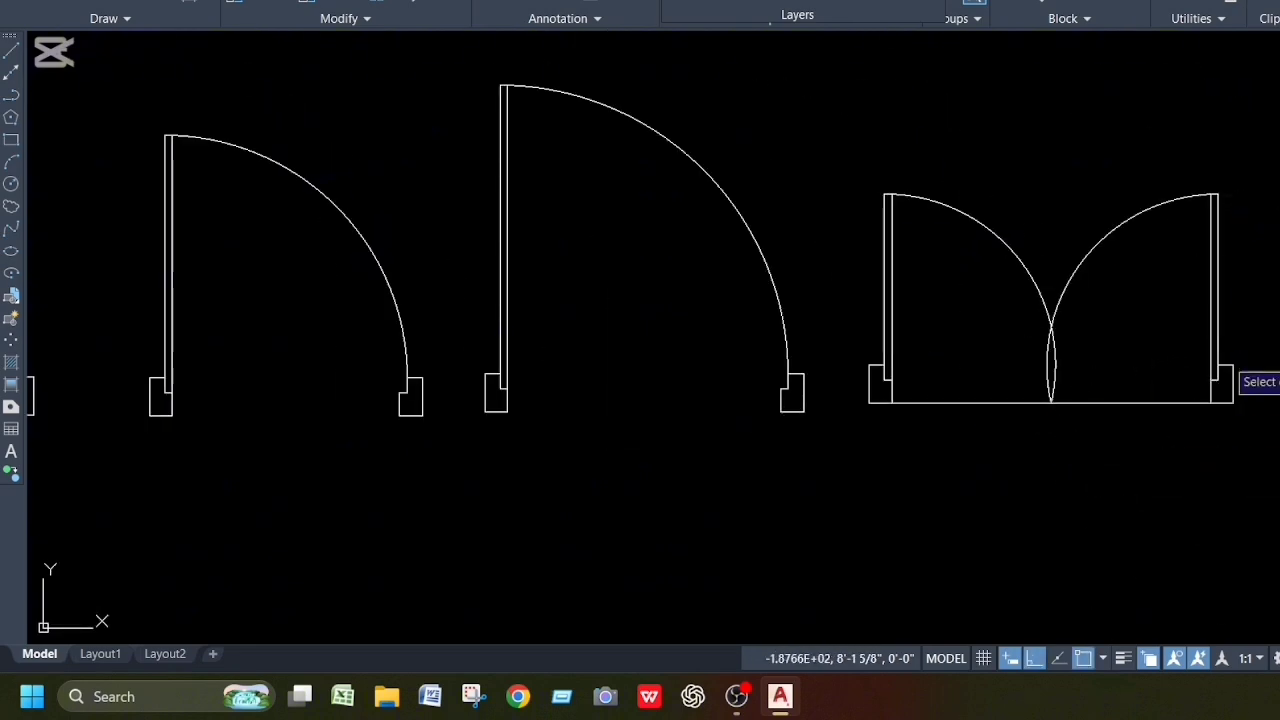
{"action": "mouse_move", "coordinate": [1026, 360]}
{"action": "left_mouse_down"}
{"action": "mouse_move", "coordinate": [1114, 366]}
{"action": "mouse_move", "coordinate": [1091, 501]}
{"action": "left_mouse_up"}
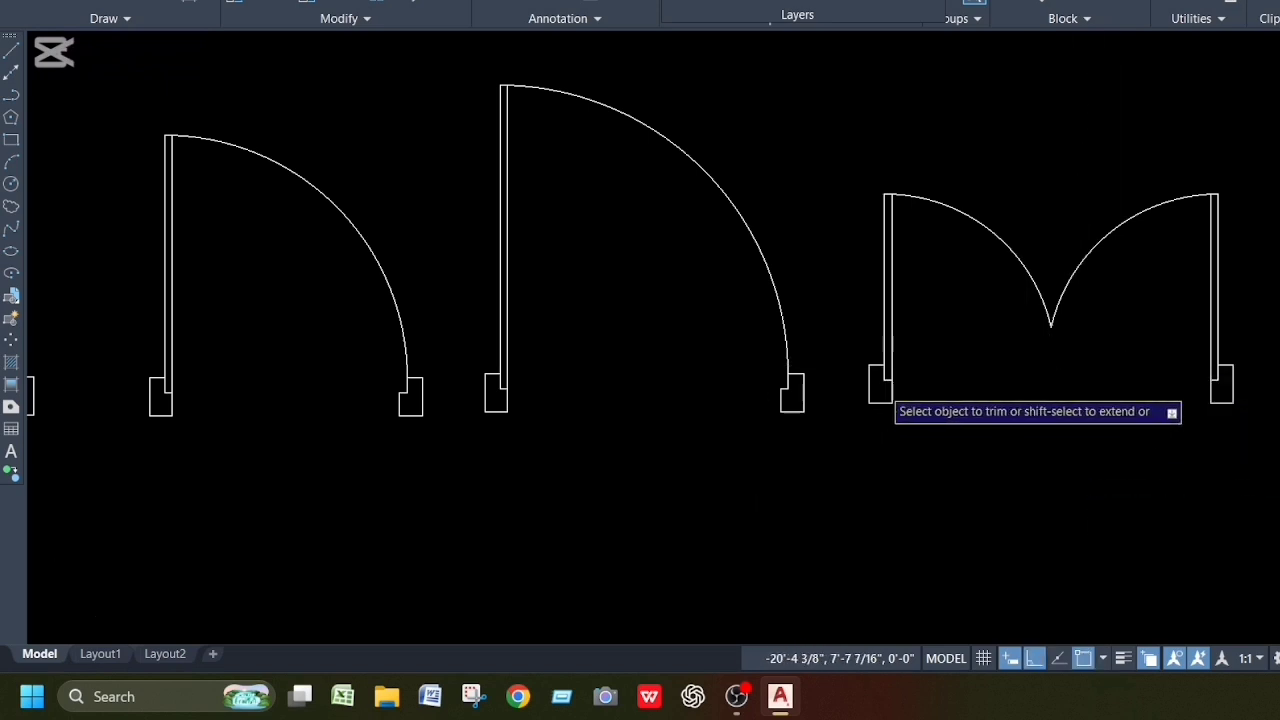
Step: Extend the top edges of the first and second doors' left profiles across the leaf thickness
{"action": "scroll", "coordinate": [879, 388], "scroll_direction": "down", "scroll_amount": 4}
{"action": "scroll", "coordinate": [474, 354], "scroll_direction": "up", "scroll_amount": 3}
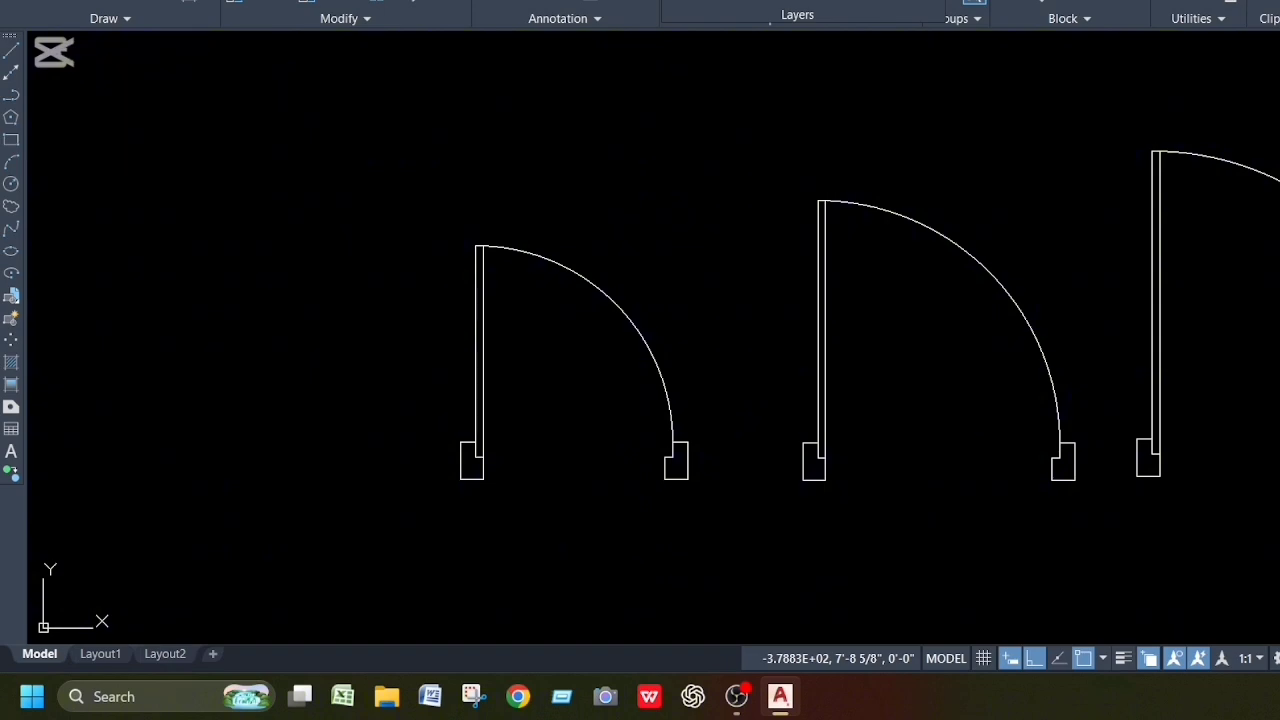
{"action": "scroll", "coordinate": [450, 467], "scroll_direction": "up", "scroll_amount": 2}
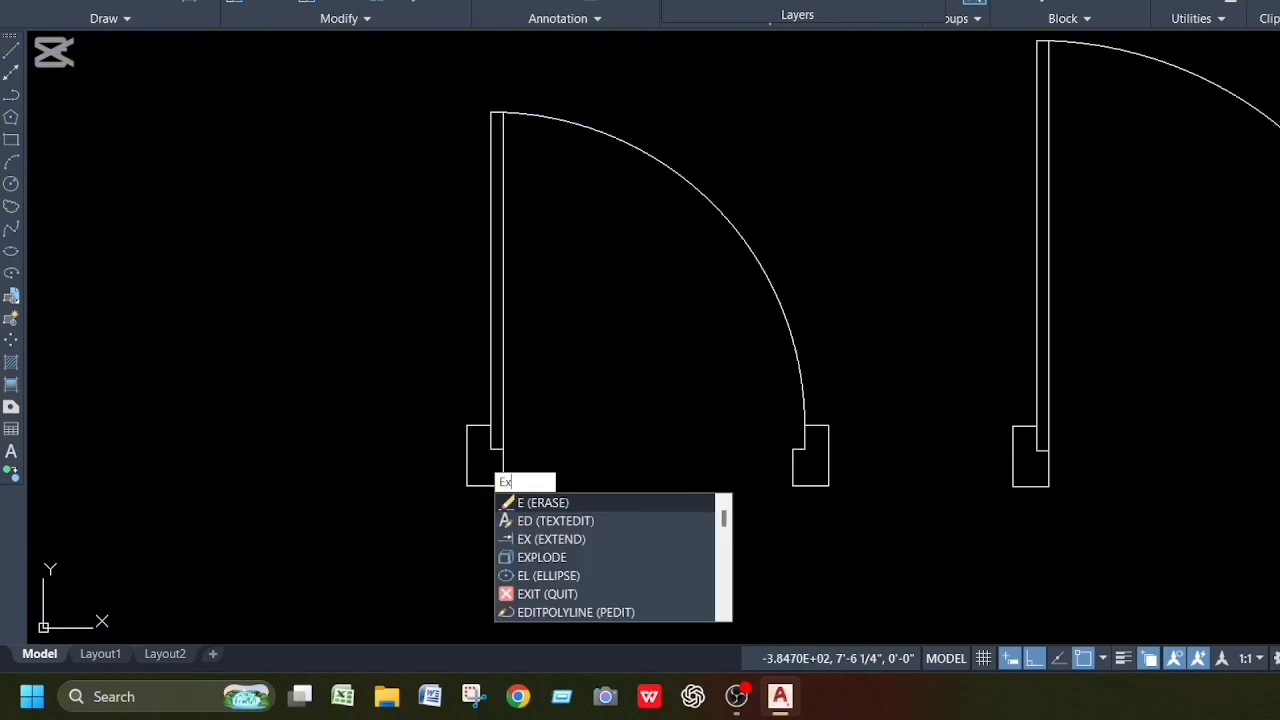
{"action": "key", "text": "Return"}
{"action": "scroll", "coordinate": [494, 422], "scroll_direction": "up", "scroll_amount": 4}
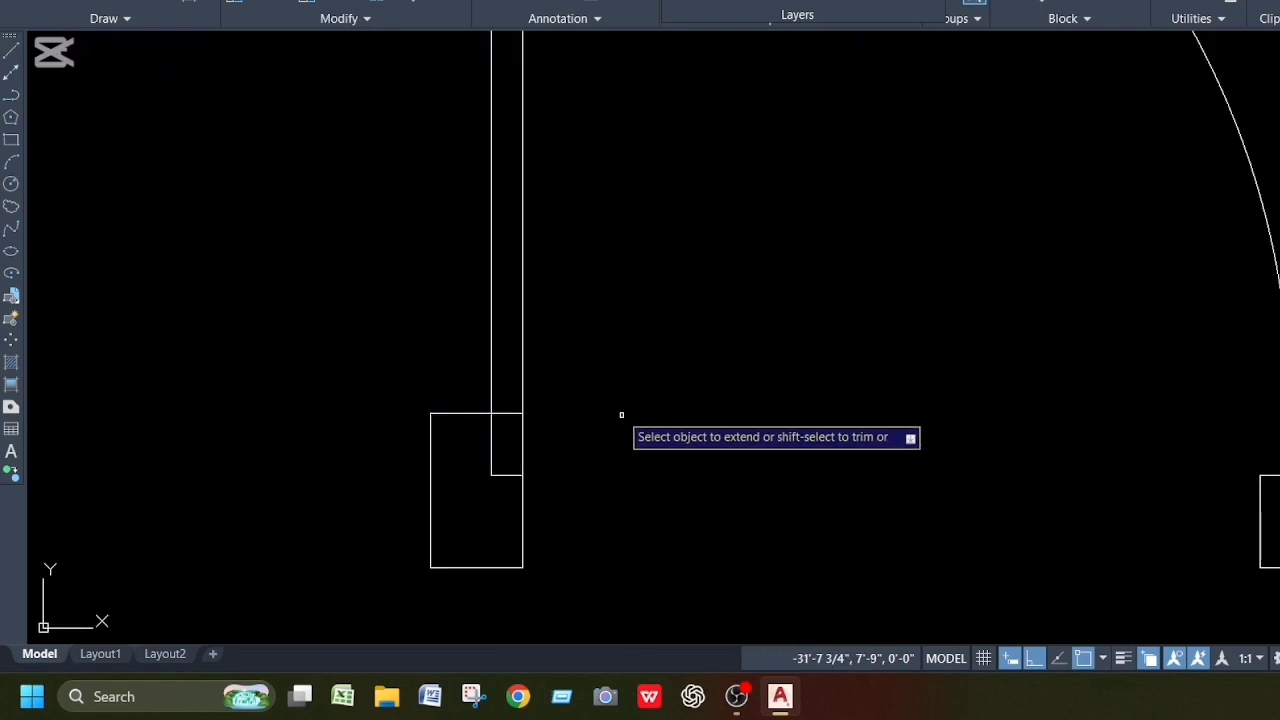
{"action": "scroll", "coordinate": [640, 418], "scroll_direction": "down", "scroll_amount": 4}
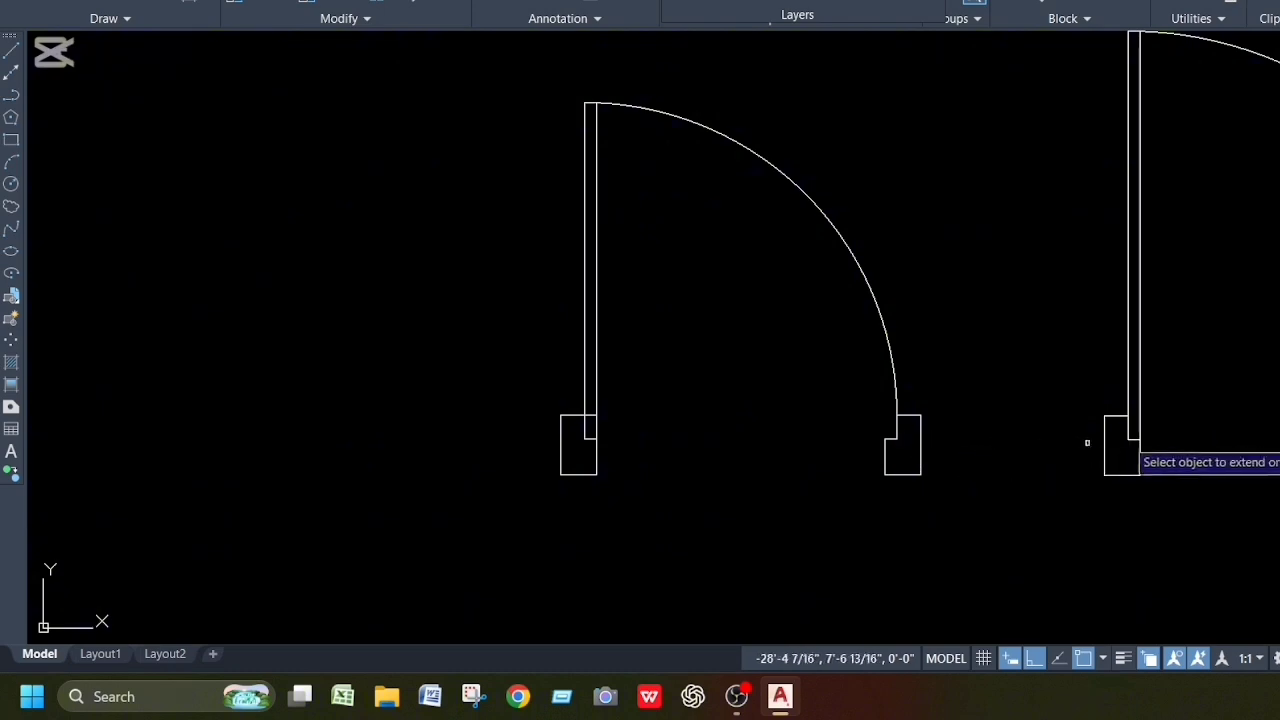
{"action": "scroll", "coordinate": [1150, 424], "scroll_direction": "up", "scroll_amount": 4}
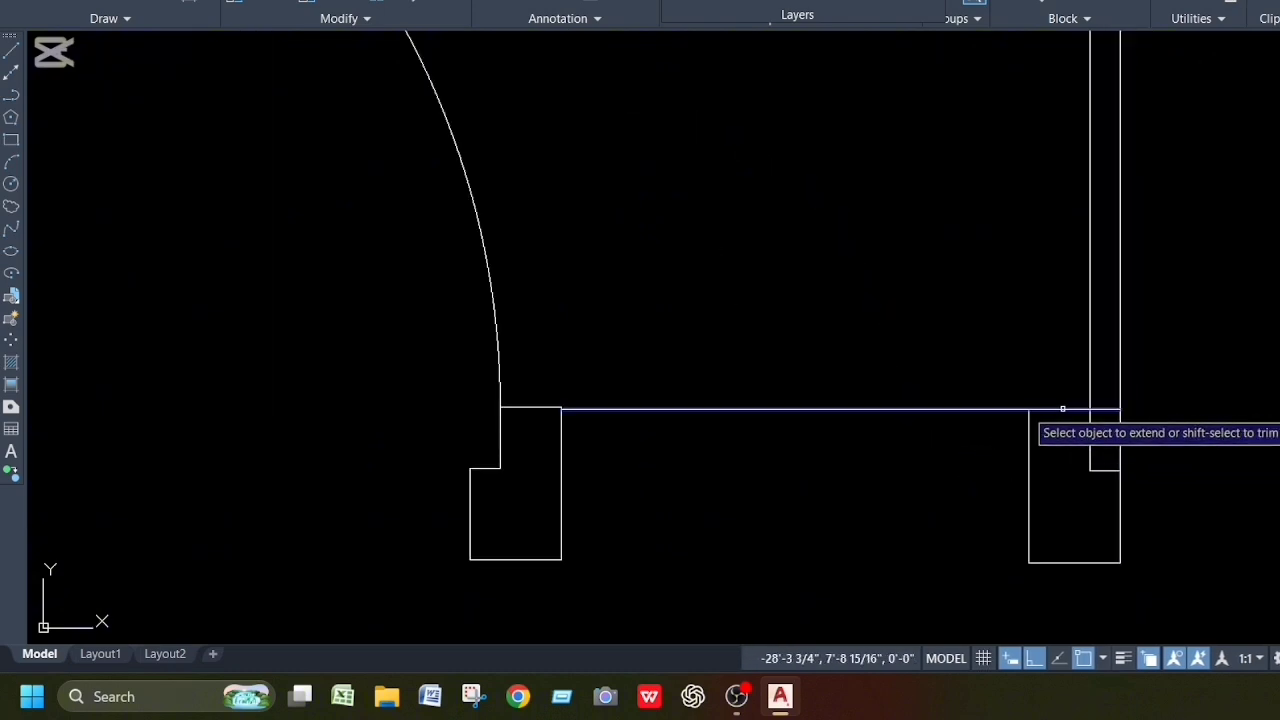
{"action": "scroll", "coordinate": [1062, 408], "scroll_direction": "down", "scroll_amount": 5}
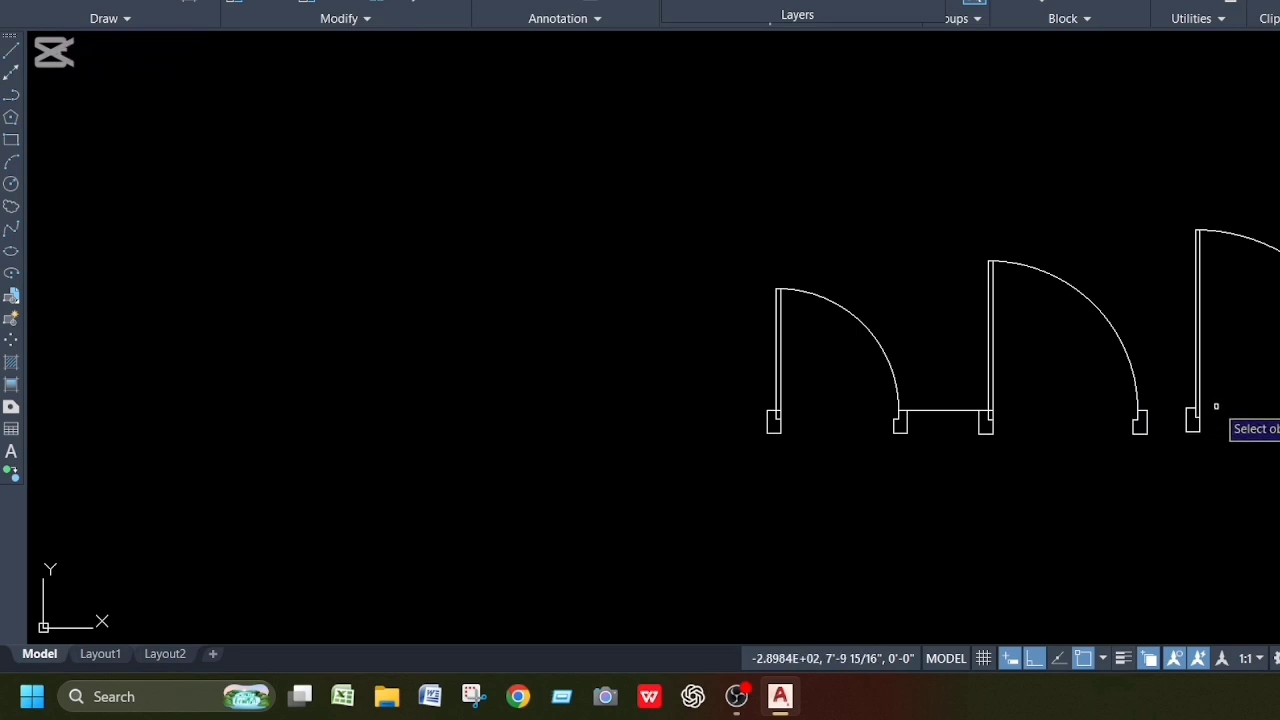
Step: Extend the top edge of the third door's left profile across its leaf
{"action": "scroll", "coordinate": [1216, 406], "scroll_direction": "up", "scroll_amount": 5}
{"action": "scroll", "coordinate": [1175, 428], "scroll_direction": "up", "scroll_amount": 4}
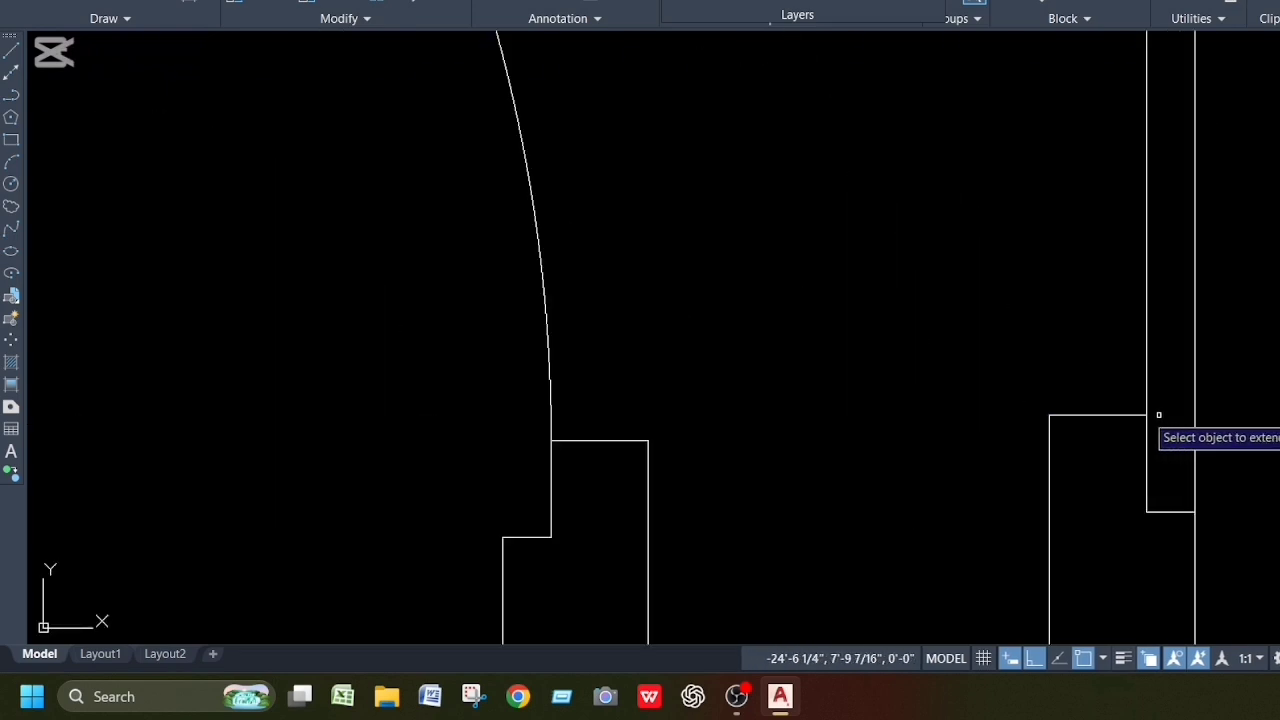
{"action": "scroll", "coordinate": [980, 446], "scroll_direction": "down", "scroll_amount": 2}
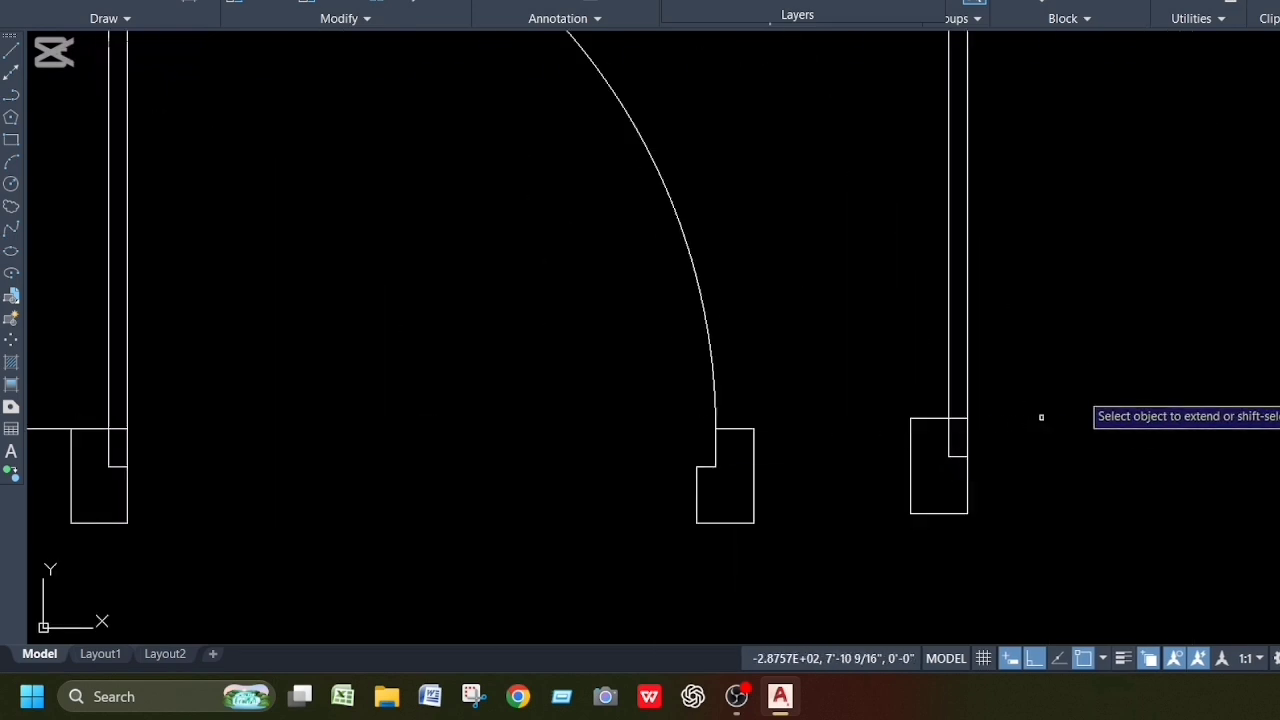
Step: Extend the top edges of both double door profiles across their leaves
{"action": "scroll", "coordinate": [1050, 405], "scroll_direction": "down", "scroll_amount": 4}
{"action": "scroll", "coordinate": [1234, 395], "scroll_direction": "up", "scroll_amount": 4}
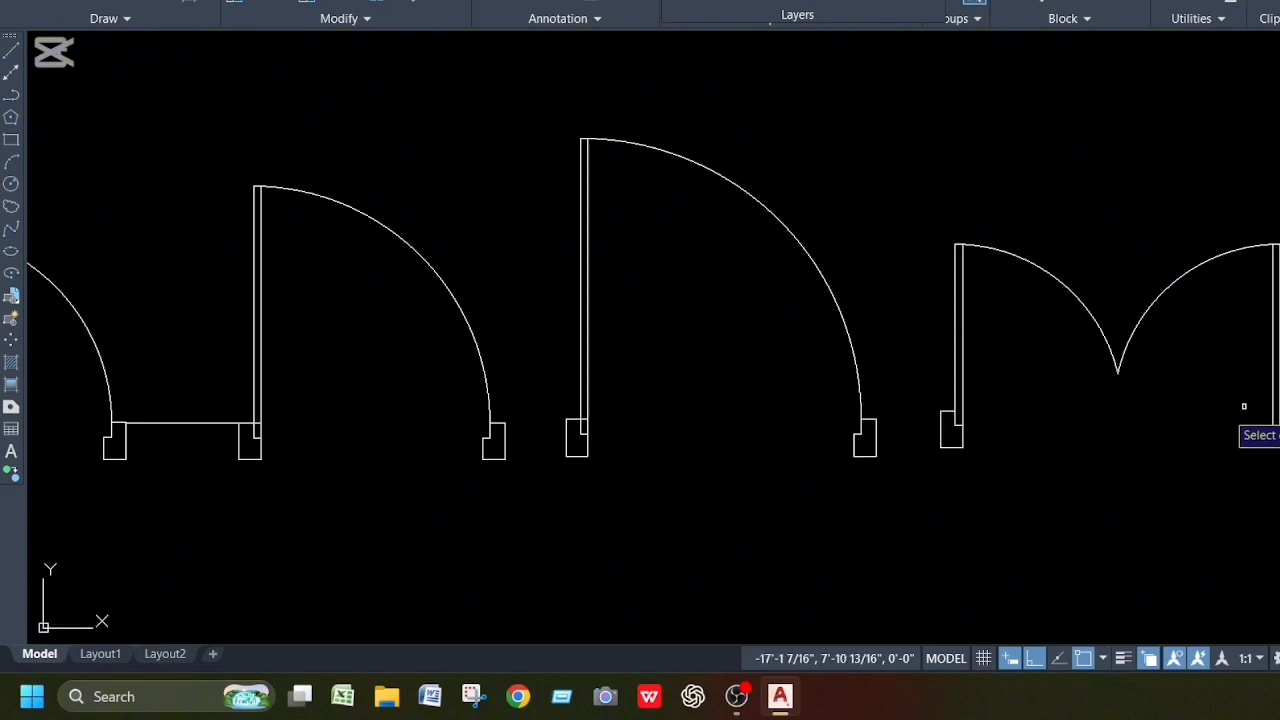
{"action": "scroll", "coordinate": [1020, 432], "scroll_direction": "up", "scroll_amount": 3}
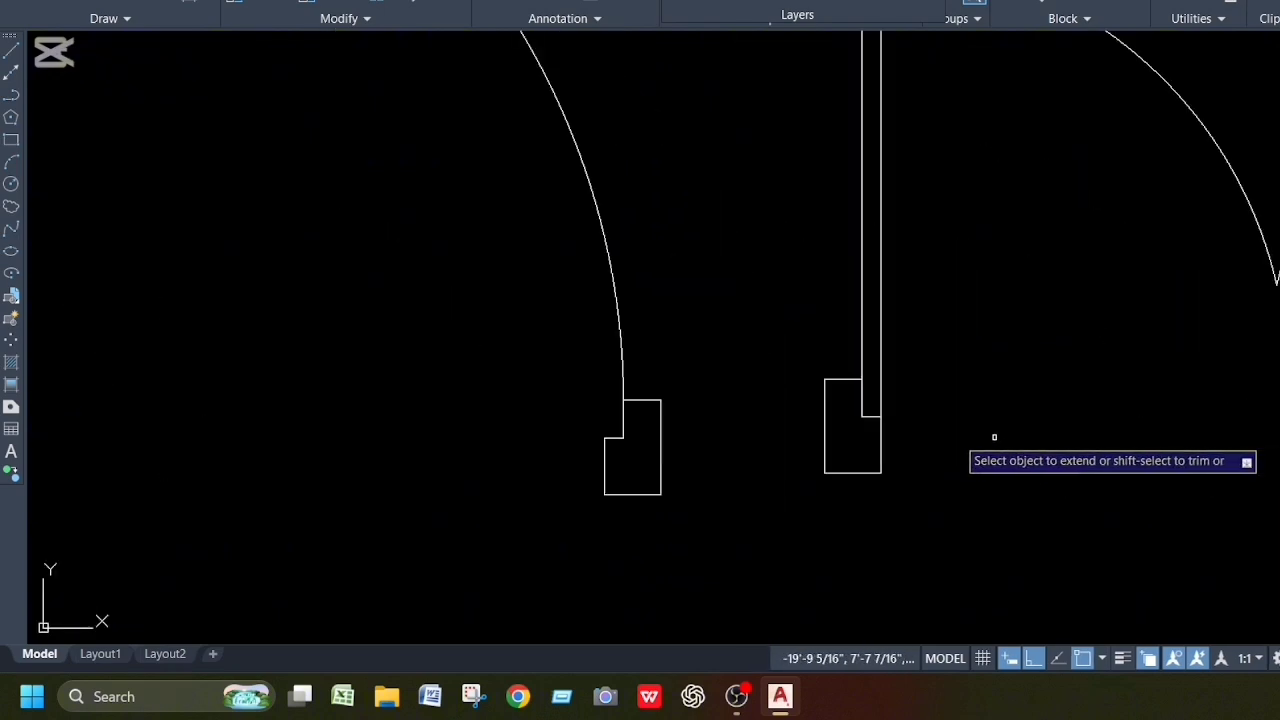
{"action": "scroll", "coordinate": [836, 379], "scroll_direction": "up", "scroll_amount": 2}
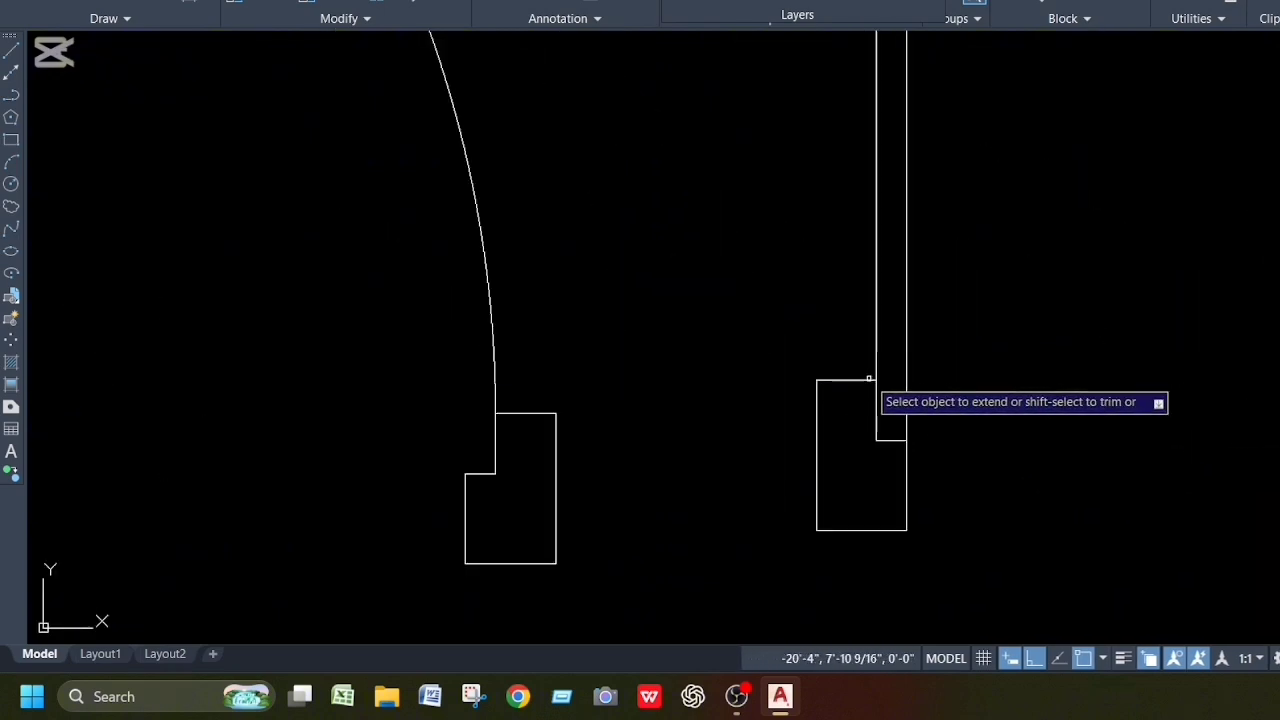
{"action": "scroll", "coordinate": [966, 375], "scroll_direction": "down", "scroll_amount": 2}
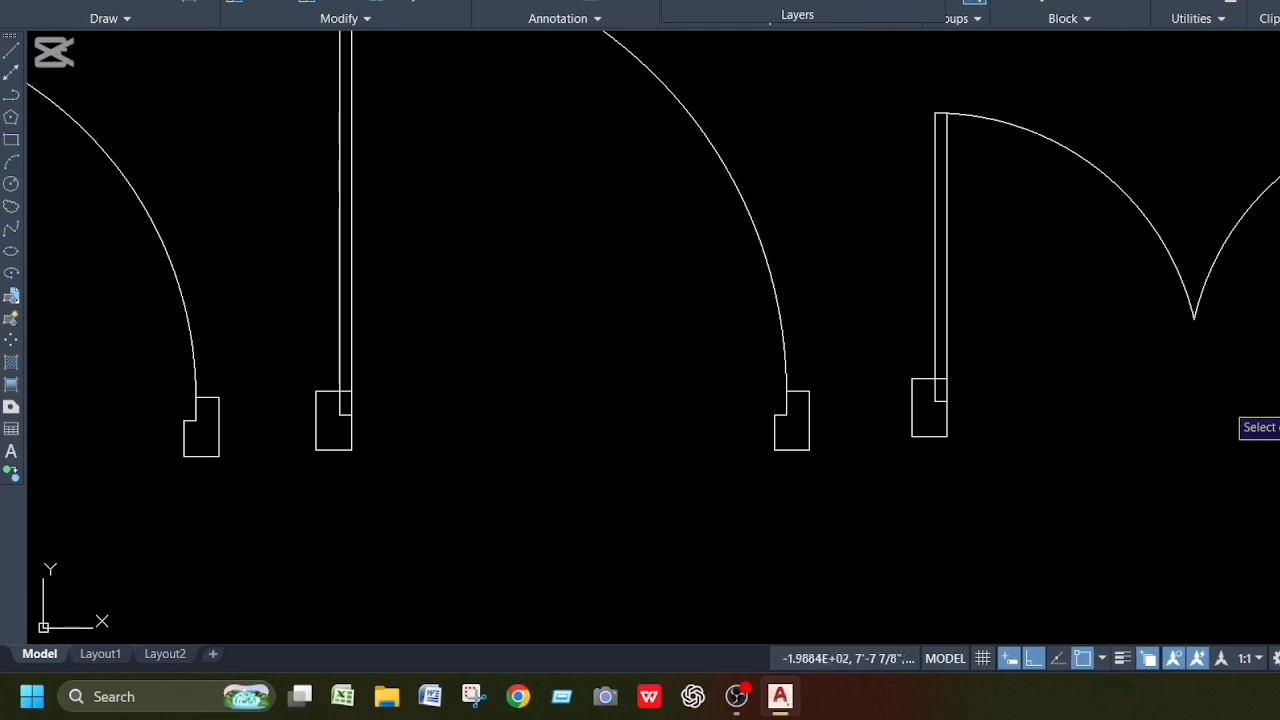
{"action": "scroll", "coordinate": [1279, 376], "scroll_direction": "up", "scroll_amount": 3}
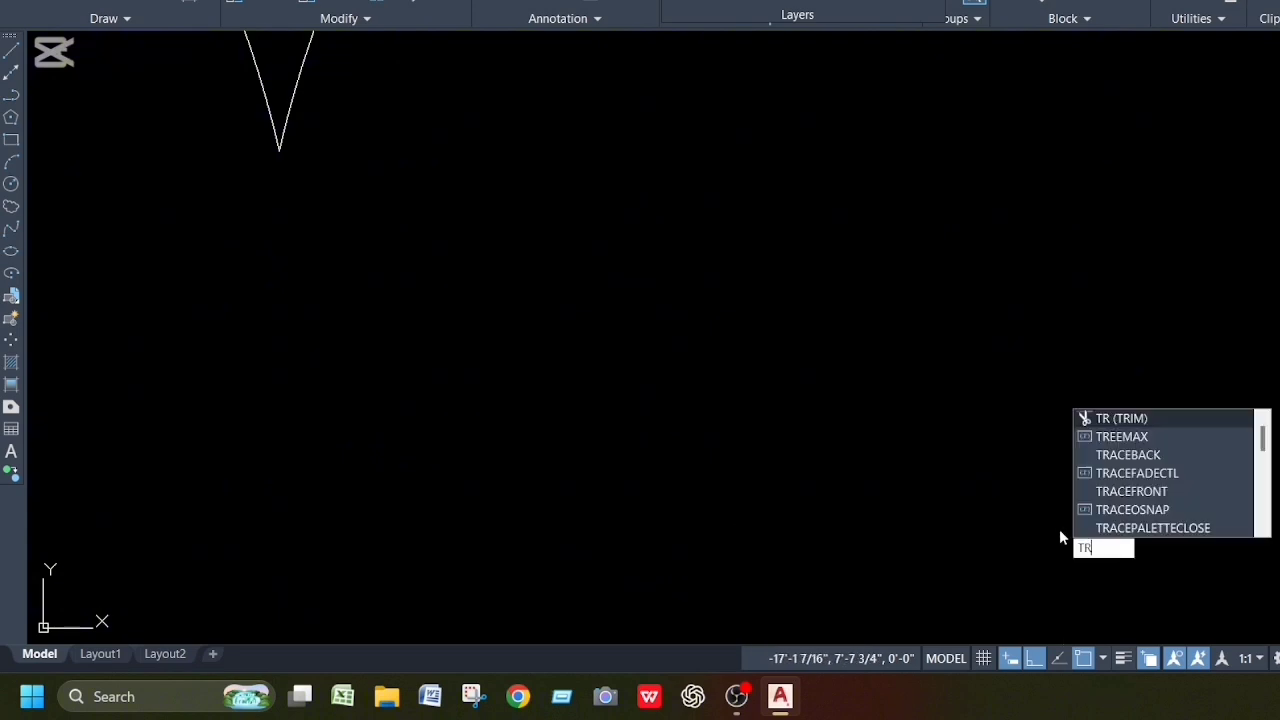
Step: Trim the leaf edges inside the notches of both double door profiles, below the extended top edges
{"action": "key", "text": "Return"}
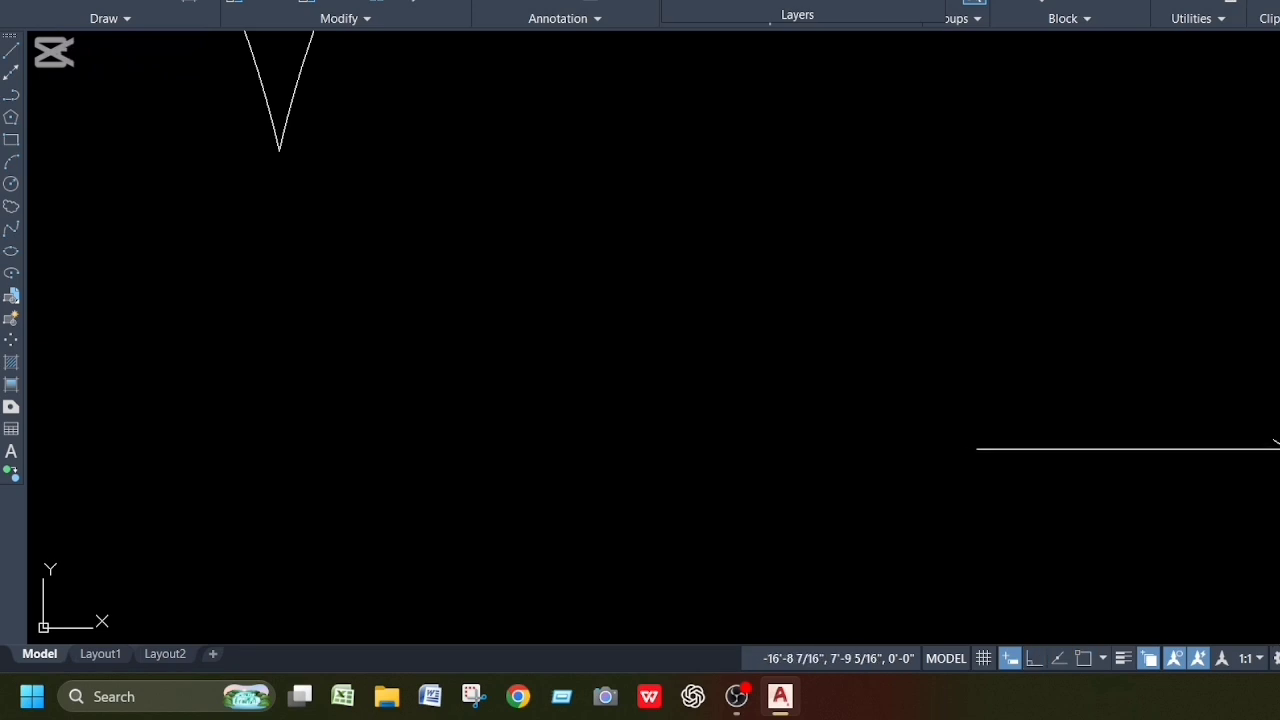
{"action": "scroll", "coordinate": [1165, 442], "scroll_direction": "down", "scroll_amount": 5}
{"action": "scroll", "coordinate": [655, 428], "scroll_direction": "up", "scroll_amount": 4}
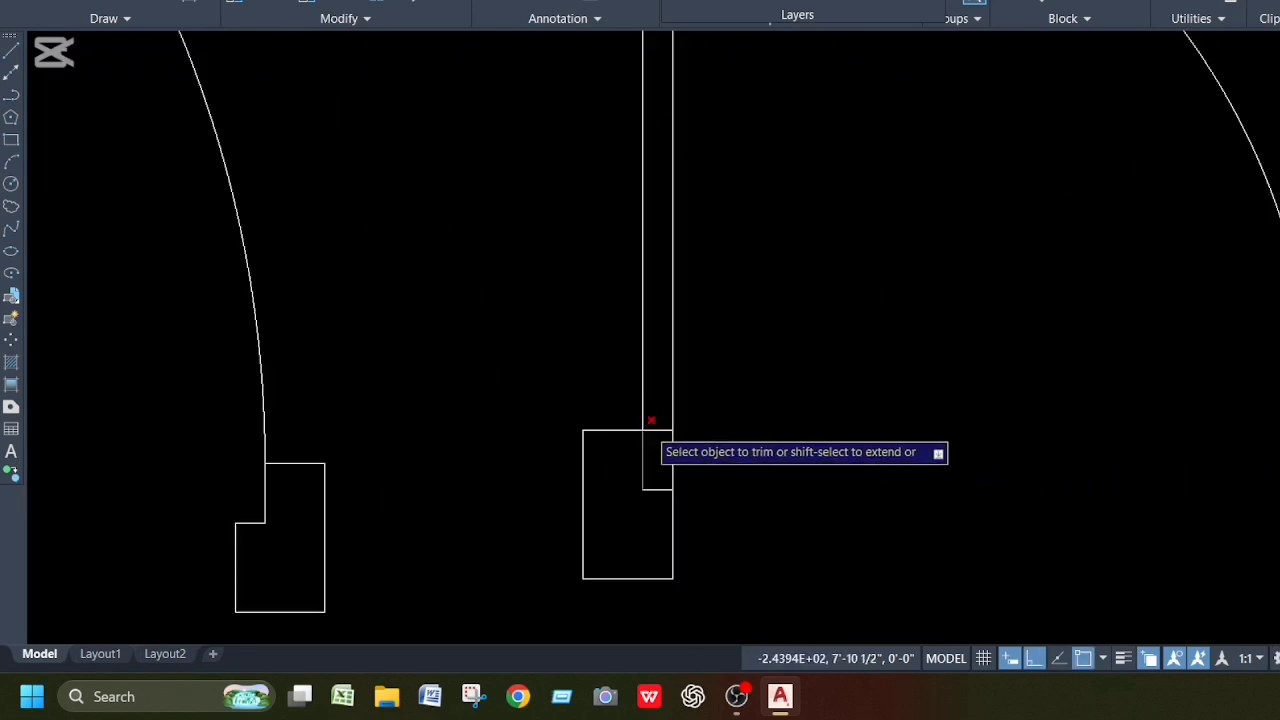
{"action": "scroll", "coordinate": [700, 477], "scroll_direction": "down", "scroll_amount": 5}
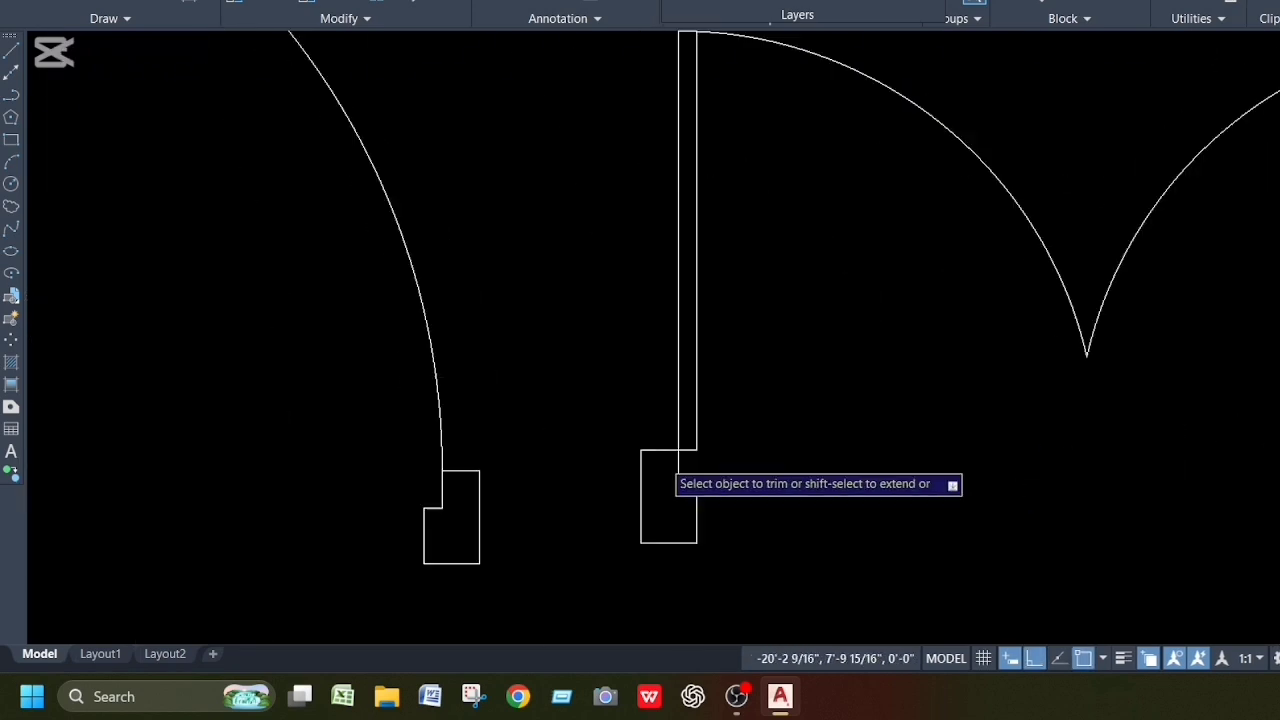
{"action": "scroll", "coordinate": [414, 460], "scroll_direction": "down", "scroll_amount": 4}
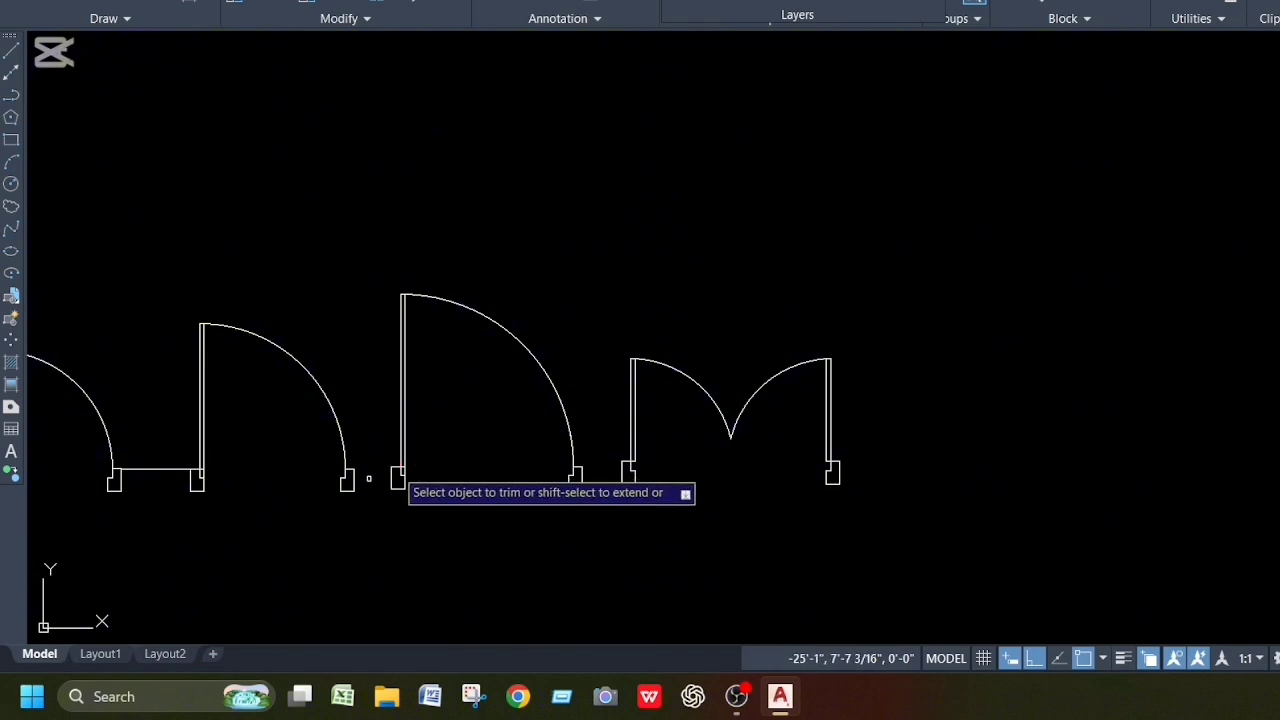
Step: Trim the third door's leaf edge inside the notch of its left profile
{"action": "scroll", "coordinate": [400, 476], "scroll_direction": "up", "scroll_amount": 5}
{"action": "scroll", "coordinate": [600, 465], "scroll_direction": "down", "scroll_amount": 6}
{"action": "scroll", "coordinate": [680, 465], "scroll_direction": "up", "scroll_amount": 5}
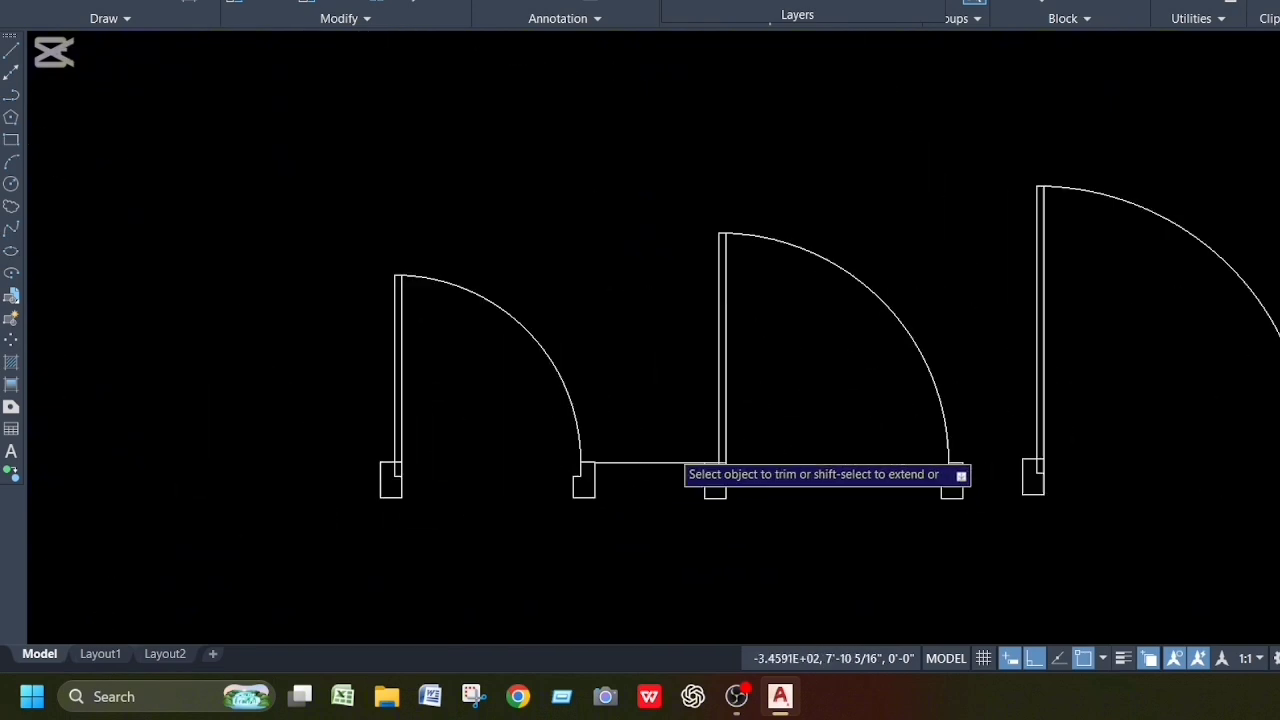
{"action": "scroll", "coordinate": [760, 480], "scroll_direction": "up", "scroll_amount": 4}
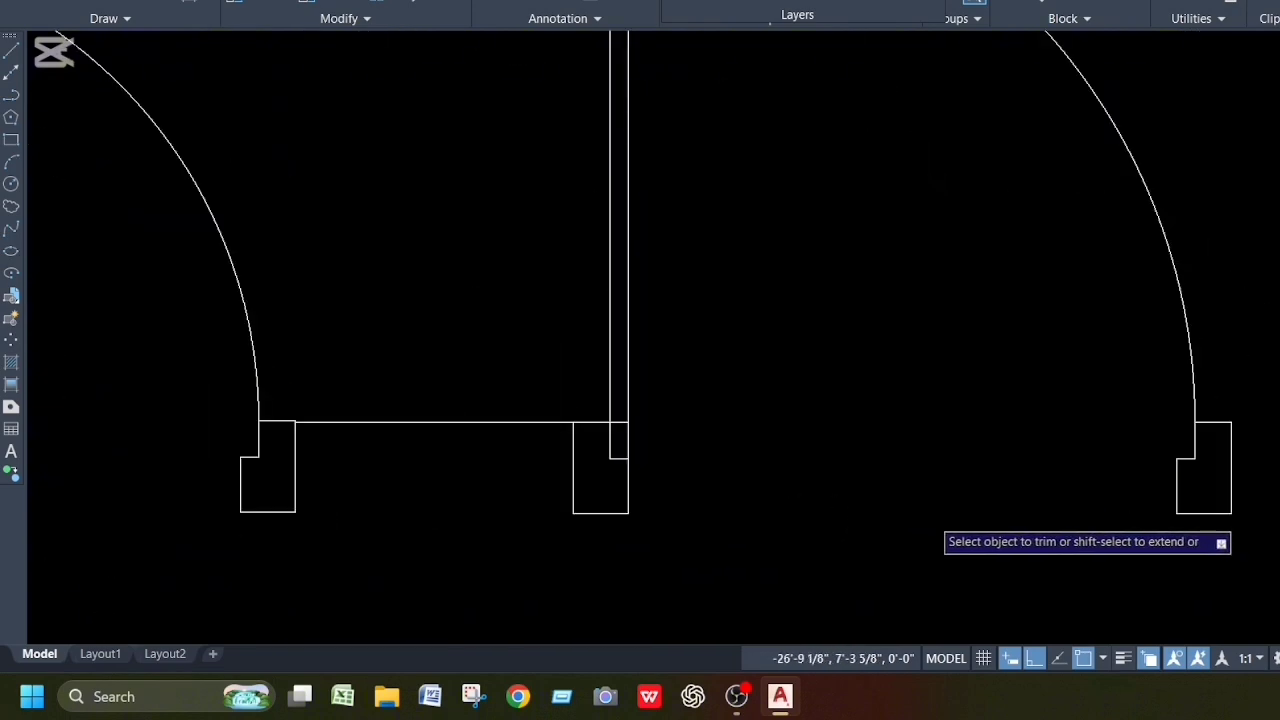
{"action": "scroll", "coordinate": [1000, 540], "scroll_direction": "down", "scroll_amount": 4}
{"action": "scroll", "coordinate": [1116, 490], "scroll_direction": "up", "scroll_amount": 4}
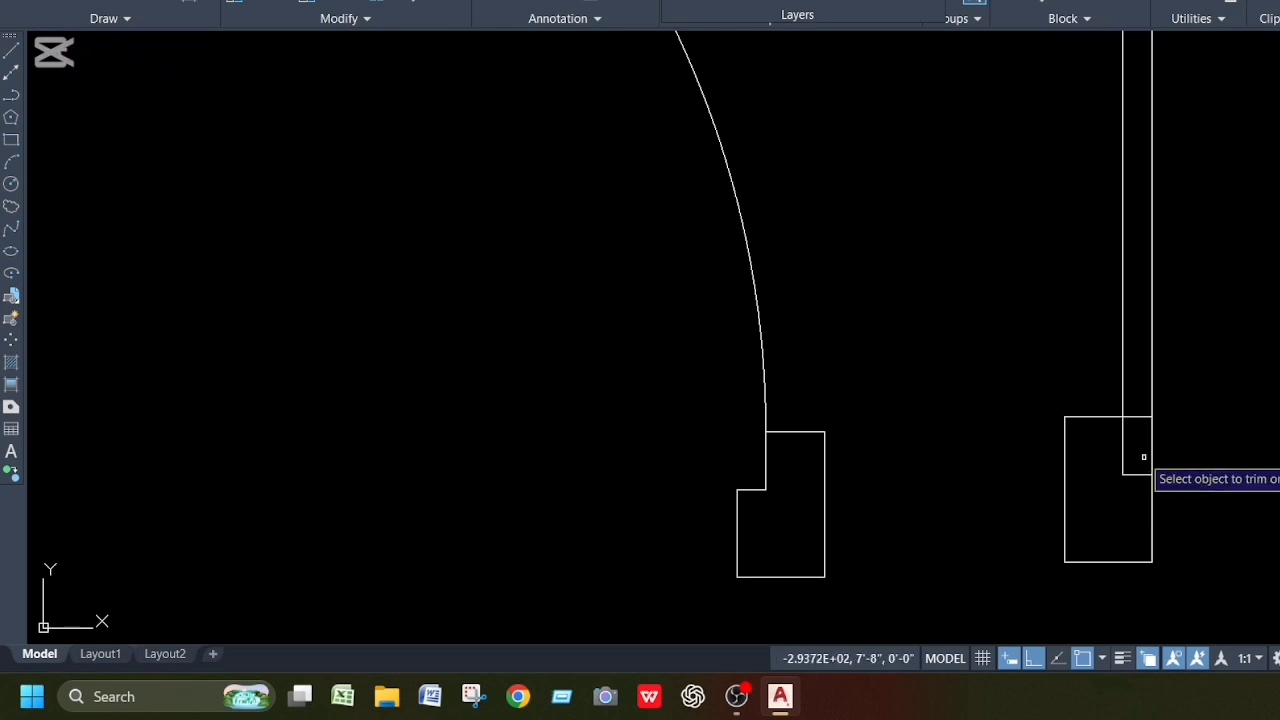
{"action": "scroll", "coordinate": [1008, 474], "scroll_direction": "down", "scroll_amount": 4}
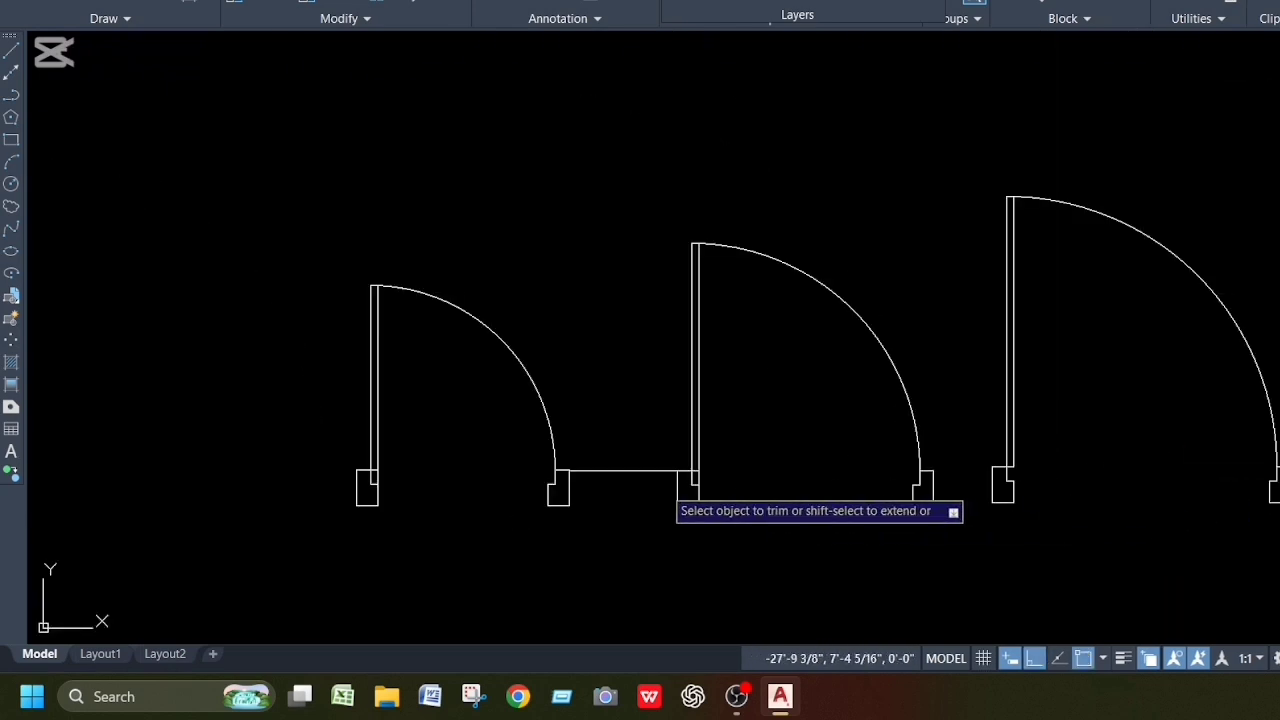
Step: Trim the stray line between the first and second doors and the second door's leaf edge inside its left profile's notch
{"action": "scroll", "coordinate": [655, 468], "scroll_direction": "up", "scroll_amount": 3}
{"action": "left_click", "coordinate": [565, 469]}
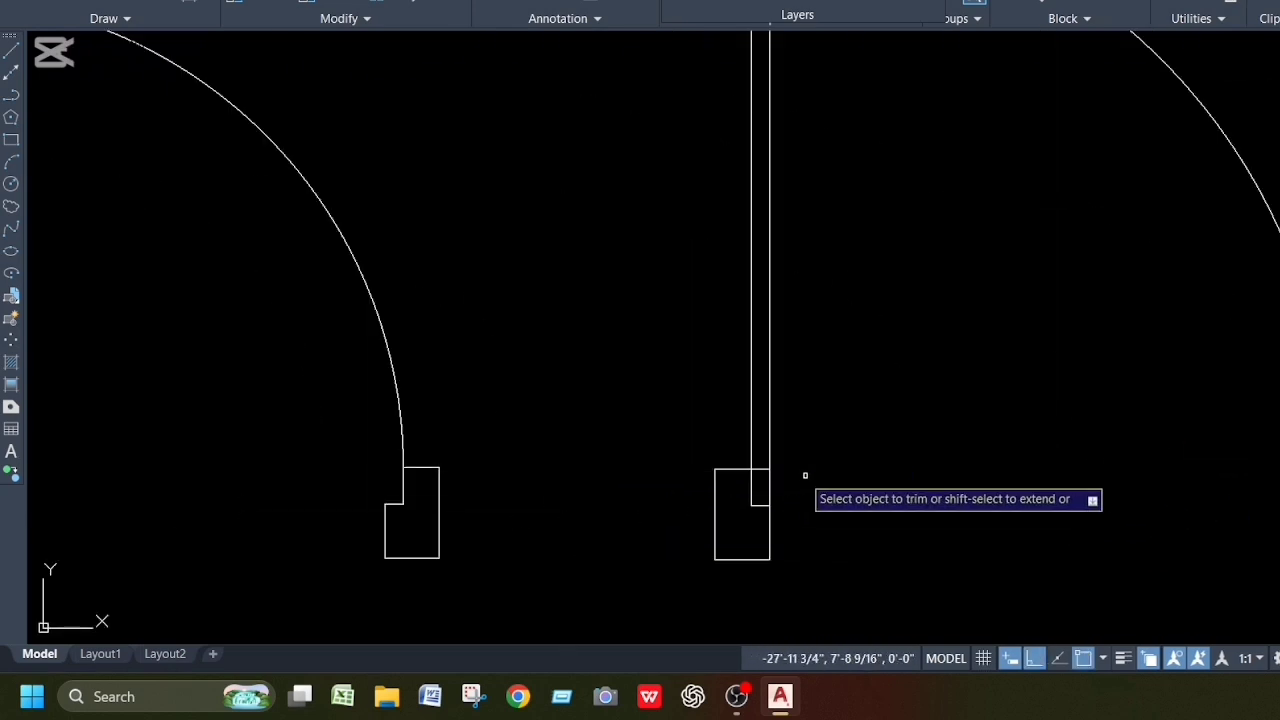
{"action": "scroll", "coordinate": [800, 478], "scroll_direction": "up", "scroll_amount": 4}
{"action": "left_click", "coordinate": [681, 500]}
{"action": "scroll", "coordinate": [809, 389], "scroll_direction": "down", "scroll_amount": 6}
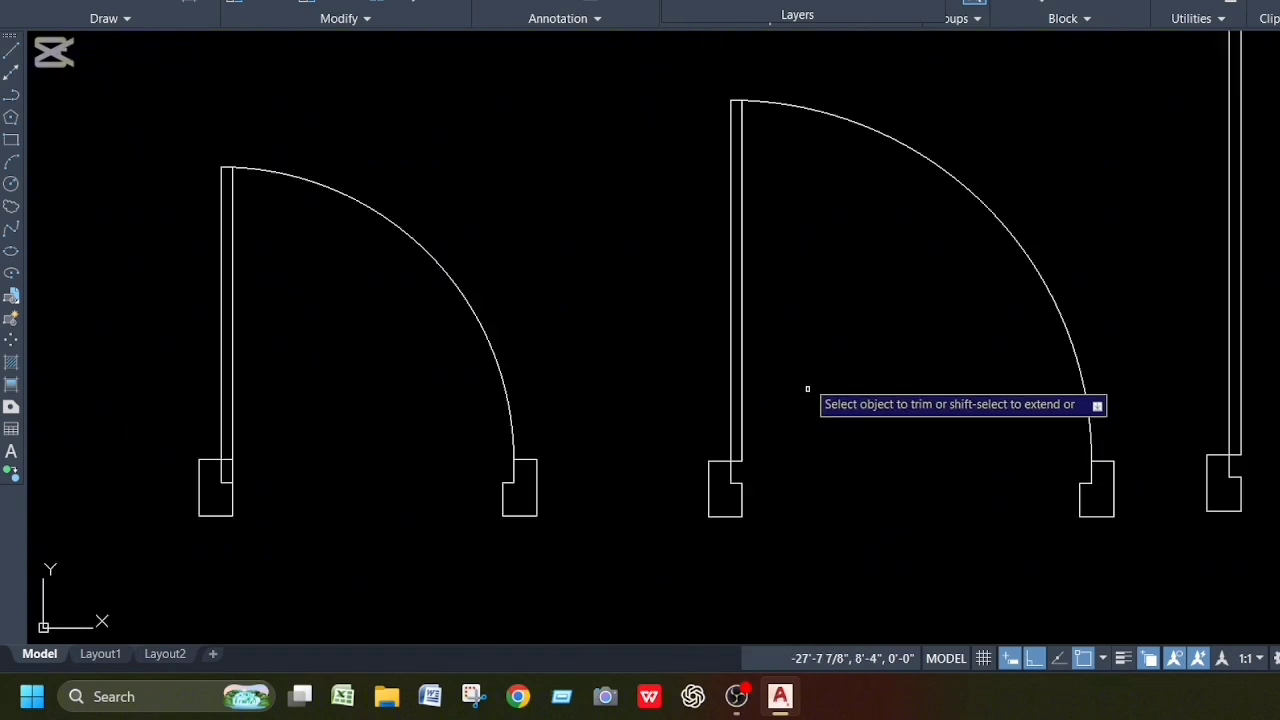
Step: Trim the first door's leaf edge inside the notch of its left profile and end the Trim command
{"action": "scroll", "coordinate": [576, 420], "scroll_direction": "up", "scroll_amount": 7}
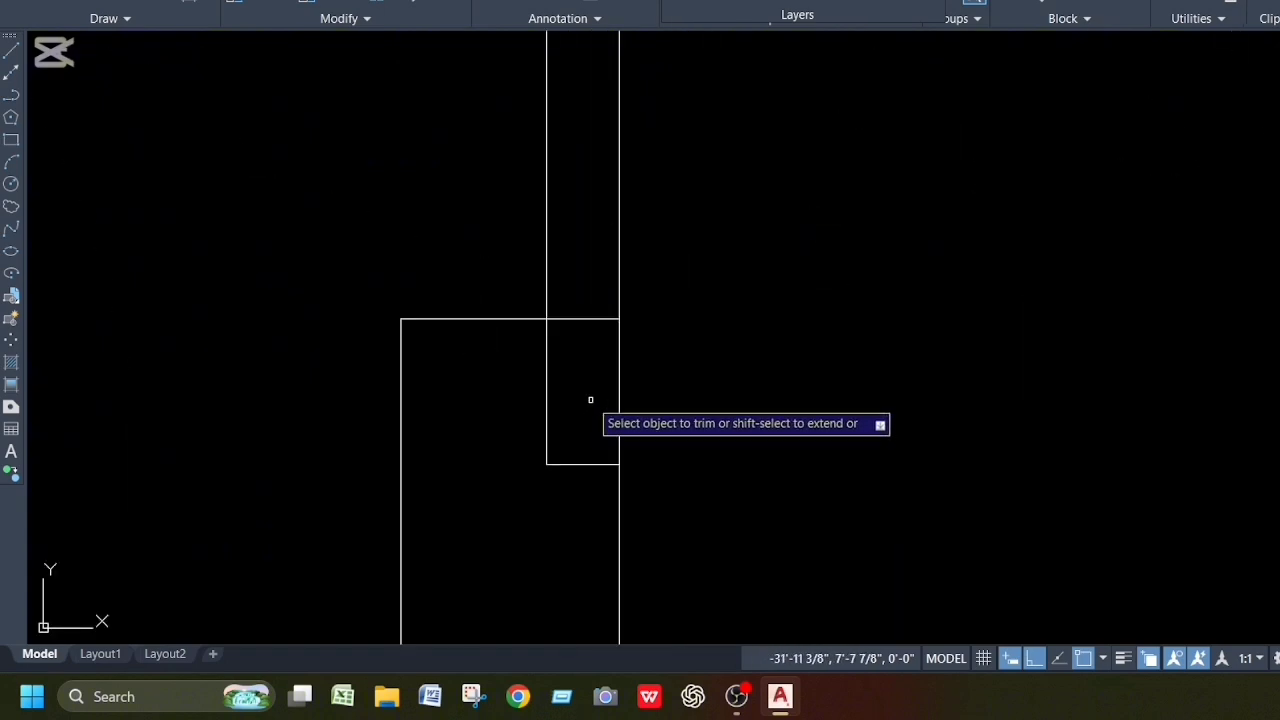
{"action": "scroll", "coordinate": [659, 419], "scroll_direction": "down", "scroll_amount": 8}
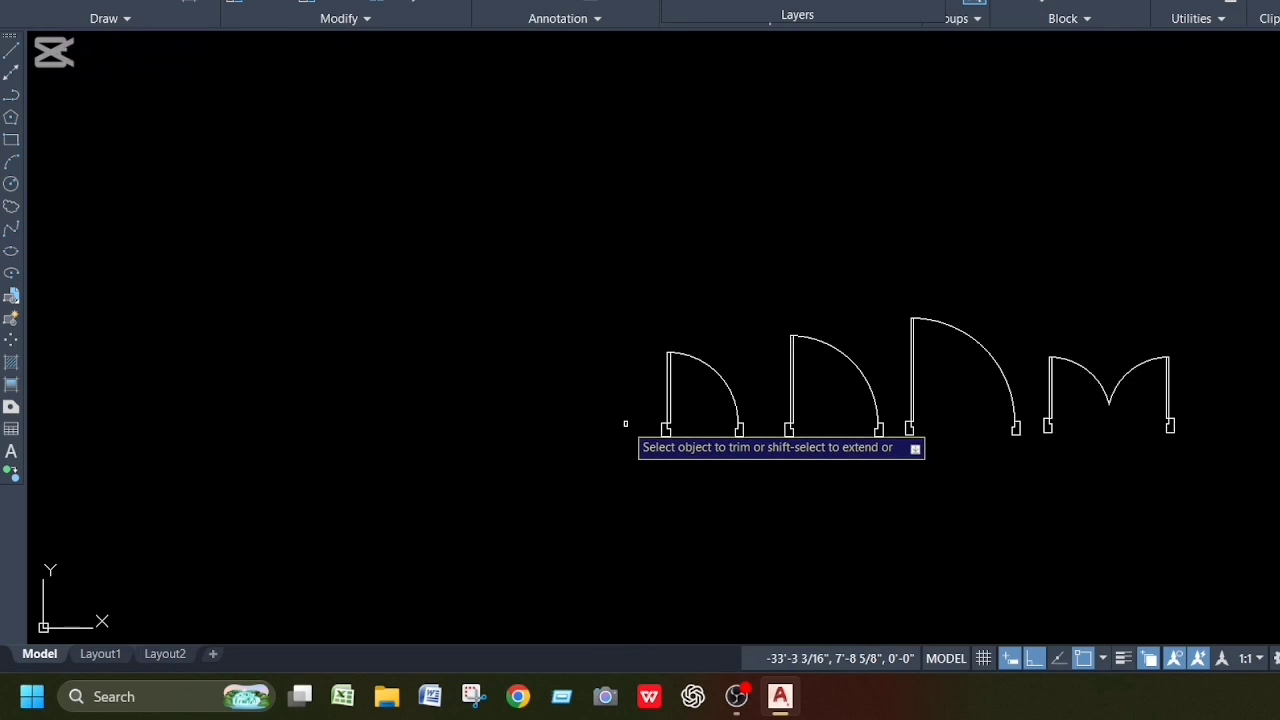
{"action": "key", "text": "Escape"}
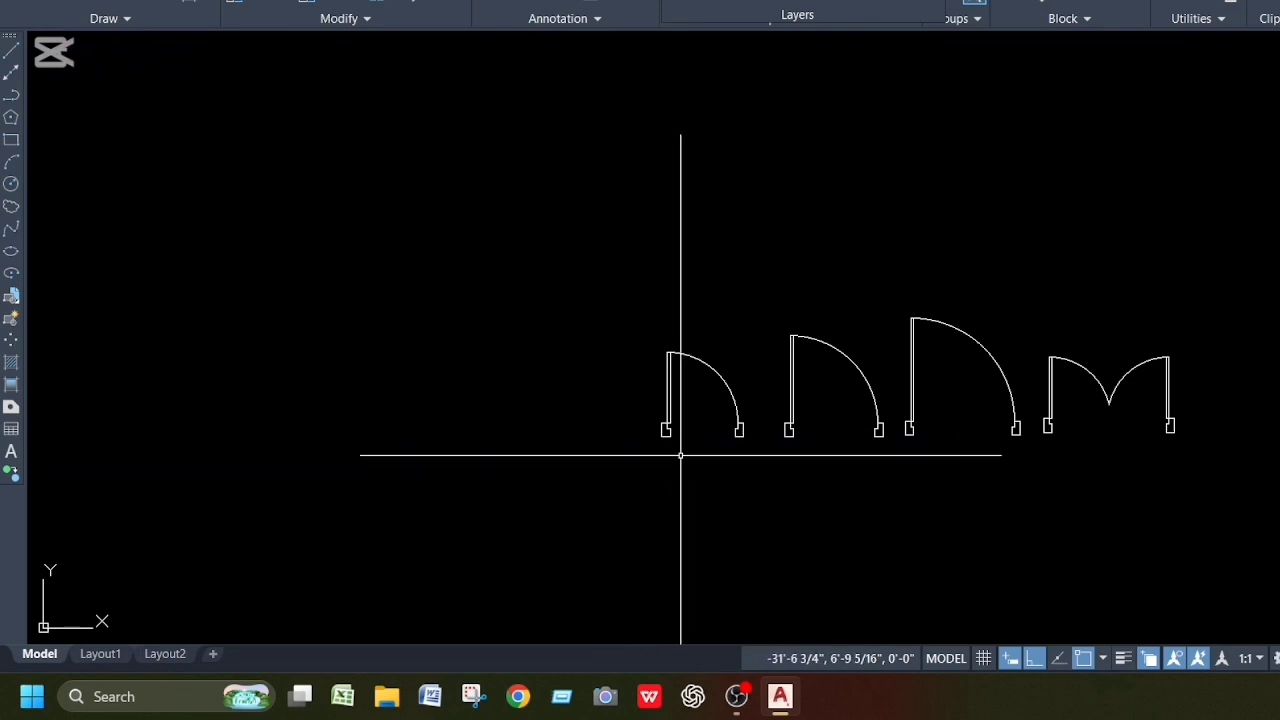
{"action": "scroll", "coordinate": [691, 433], "scroll_direction": "up", "scroll_amount": 2}
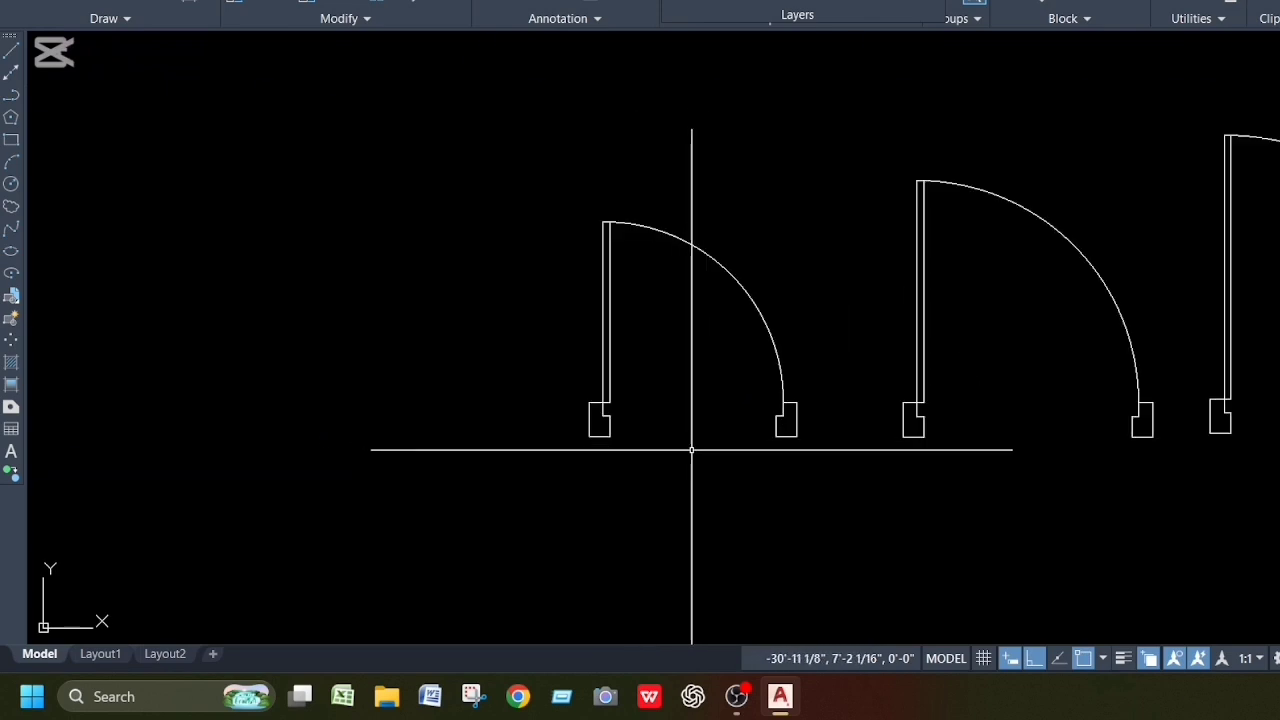
Step: Dimension the first door's overall width between the outer bottom corners of its frame profiles, placing the dimension below the door
{"action": "type", "text": "D"}
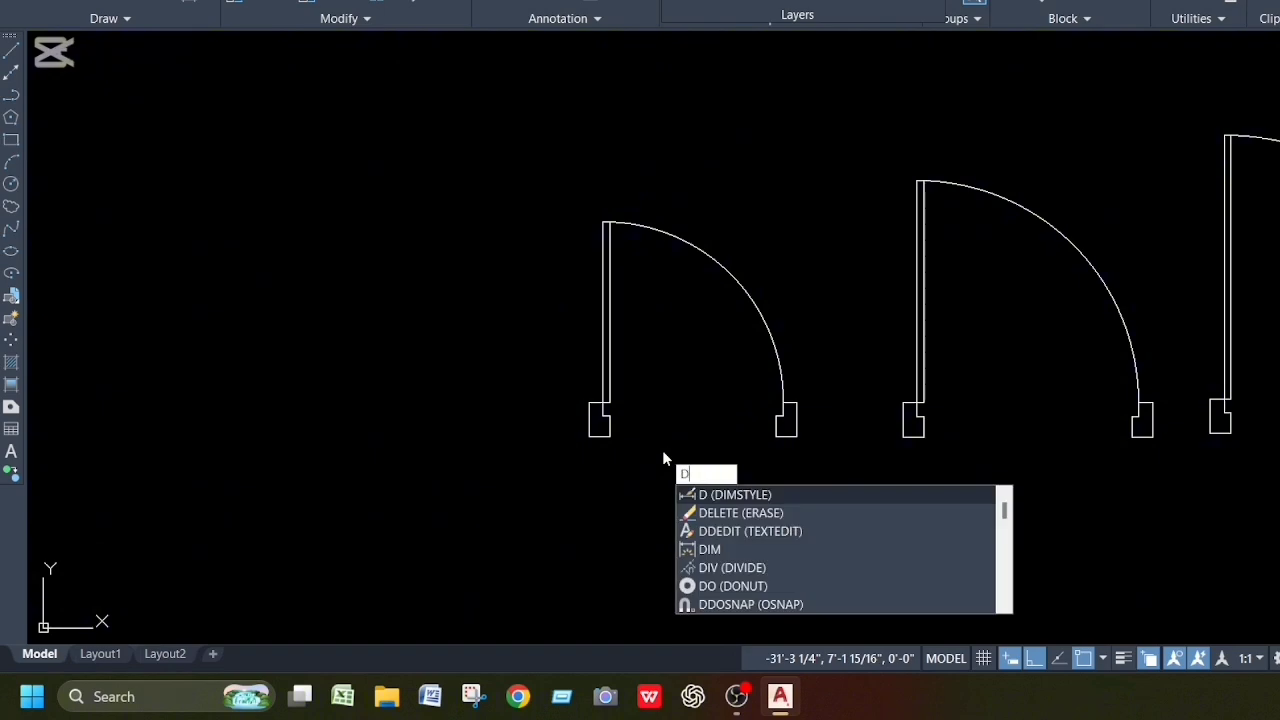
{"action": "type", "text": "IM"}
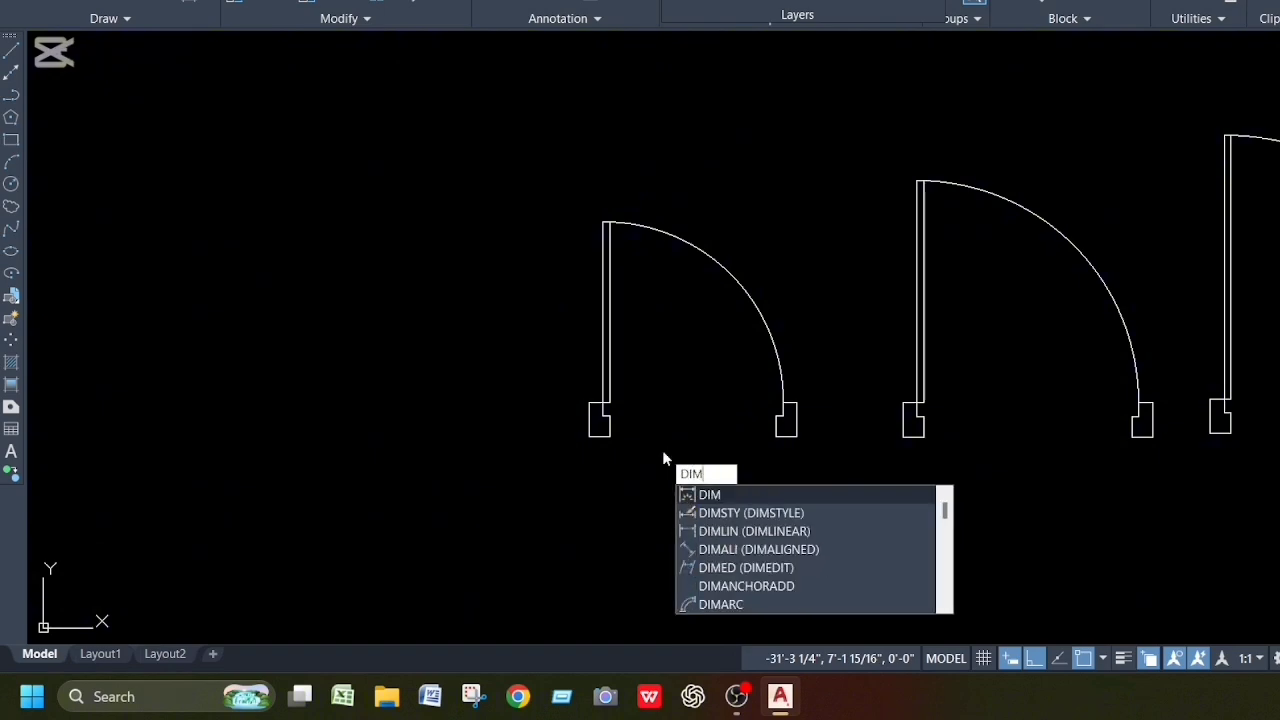
{"action": "key", "text": "Return"}
{"action": "scroll", "coordinate": [591, 455], "scroll_direction": "up", "scroll_amount": 2}
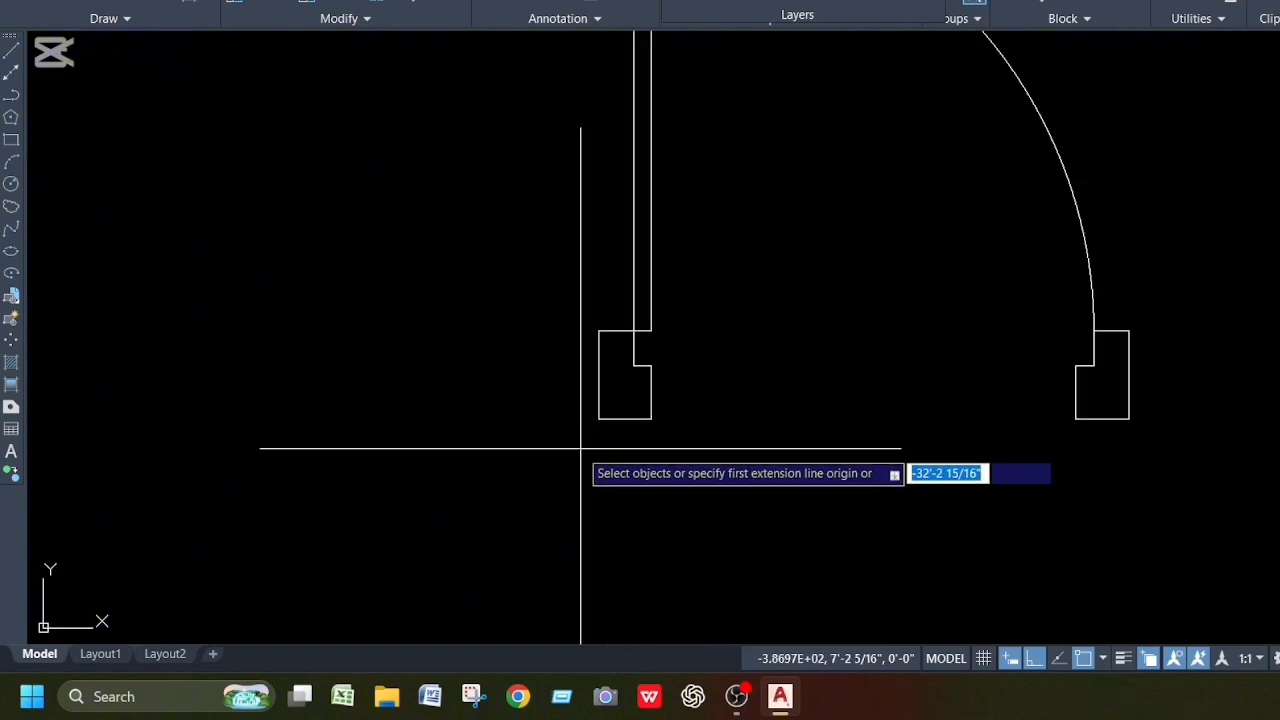
{"action": "left_click", "coordinate": [598, 418]}
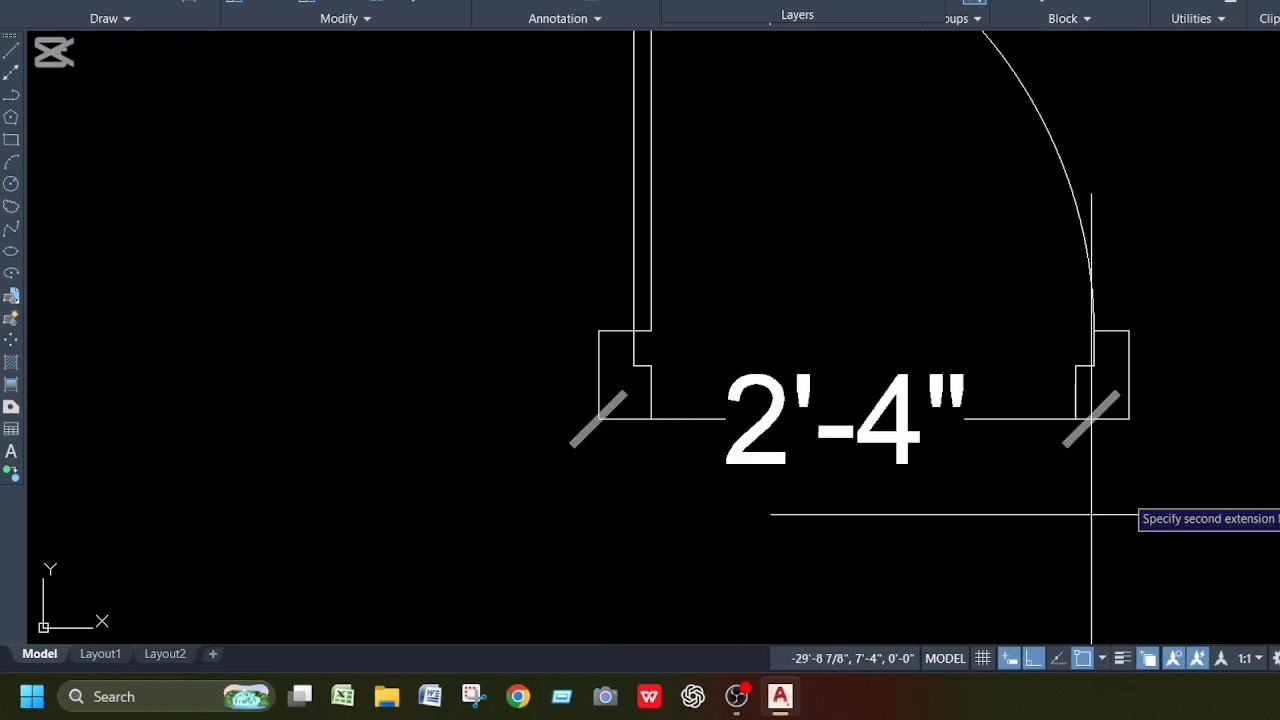
{"action": "left_click", "coordinate": [1128, 418]}
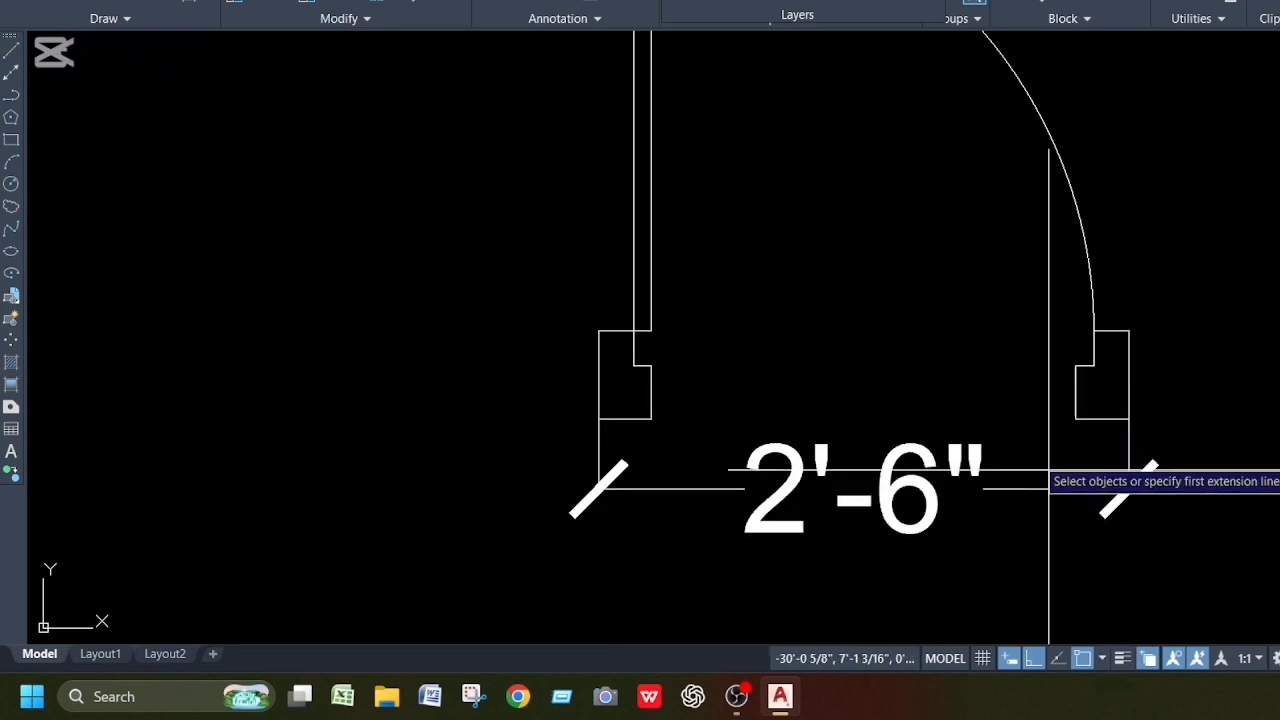
Step: Dimension the second door's overall width between its outer bottom frame corners, with the dimension line below the frame
{"action": "scroll", "coordinate": [990, 470], "scroll_direction": "down", "scroll_amount": 6}
{"action": "scroll", "coordinate": [1133, 462], "scroll_direction": "up", "scroll_amount": 6}
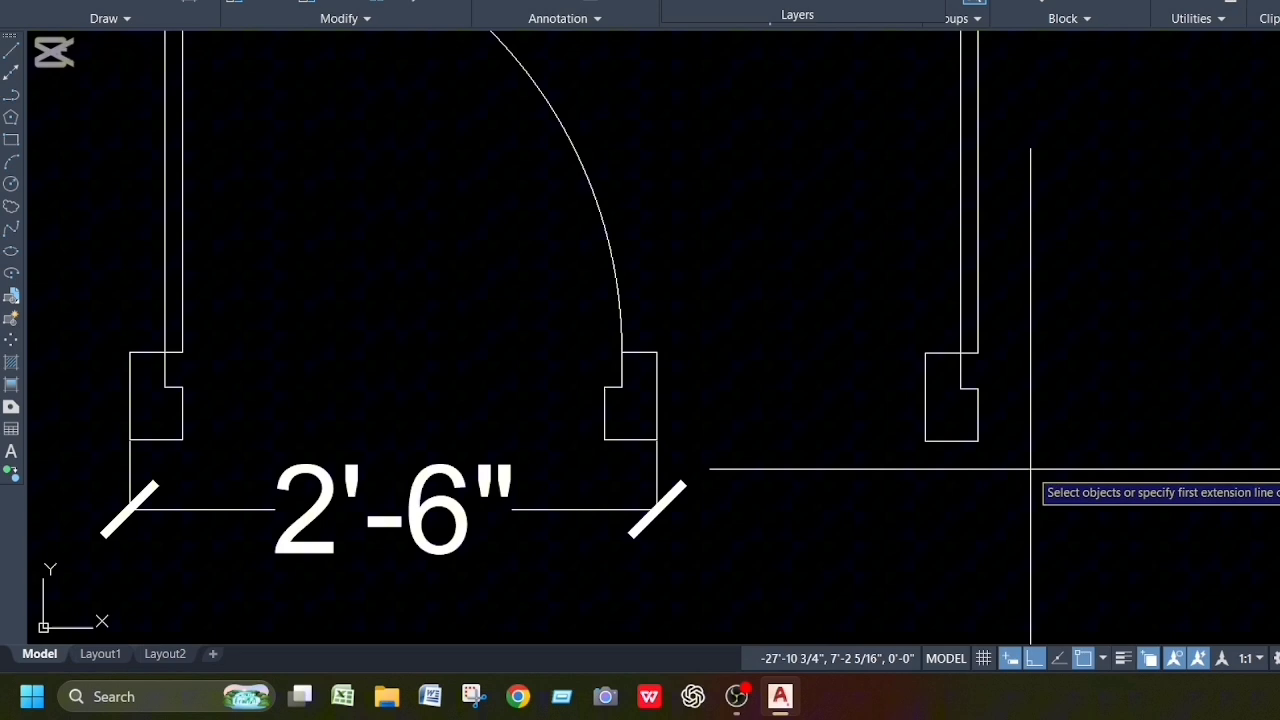
{"action": "left_click", "coordinate": [925, 441]}
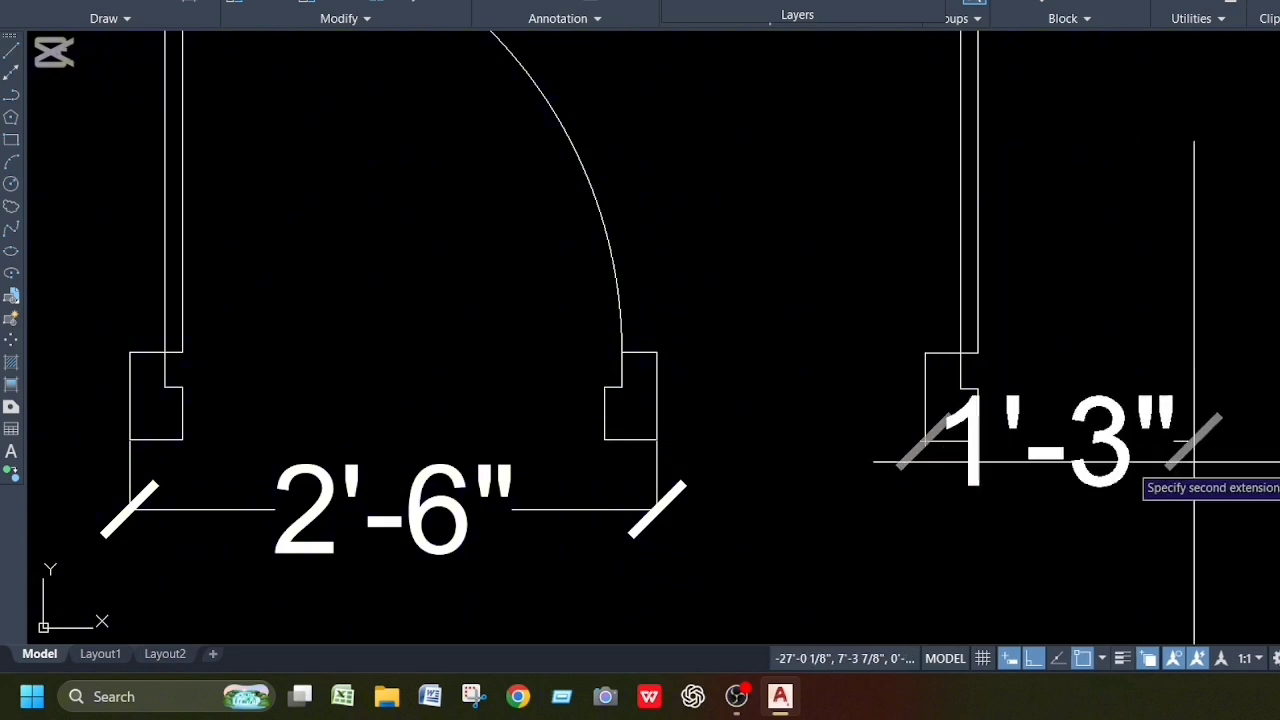
{"action": "scroll", "coordinate": [1232, 487], "scroll_direction": "down", "scroll_amount": 4}
{"action": "scroll", "coordinate": [1112, 462], "scroll_direction": "up", "scroll_amount": 5}
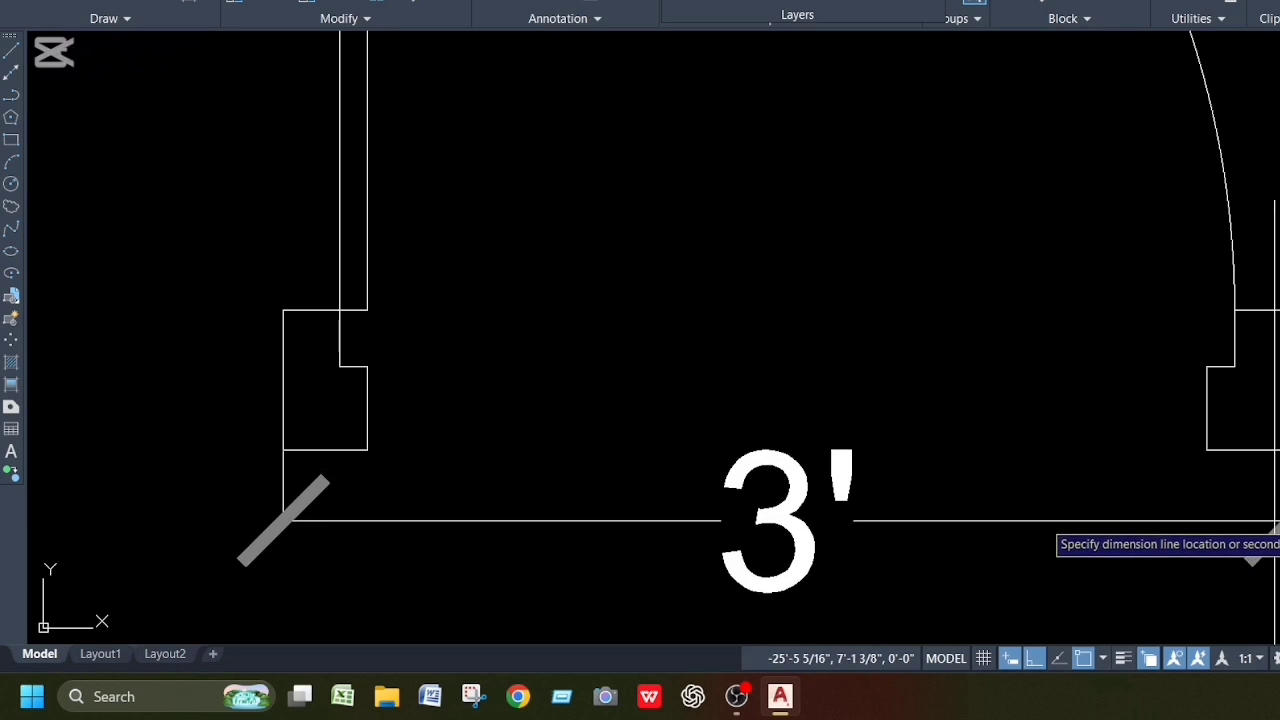
{"action": "scroll", "coordinate": [1217, 465], "scroll_direction": "down", "scroll_amount": 3}
Step: Dimension the third door's overall frame width from outer corner to outer corner, placing the dimension below it
{"action": "scroll", "coordinate": [1234, 470], "scroll_direction": "down", "scroll_amount": 3}
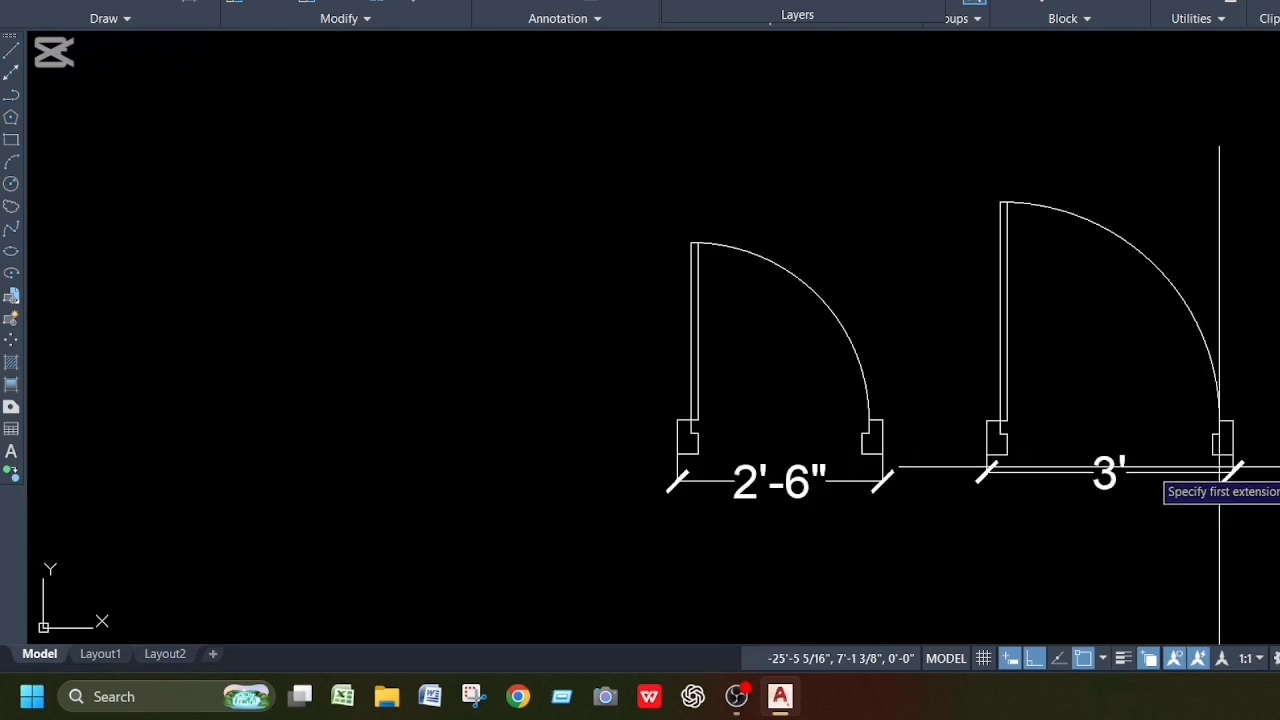
{"action": "scroll", "coordinate": [1138, 446], "scroll_direction": "up", "scroll_amount": 5}
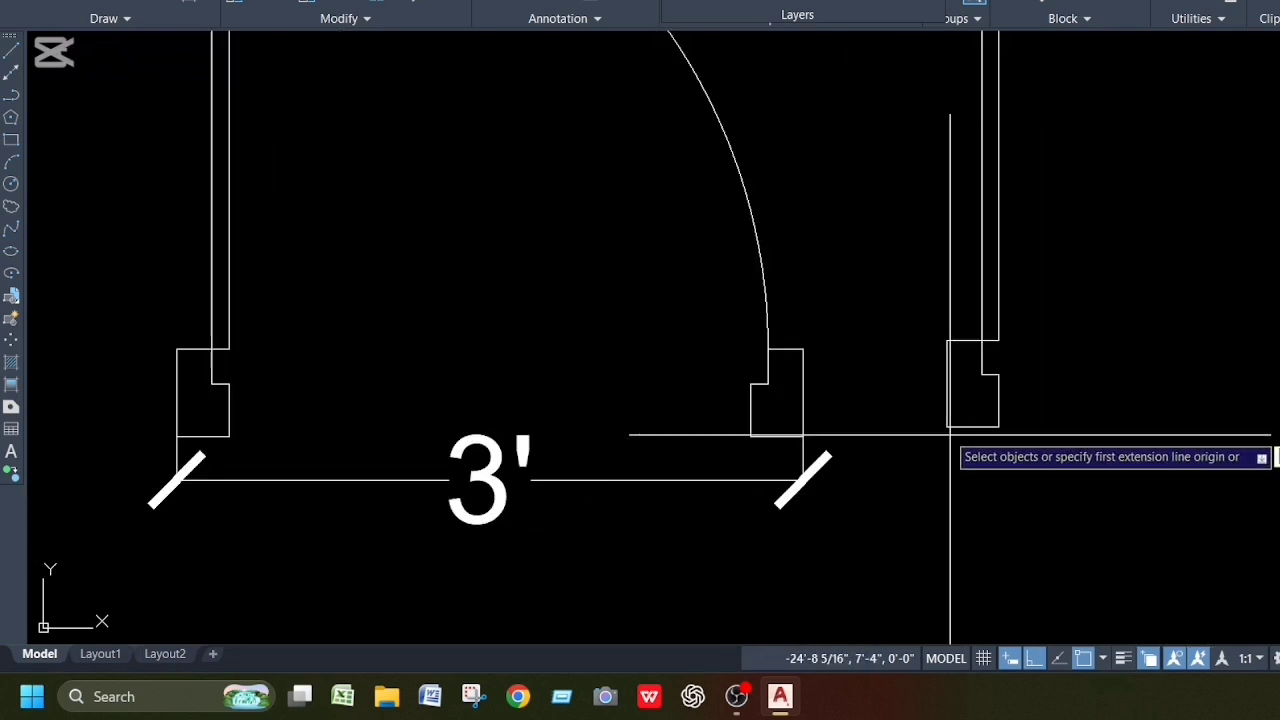
{"action": "scroll", "coordinate": [1095, 467], "scroll_direction": "down", "scroll_amount": 5}
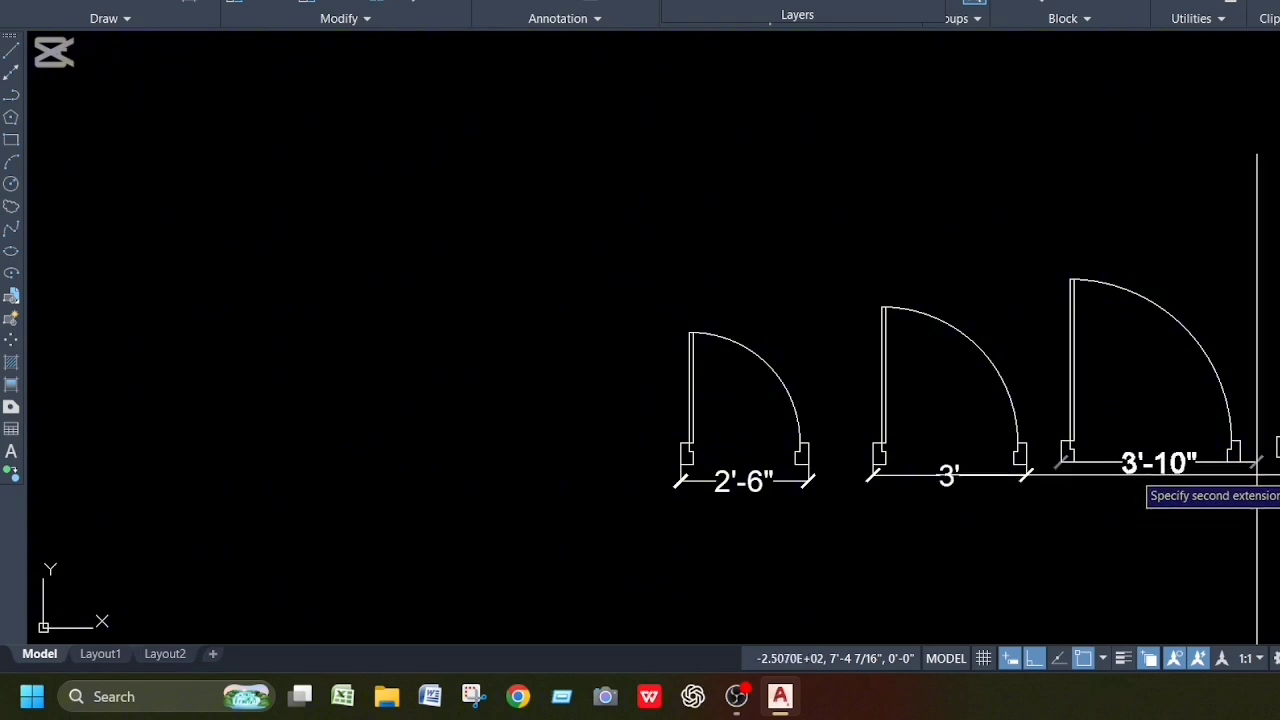
{"action": "scroll", "coordinate": [1257, 465], "scroll_direction": "up", "scroll_amount": 5}
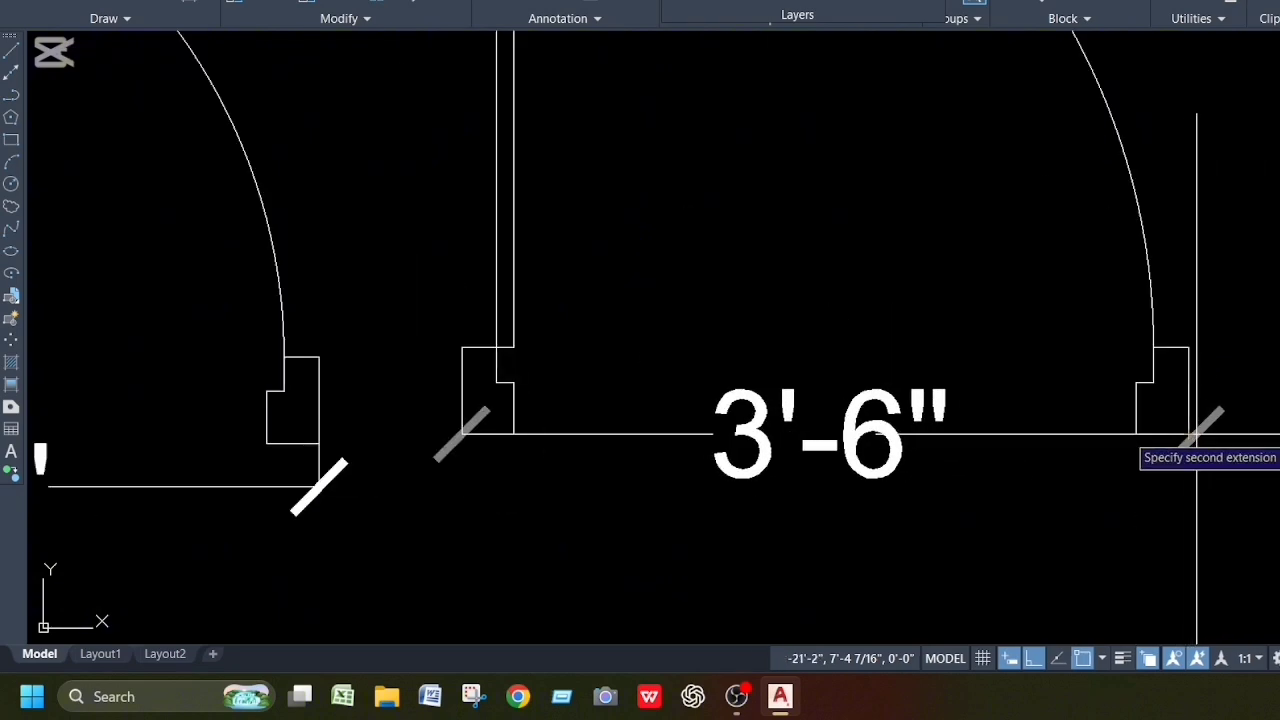
{"action": "left_click", "coordinate": [1188, 434]}
{"action": "left_click", "coordinate": [1171, 450]}
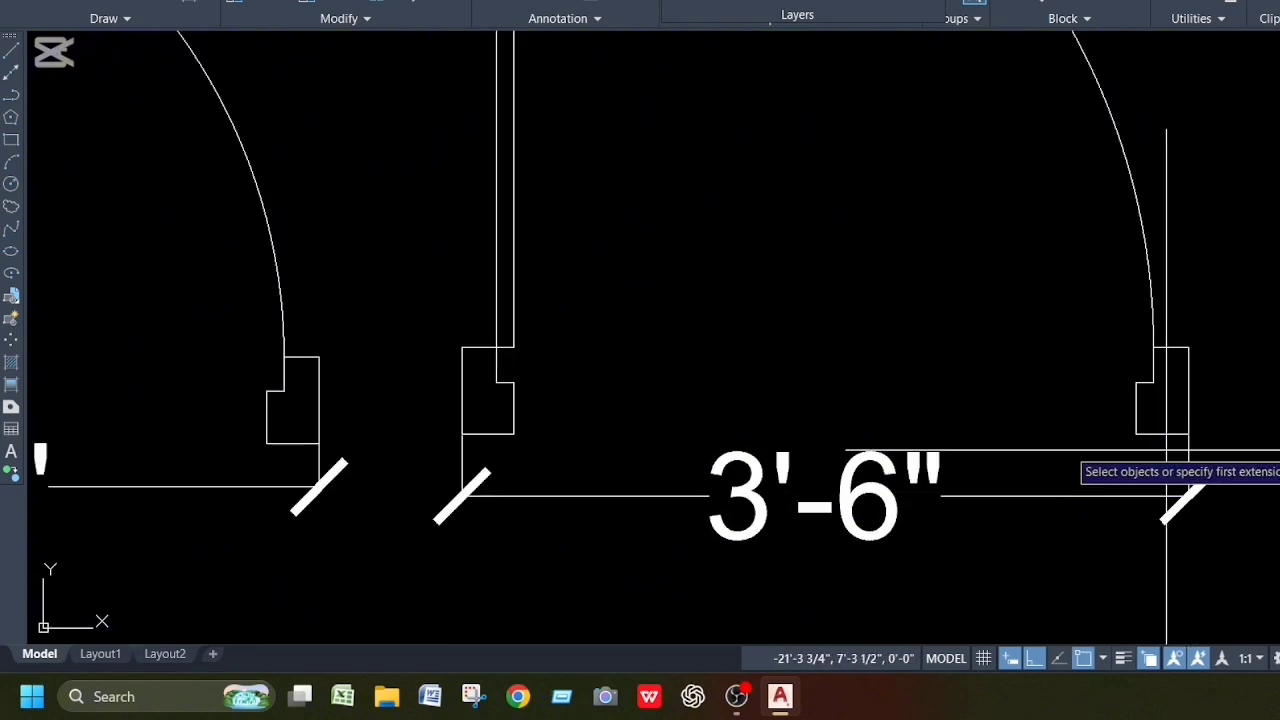
Step: Dimension the double door's overall width across both outer frame corners below the frame and end the dimension command
{"action": "scroll", "coordinate": [1028, 438], "scroll_direction": "down", "scroll_amount": 5}
{"action": "scroll", "coordinate": [1172, 431], "scroll_direction": "up", "scroll_amount": 5}
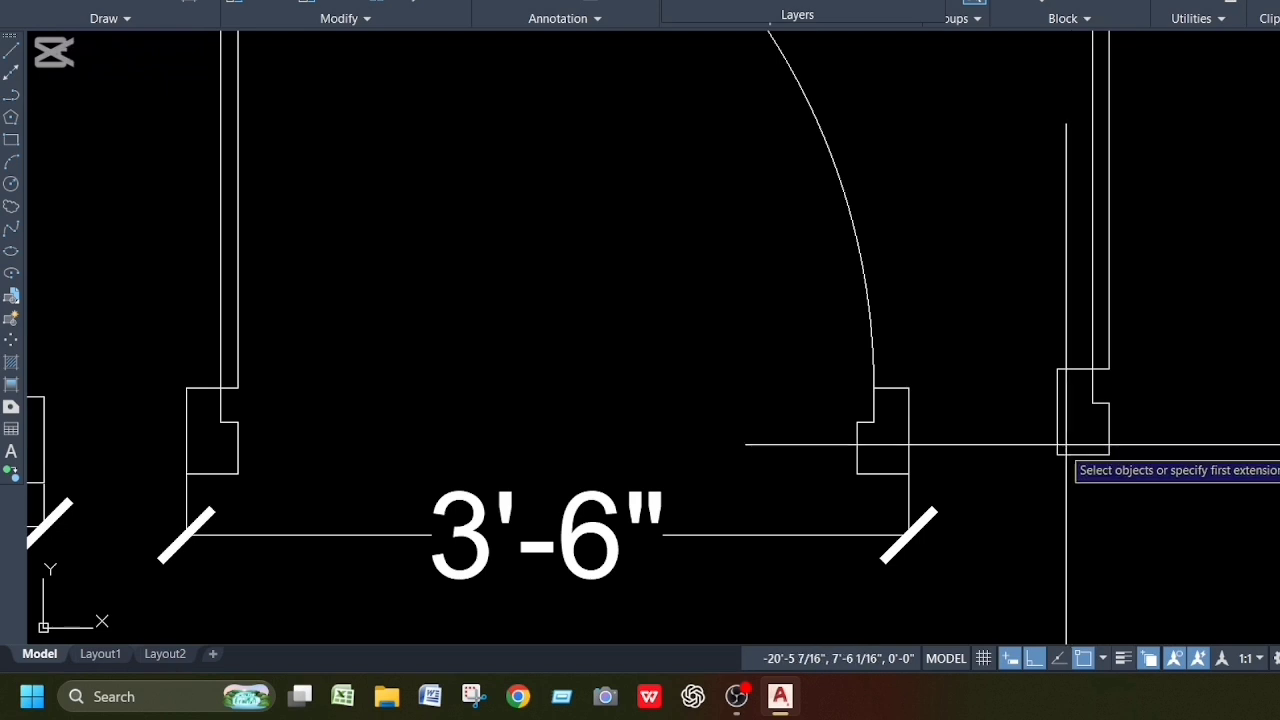
{"action": "scroll", "coordinate": [1057, 455], "scroll_direction": "down", "scroll_amount": 5}
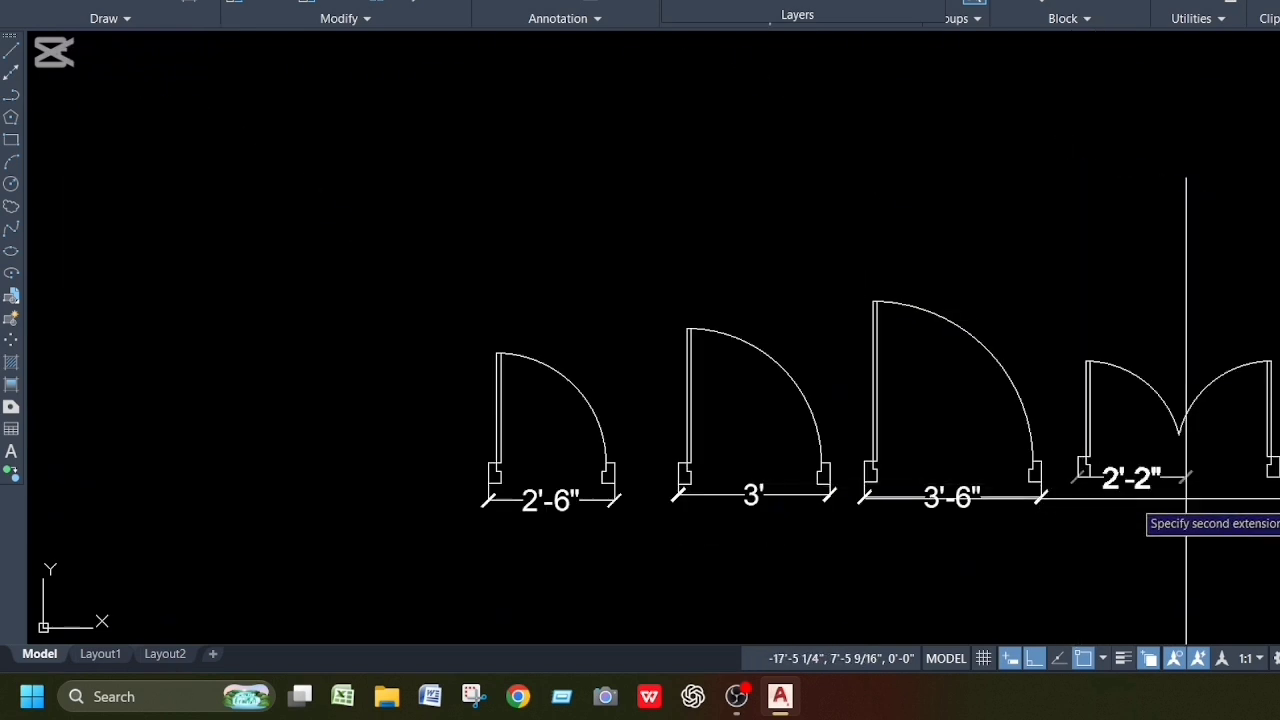
{"action": "scroll", "coordinate": [1274, 490], "scroll_direction": "up", "scroll_amount": 5}
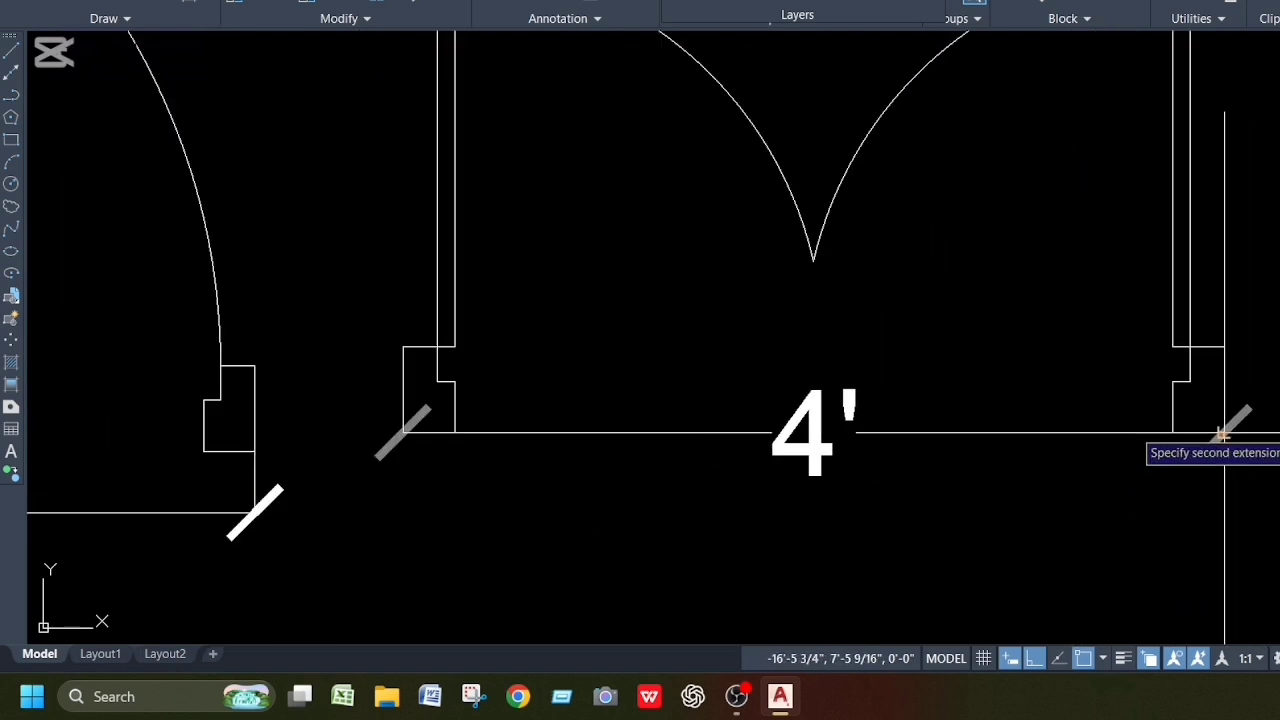
{"action": "left_click", "coordinate": [1224, 433]}
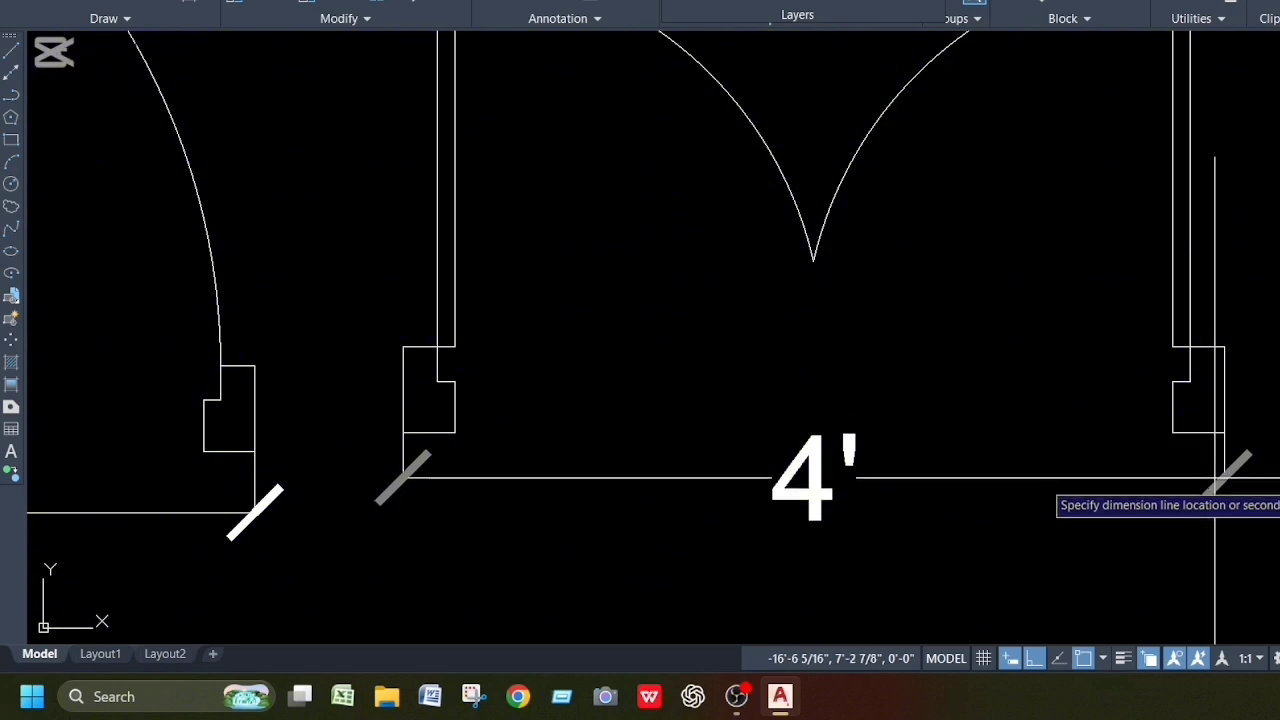
{"action": "left_click", "coordinate": [1215, 505]}
{"action": "scroll", "coordinate": [1232, 490], "scroll_direction": "down", "scroll_amount": 5}
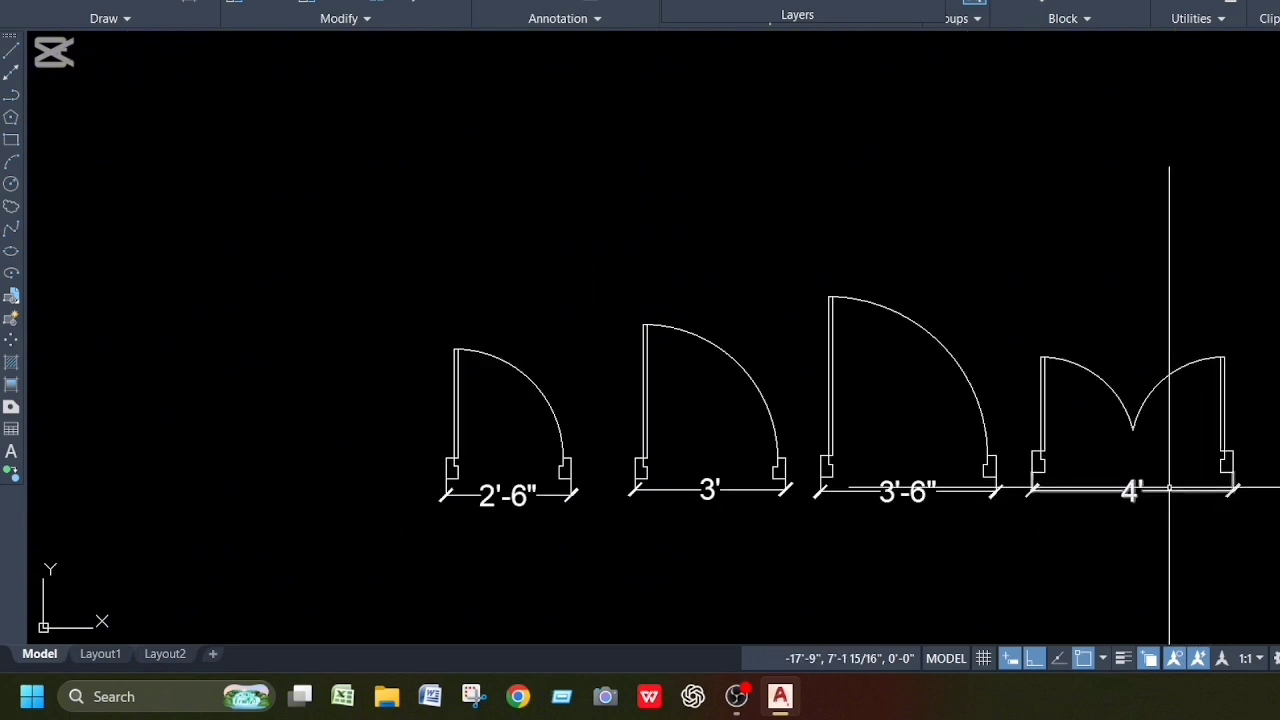
Step: Select all four doors with their dimensions and set their object color to red
{"action": "scroll", "coordinate": [1169, 488], "scroll_direction": "down", "scroll_amount": 3}
{"action": "scroll", "coordinate": [1137, 534], "scroll_direction": "up", "scroll_amount": 4}
{"action": "scroll", "coordinate": [1016, 519], "scroll_direction": "down", "scroll_amount": 1}
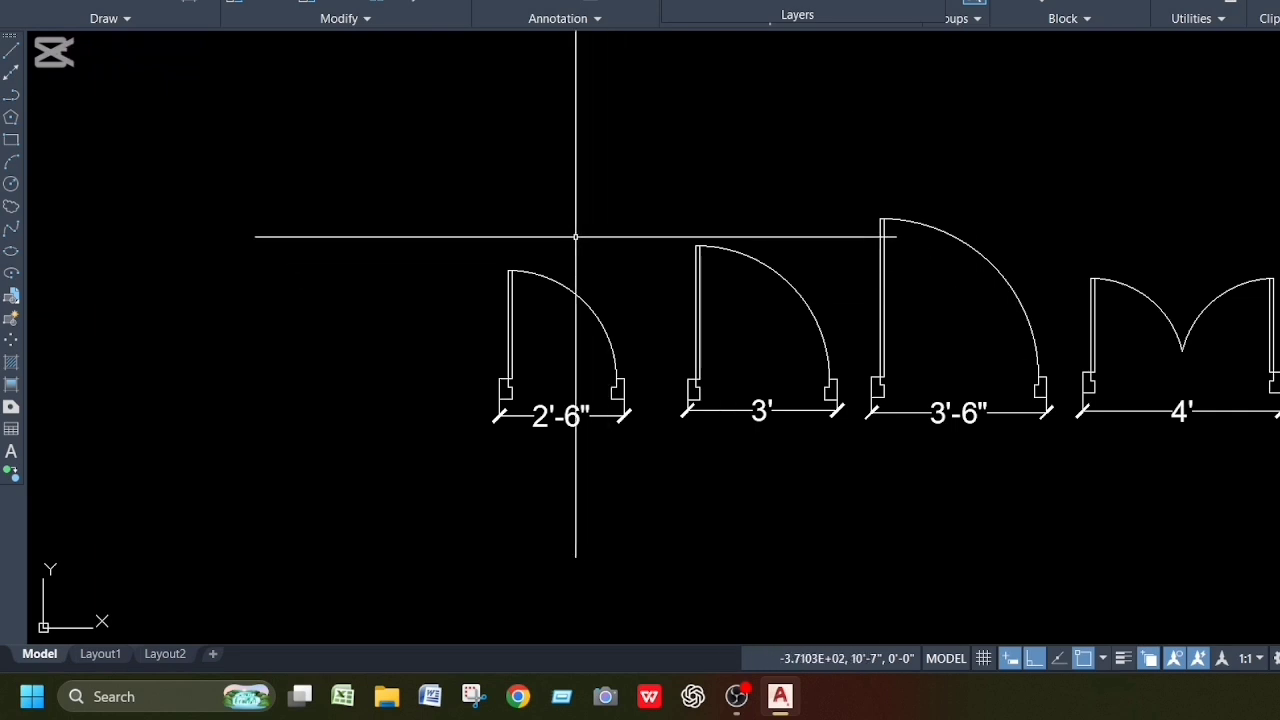
{"action": "left_click", "coordinate": [397, 194]}
{"action": "left_click", "coordinate": [1278, 540]}
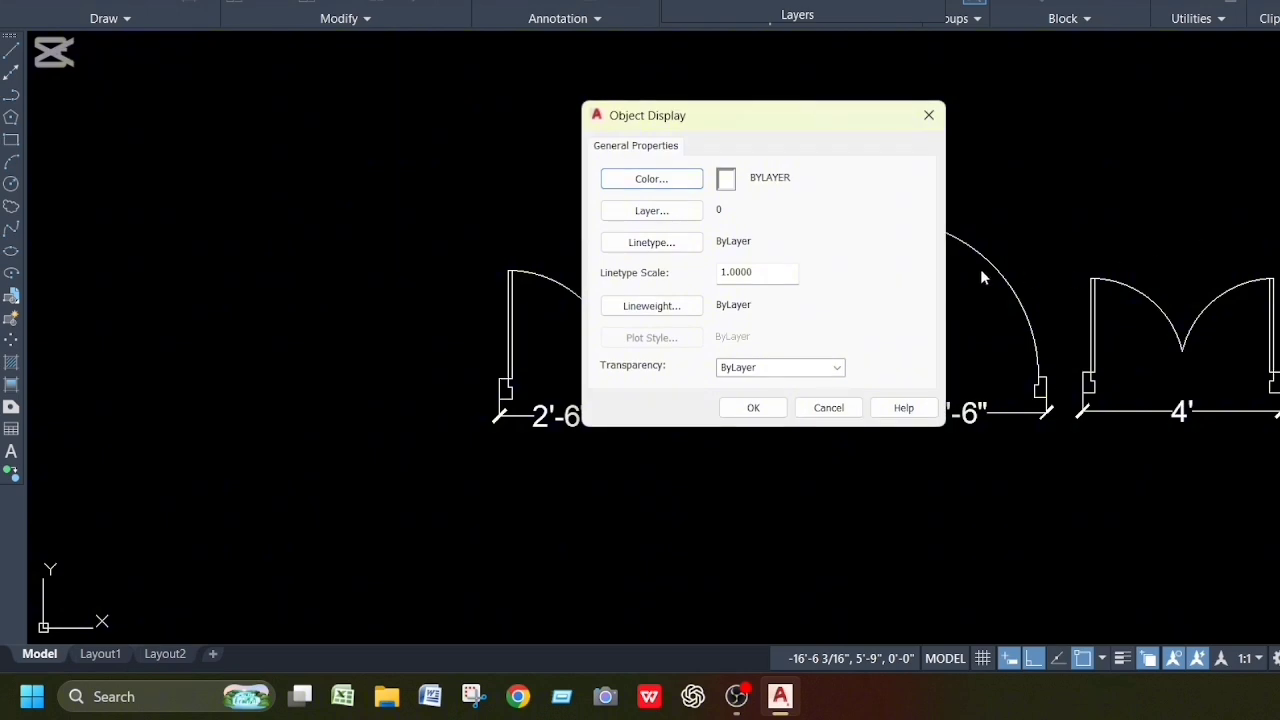
{"action": "left_click", "coordinate": [683, 178]}
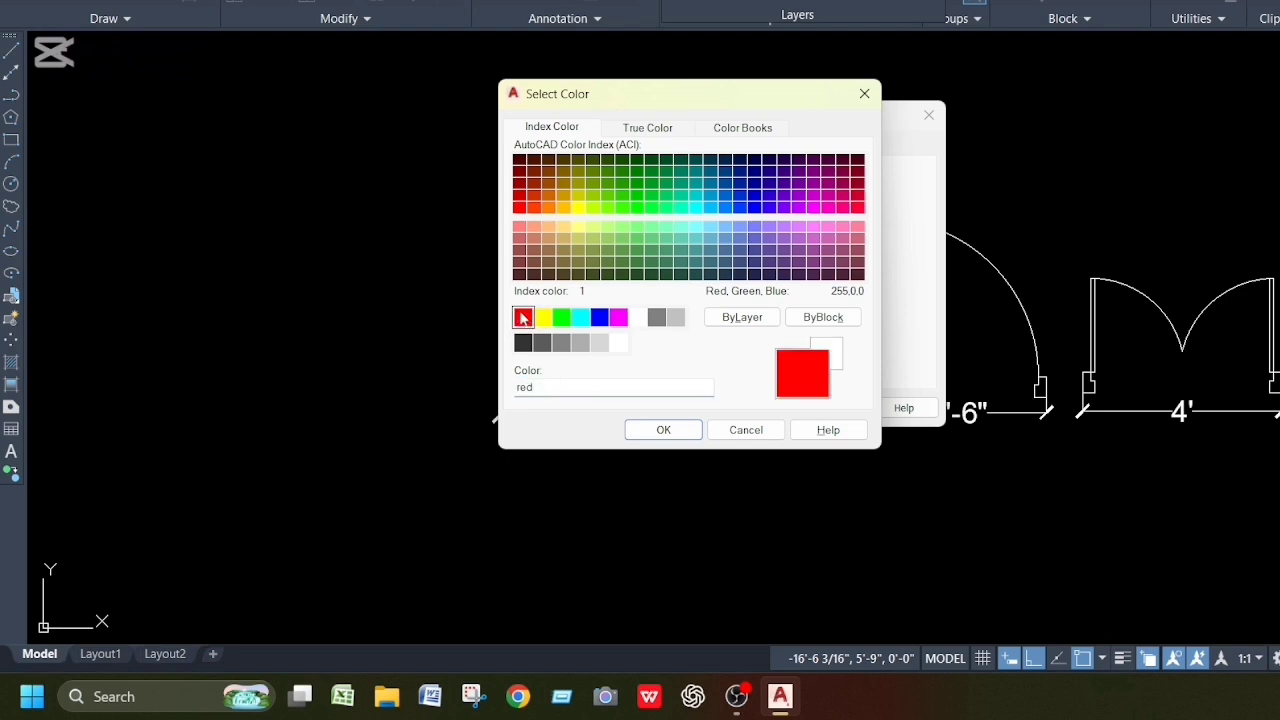
{"action": "left_click", "coordinate": [663, 429]}
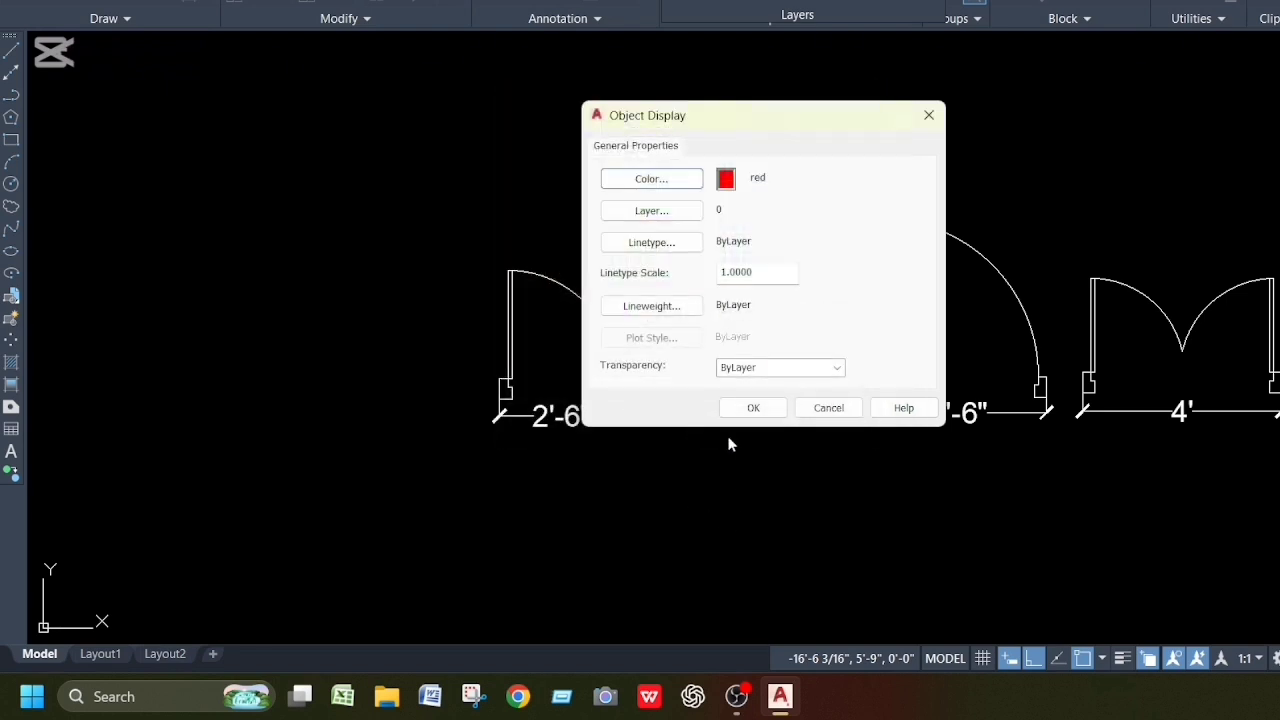
{"action": "left_click", "coordinate": [757, 408]}
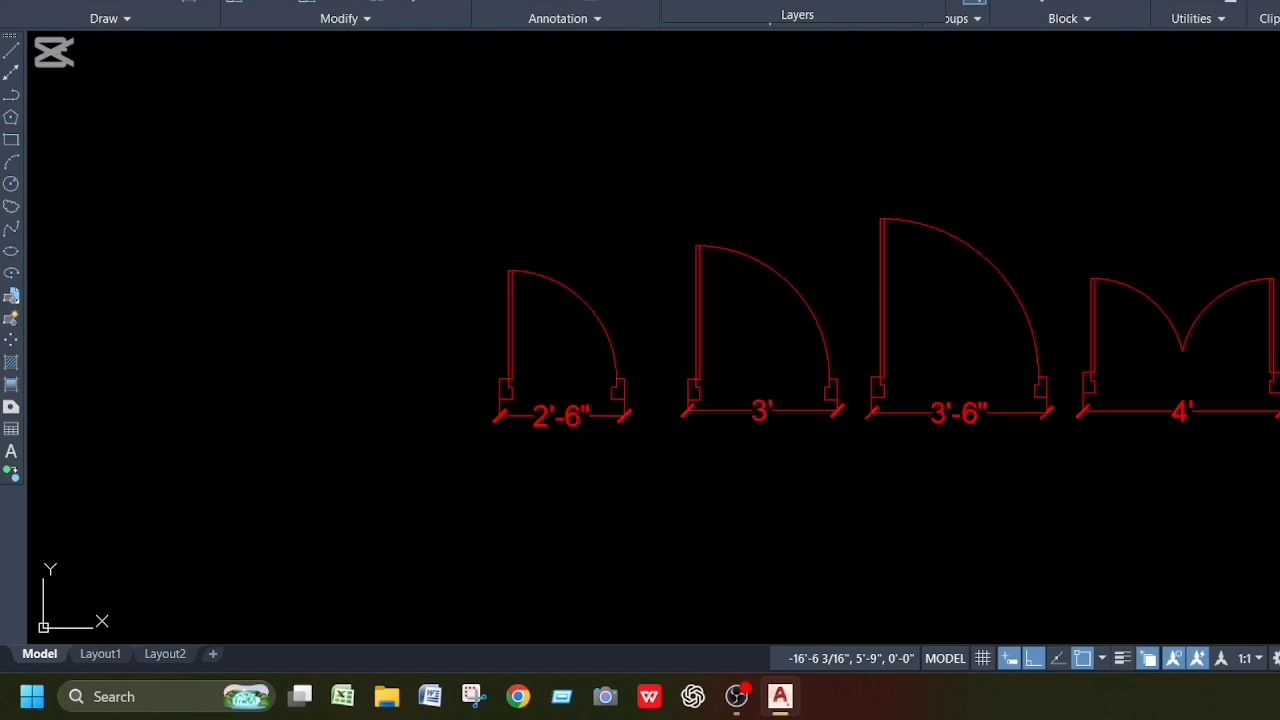